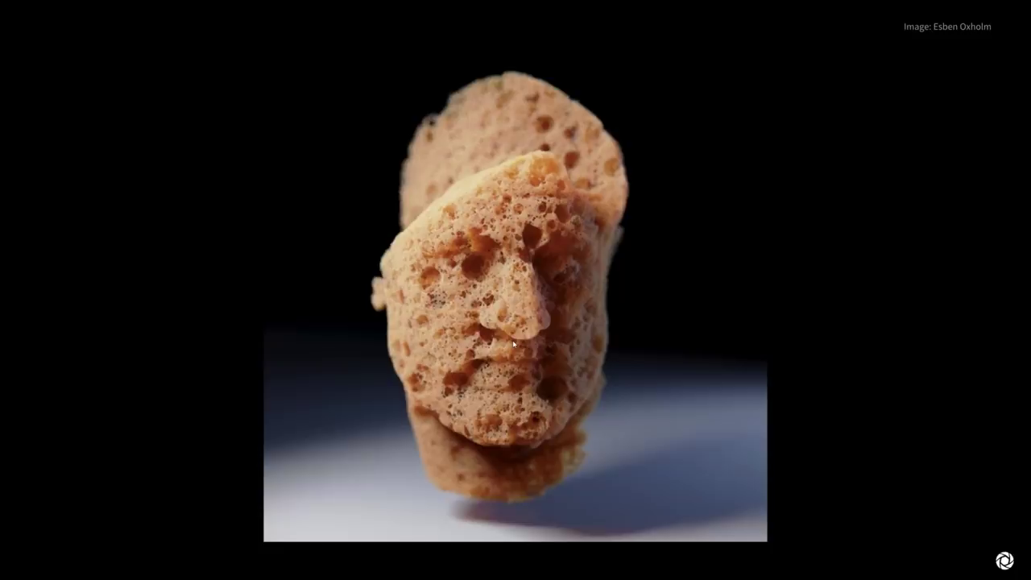
key("Right")
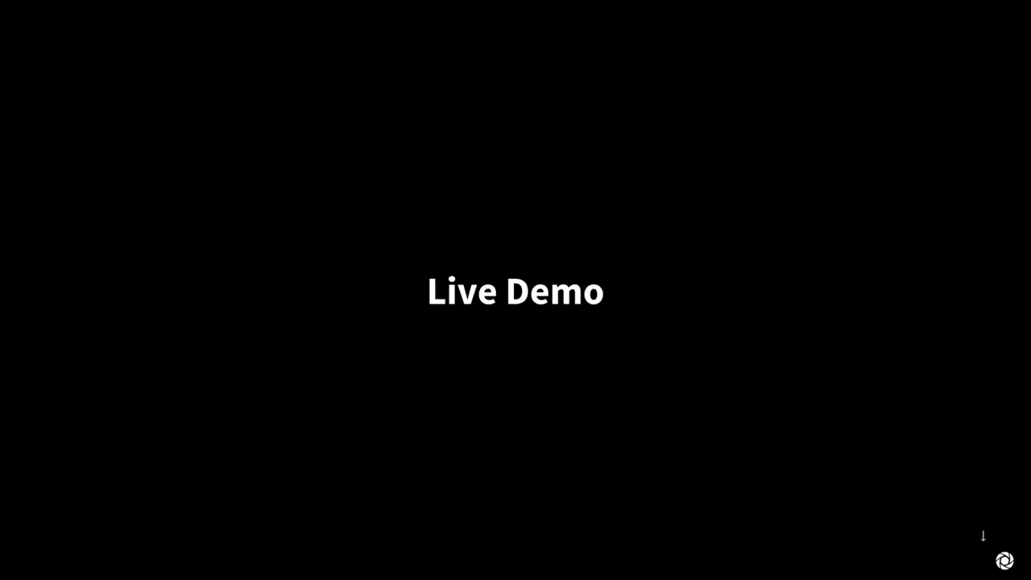
key("Down")
key("Down")
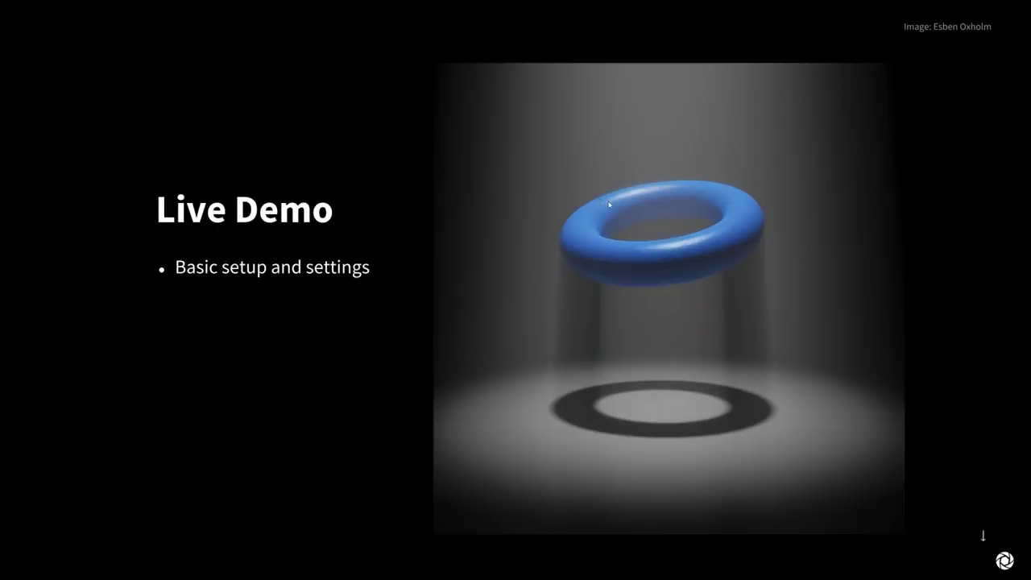
key("Down")
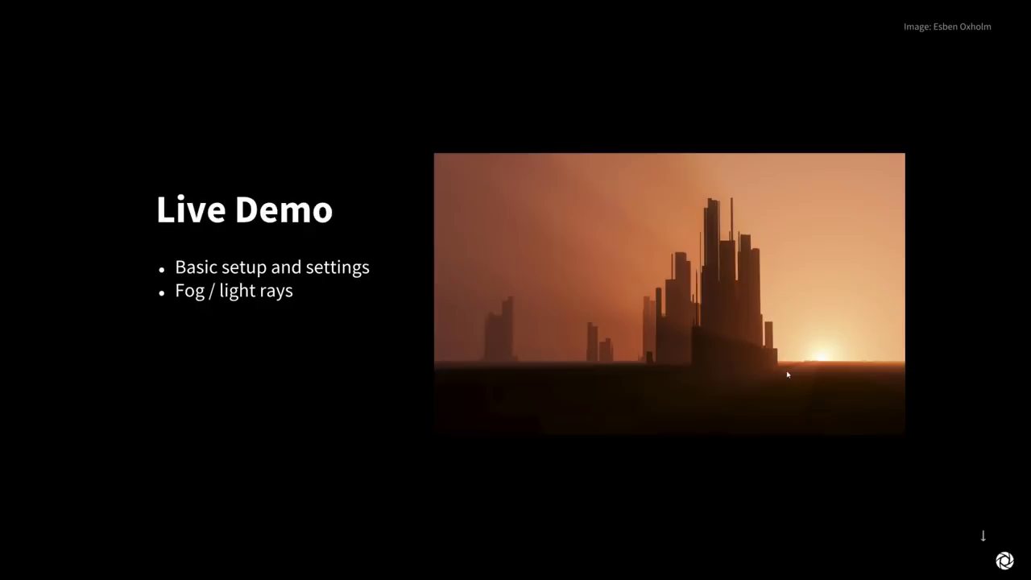
key("Down")
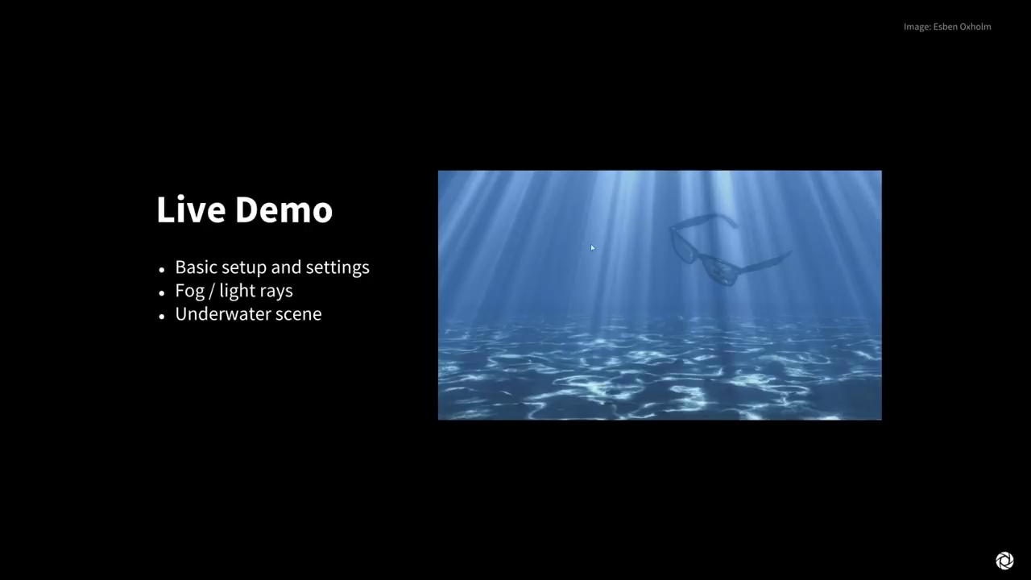
key("Down")
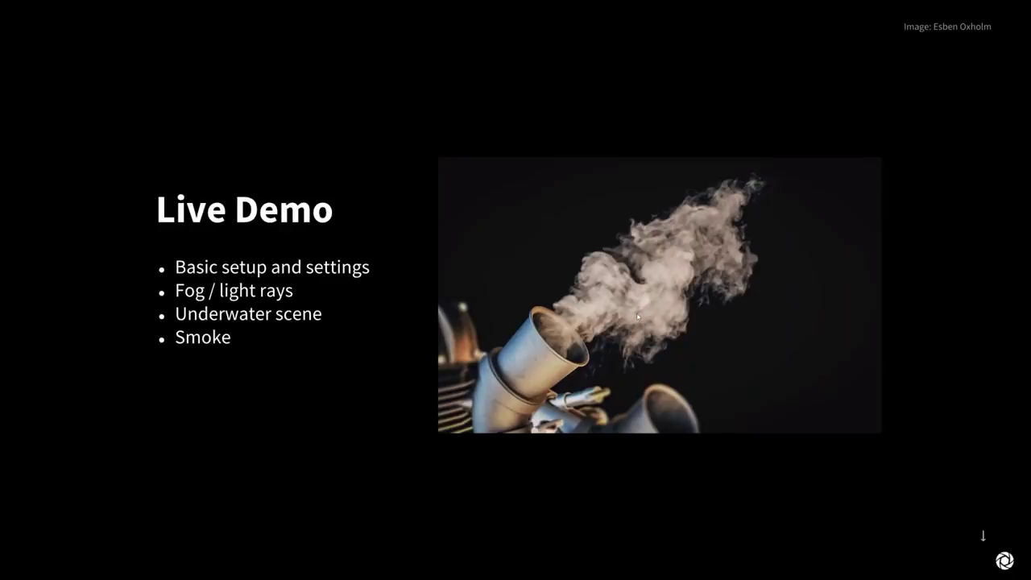
key("Right")
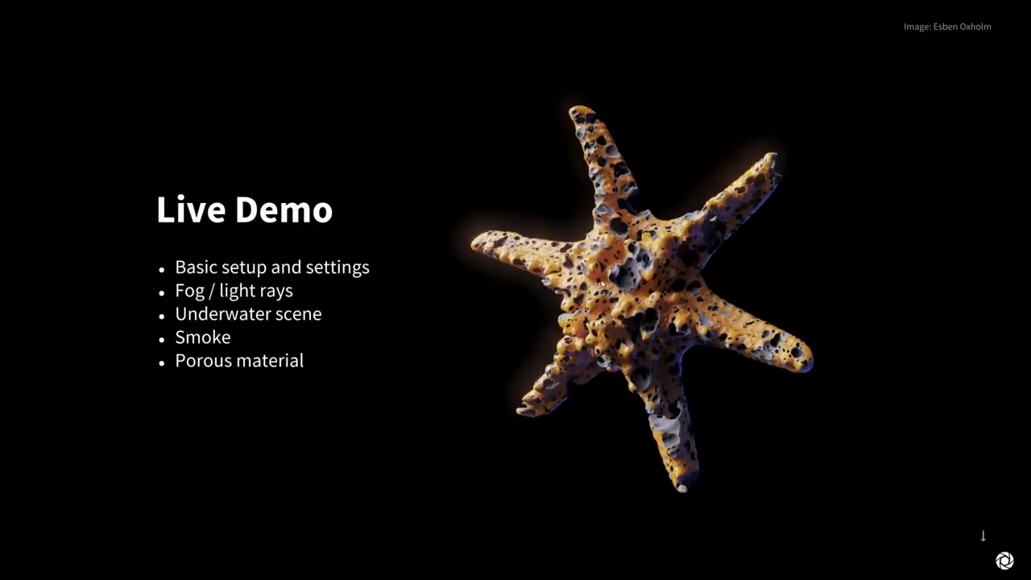
key("Right")
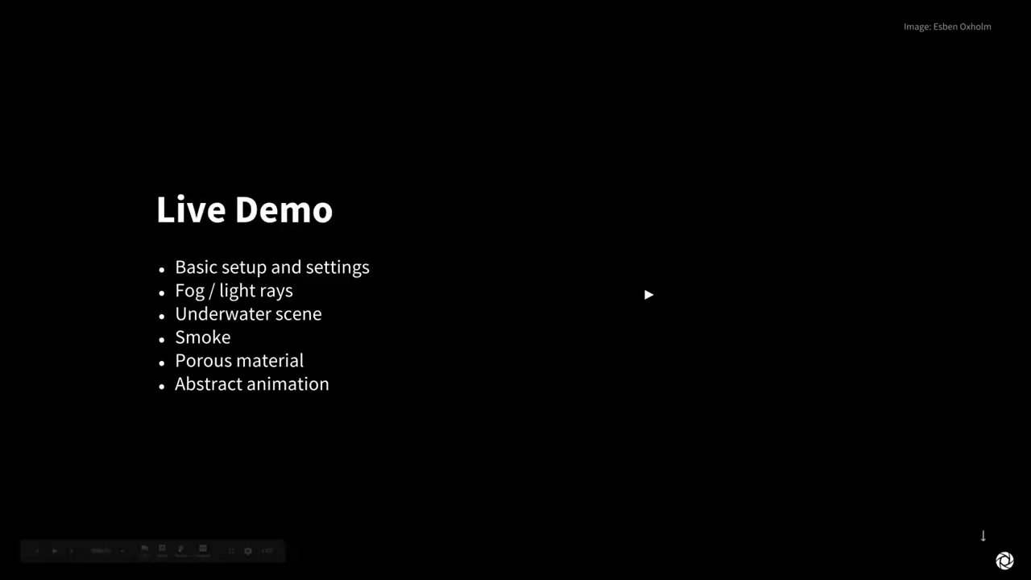
left_click(648, 294)
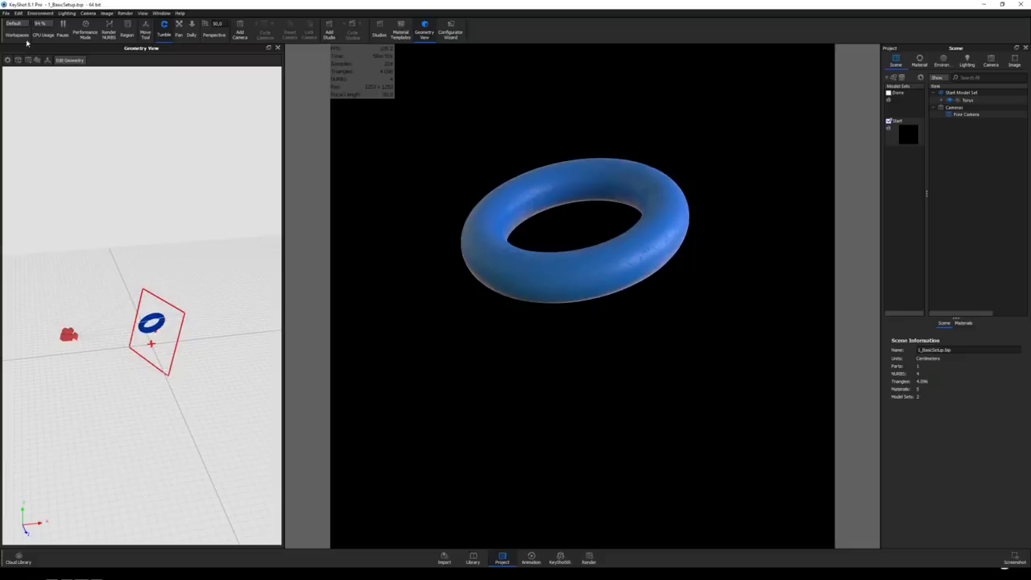
- Add a cube primitive to the torus scene and accept its default placement
left_click(19, 14)
mouse_move(40, 43)
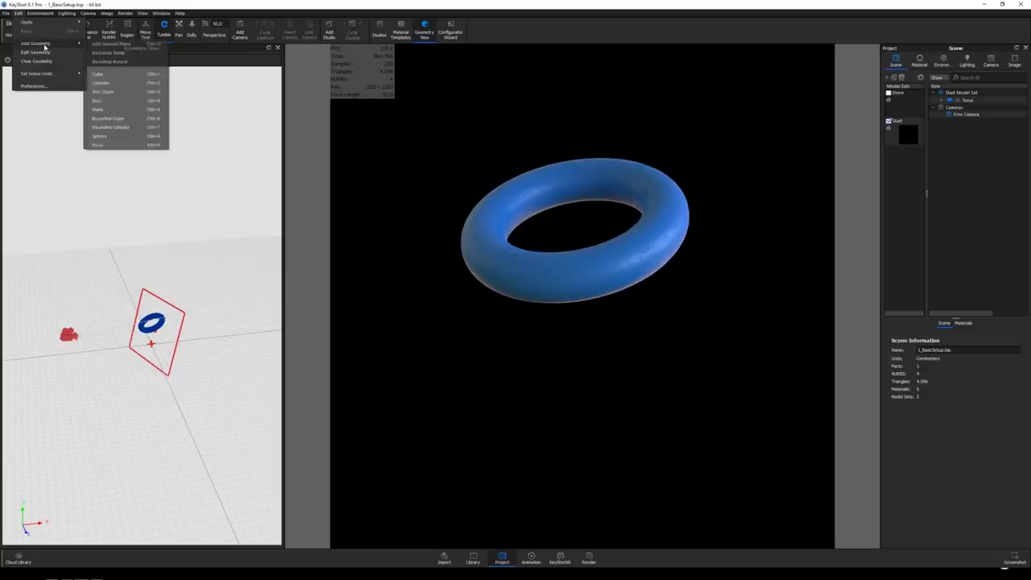
left_click(115, 77)
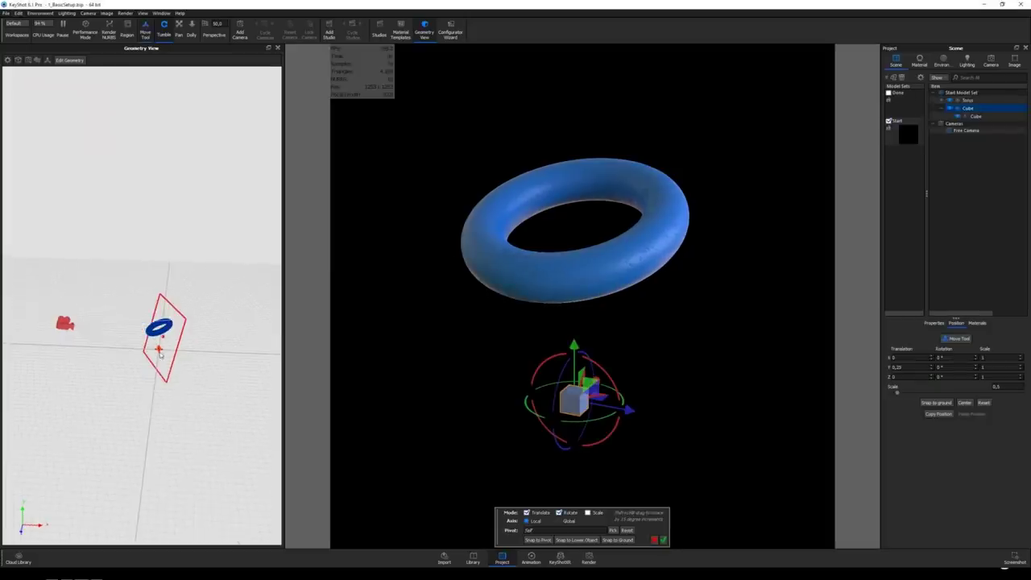
left_click_drag(150, 425, 183, 483)
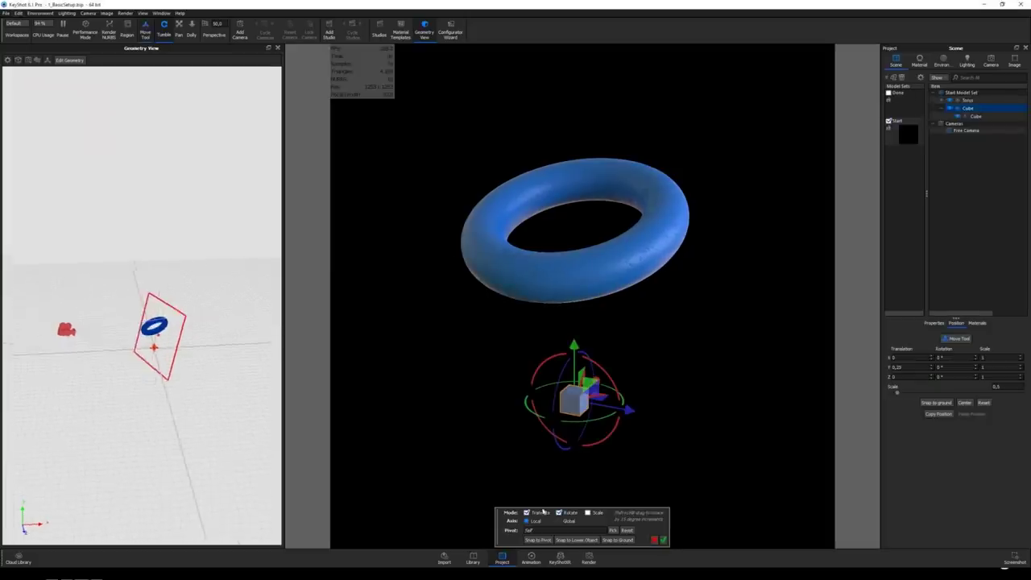
left_click(665, 542)
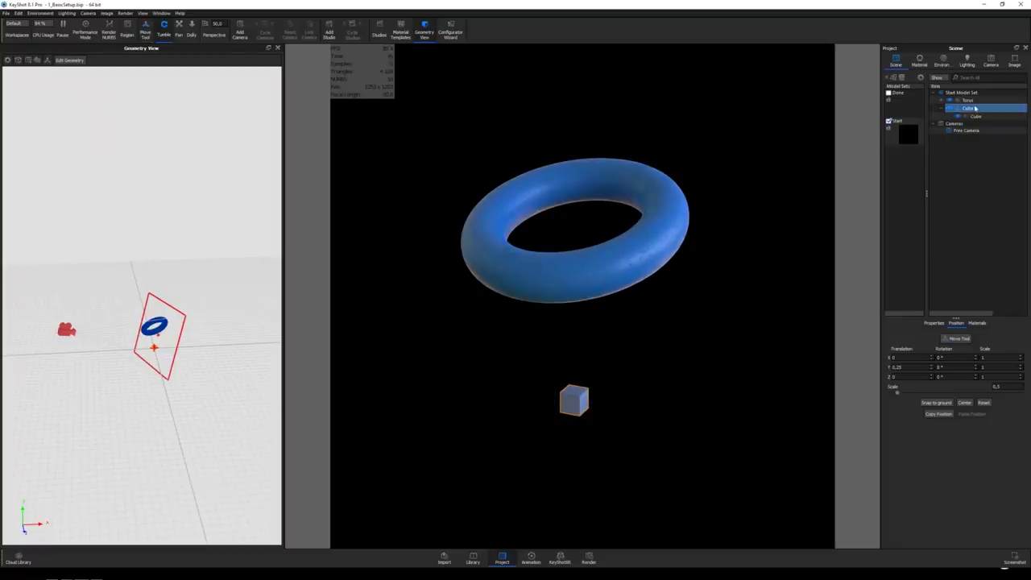
- Scale the cube up in the Geometry View until it encloses the torus and the camera, and deselect it
right_click(206, 303)
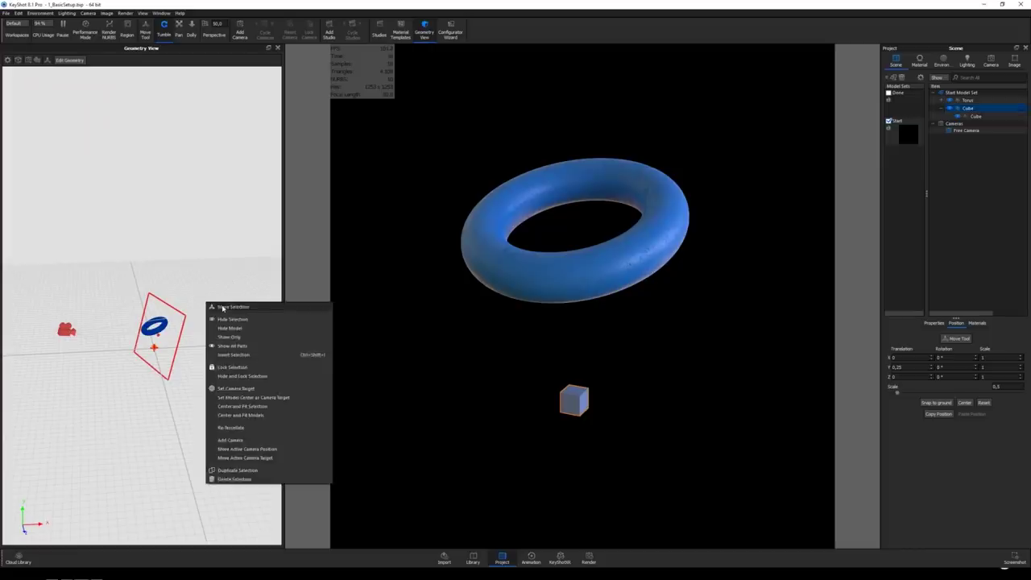
left_click(223, 308)
left_click_drag(229, 475, 161, 492)
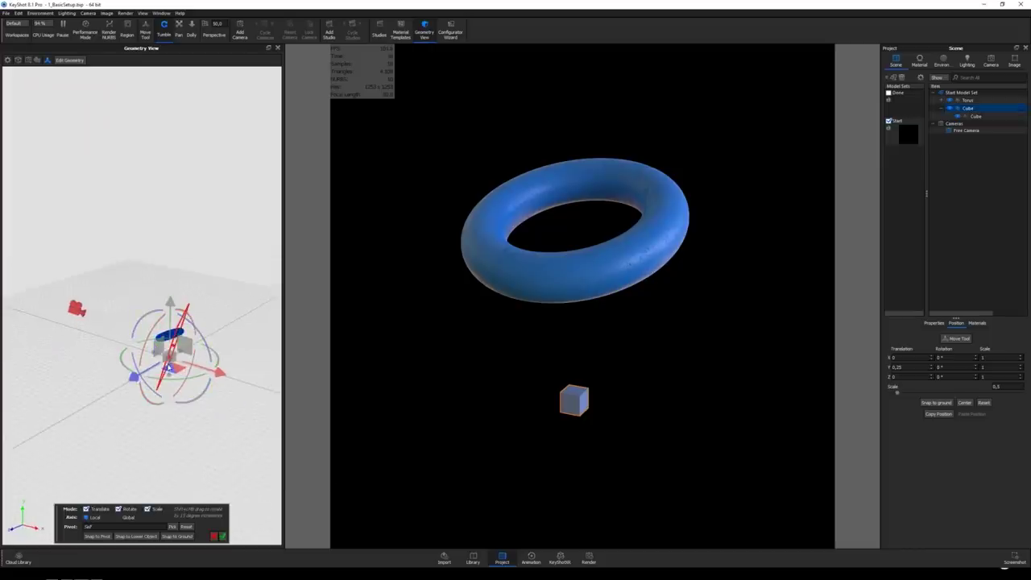
left_click_drag(175, 364, 327, 413)
left_click_drag(40, 310, 159, 301)
left_click(222, 536)
left_click(164, 122)
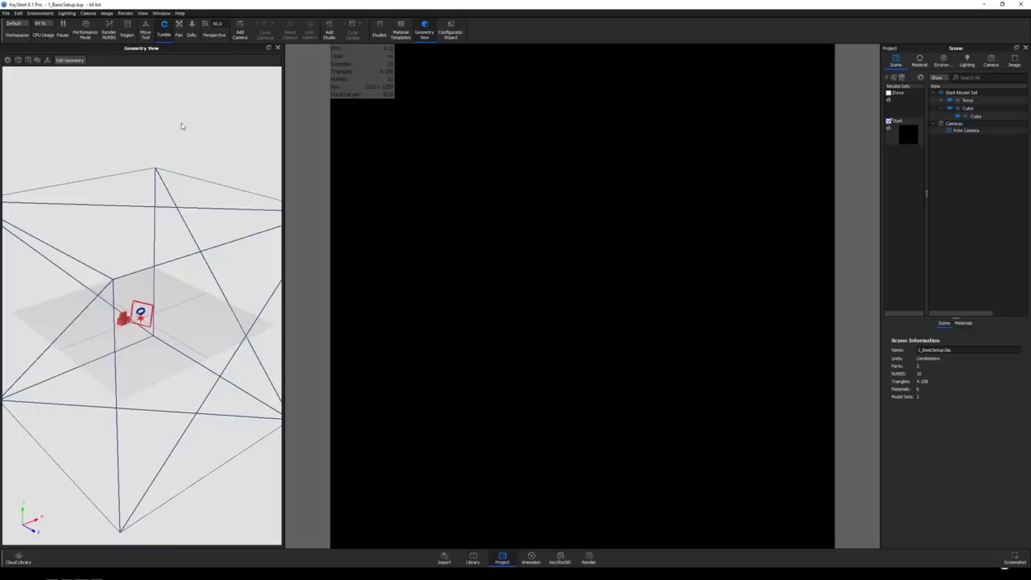
- Open the material library's Scattering Medium category and select the Fog Basic preset
key("m")
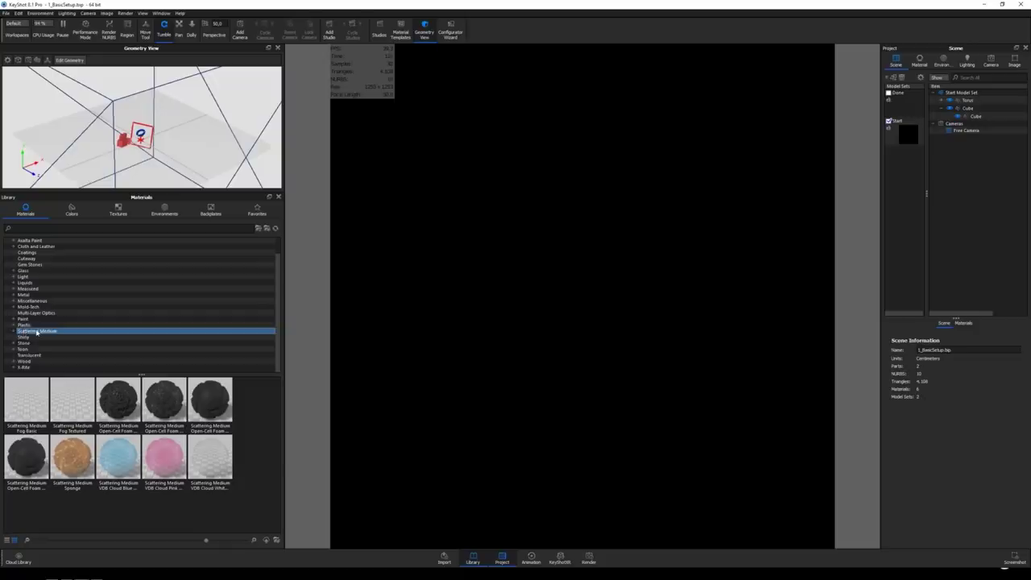
left_click(29, 404)
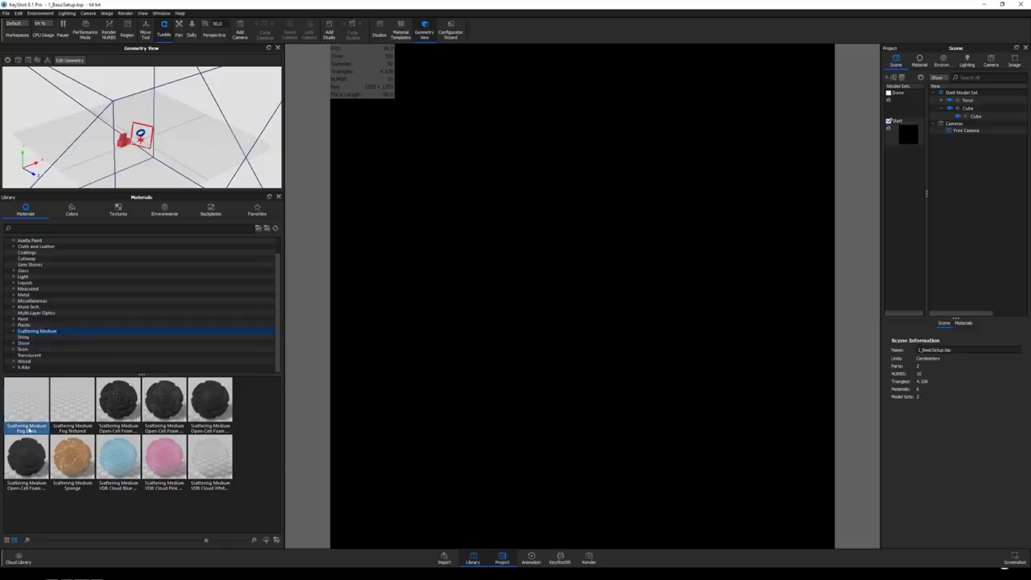
left_click_drag(28, 432, 26, 416)
left_click(26, 406)
- Change the cube's material type to Scattering Medium and pause the real-time render
double_click(499, 187)
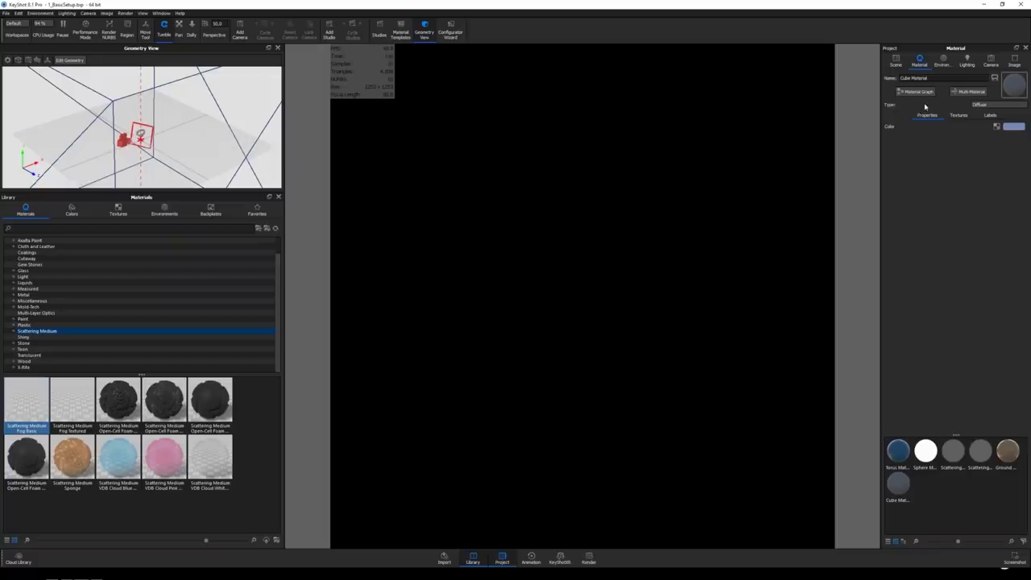
left_click(980, 106)
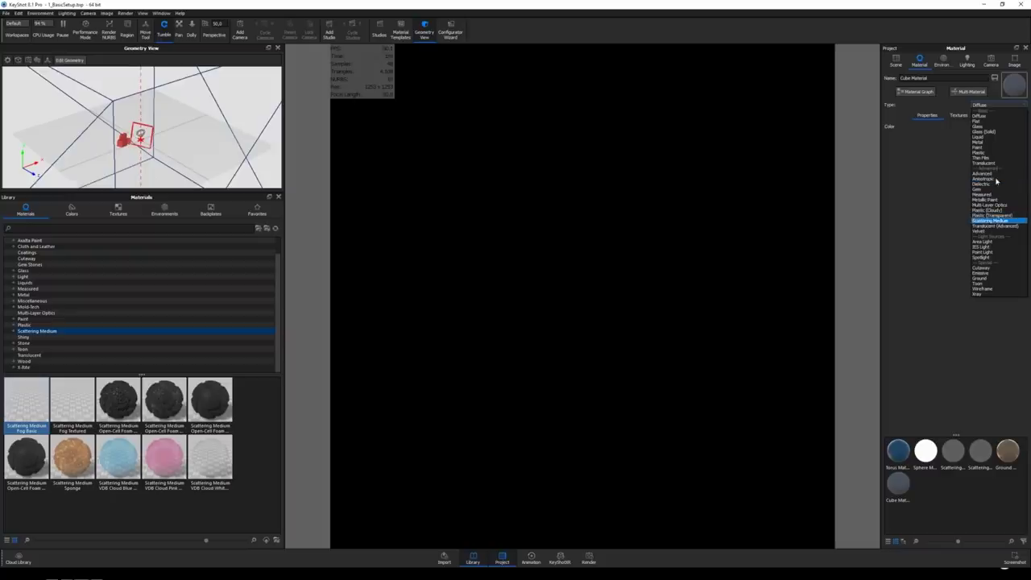
left_click(991, 220)
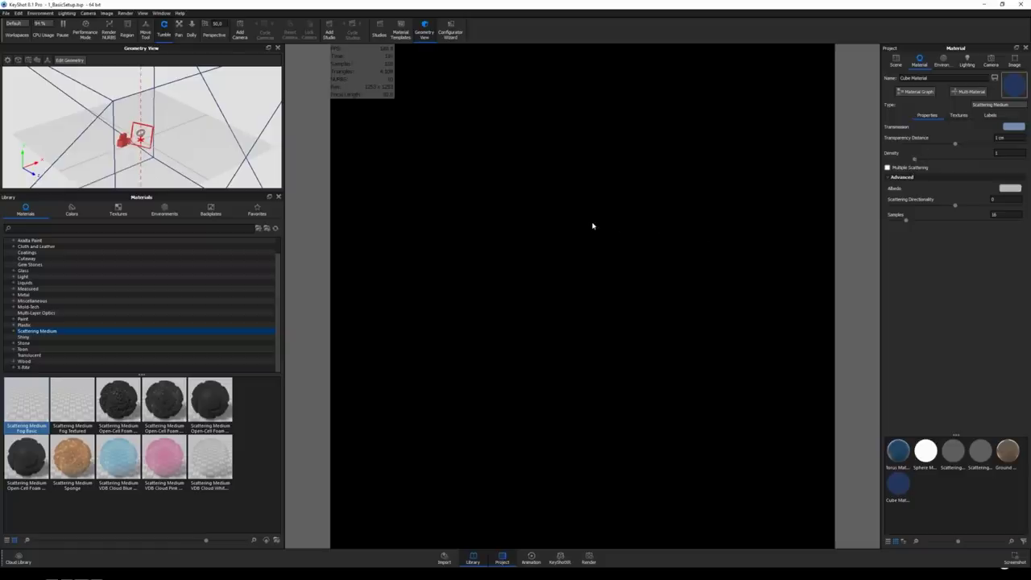
key("p")
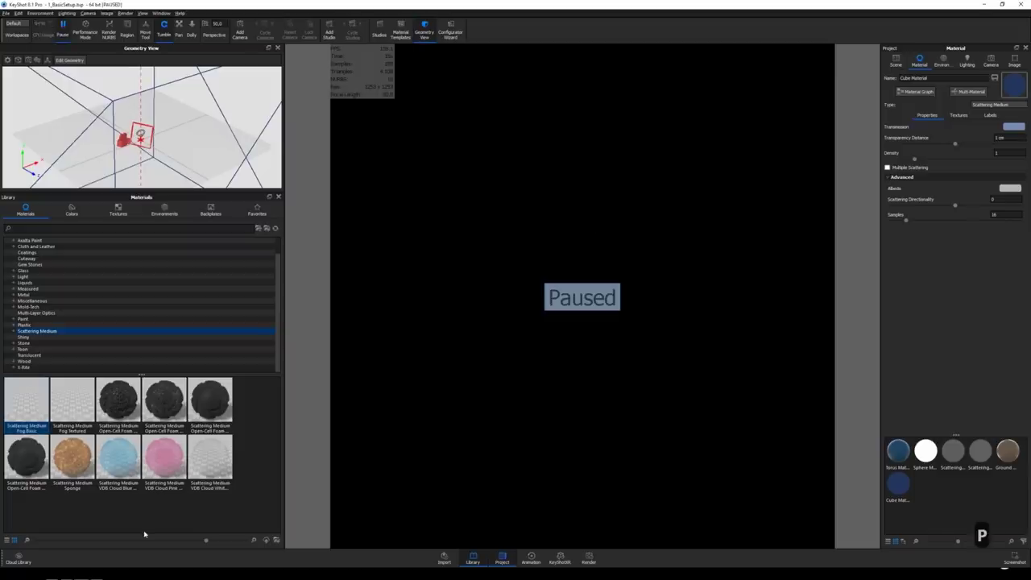
key("alt+Tab")
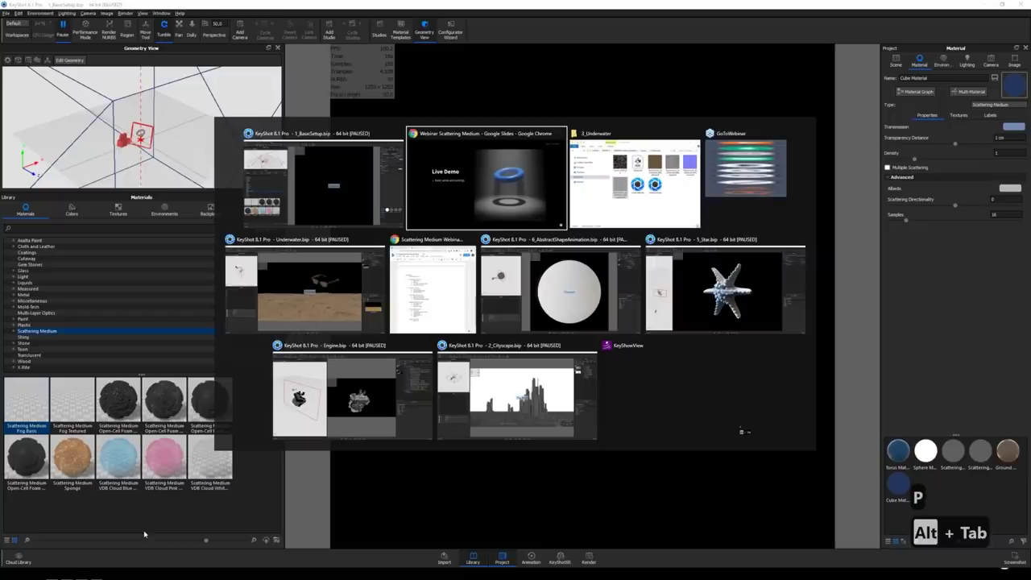
key("Right")
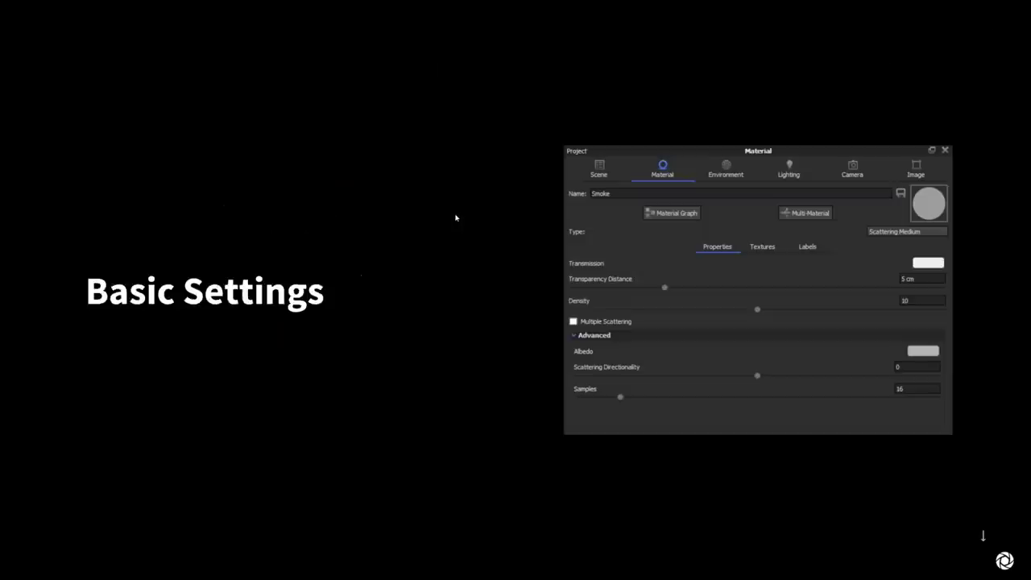
key("Right")
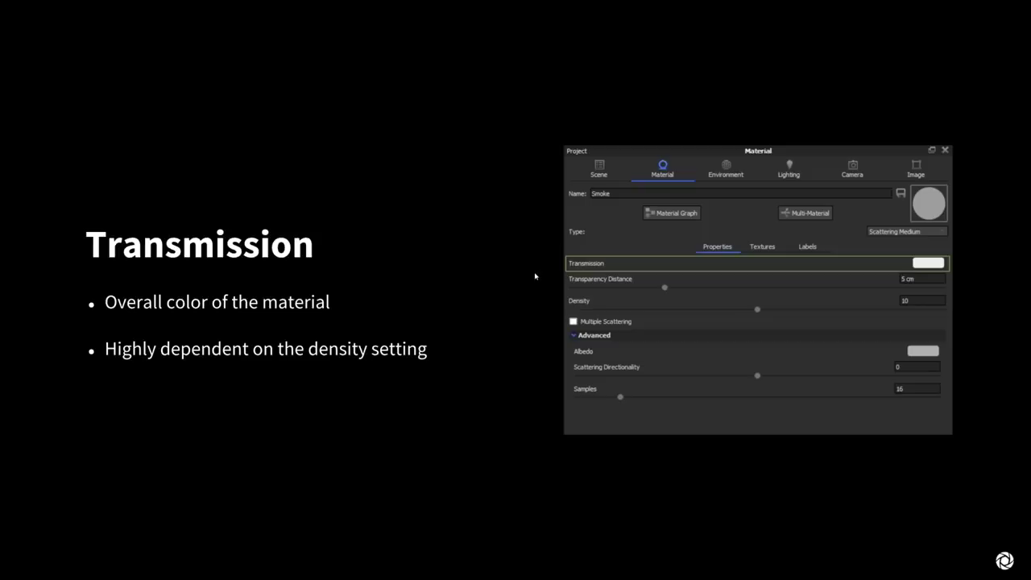
key("Right")
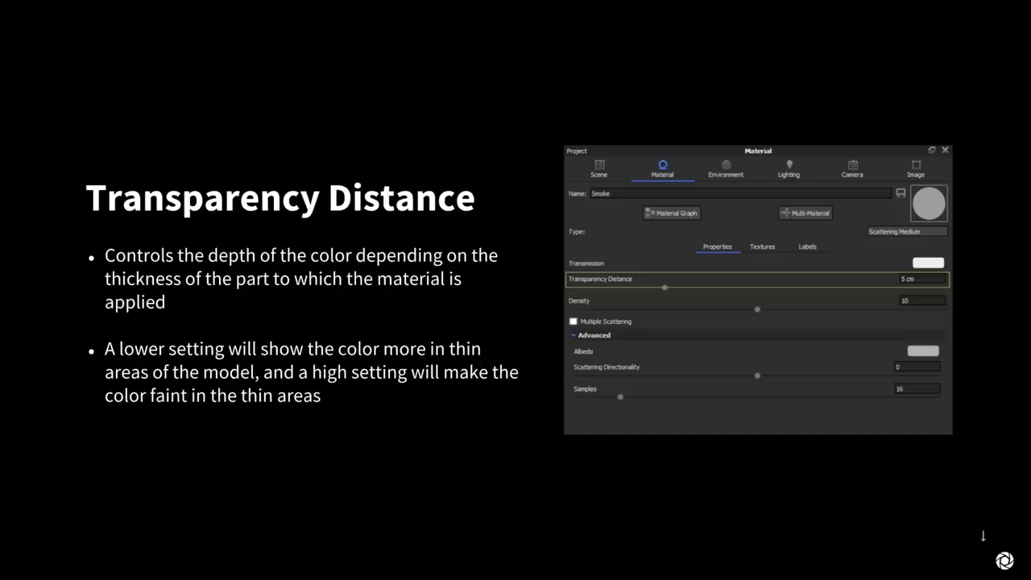
left_click(983, 536)
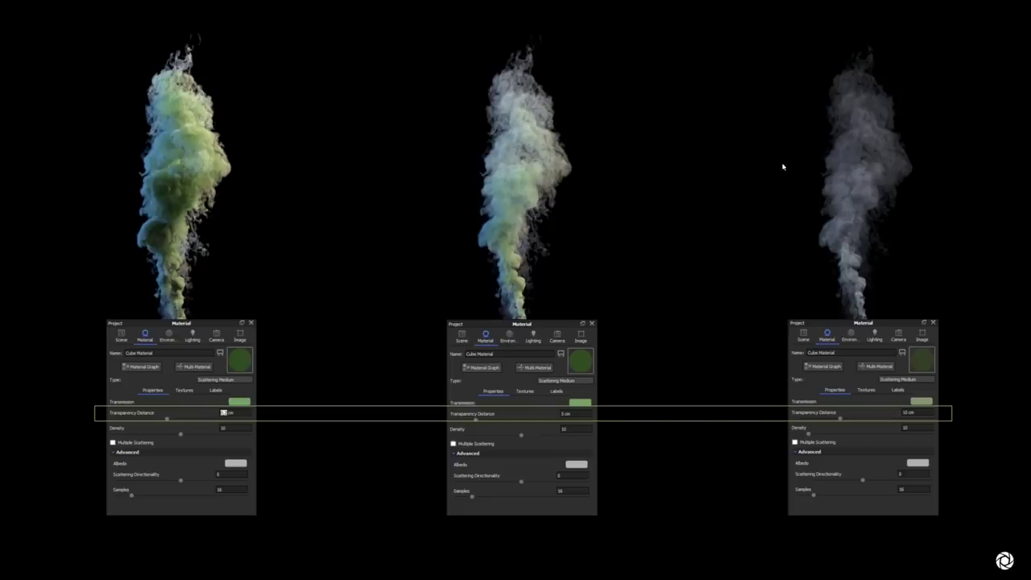
left_click(742, 235)
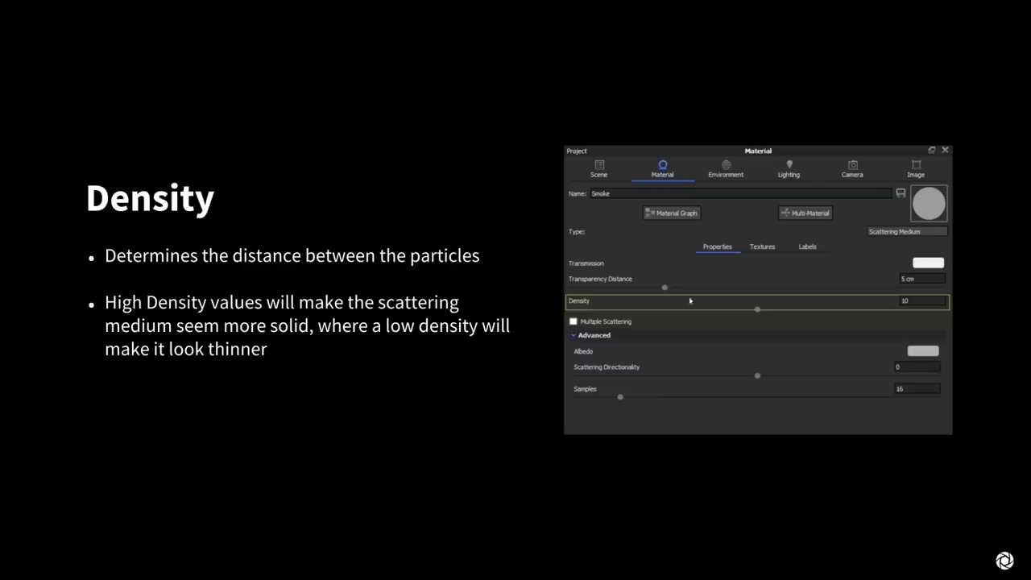
key("Down")
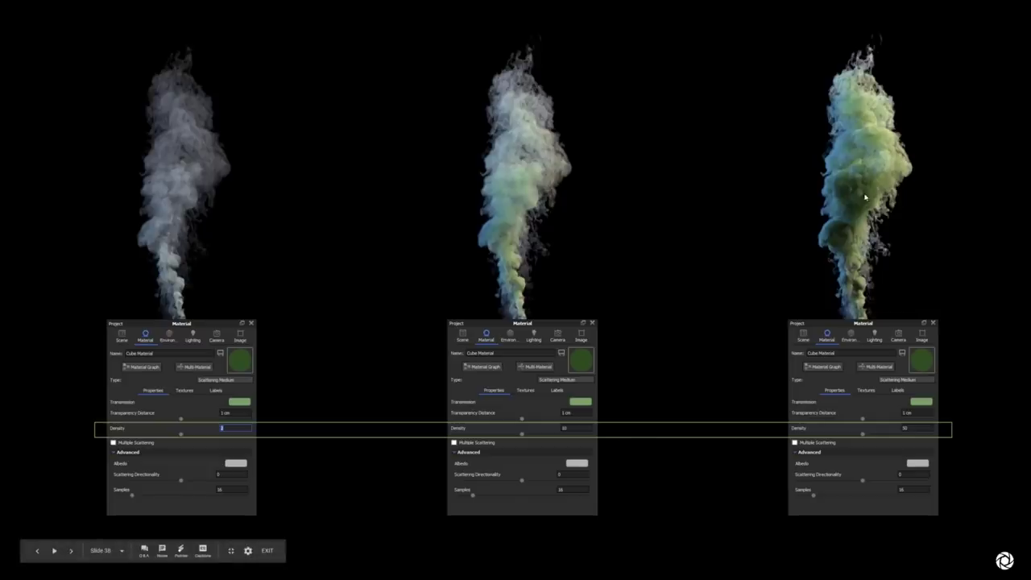
left_click(641, 239)
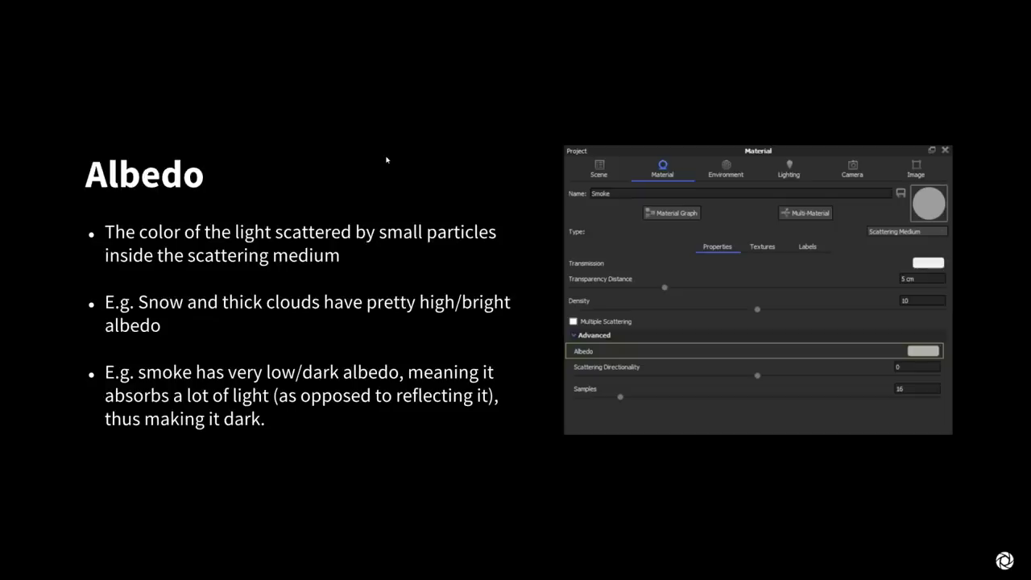
key("Right")
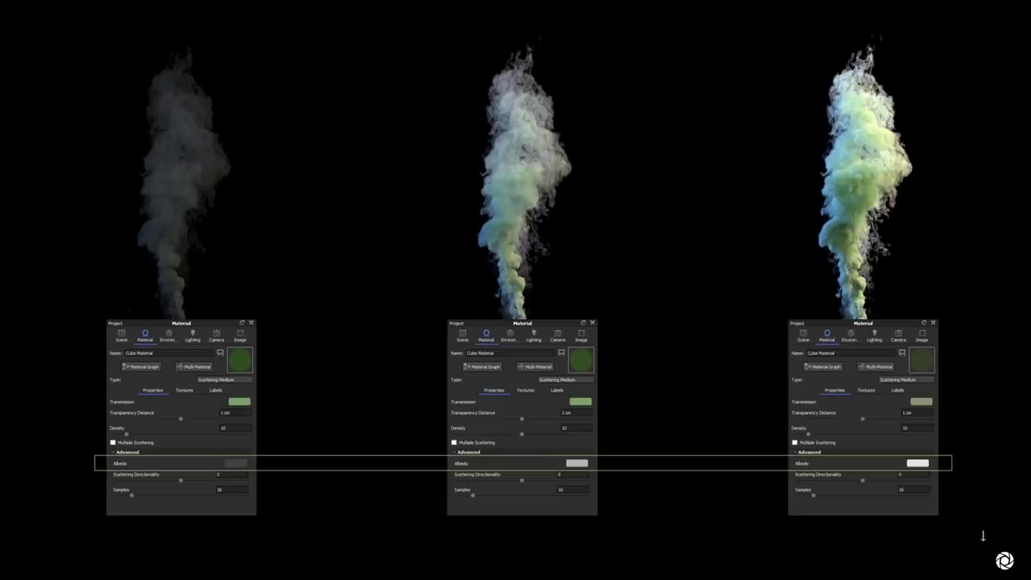
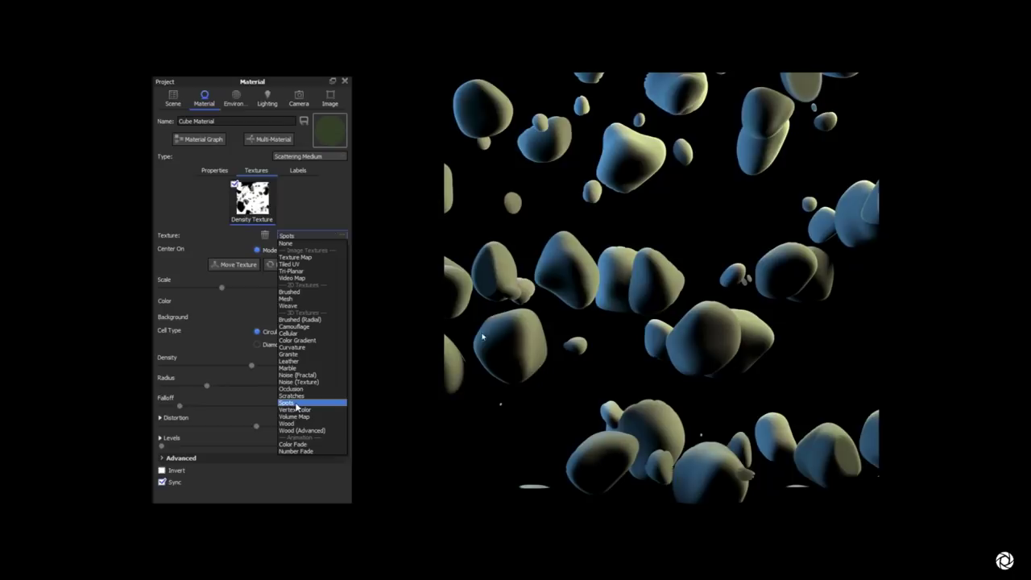
- Advance the slideshow past the VDB Textures slide to the Live Demo slide and leave presentation mode
key("Right")
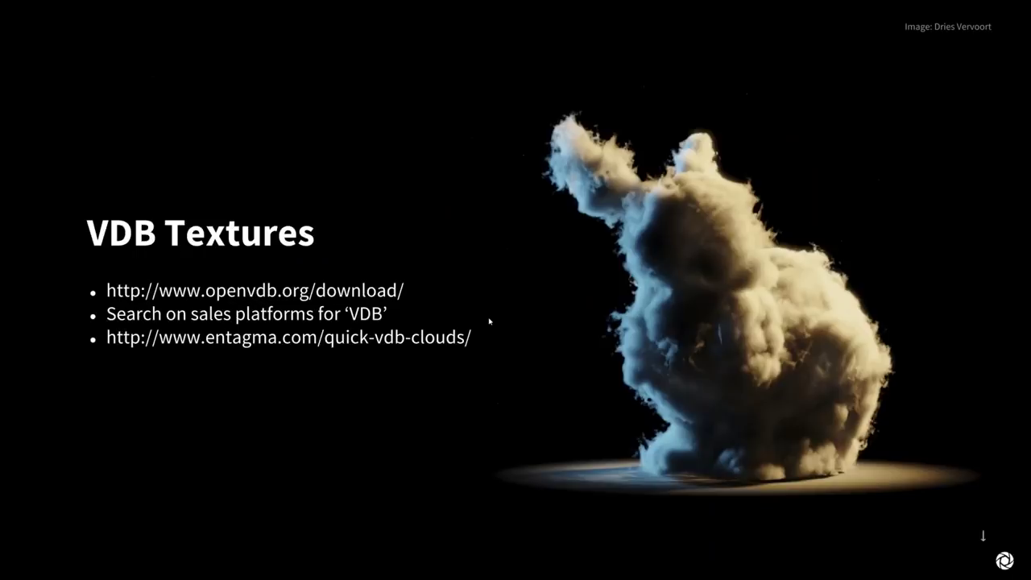
key("Left")
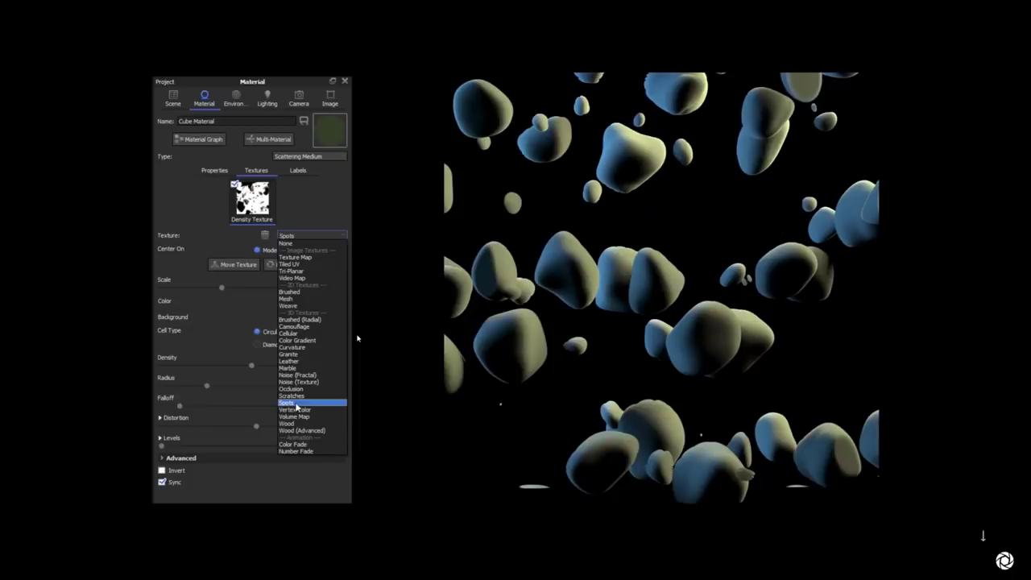
key("Right")
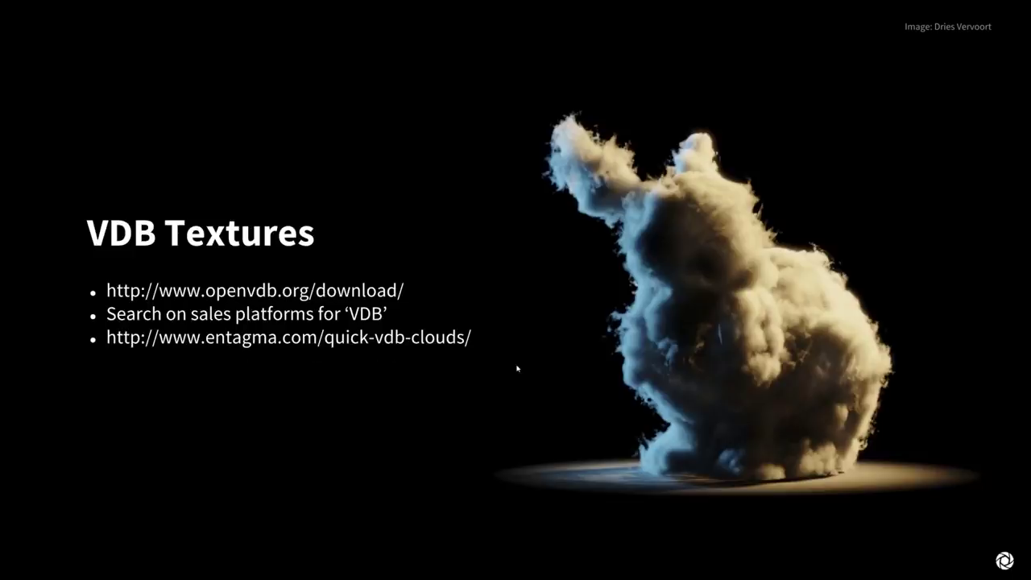
key("Right")
key("Escape")
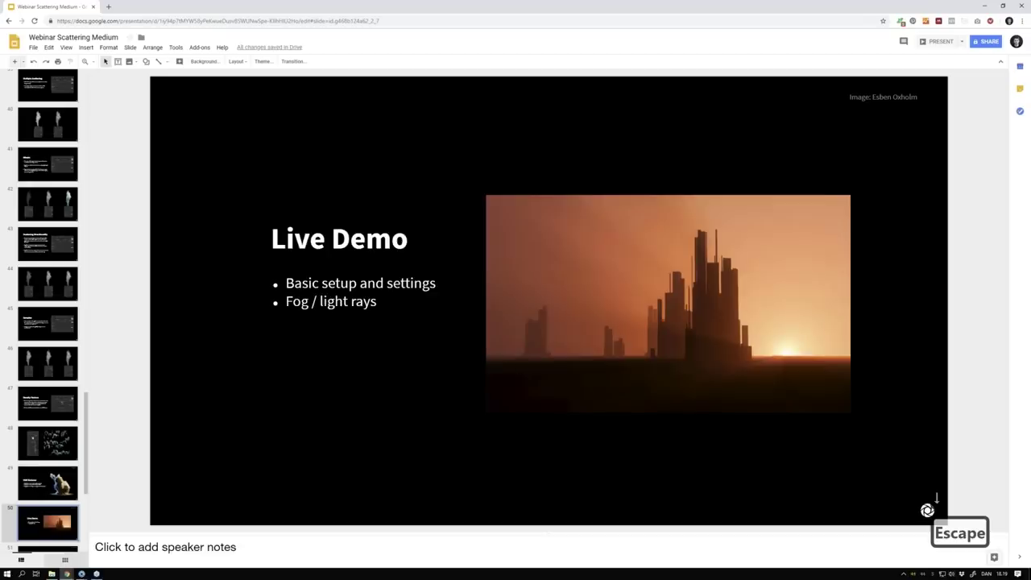
- Switch to the 1_BasicSetup scene in KeyShot and resume the real-time render
mouse_move(81, 573)
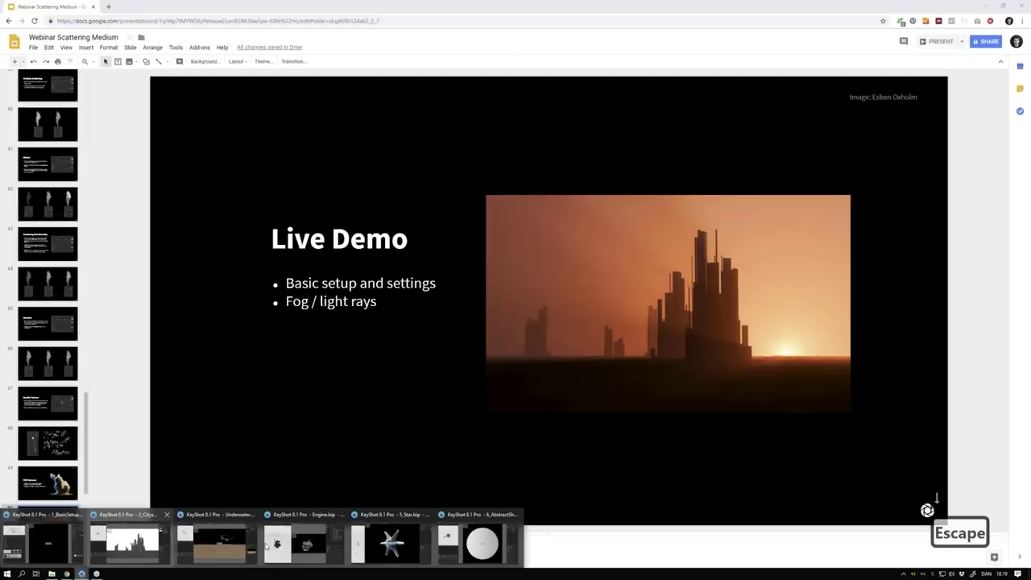
left_click(84, 549)
key("p")
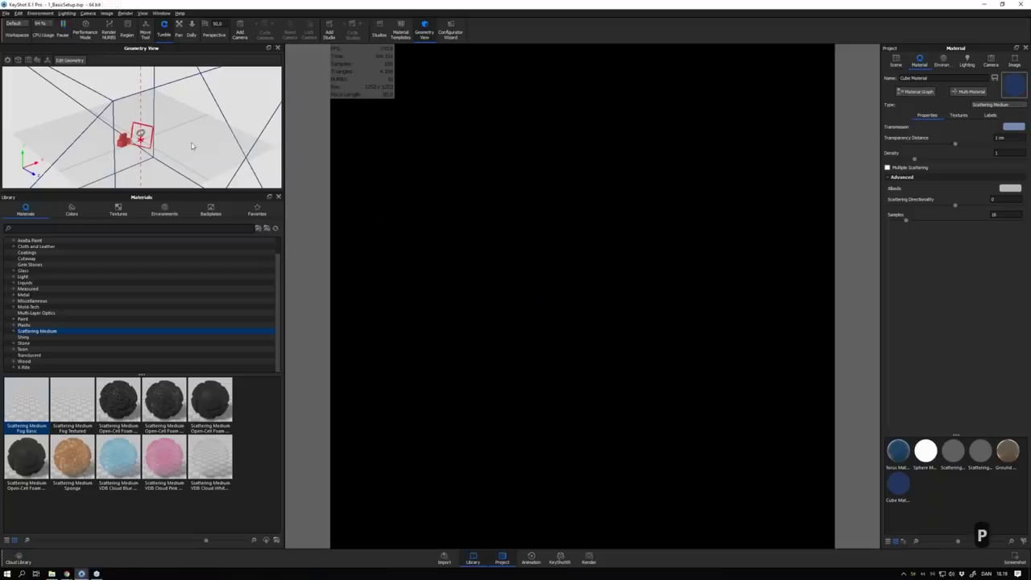
- Close the material library to enlarge the Geometry View and frame the whole cube in it
left_click_drag(153, 123, 154, 128)
scroll(155, 128, "down", 2)
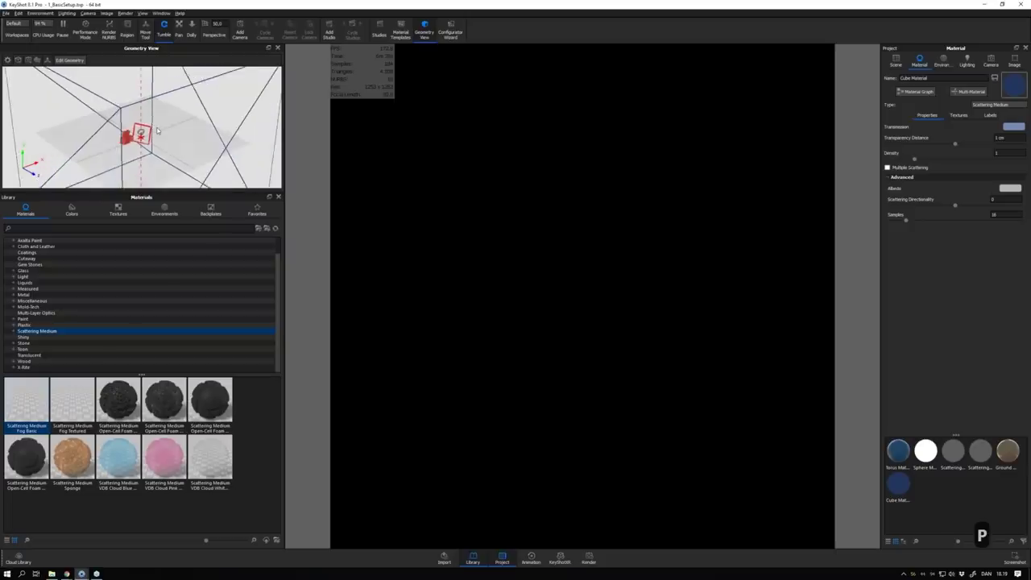
scroll(154, 129, "down", 4)
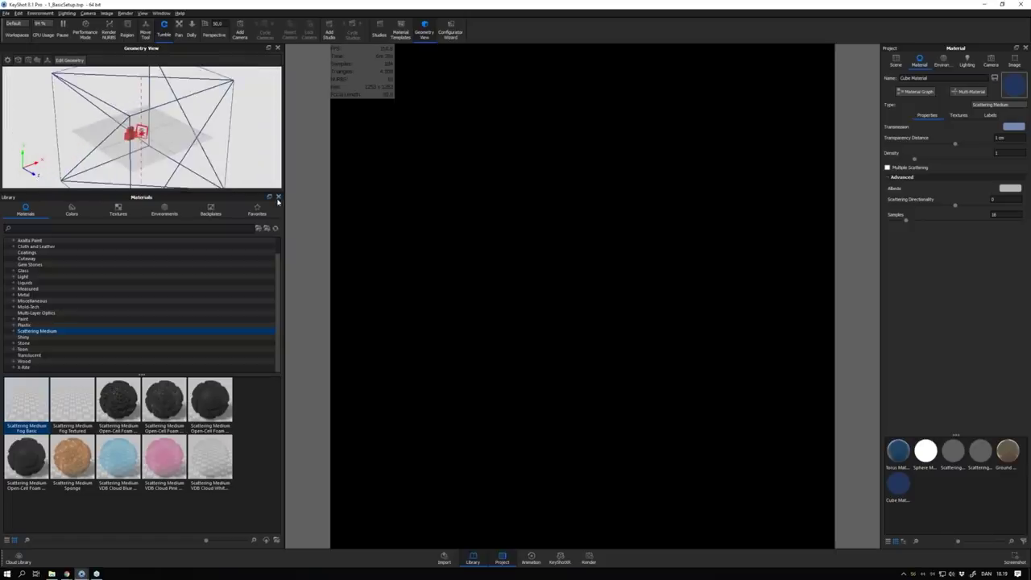
left_click(277, 198)
scroll(207, 240, "up", 3)
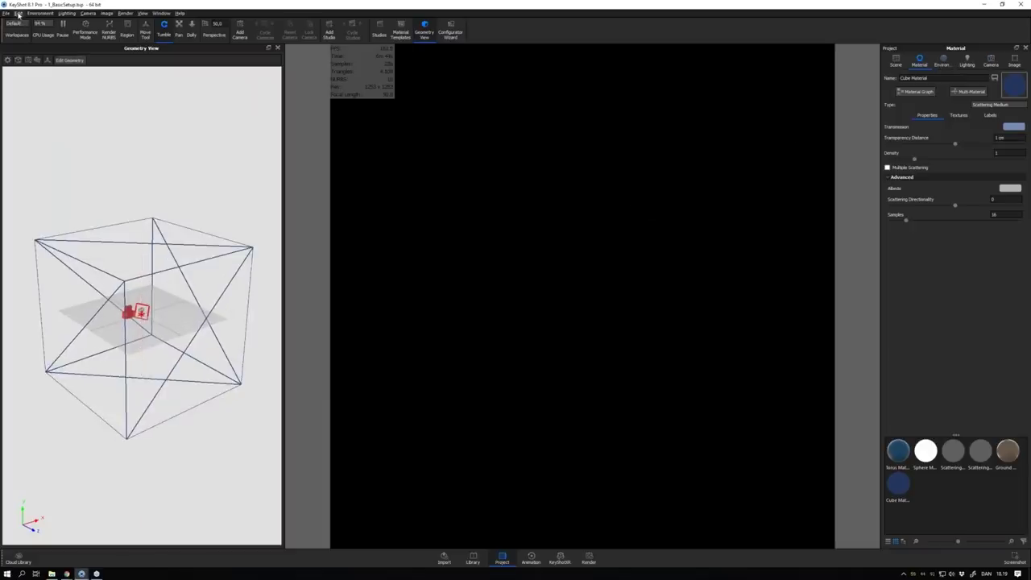
- Add a sphere primitive to the scene and accept its default placement
left_click(17, 13)
mouse_move(48, 43)
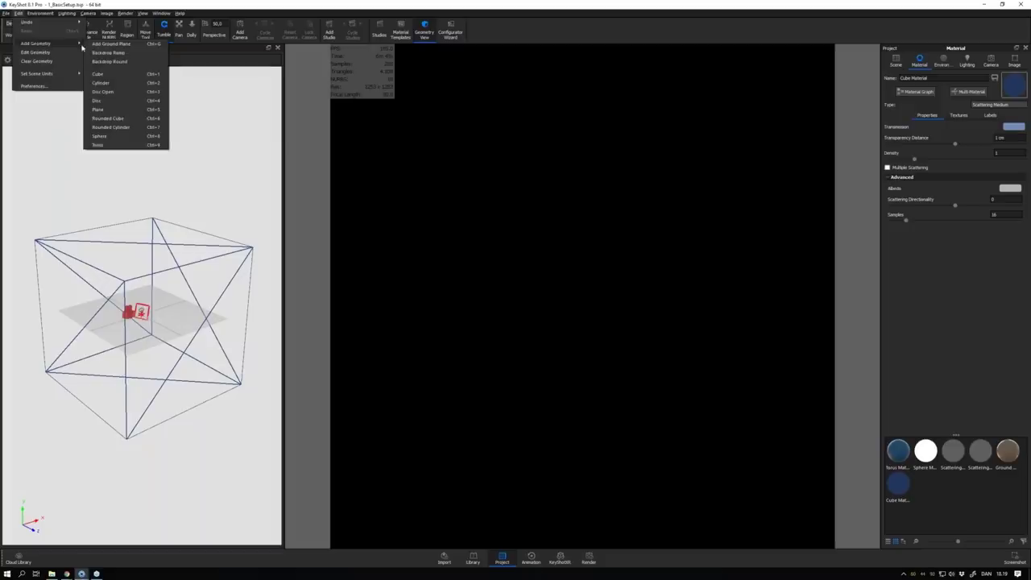
left_click(110, 139)
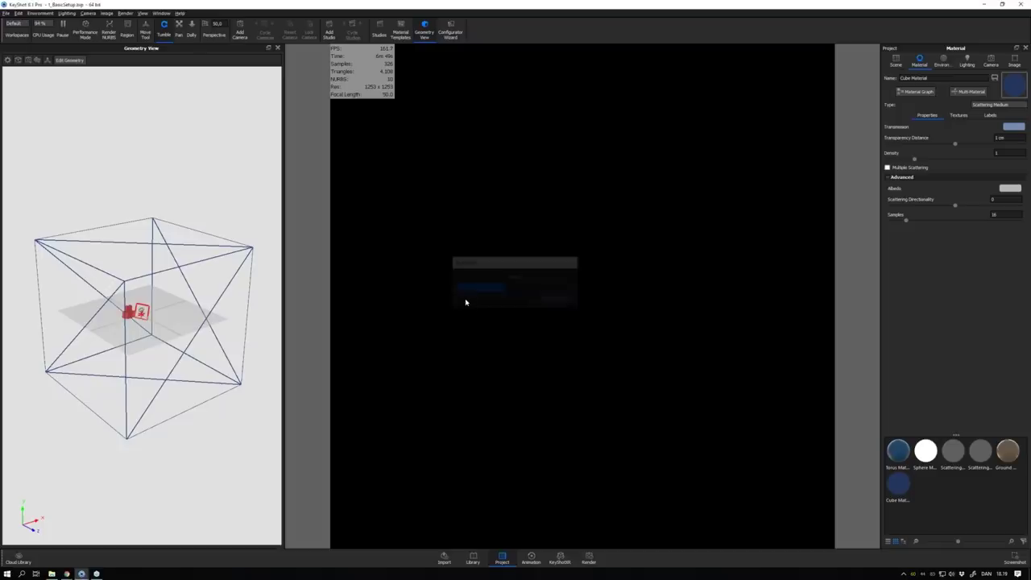
right_click(202, 201)
left_click(216, 191)
left_click(893, 64)
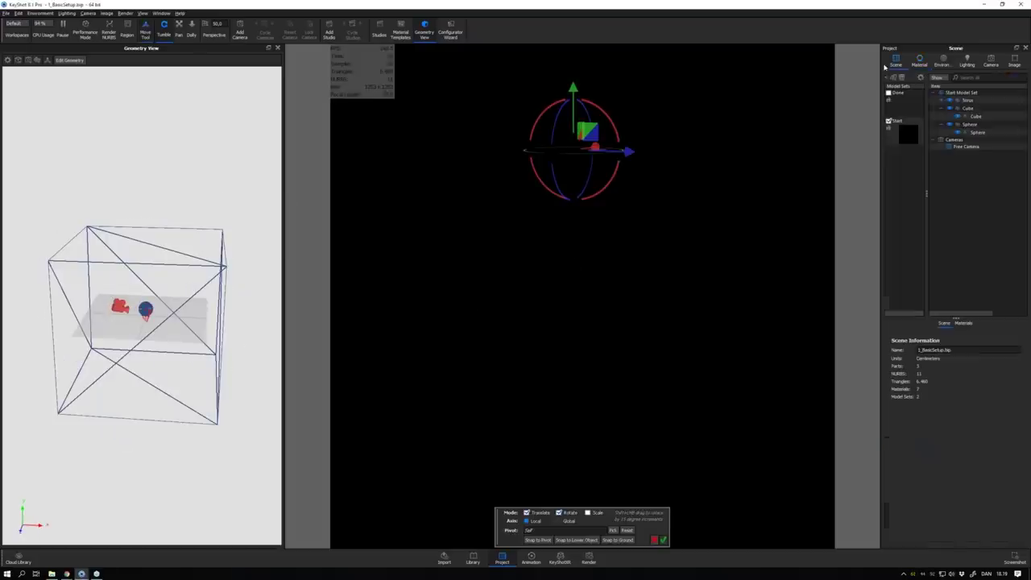
right_click(248, 180)
left_click(212, 164)
left_click(662, 543)
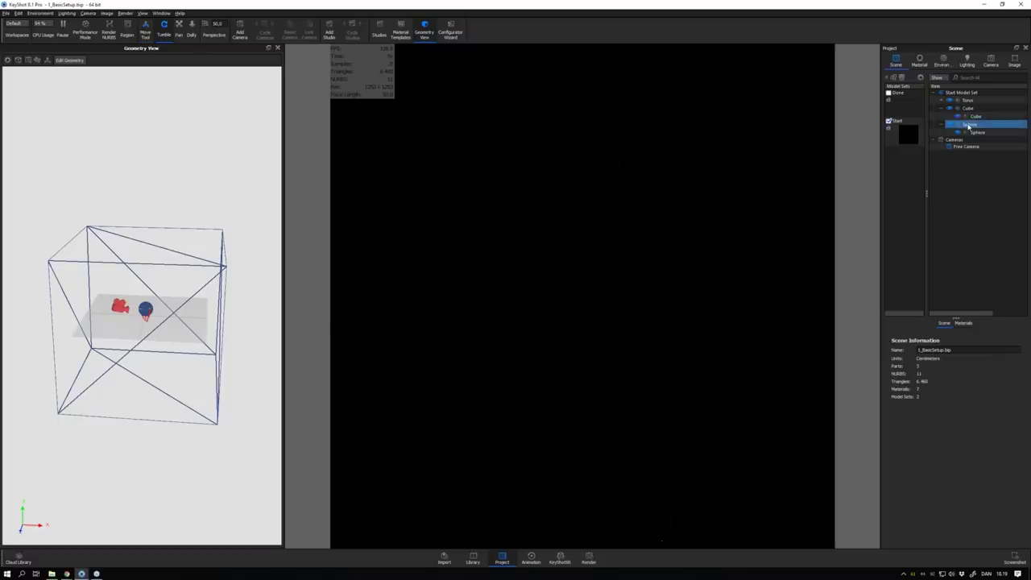
- Move the sphere straight up in the Geometry View so it sits high above the torus inside the cube
right_click(206, 187)
left_click(211, 188)
left_click_drag(143, 246, 147, 205)
left_click(223, 537)
- Open the sphere's material and change its type to Spotlight
double_click(985, 135)
left_click(985, 106)
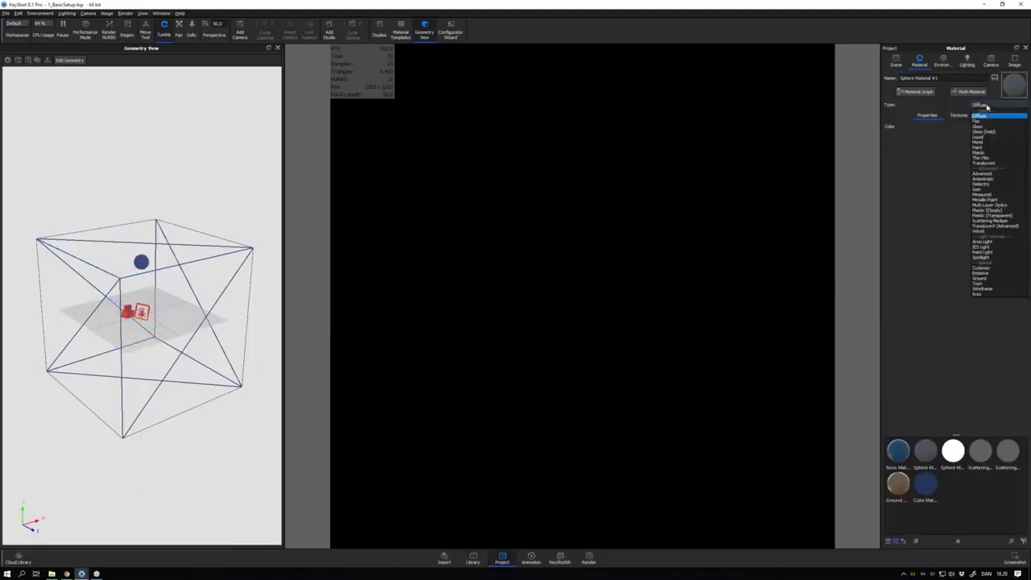
left_click(982, 257)
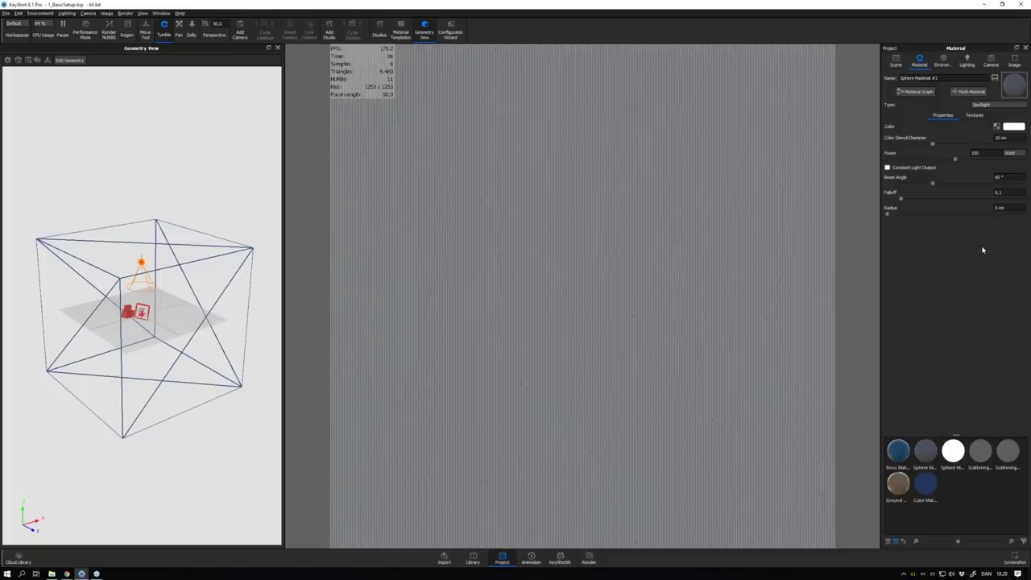
- Try spotlight powers of 1 and 2 Watt
double_click(975, 153)
type("1")
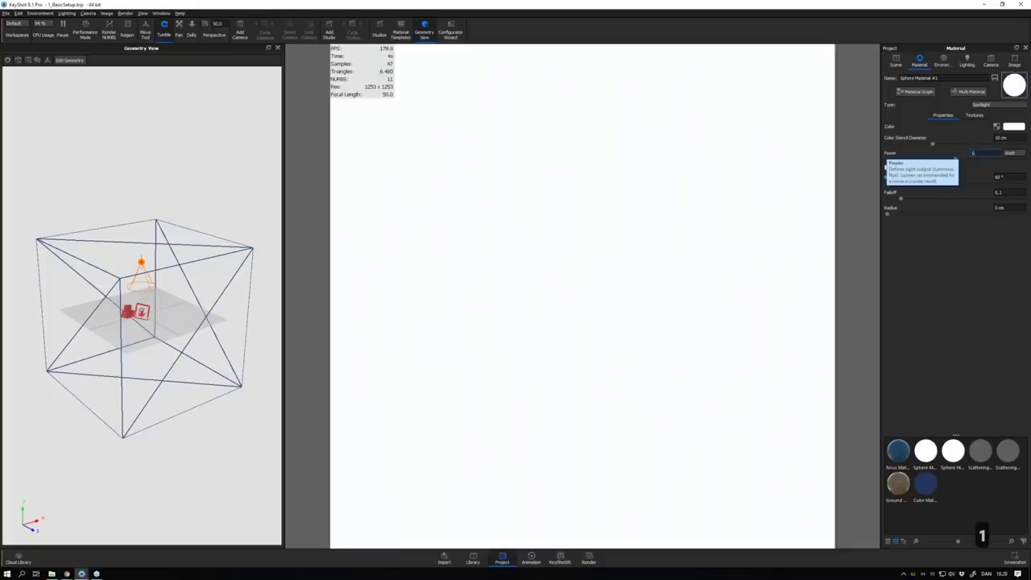
key("Return")
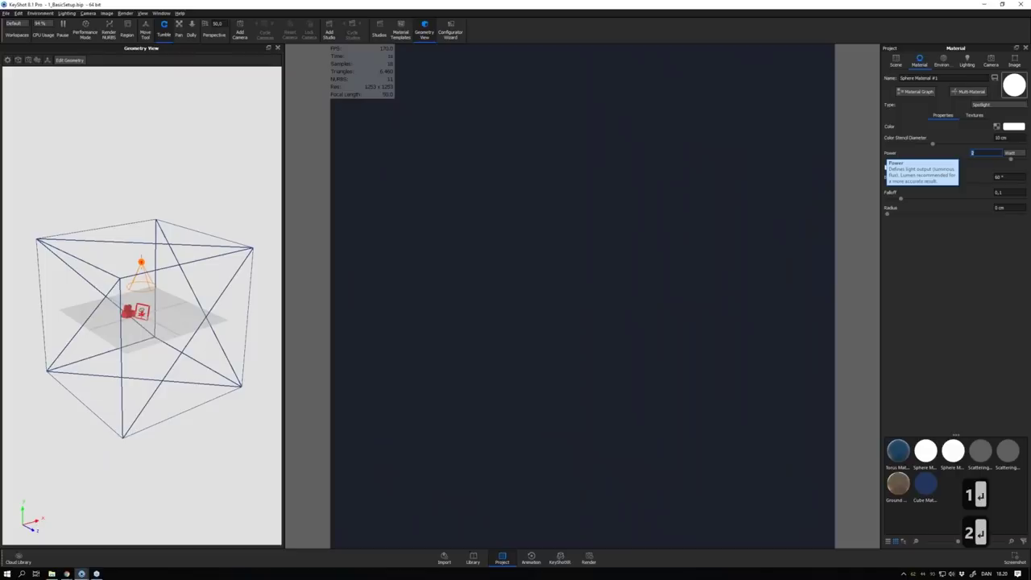
- Open the Scattering Medium Fog Basic material from the render and lower its density to 0,045
double_click(516, 205)
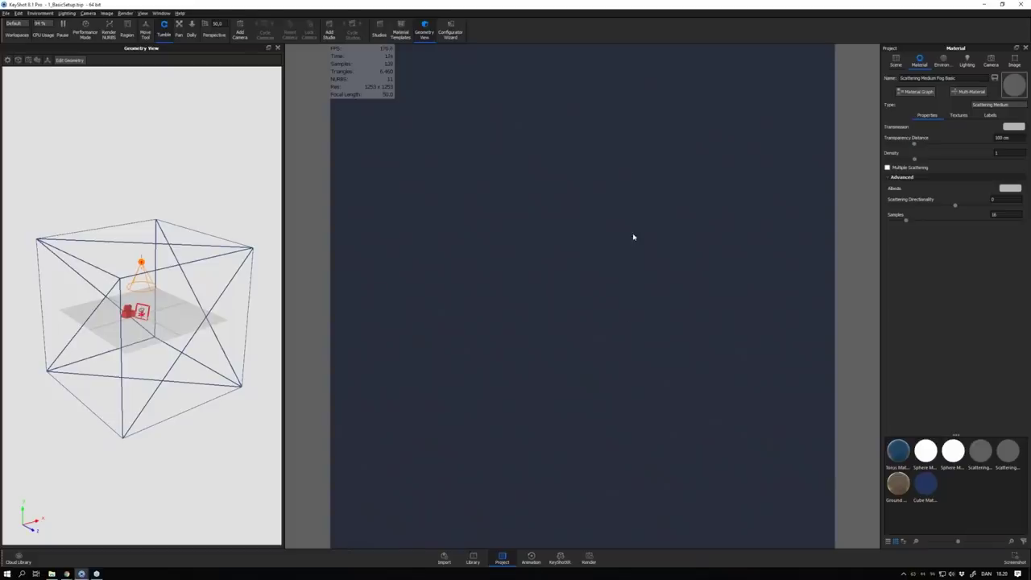
left_click_drag(904, 161, 893, 160)
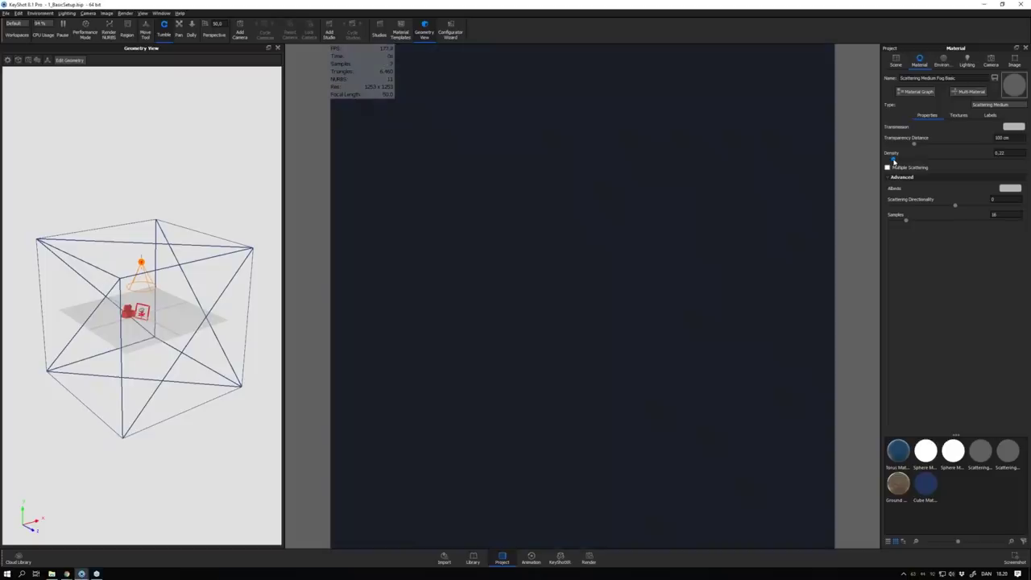
left_click_drag(893, 160, 913, 152)
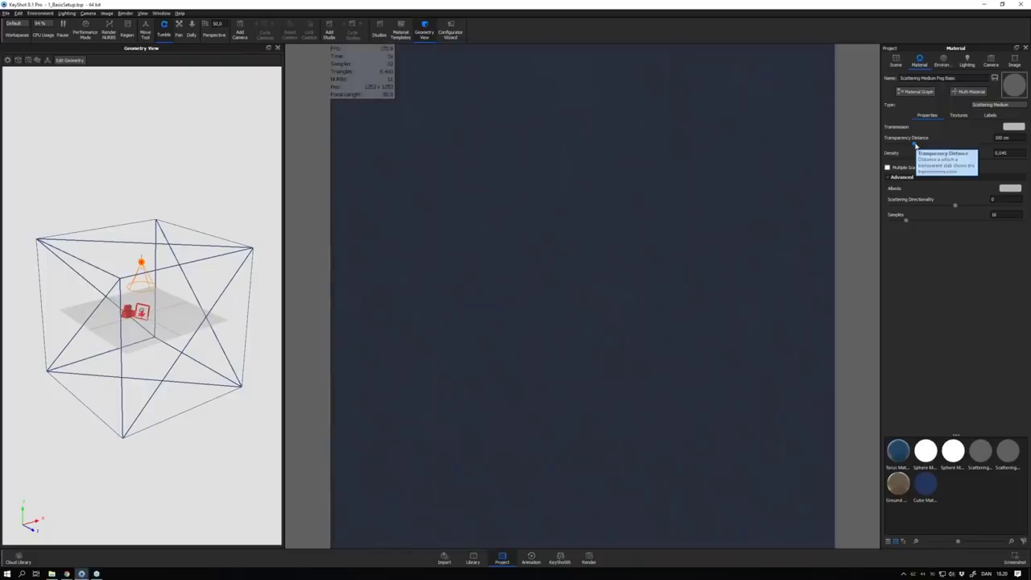
left_click_drag(241, 326, 224, 305)
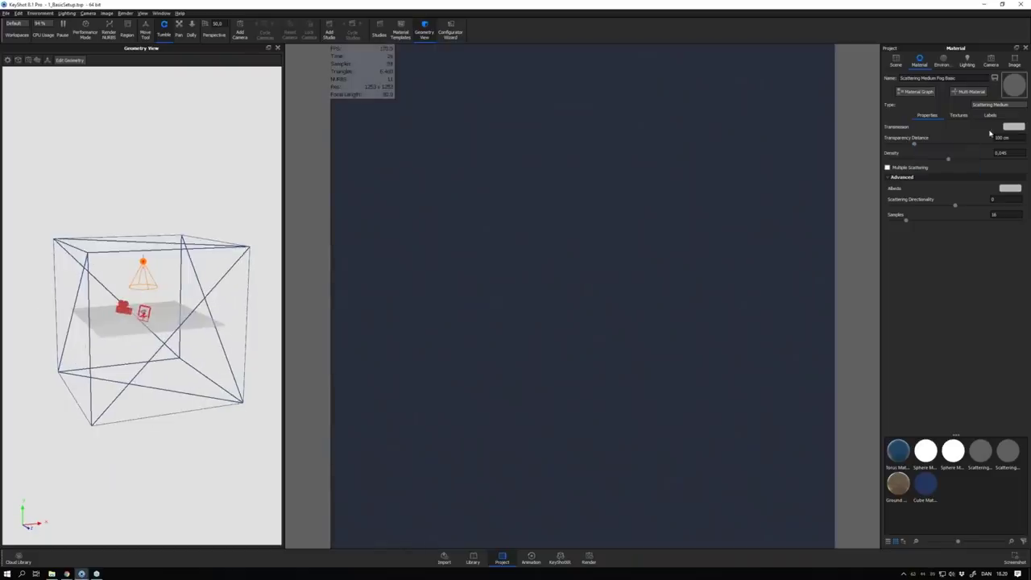
- Hide the cube in the scene tree to check the torus and spotlight without the scattering medium
double_click(761, 163)
left_click(896, 62)
left_click(963, 131)
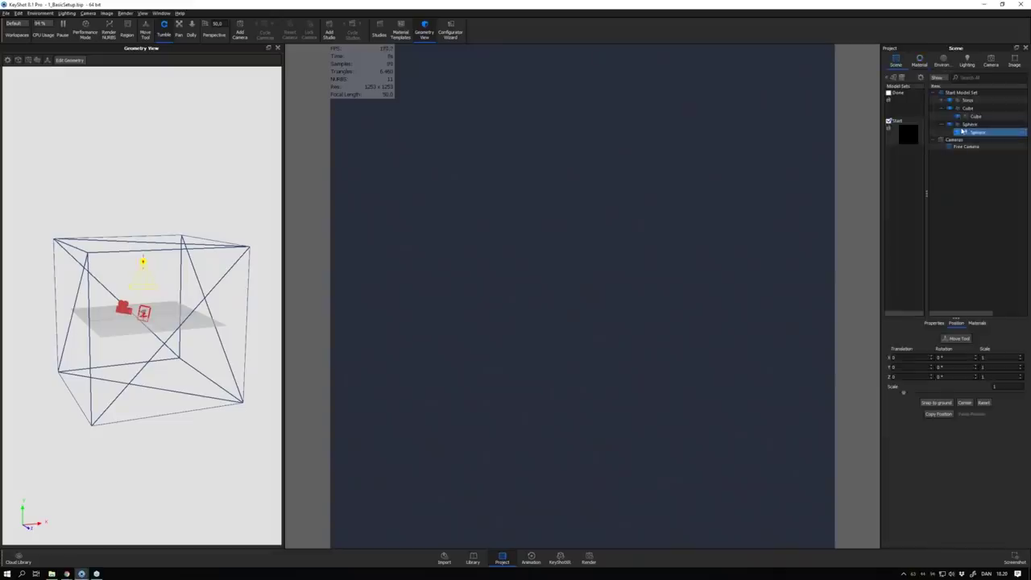
left_click(950, 126)
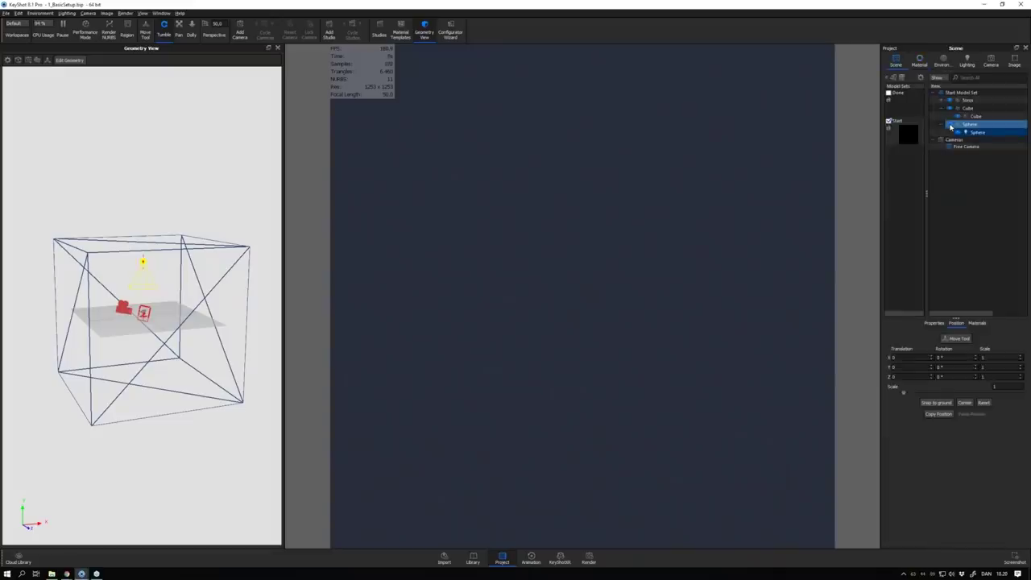
left_click(948, 115)
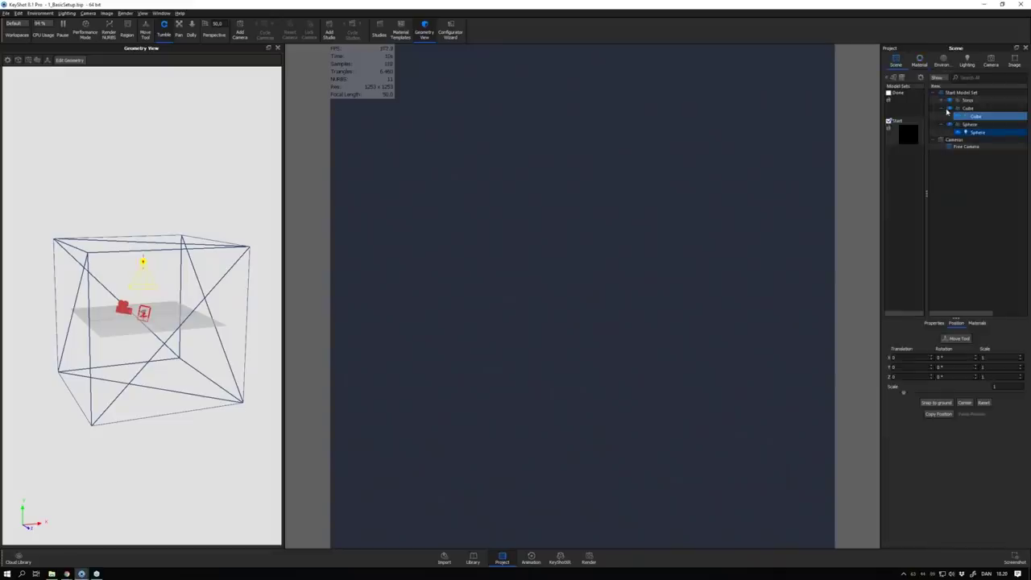
left_click(949, 109)
- Raise the spotlight's power in stages through 2 and 10 to 100 Watt
double_click(973, 133)
type("2")
key("Return")
left_click(896, 65)
left_click(972, 117)
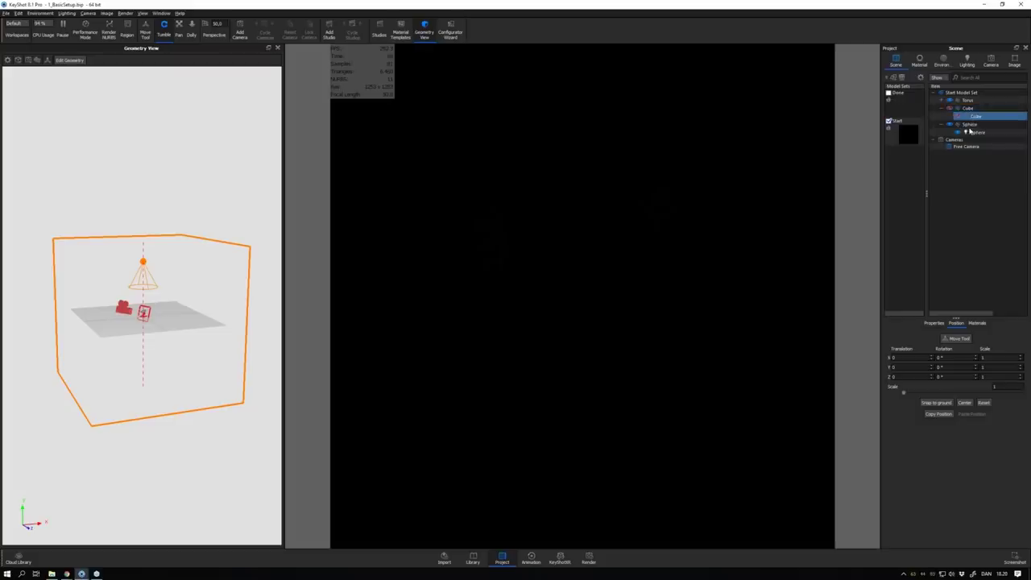
left_click(973, 133)
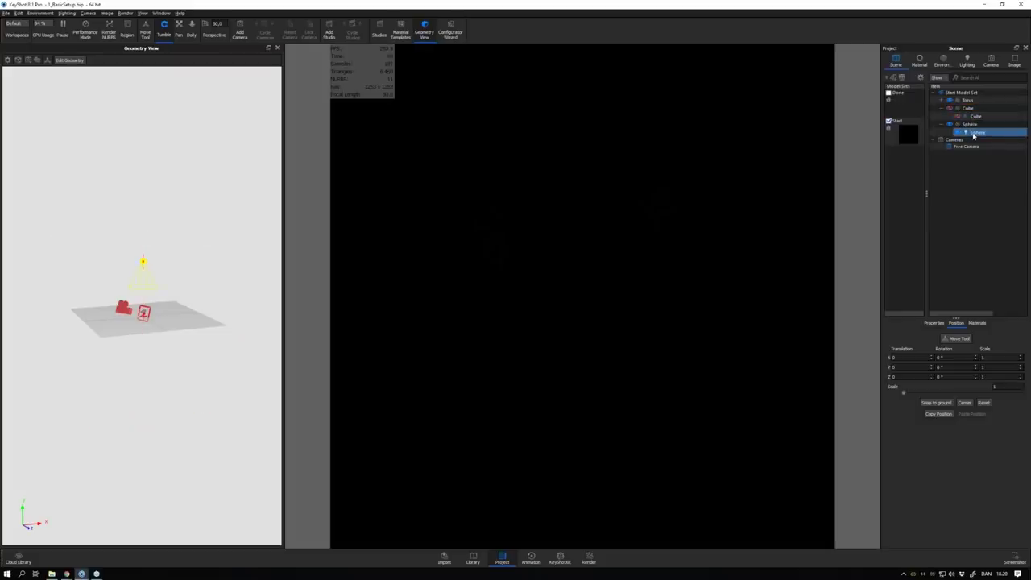
double_click(973, 133)
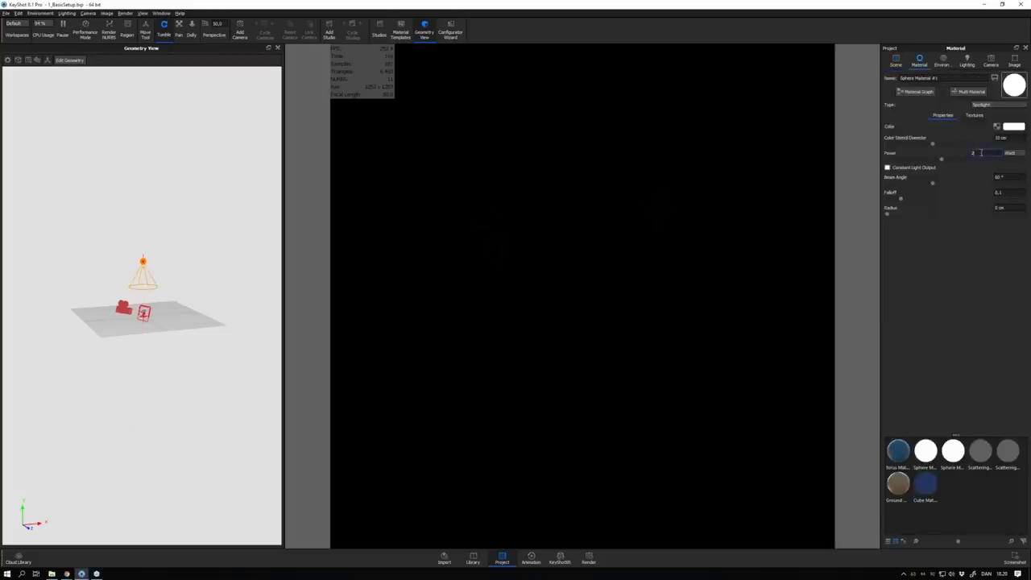
type("10")
key("Return")
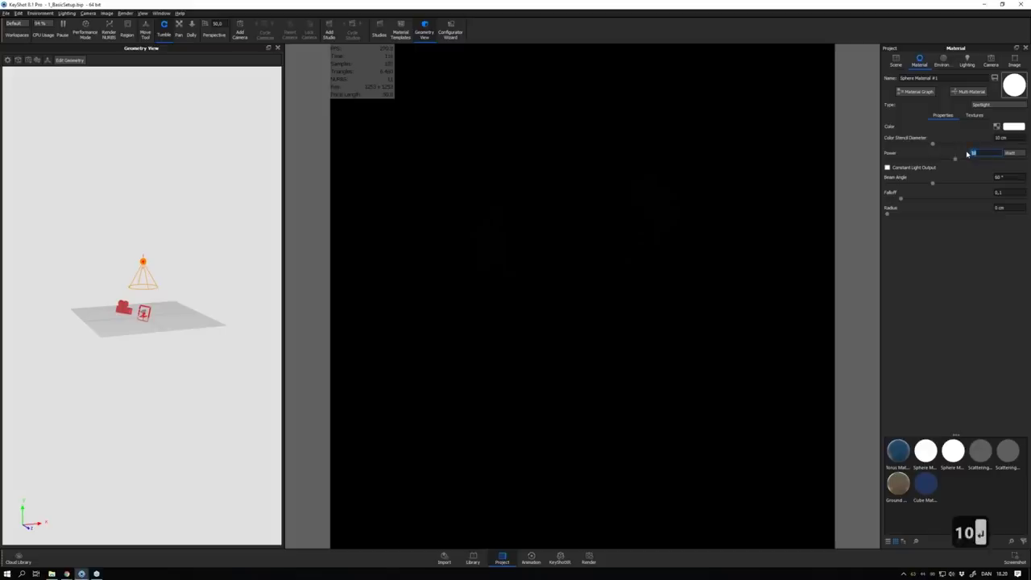
type("100")
key("Return")
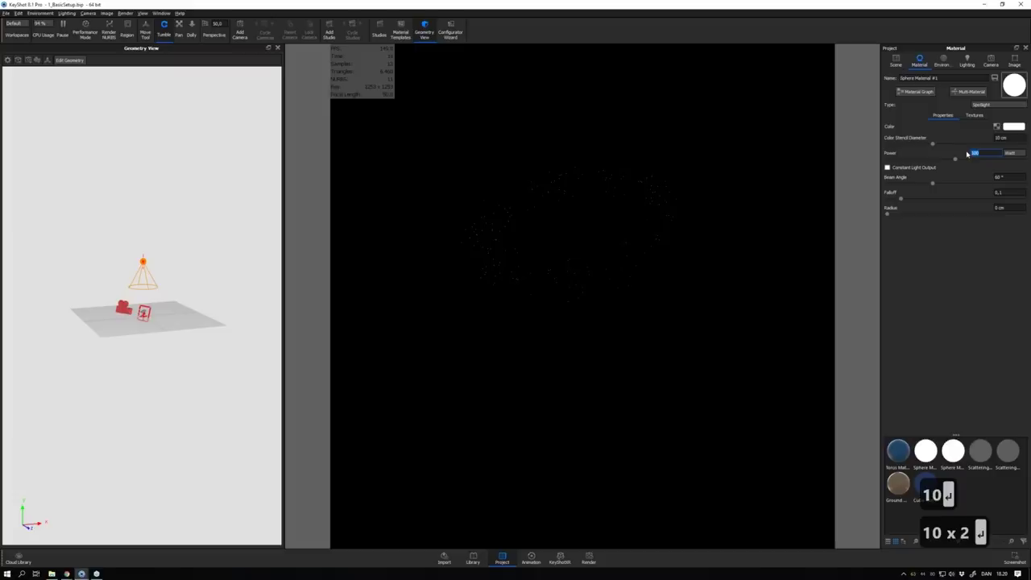
- Change the torus's material type to Plastic and set its diffuse color to bright red
left_click(901, 60)
left_click(960, 108)
left_click(919, 60)
left_click(990, 106)
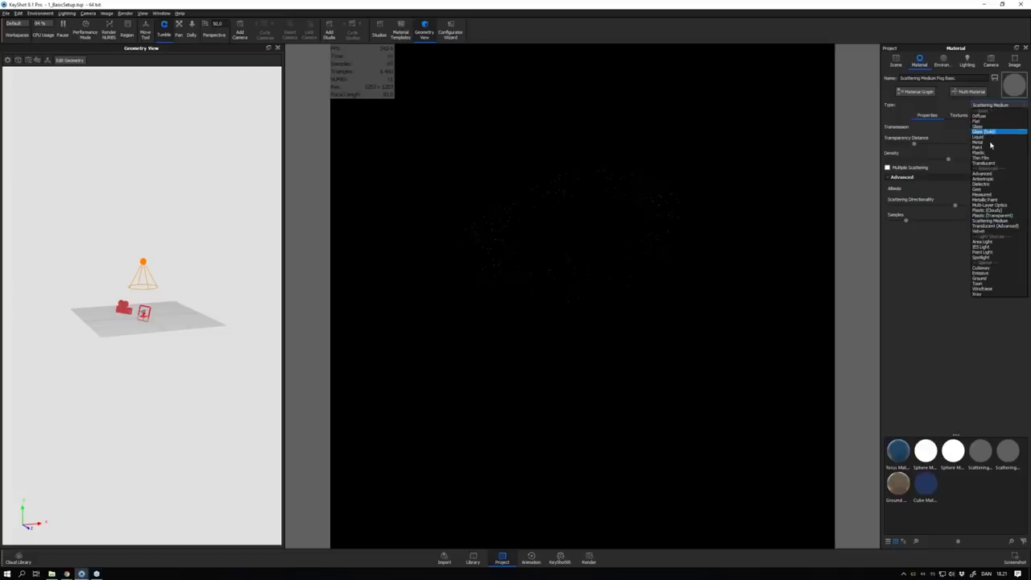
left_click(987, 149)
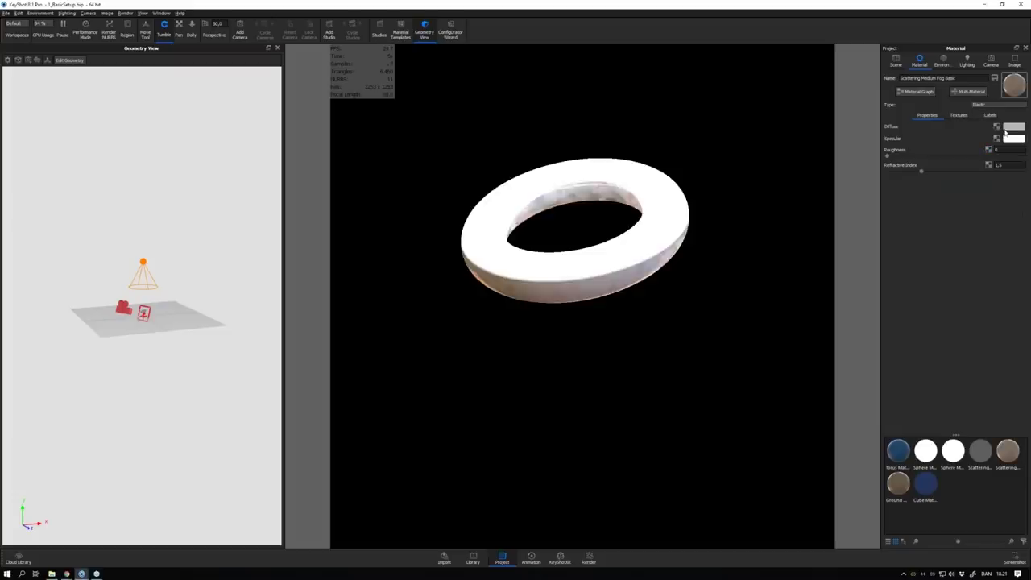
left_click(1006, 129)
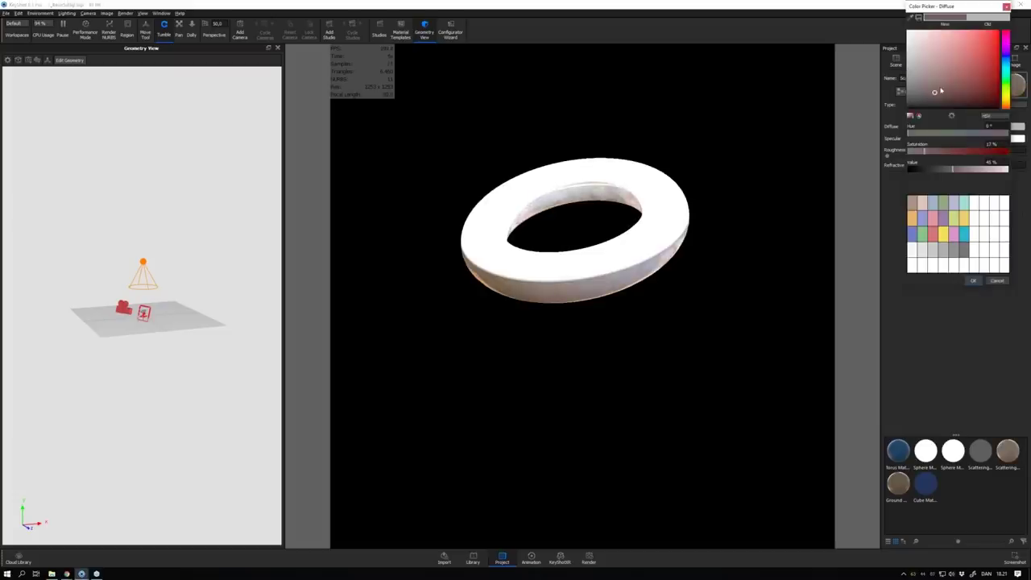
left_click(970, 281)
- Show the cube again and open its Scattering Medium material properties
left_click(896, 63)
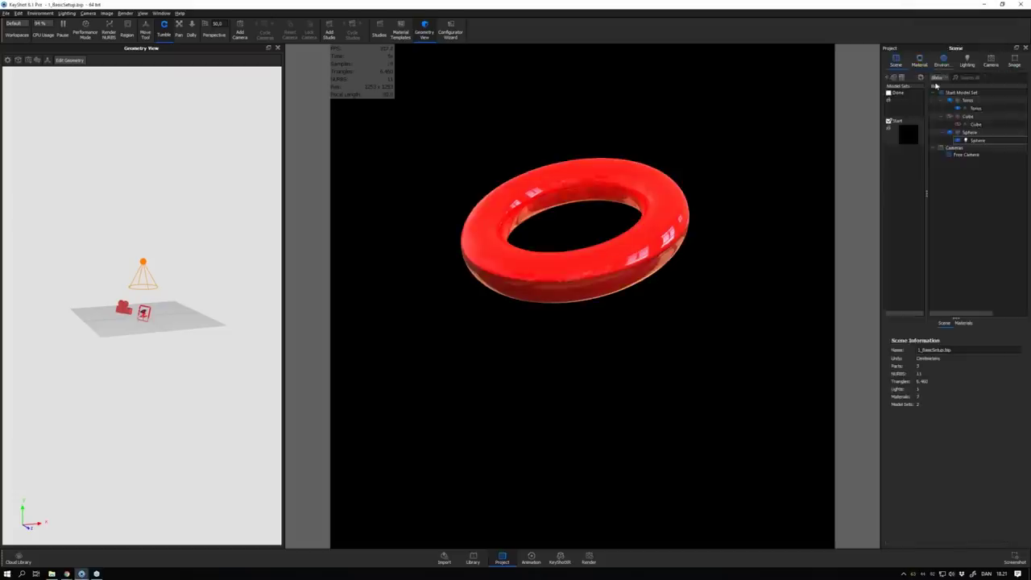
left_click(967, 116)
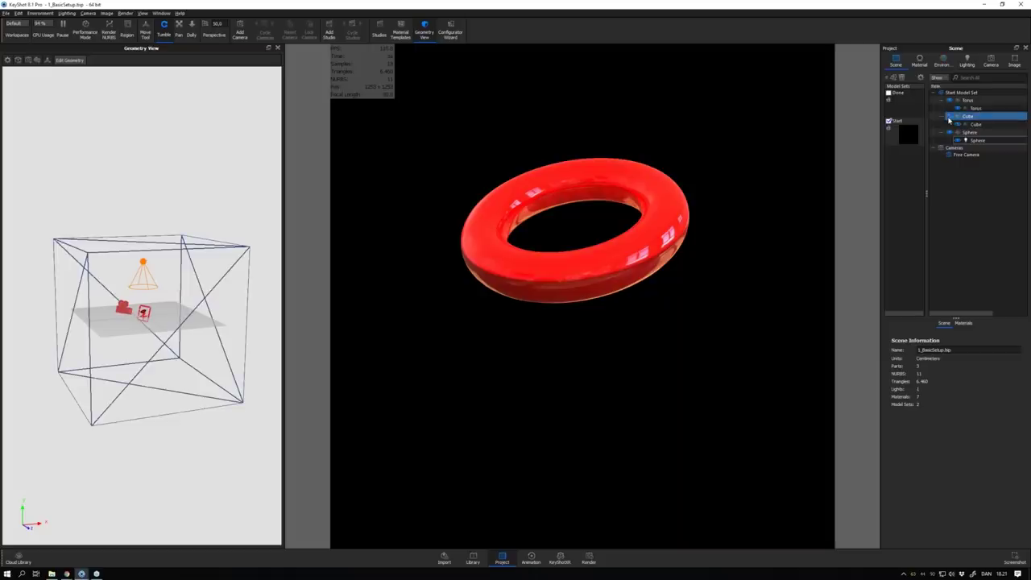
left_click(949, 119)
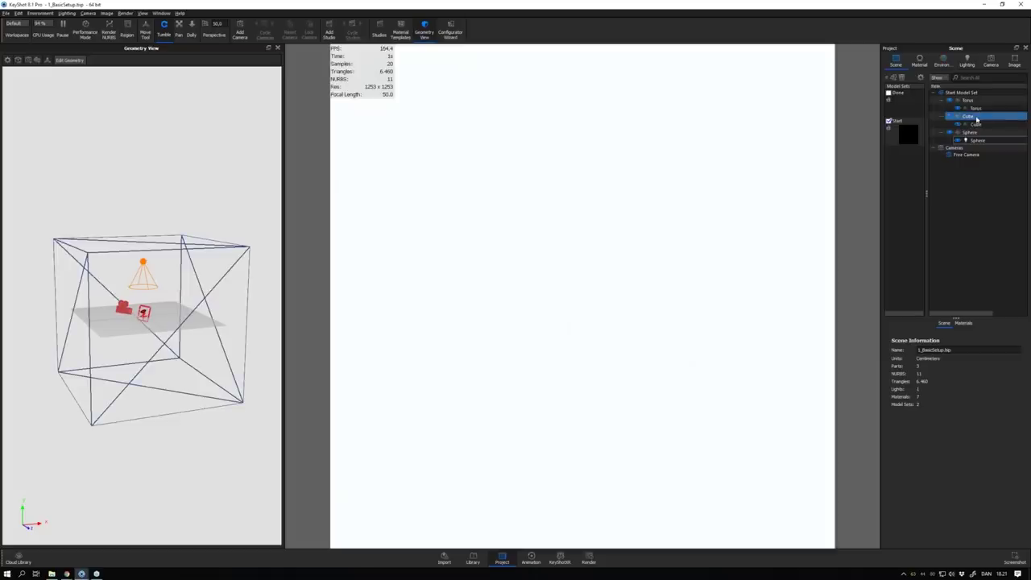
double_click(976, 120)
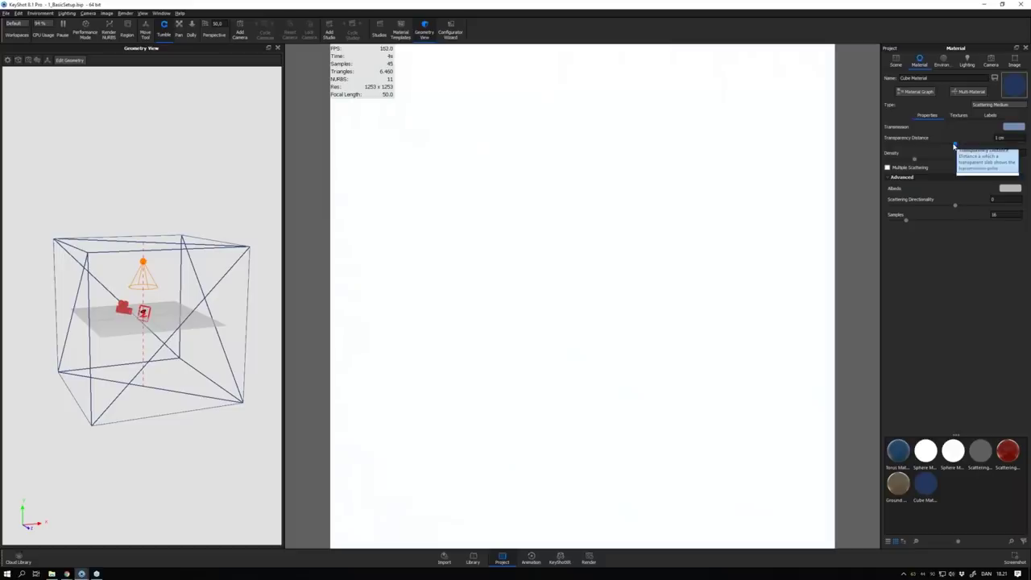
- Lower the cube's scattering medium density to about 0.0444 and its transparency distance to about 0.215 cm
left_click_drag(914, 160, 890, 161)
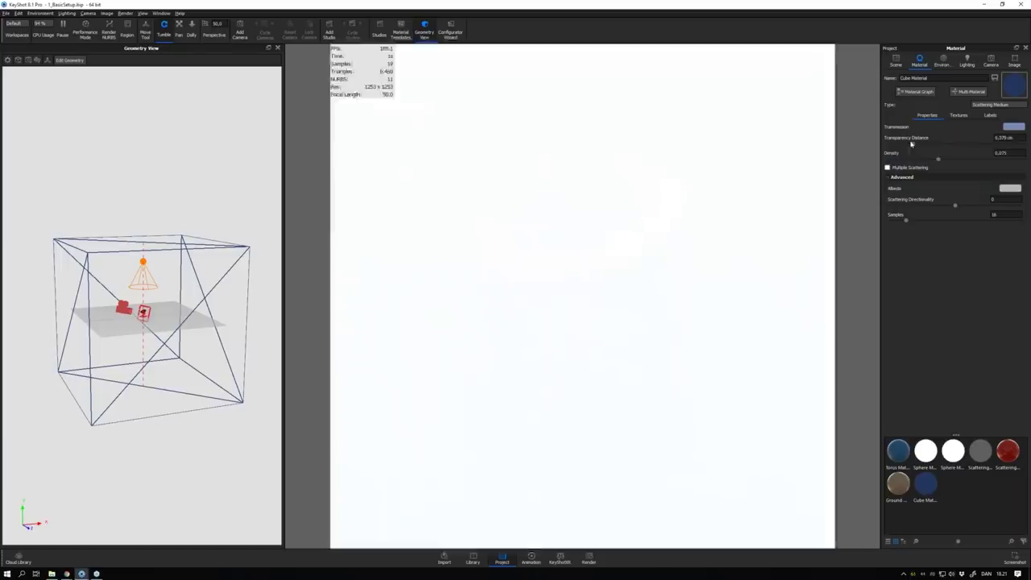
left_click_drag(912, 143, 899, 146)
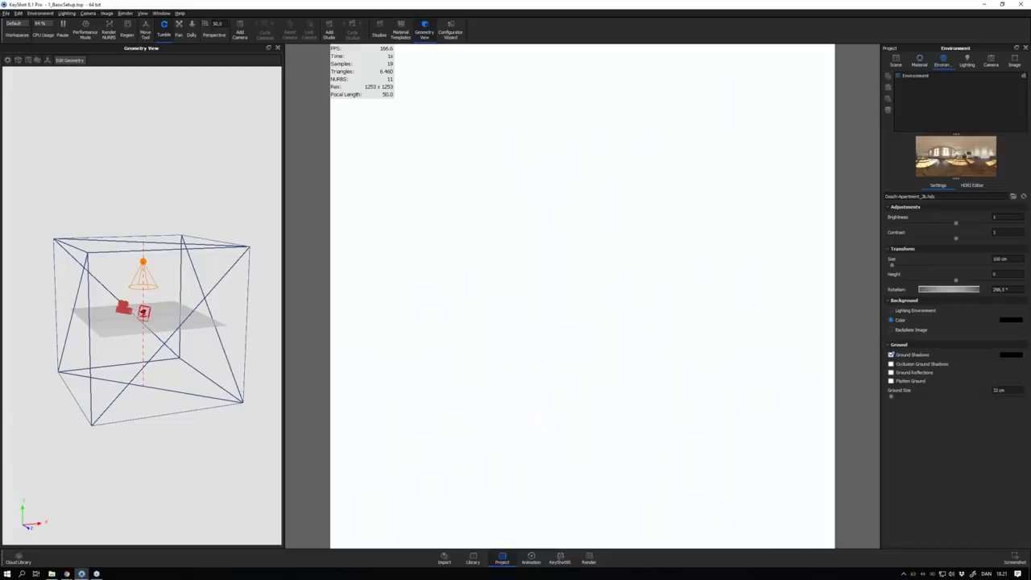
- Reopen the spotlight's material and try power values of 1, 2, 4, 5 and 10 Watt
left_click(896, 61)
left_click(974, 141)
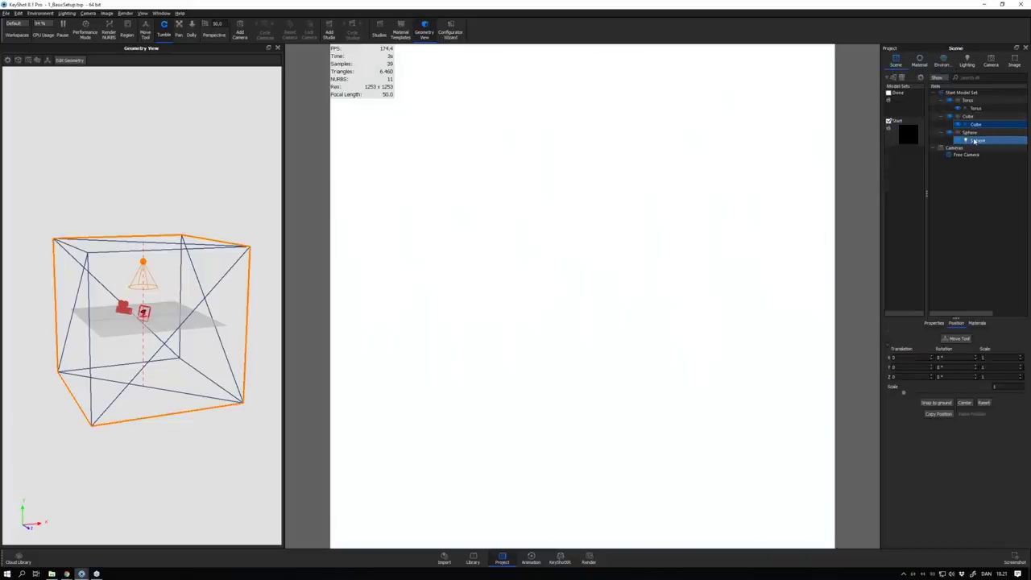
double_click(974, 141)
type("1")
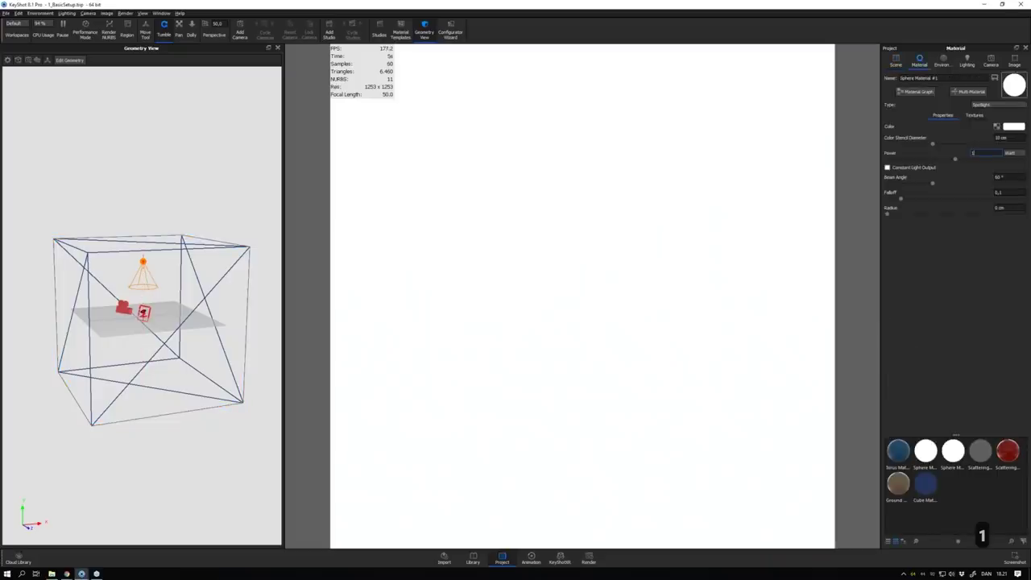
key("Return")
type("2")
key("Return")
type("4")
key("Return")
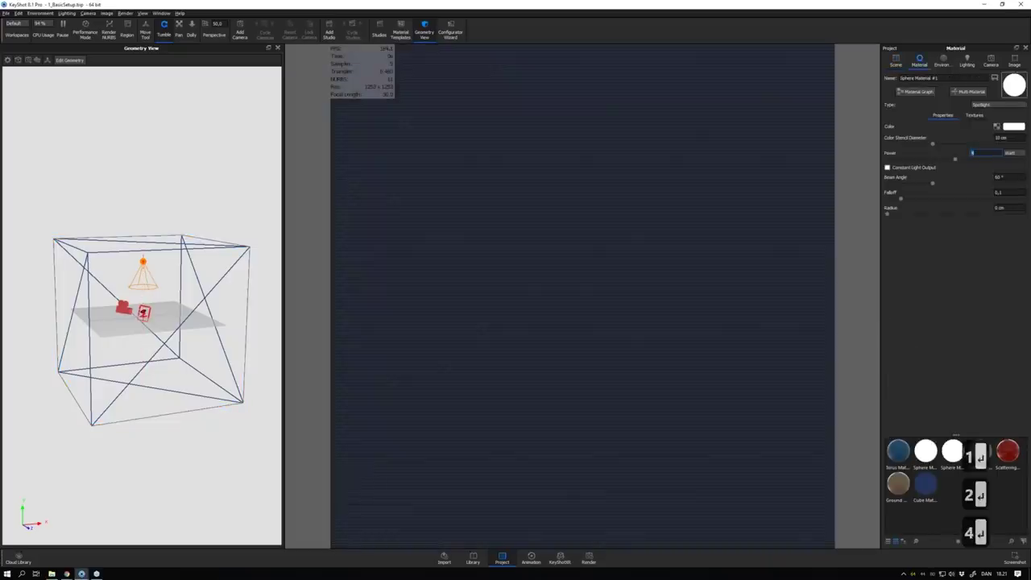
type("5")
key("Return")
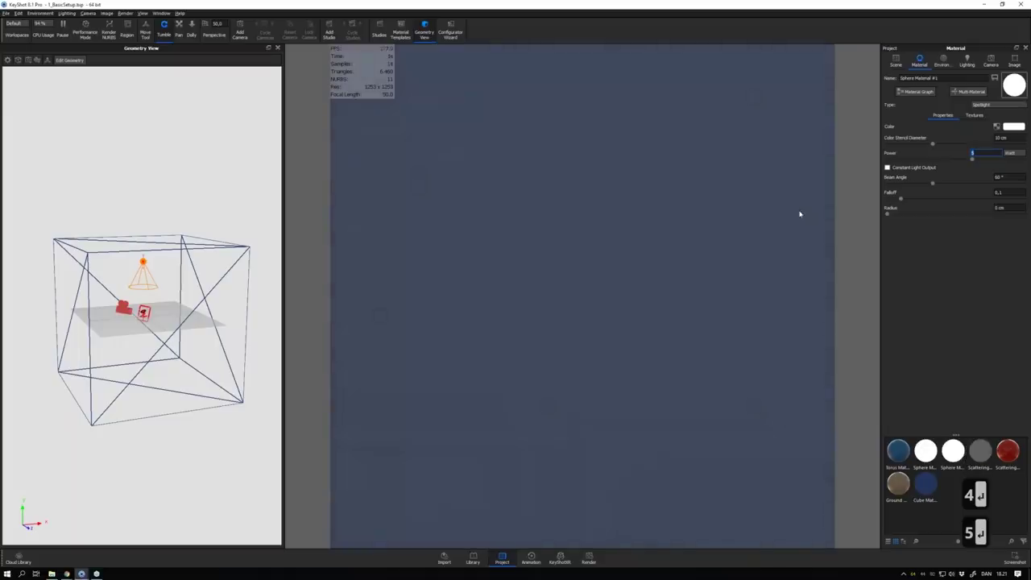
type("10")
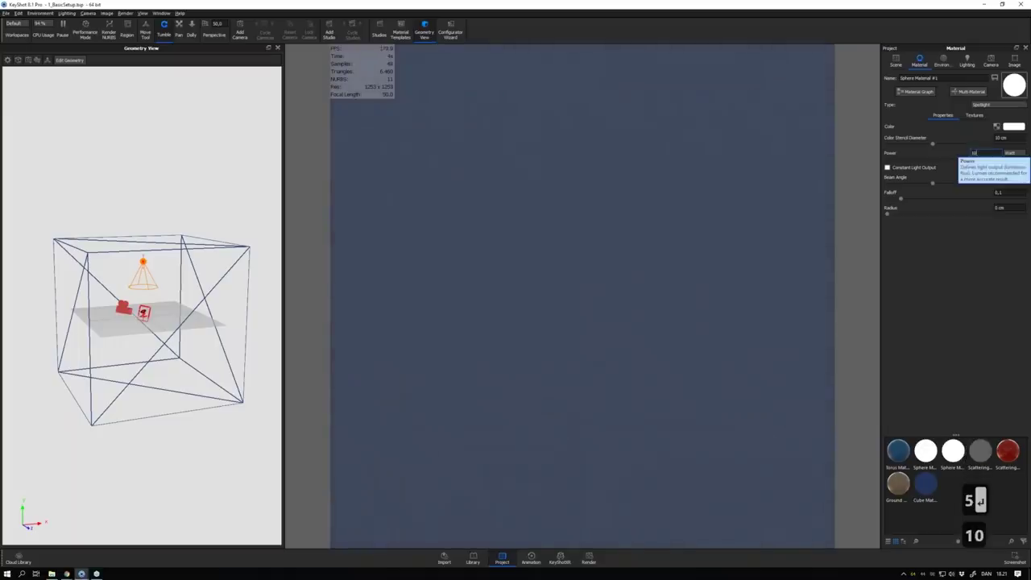
key("Return")
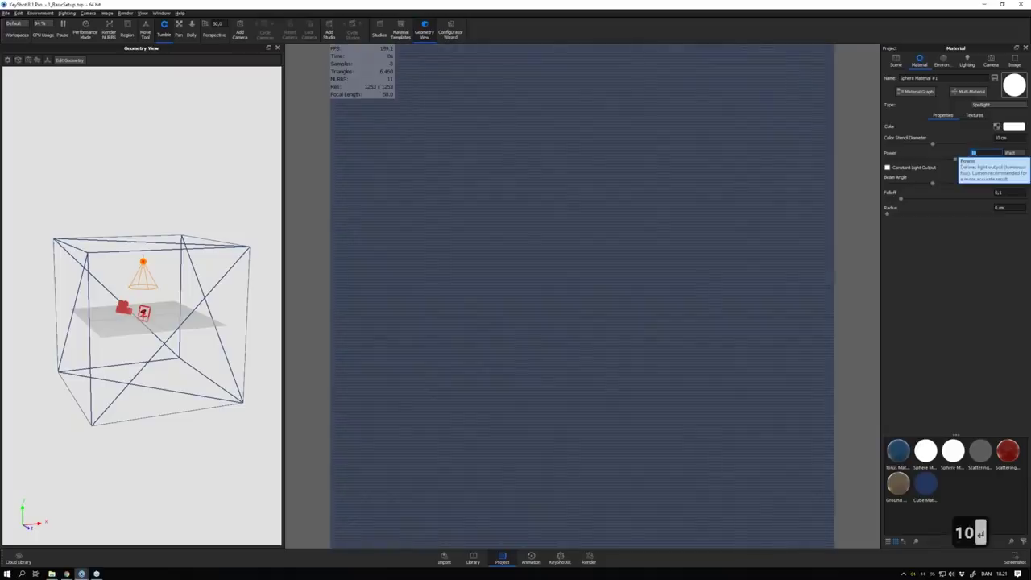
- In the cube's scattering medium, try transparency distances of 10 and 5 cm and lower the density to 0.0296
left_click(895, 61)
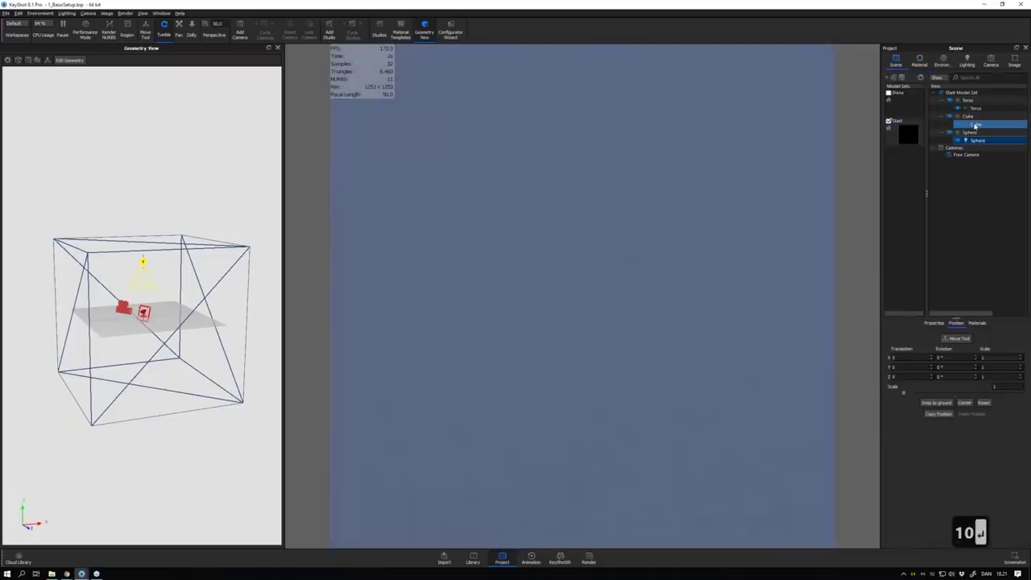
double_click(975, 126)
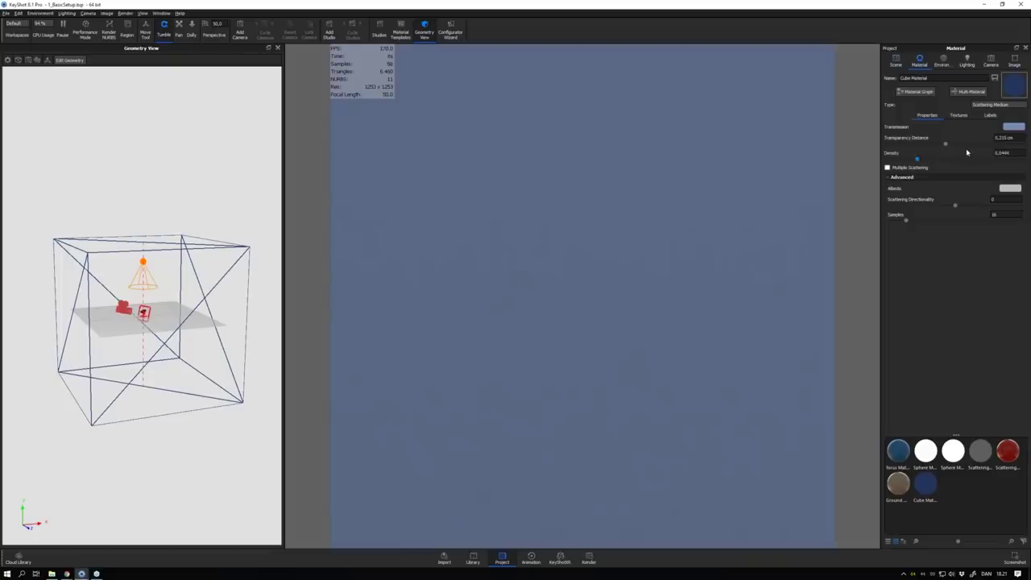
left_click(956, 145)
type("10")
key("Return")
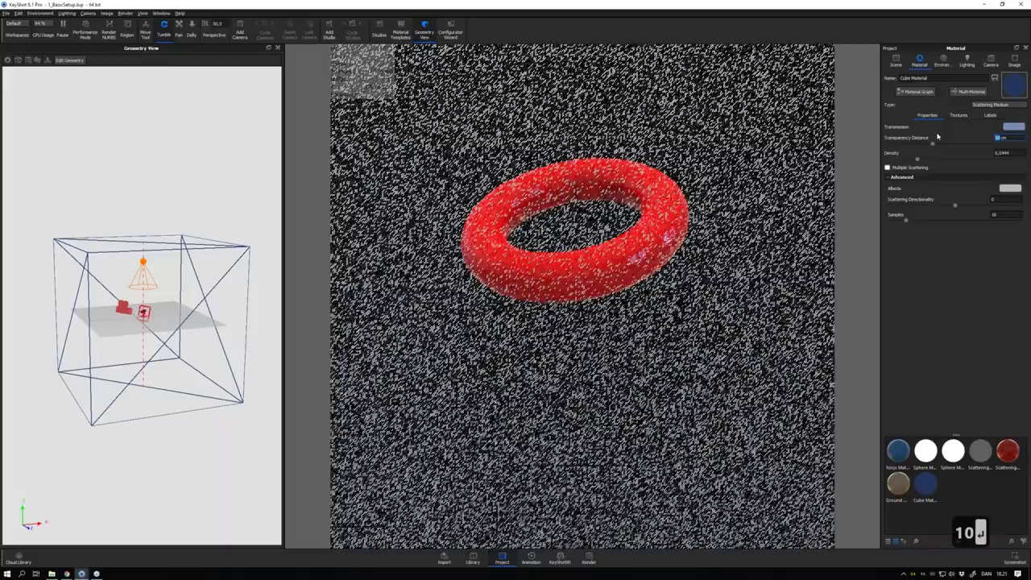
type("5")
key("Return")
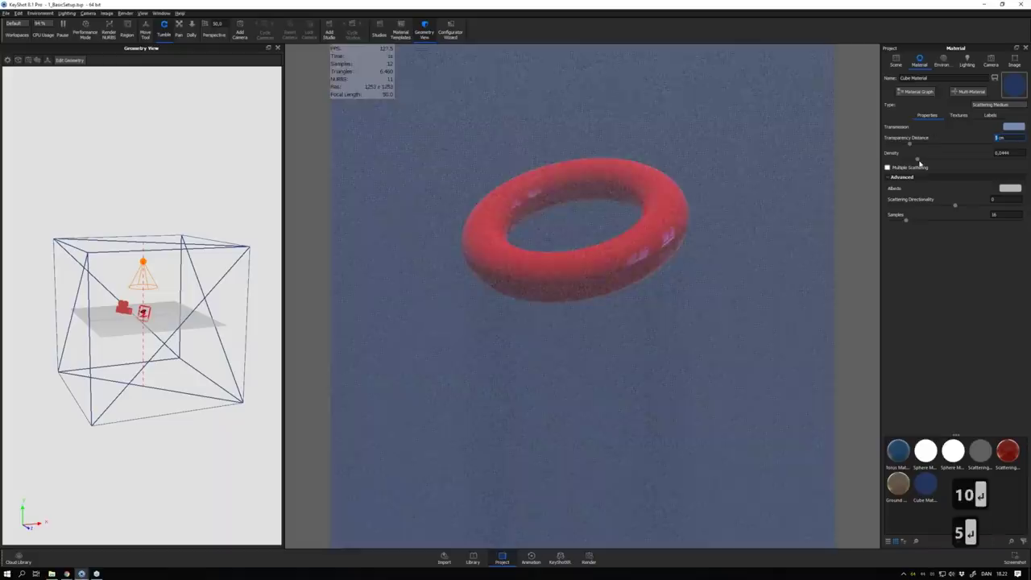
left_click_drag(919, 163, 909, 162)
- Lower the spotlight's power in stages through 50, 20, 10 and 5 to 1 Watt
left_click(942, 62)
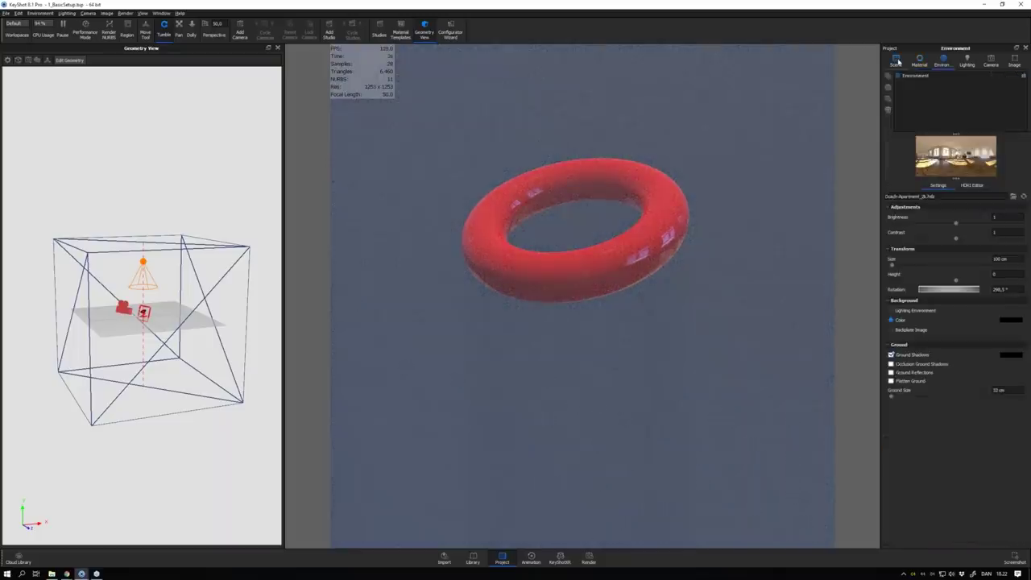
left_click(896, 61)
left_click(973, 141)
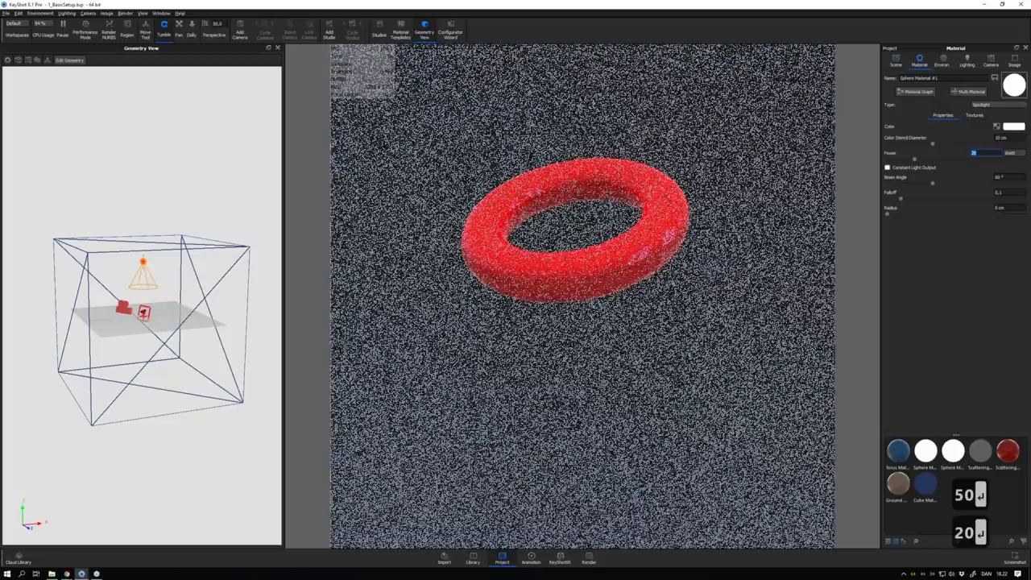
type("10")
key("Return")
type("5")
key("Return")
type("1")
key("Return")
- Set the cube medium's density to 0.1 and adjust its transparency distance from about 2 cm to a longer one
left_click(896, 61)
left_click(974, 125)
left_click(919, 61)
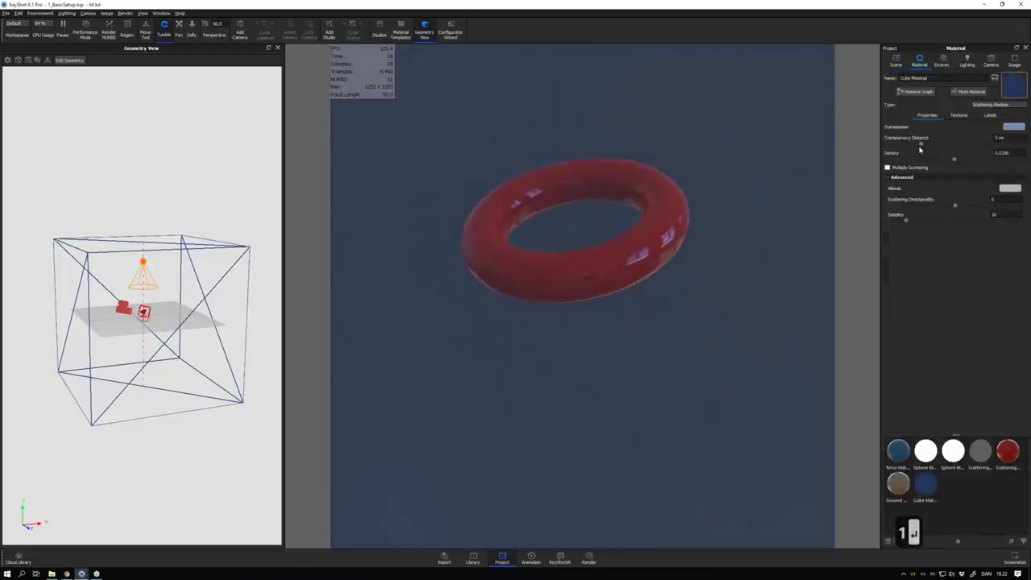
left_click(899, 145)
left_click_drag(953, 159, 998, 160)
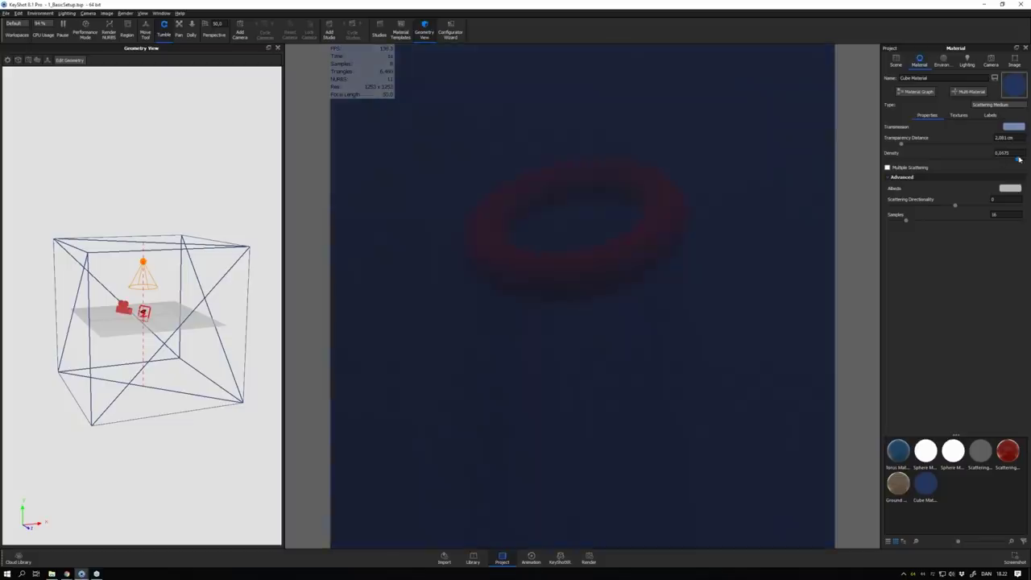
left_click_drag(1018, 154, 983, 154)
type(".1")
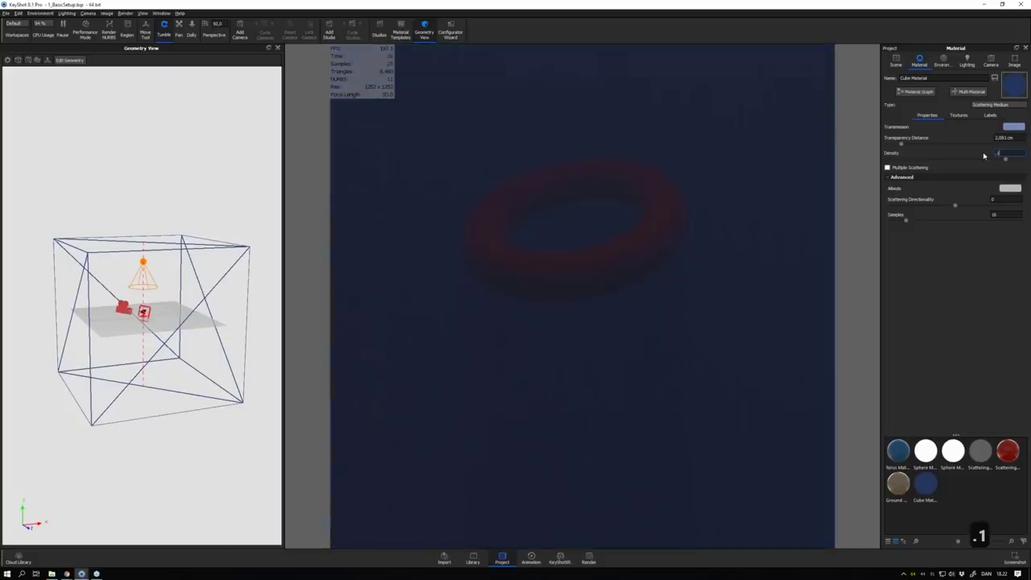
key("Return")
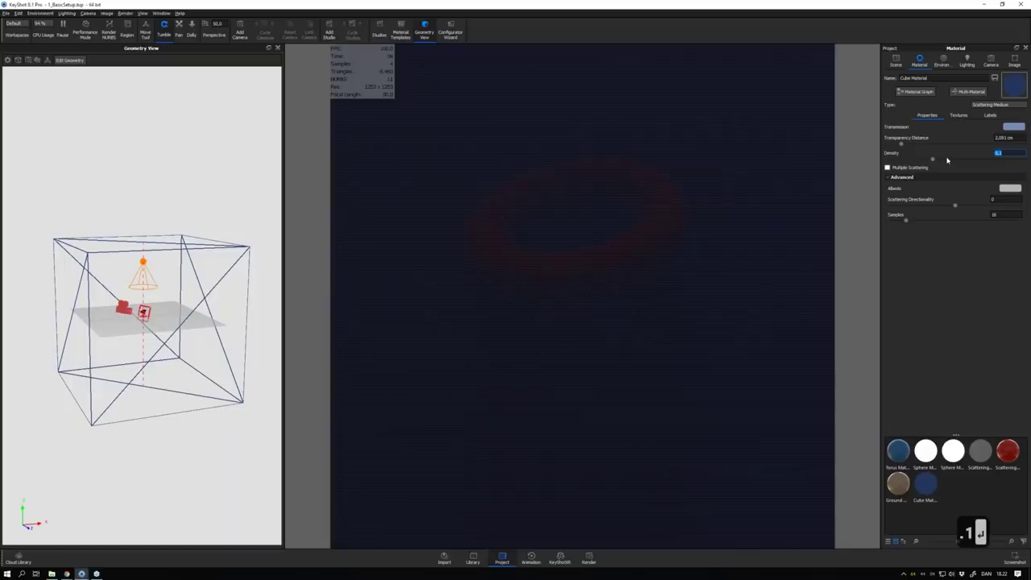
left_click_drag(901, 144, 955, 147)
- Switch the scene from the Start model set to the Done model set
left_click(867, 168)
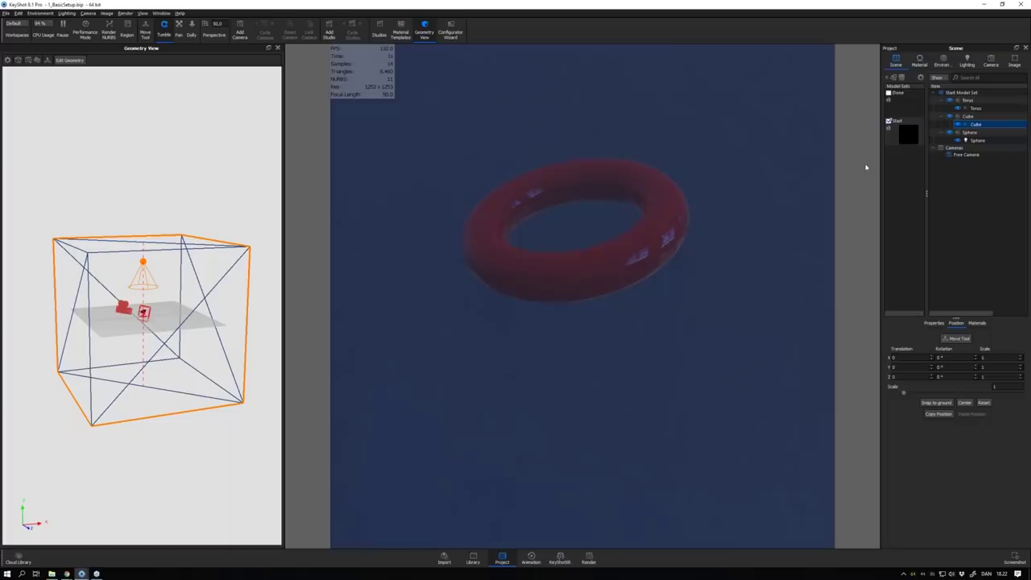
left_click(909, 107)
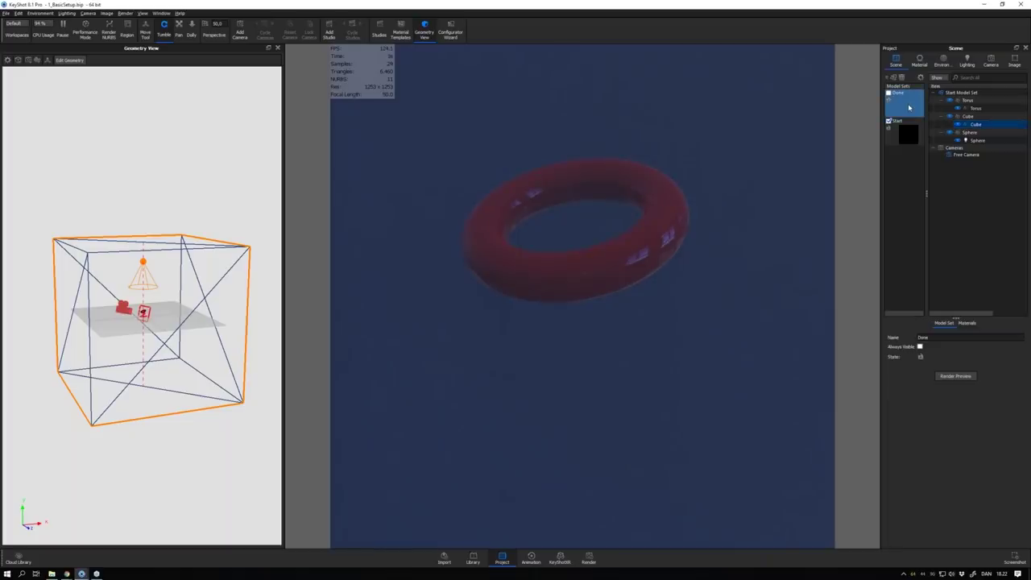
double_click(909, 107)
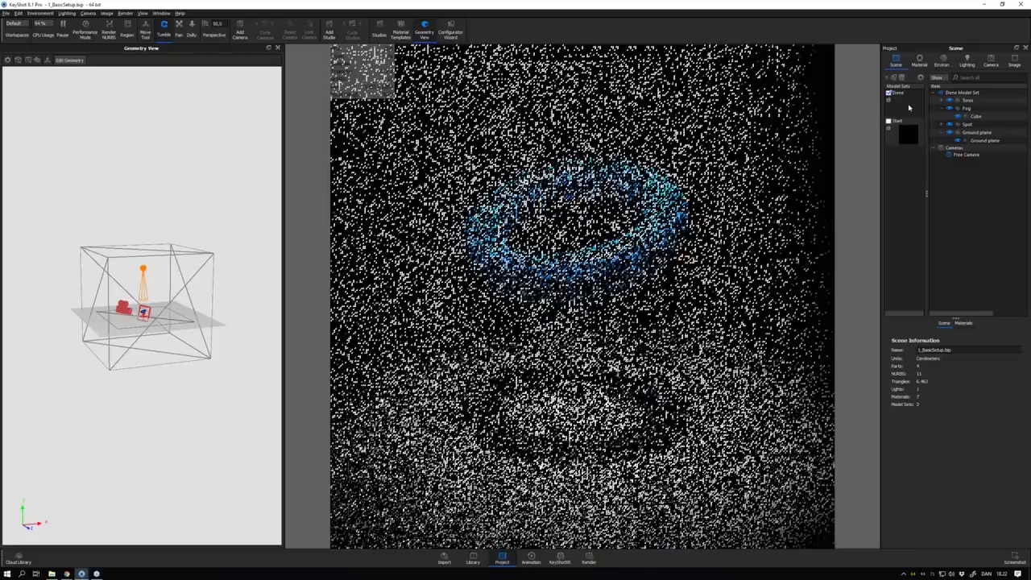
- Examine the fog cube's Scattering Medium settings and toggle the ground plane off and on to compare the lighting
double_click(714, 173)
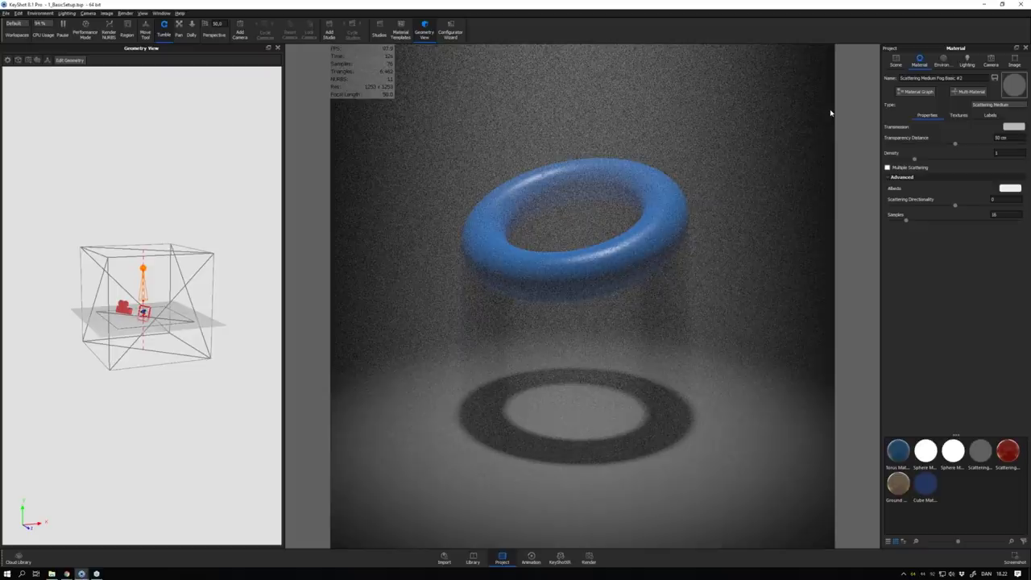
left_click(593, 445)
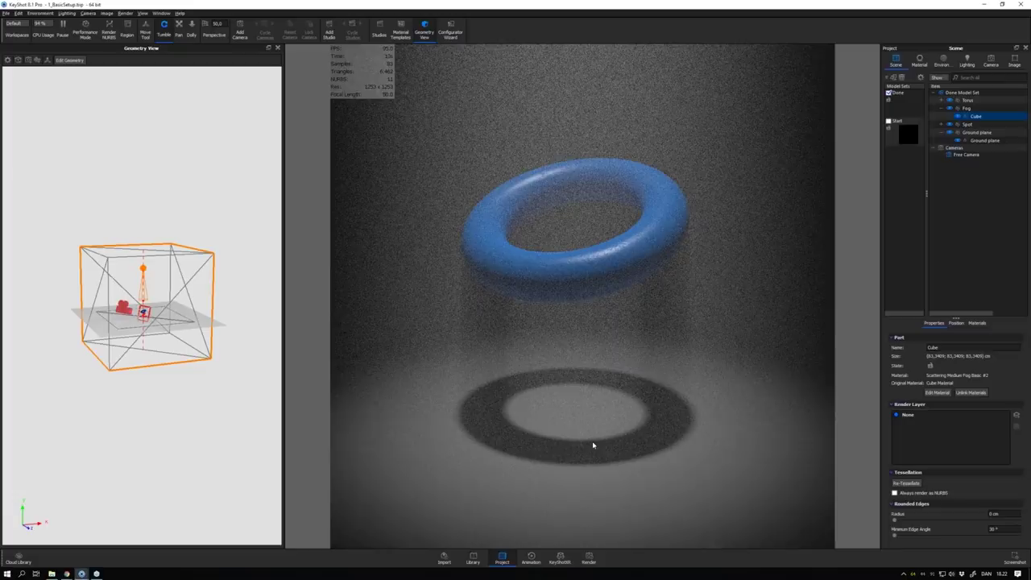
left_click(951, 134)
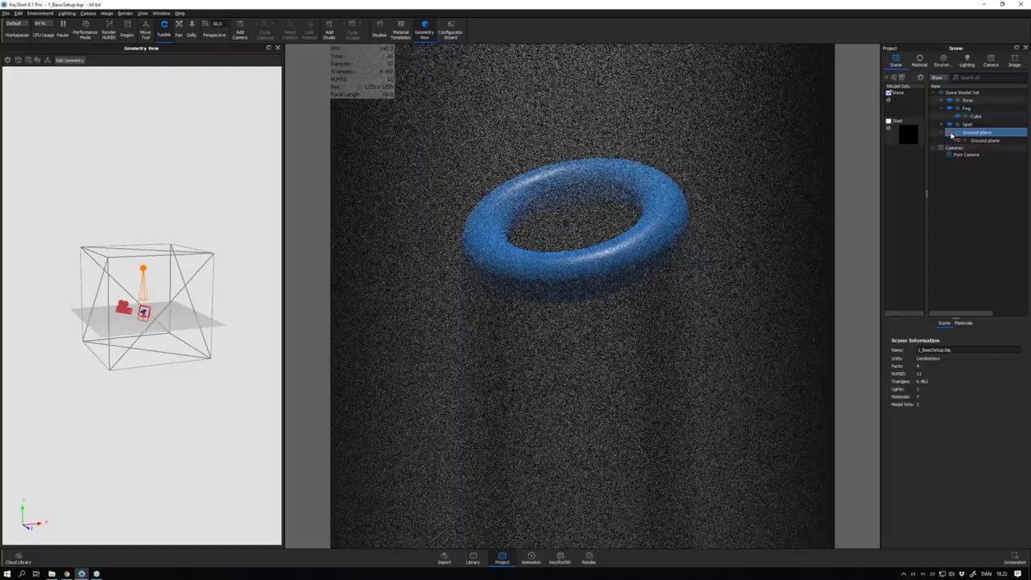
- Open the Spot light's material to examine its power, beam angle and falloff, keeping the window maximized
left_click(970, 125)
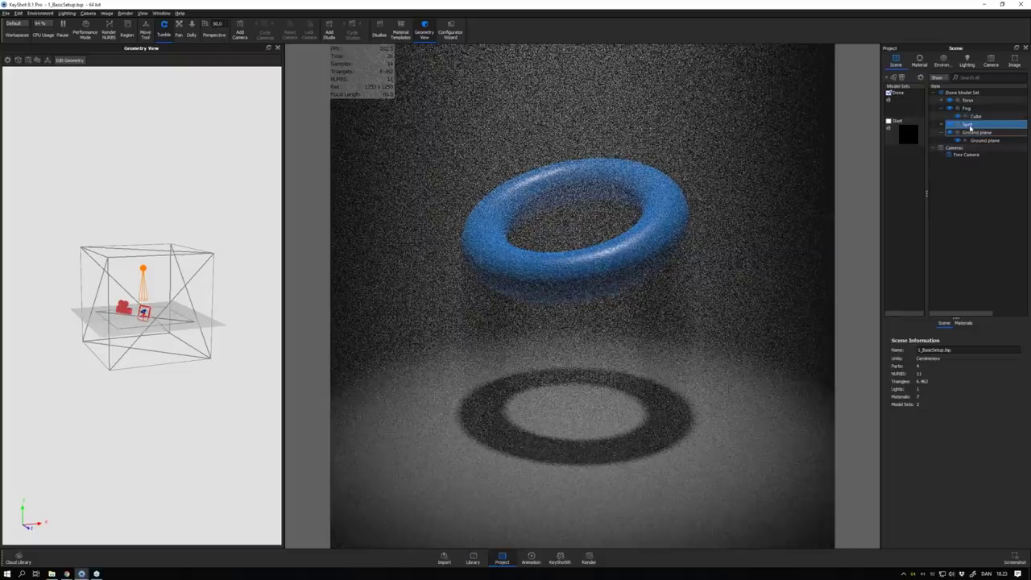
double_click(970, 125)
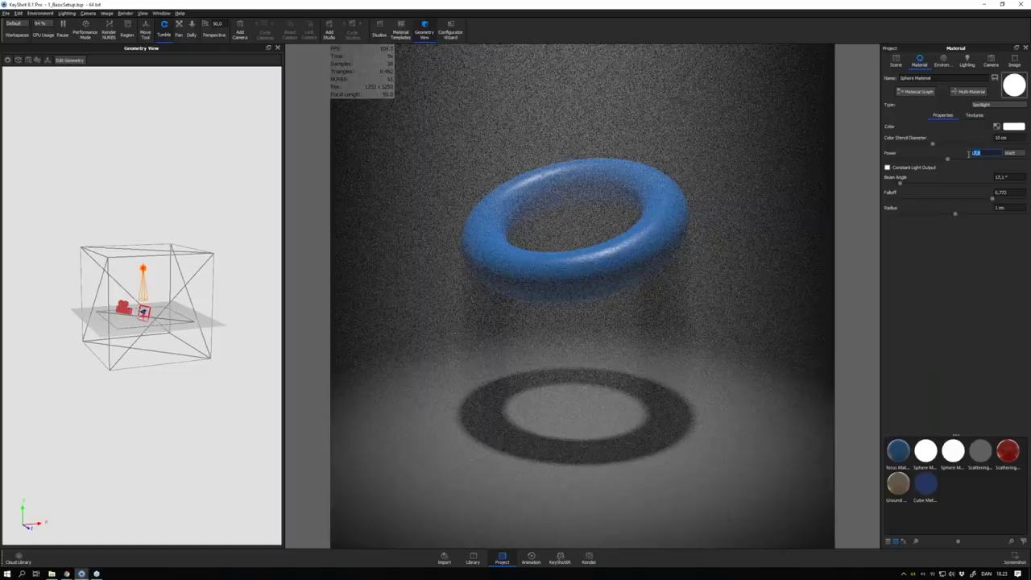
key("Return")
key("Return")
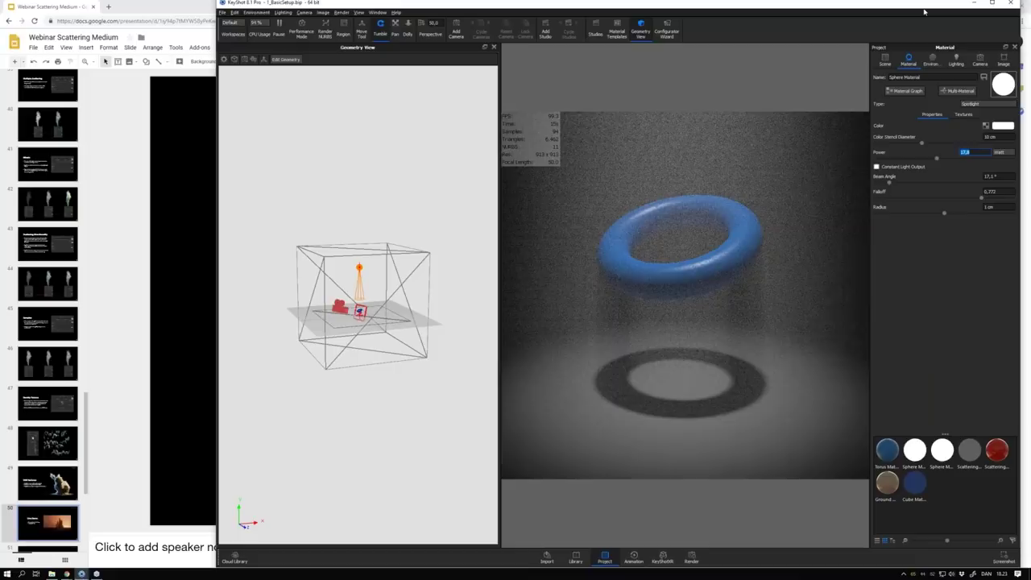
double_click(924, 11)
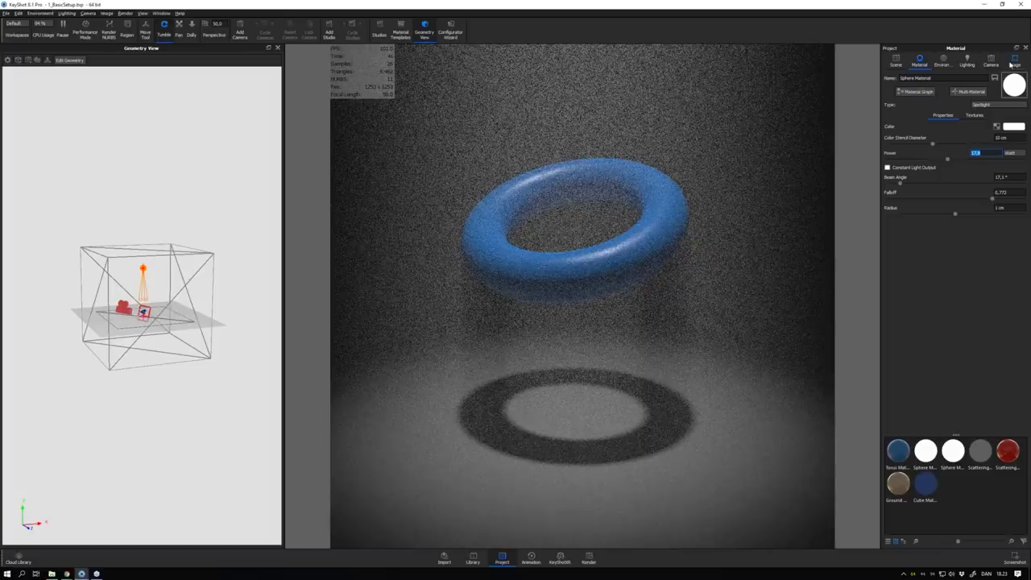
- Add a Photographic image style with contrast about 0.63 and exposure about 0.54 EV
left_click(1013, 63)
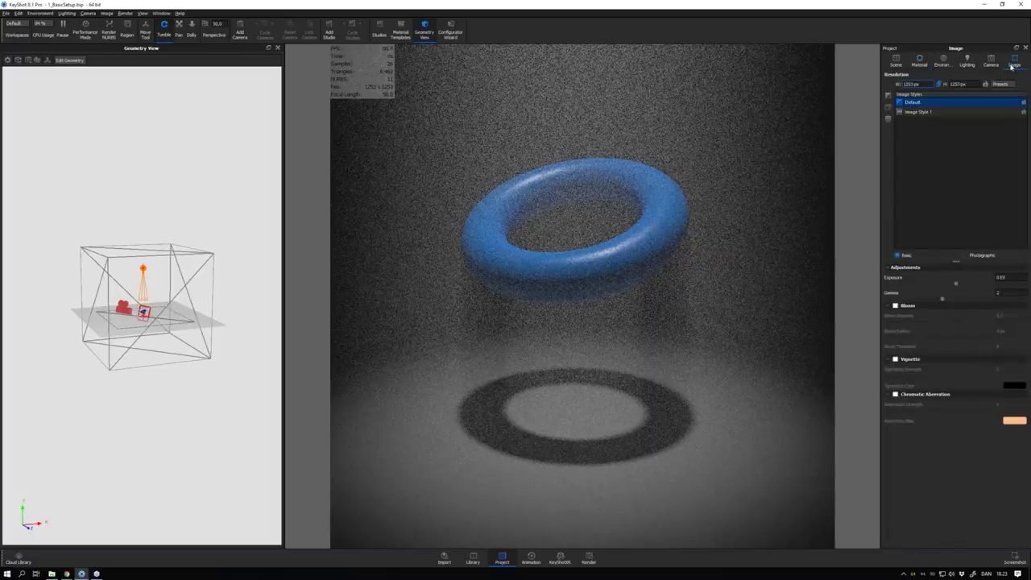
left_click(888, 96)
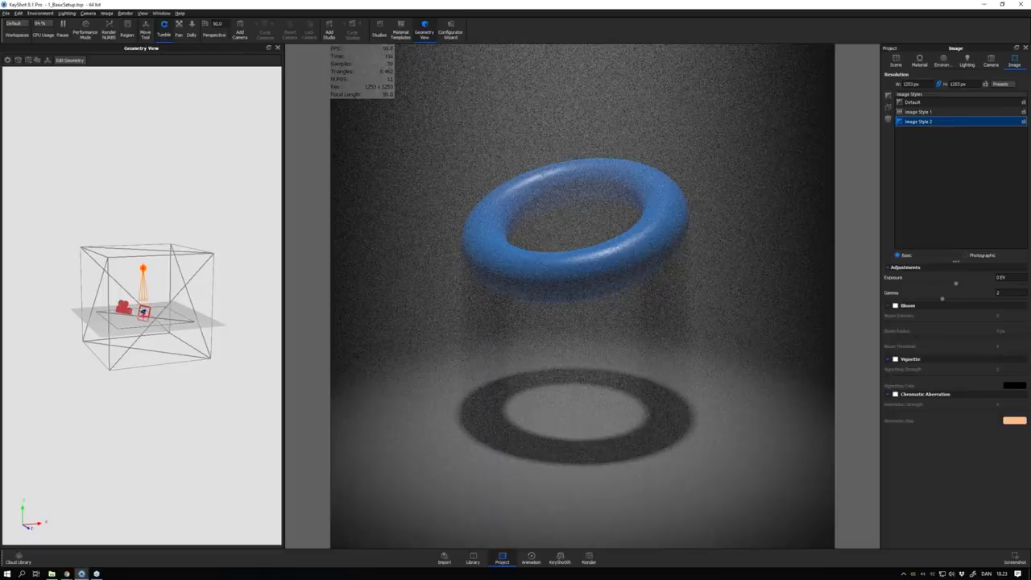
left_click(966, 255)
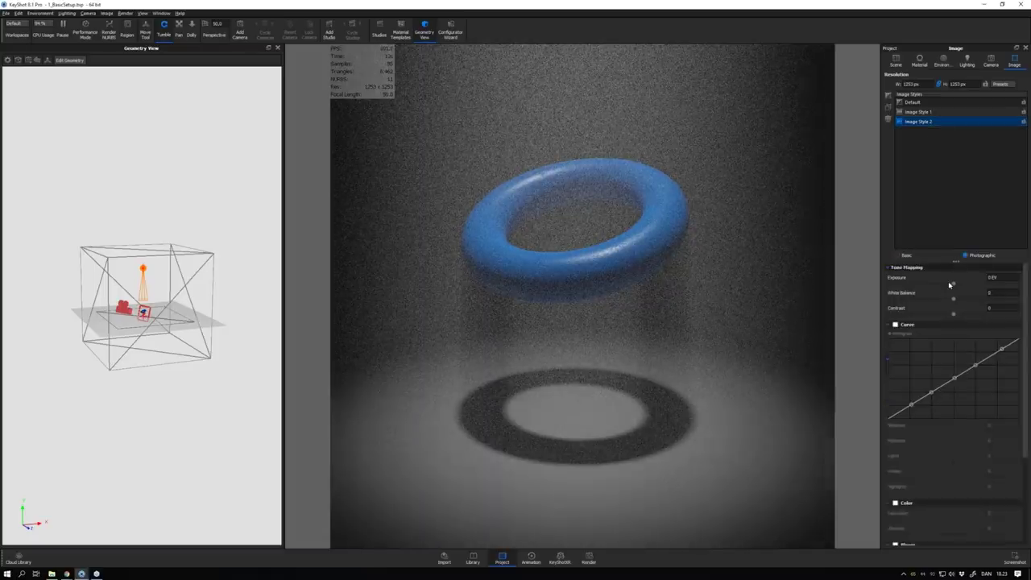
left_click_drag(953, 314, 993, 315)
left_click_drag(953, 284, 980, 288)
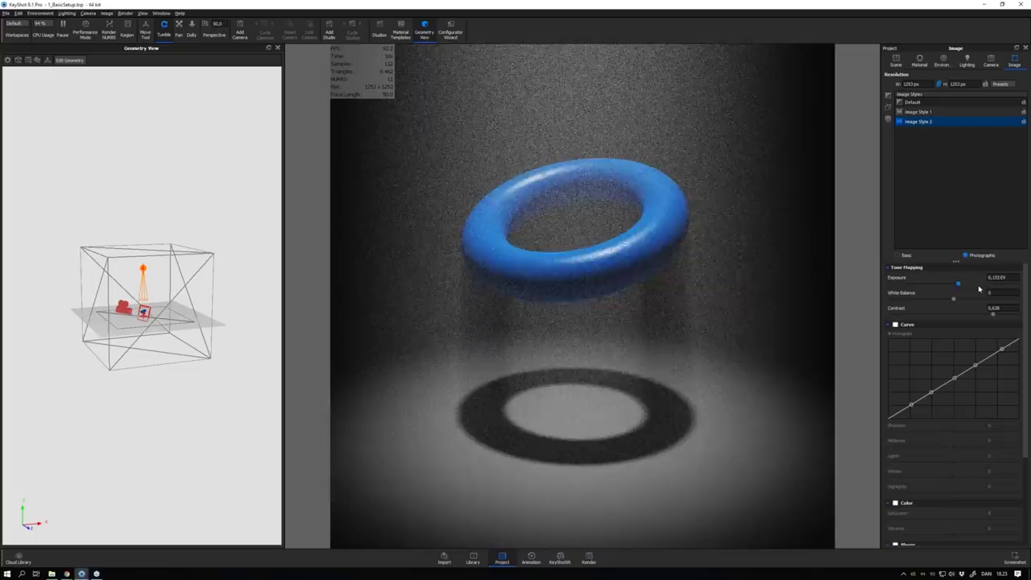
left_click(979, 285)
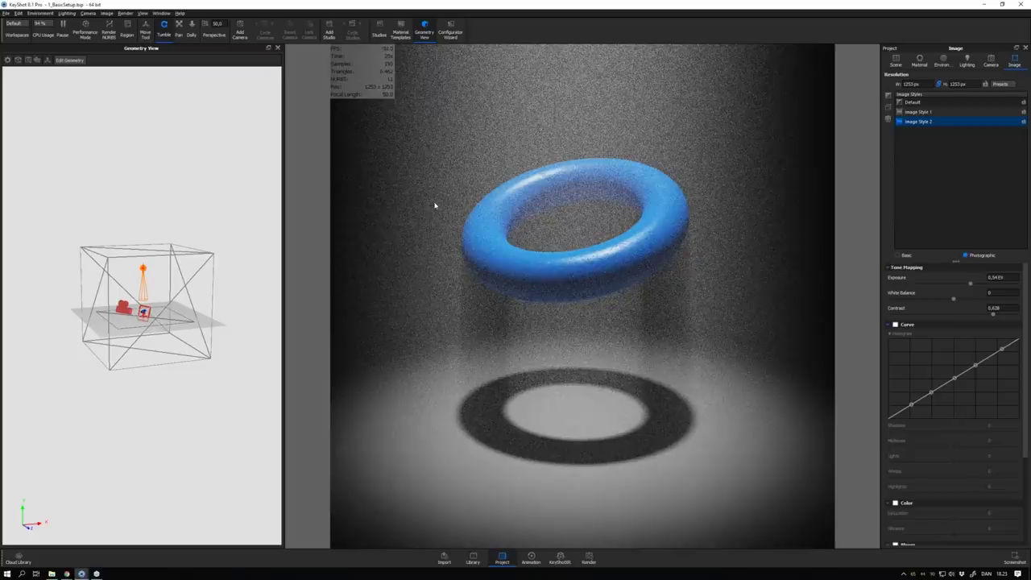
- Pause the real-time render and switch to the open 2_Cityscape.bip scene
key("p")
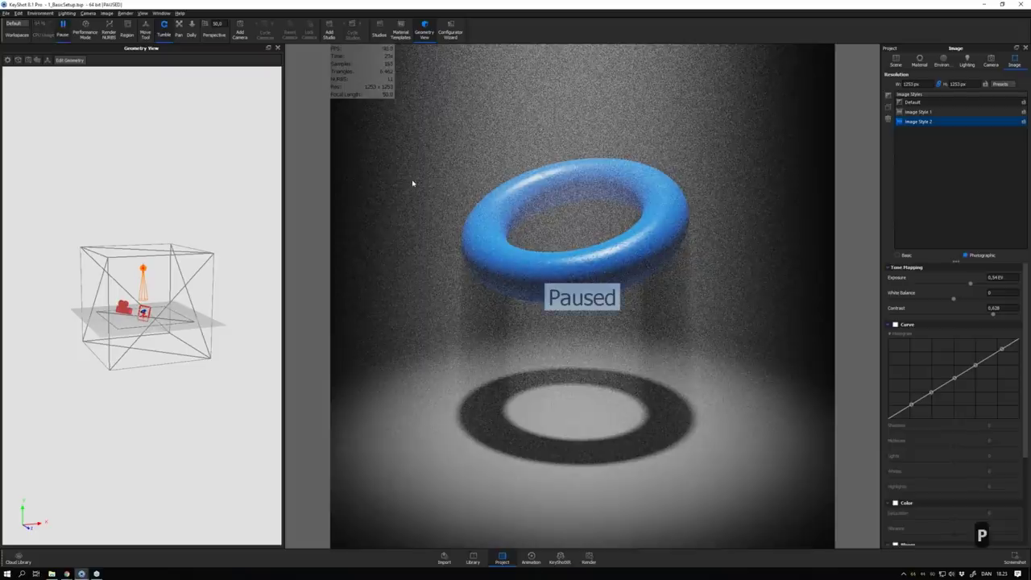
left_click(80, 573)
left_click(132, 552)
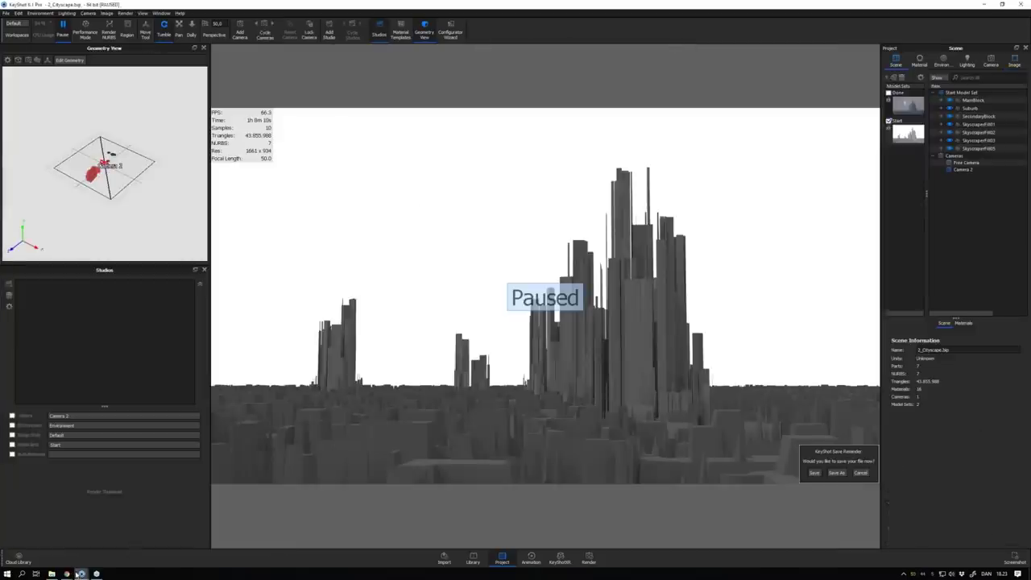
- Check the Live Demo slide in the presentation, and return to the 2_Cityscape.bip scene with real-time rendering resumed
left_click(67, 573)
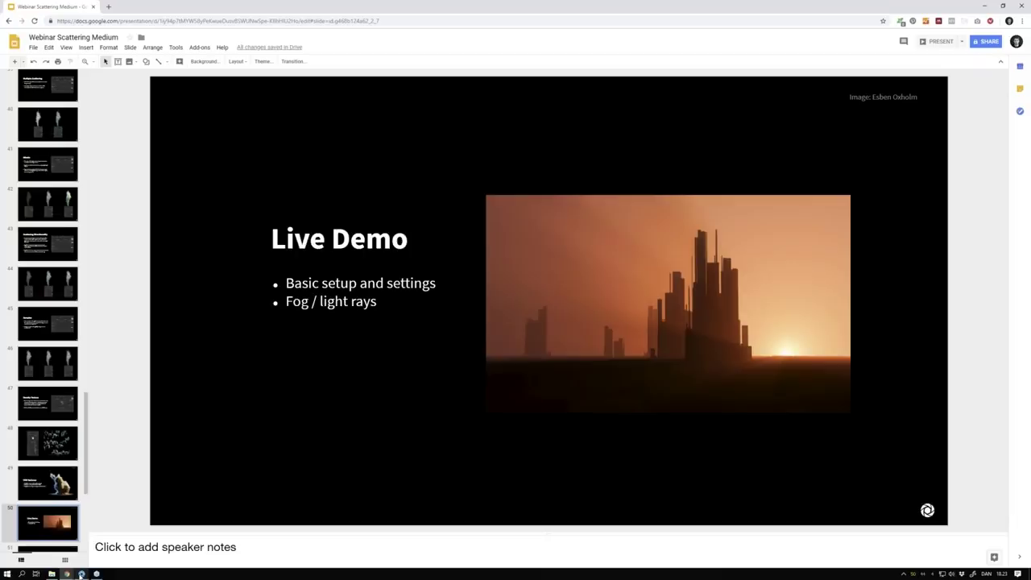
left_click(81, 574)
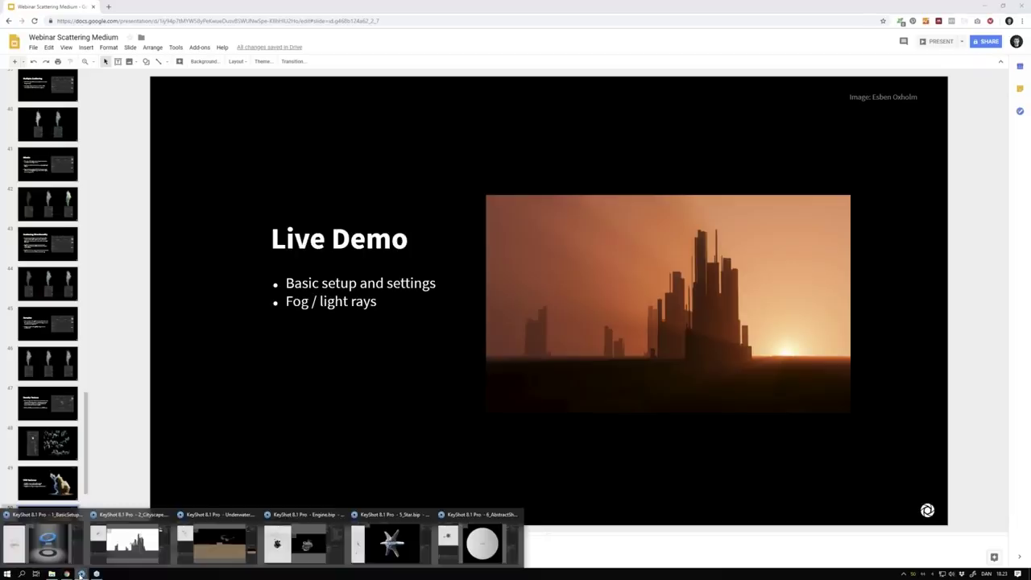
left_click(128, 541)
key("p")
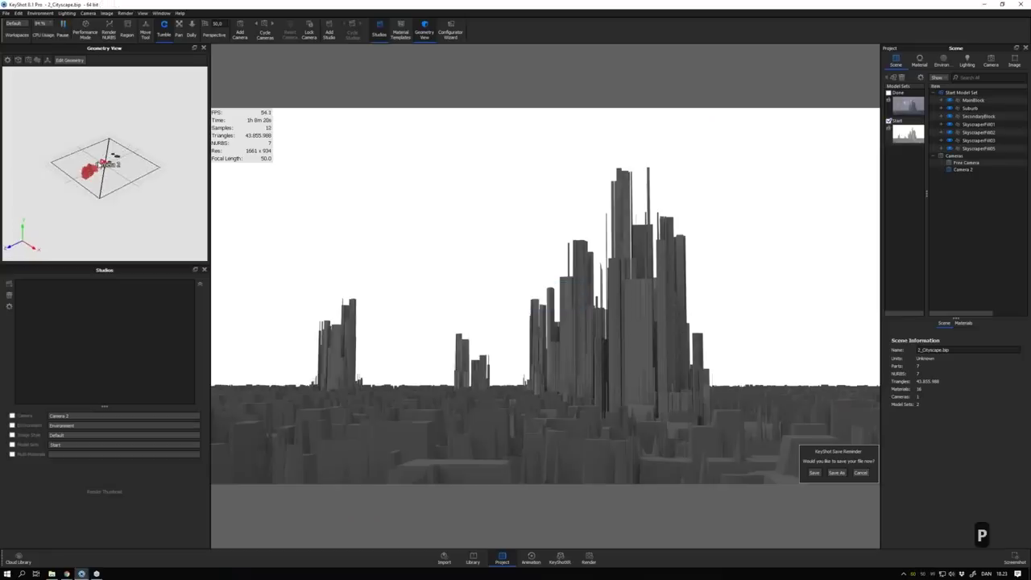
- Add a sphere to the cityscape scene
scroll(166, 235, "up", 3)
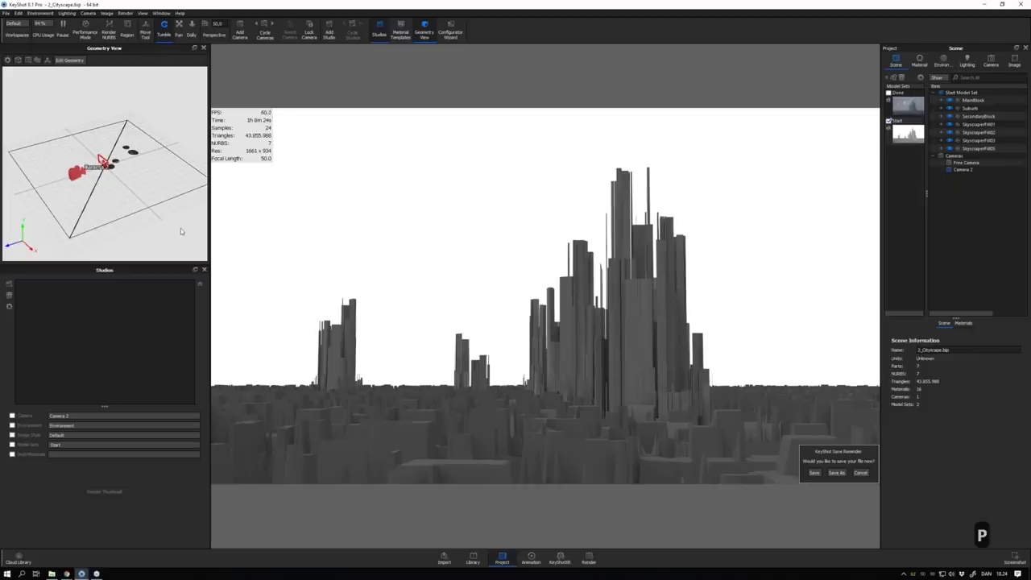
left_click_drag(181, 231, 130, 164)
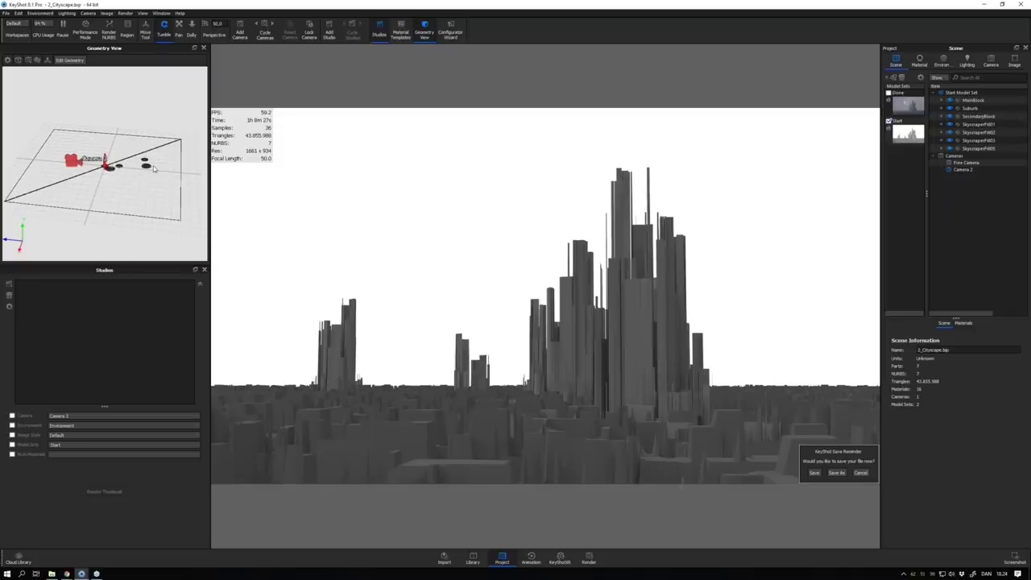
left_click_drag(150, 241, 141, 175)
scroll(140, 175, "down", 3)
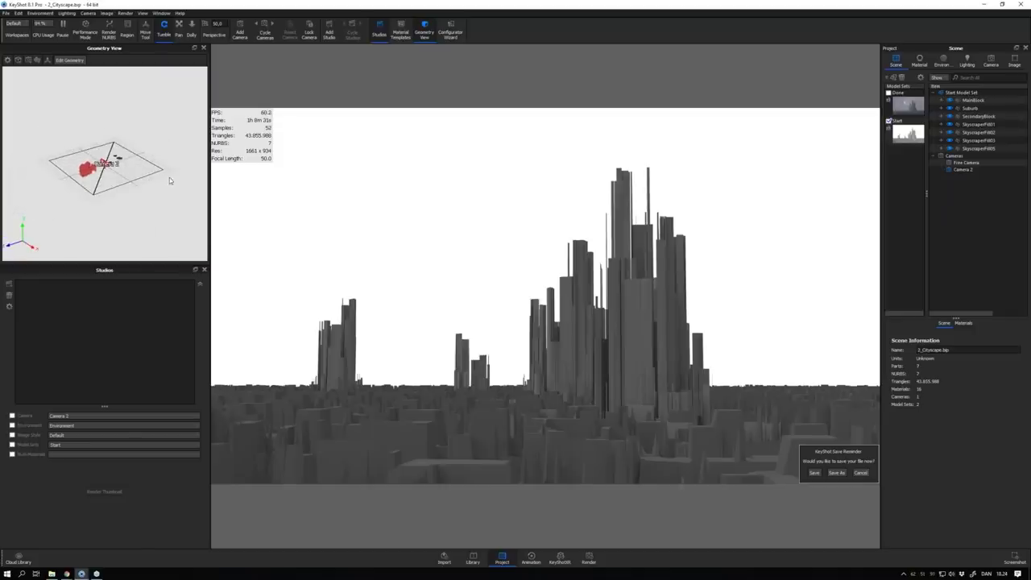
left_click_drag(169, 178, 142, 38)
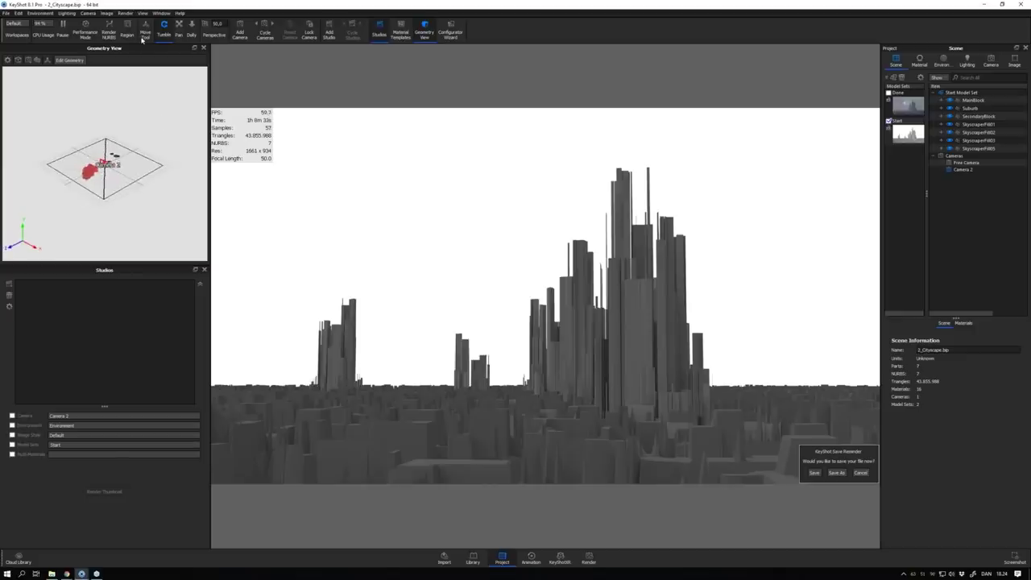
left_click(18, 14)
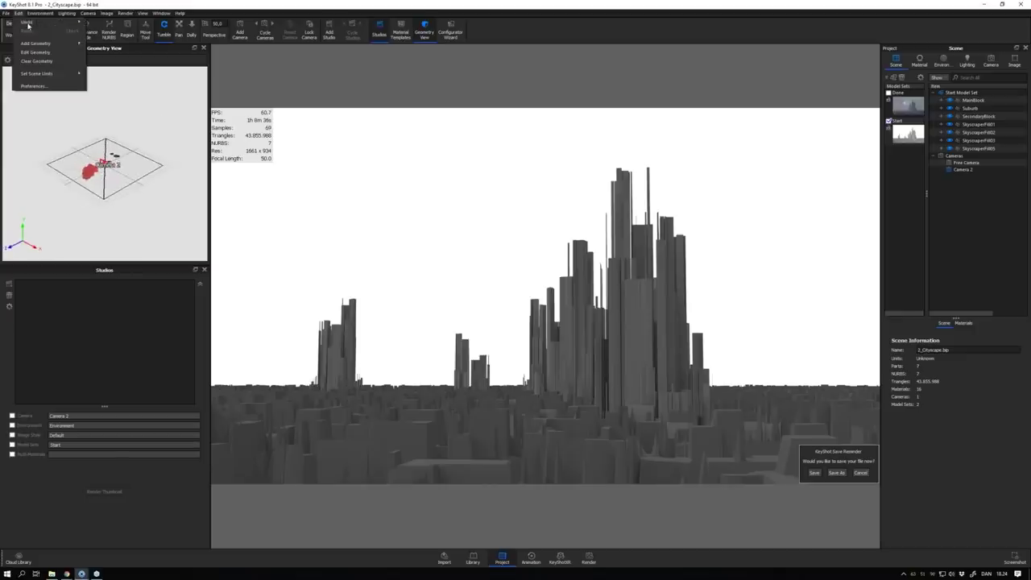
mouse_move(44, 72)
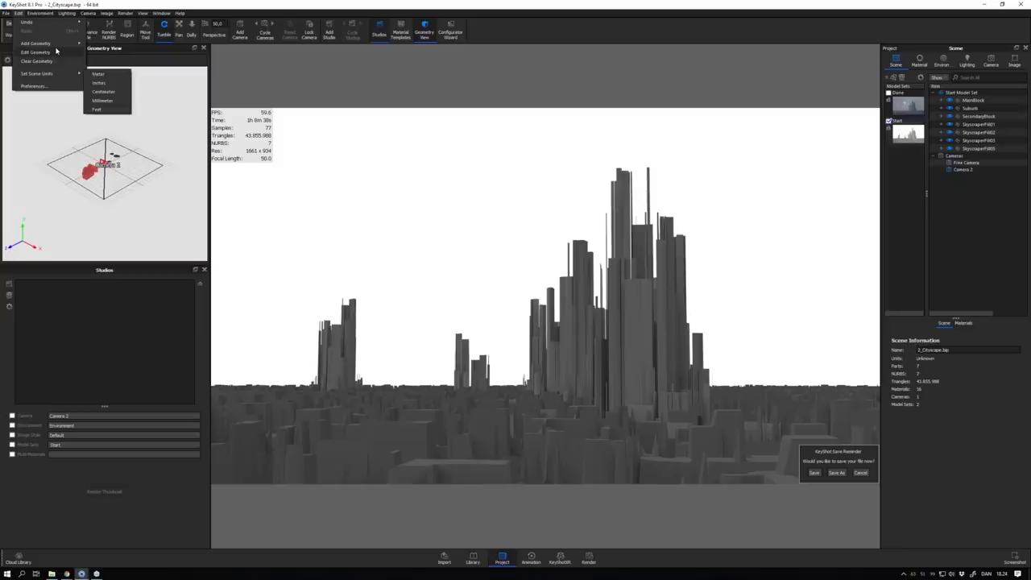
mouse_move(49, 43)
left_click(116, 137)
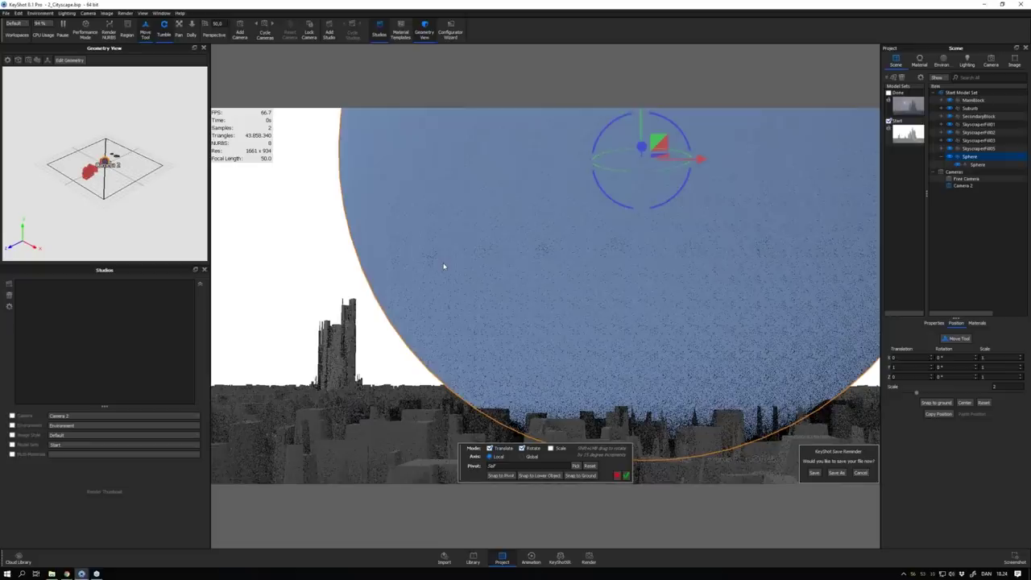
- Shrink the sphere to a scale of about 0.19 and place it near the horizon beside the main towers, at about Z -13.5
right_click(179, 211)
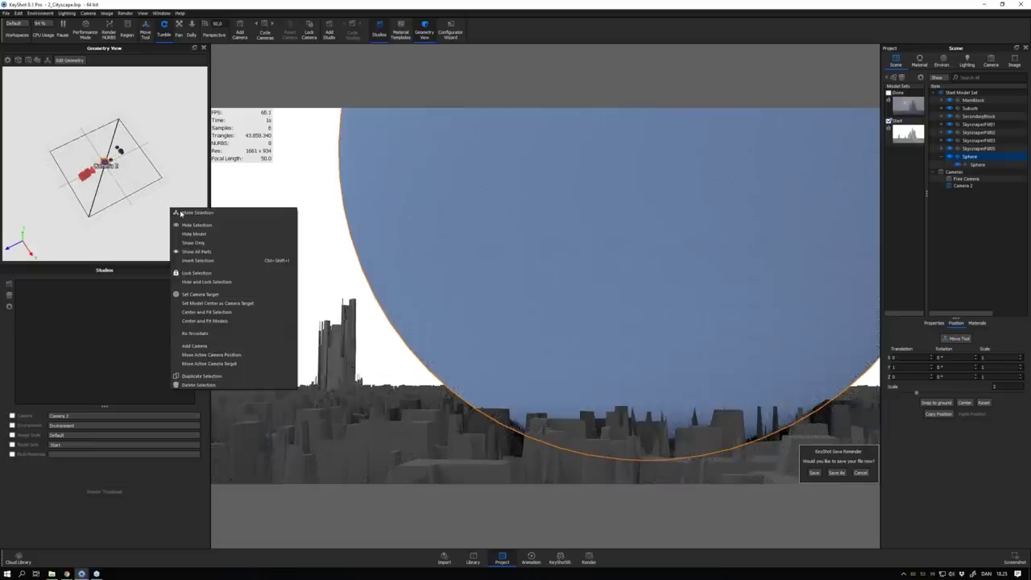
left_click(181, 212)
left_click_drag(80, 187, 188, 199)
left_click(111, 224)
left_click_drag(148, 149, 84, 143)
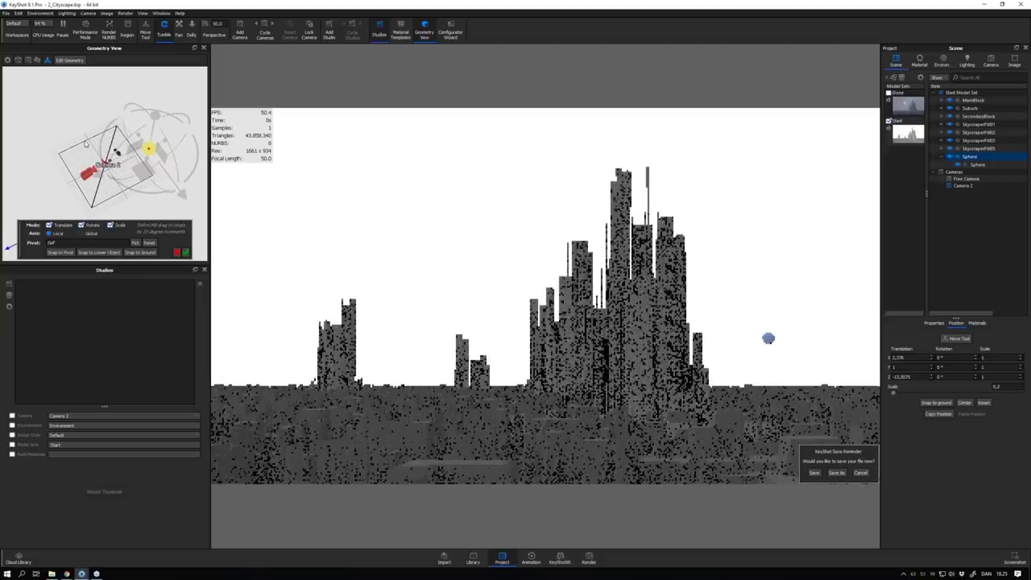
left_click_drag(153, 118, 162, 158)
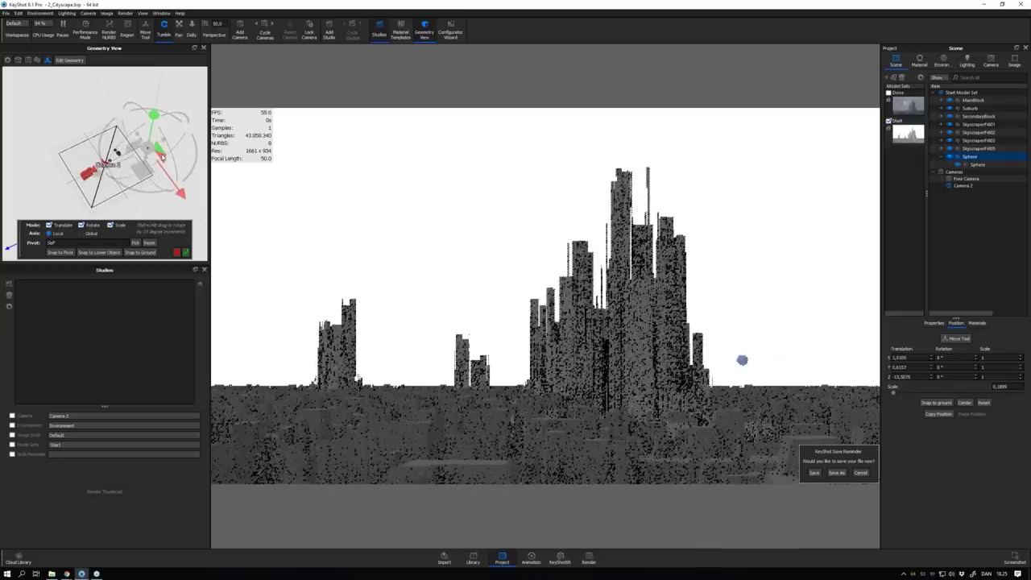
left_click(185, 252)
- Change the sphere's material to Area Light with a warm orange color based on a temperature of about 3050
left_click(919, 61)
left_click(998, 104)
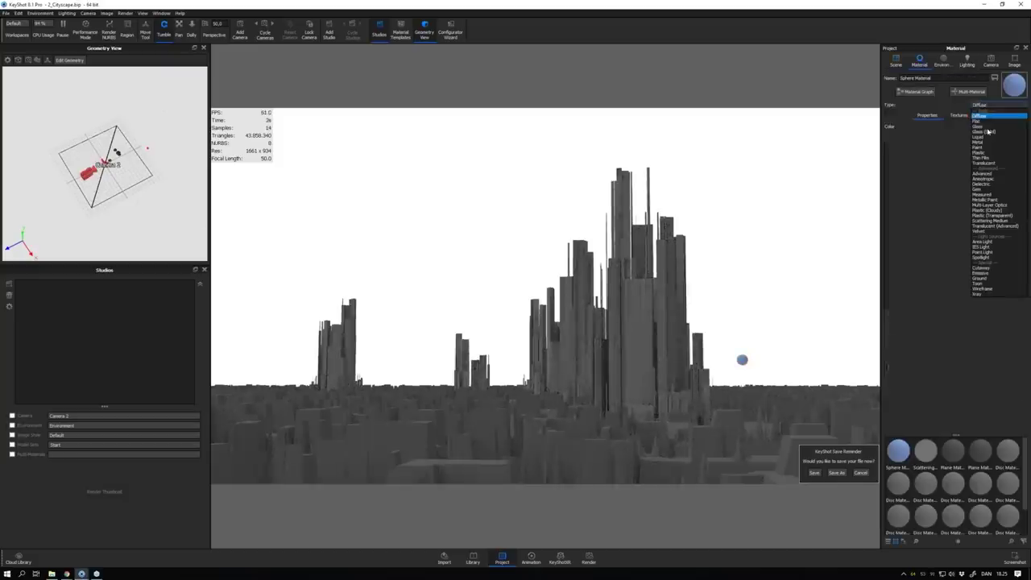
left_click(989, 243)
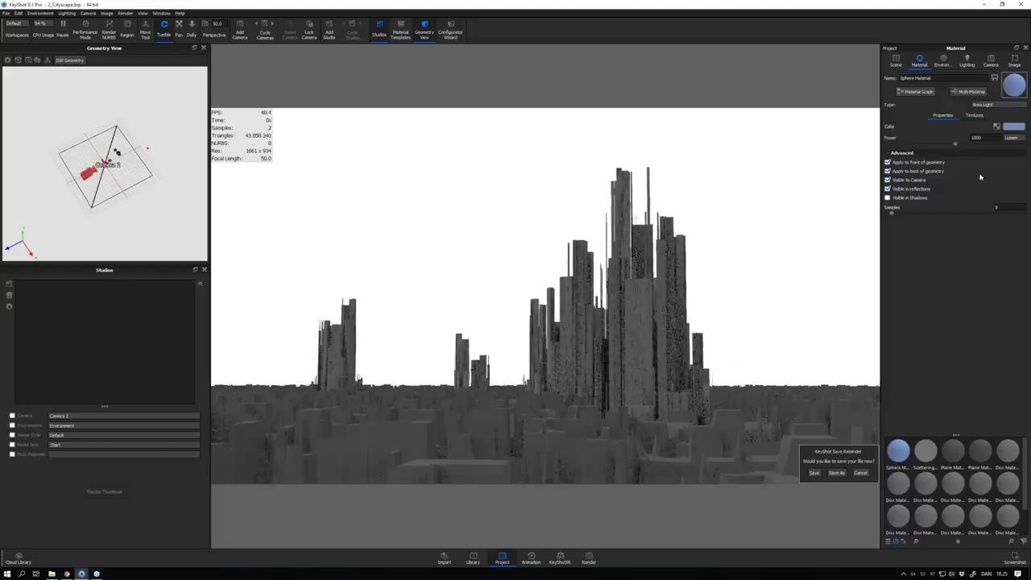
left_click(1013, 126)
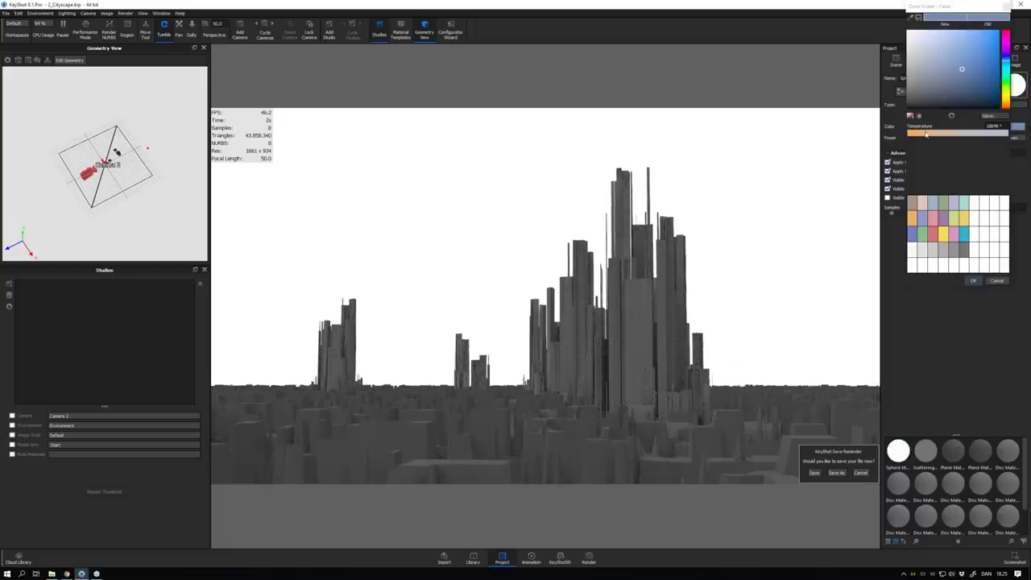
left_click(926, 135)
left_click(982, 35)
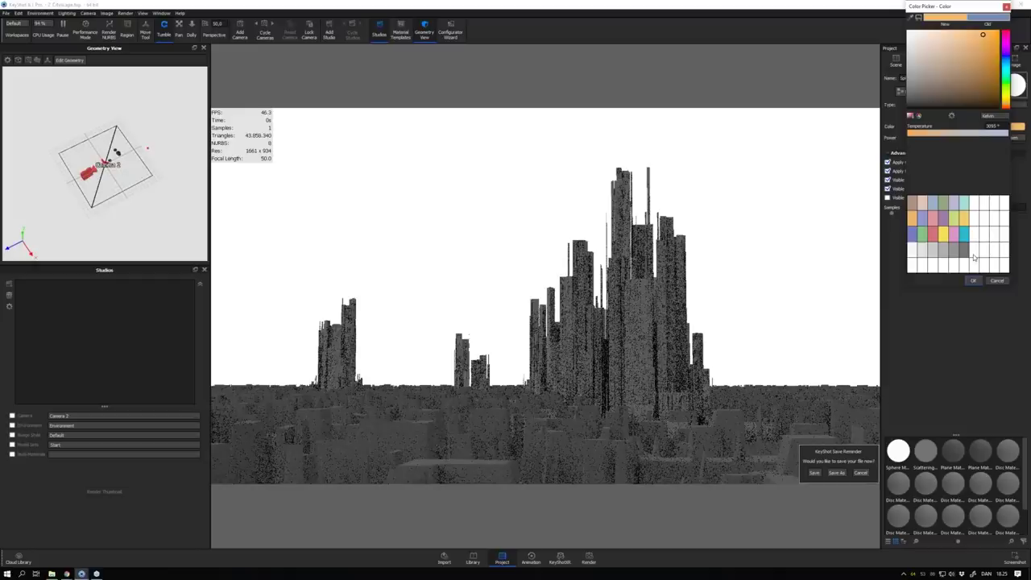
left_click(973, 280)
- Set the environment brightness to 0 and the sphere light's power to 10000 Watt
left_click(941, 62)
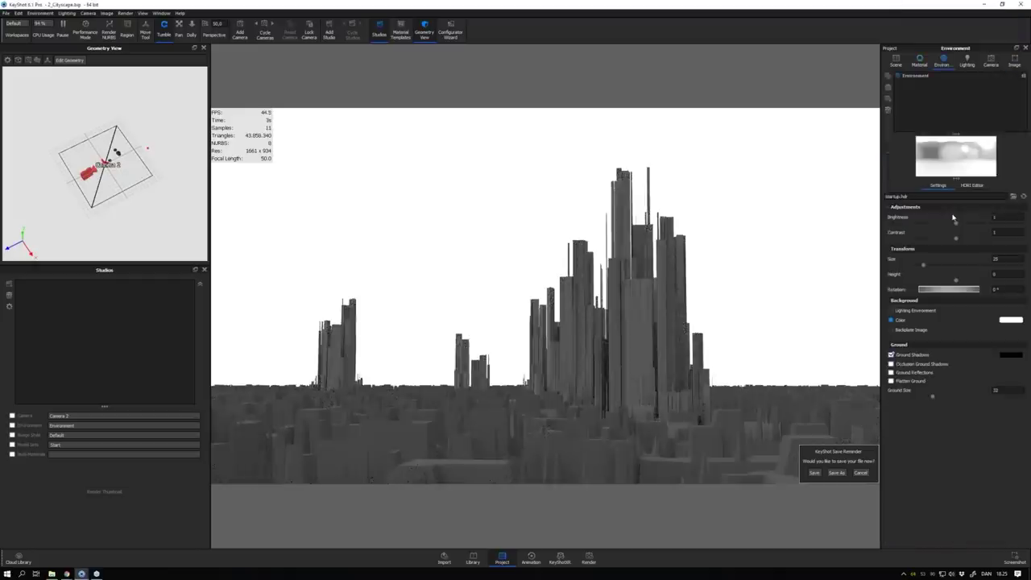
left_click(897, 64)
double_click(971, 166)
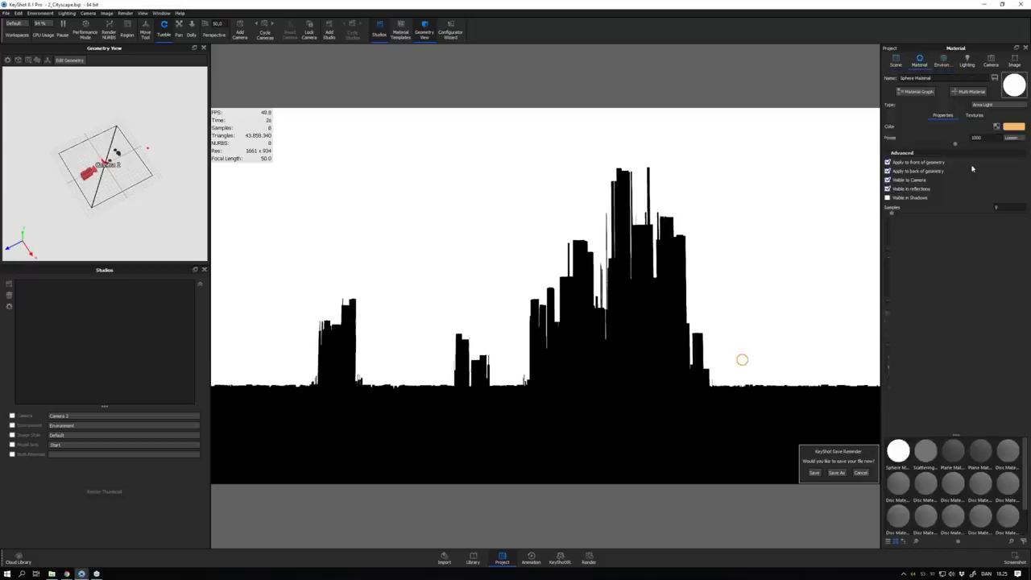
left_click(1009, 139)
left_click(1010, 146)
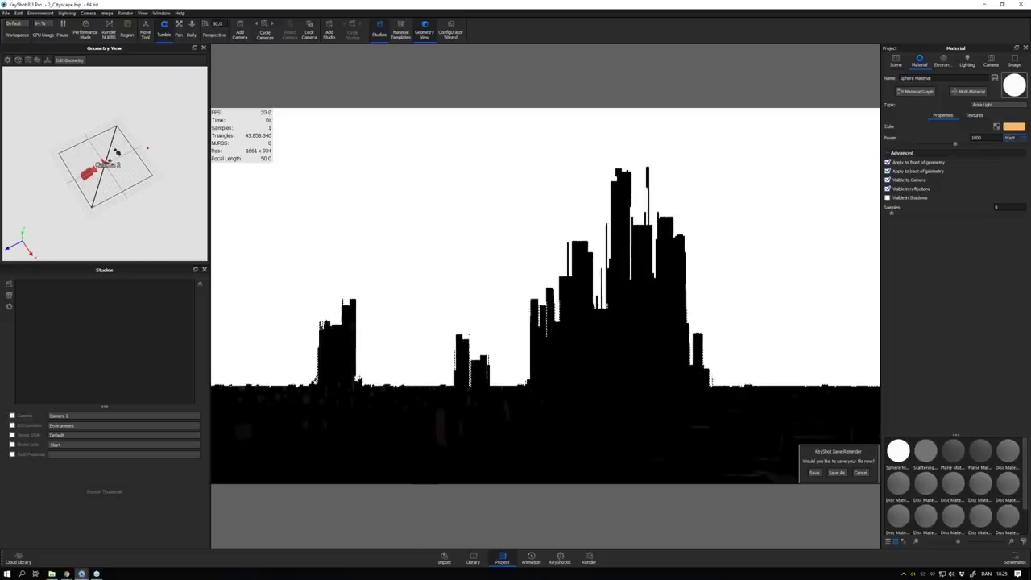
left_click(996, 137)
type("0")
key("Return")
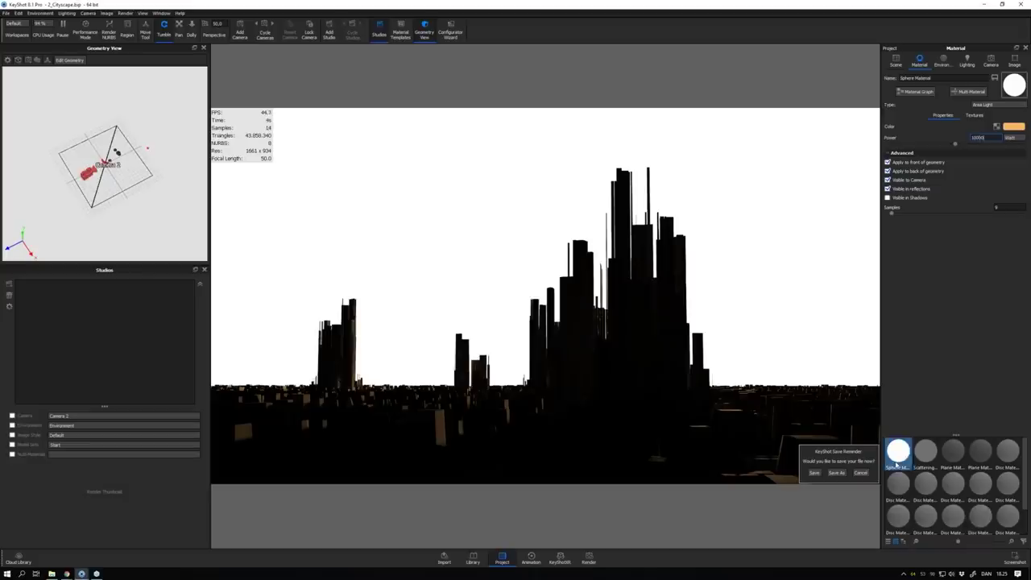
- Dismiss the save reminder and add a cube to the scene
left_click(860, 472)
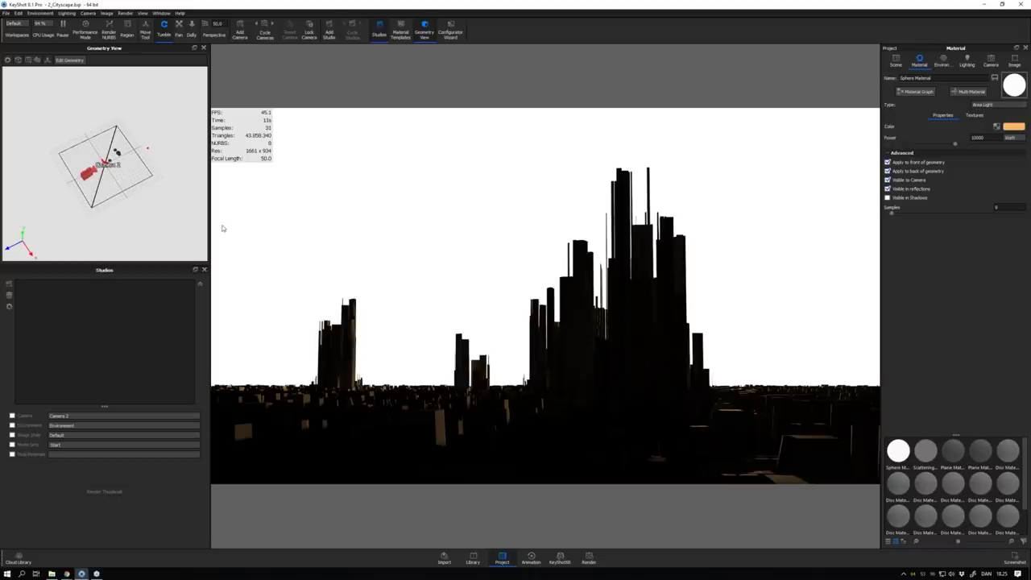
left_click_drag(145, 221, 143, 208)
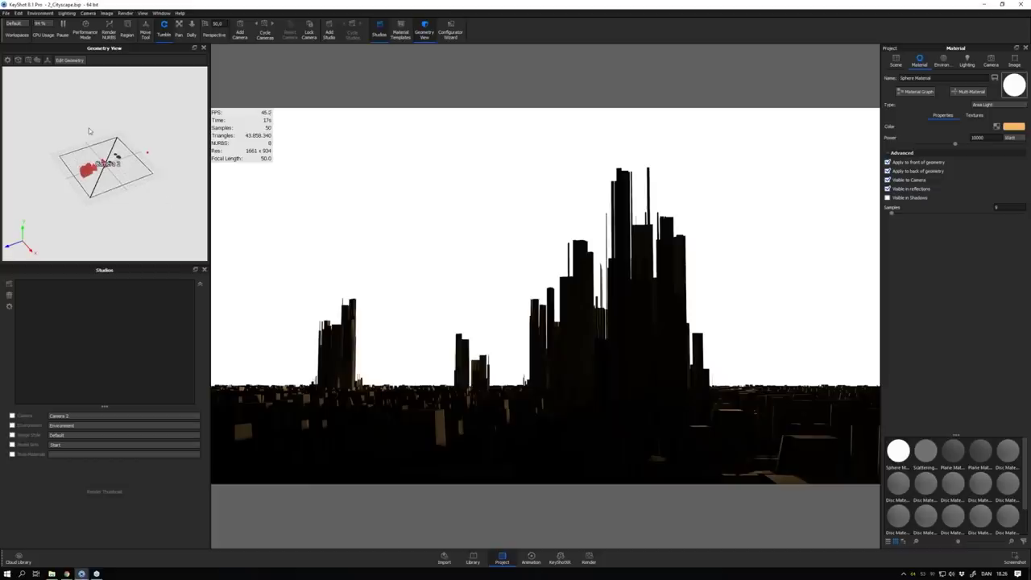
left_click(18, 13)
mouse_move(43, 45)
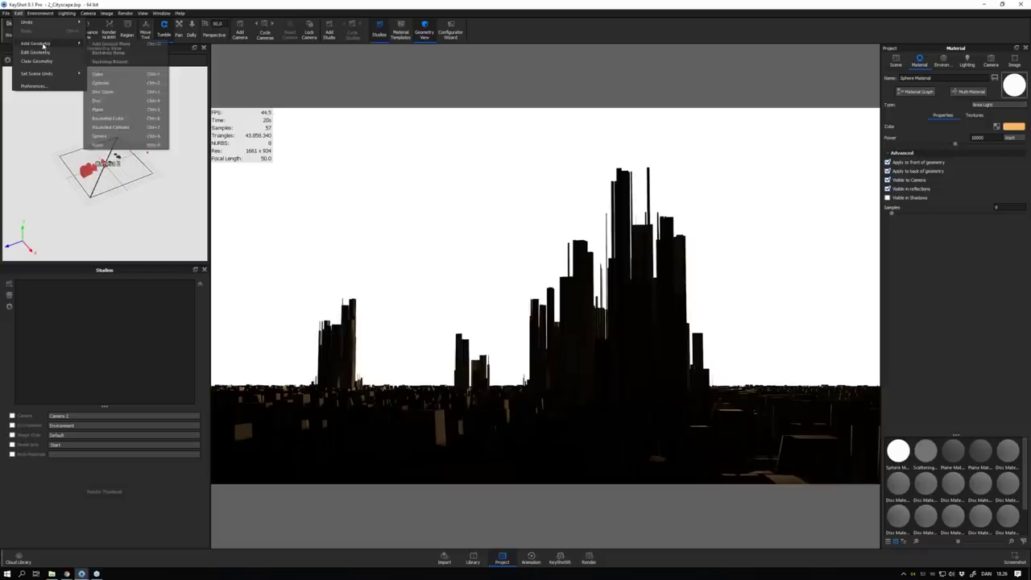
left_click(115, 76)
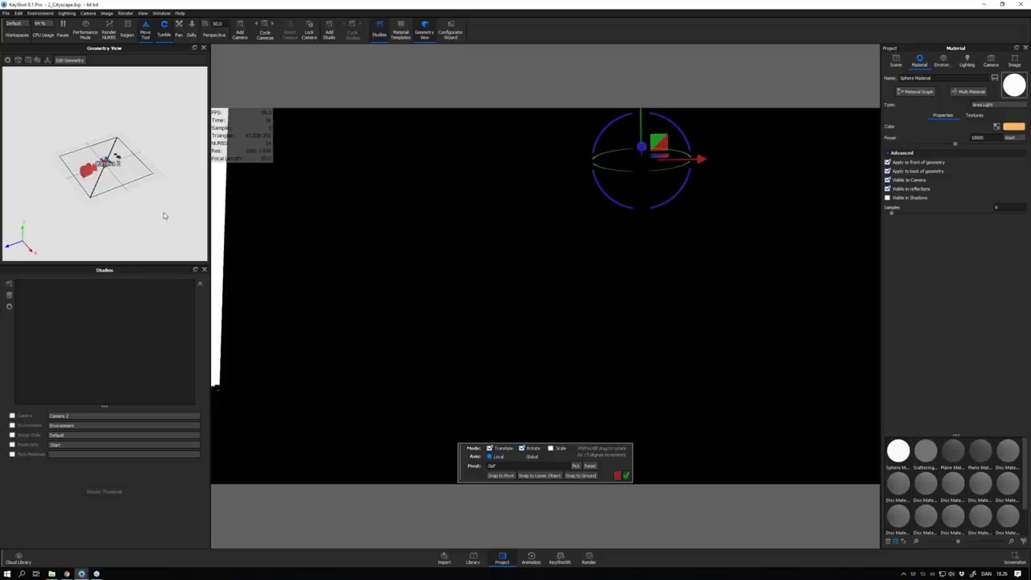
- Scale the cube up uniformly to about 46 so that it encloses the city, the camera and the sphere light
scroll(163, 215, "up", 3)
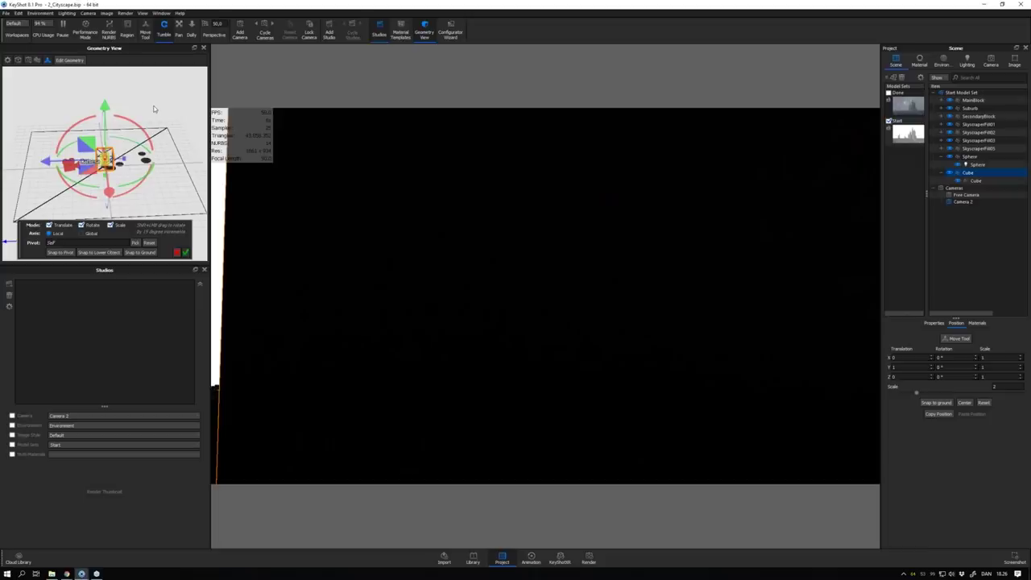
left_click_drag(154, 109, 133, 115)
left_click_drag(104, 160, 207, 171)
scroll(162, 165, "down", 2)
left_click_drag(105, 161, 112, 157)
scroll(112, 157, "down", 3)
left_click_drag(18, 177, 44, 185)
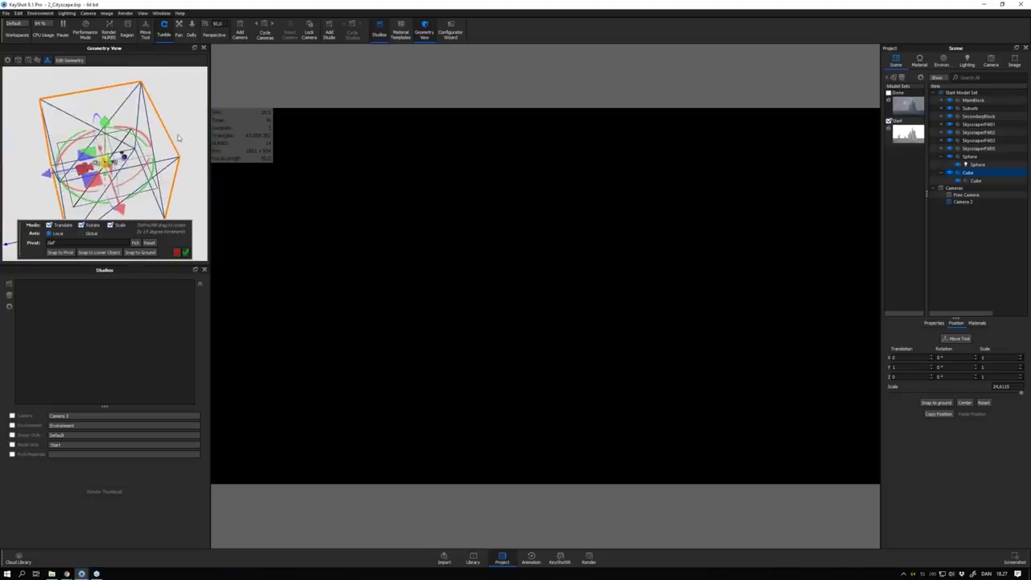
left_click_drag(179, 138, 164, 169)
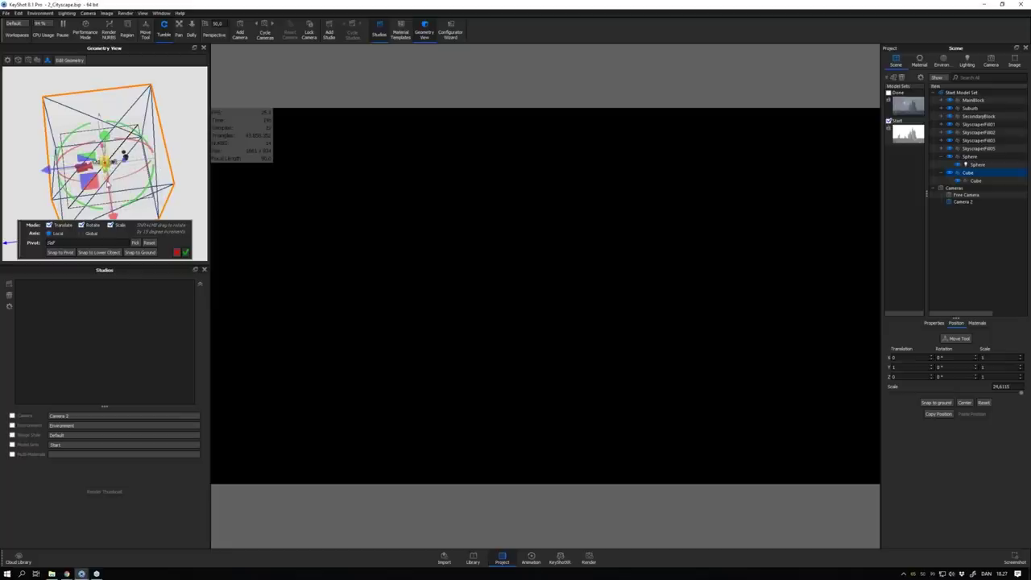
left_click_drag(104, 166, 105, 169)
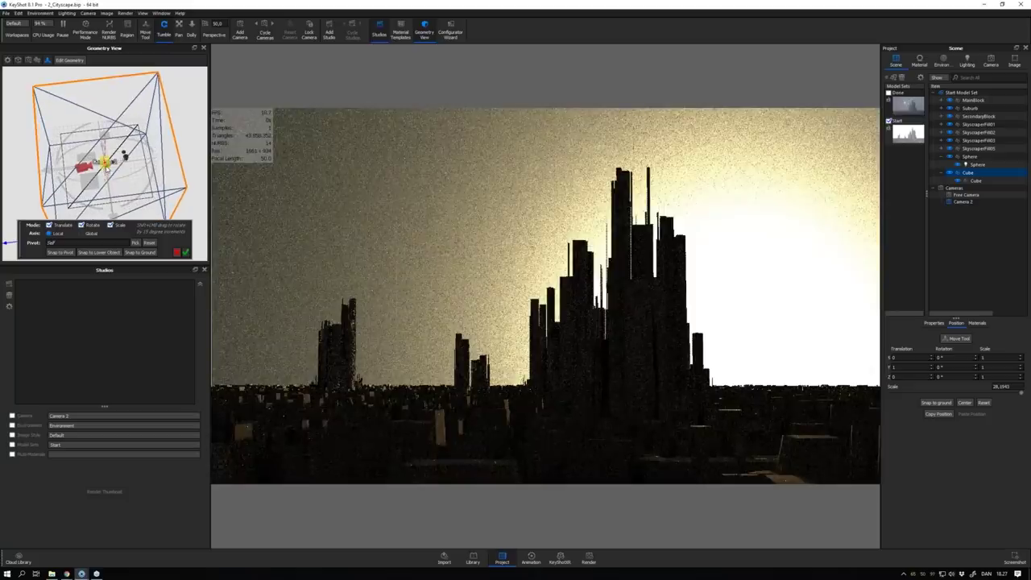
left_click_drag(105, 164, 112, 169)
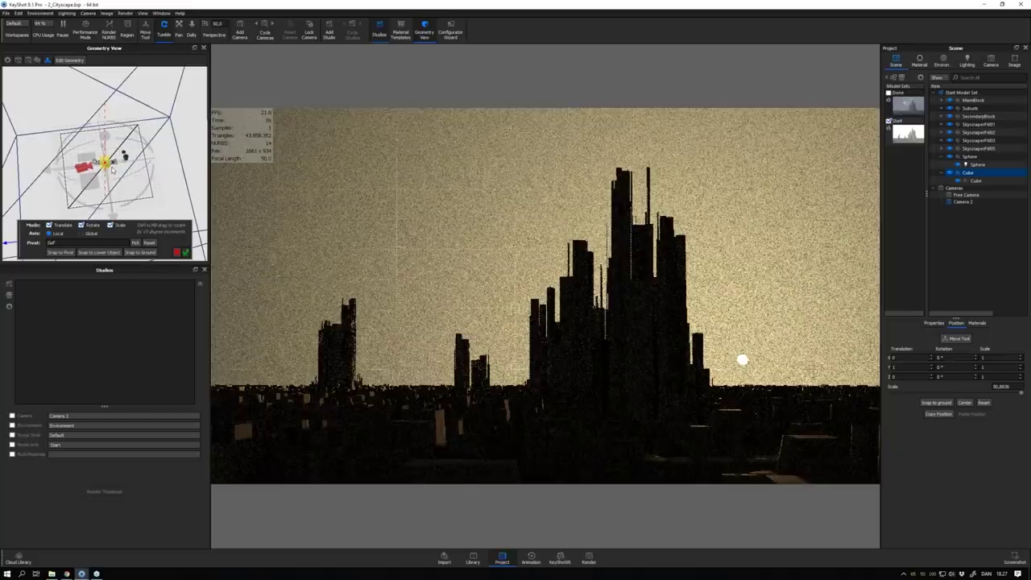
left_click_drag(113, 167, 186, 241)
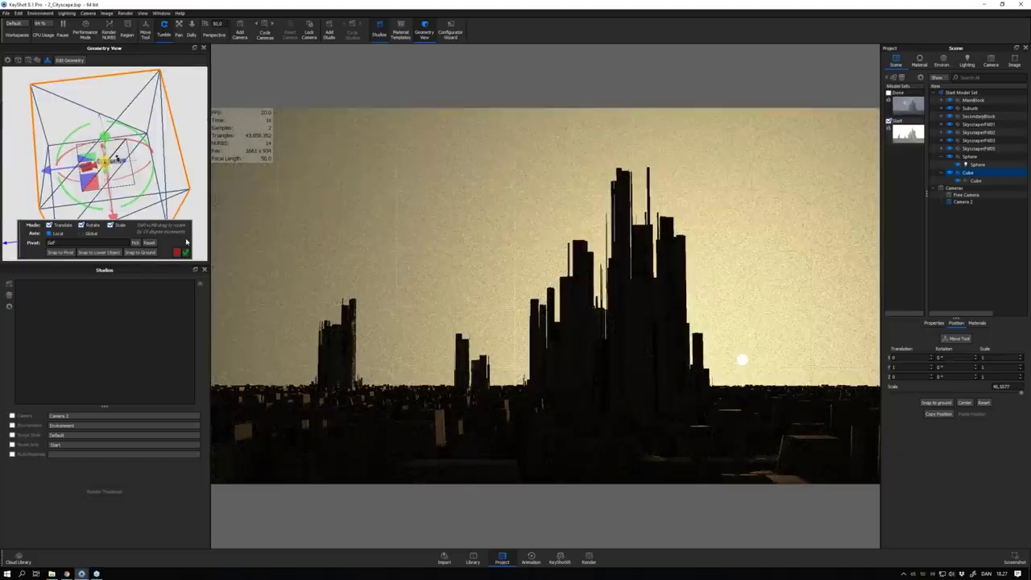
- Try to apply the Scattering Medium Fog Basic material from the library to the cube
left_click(976, 182)
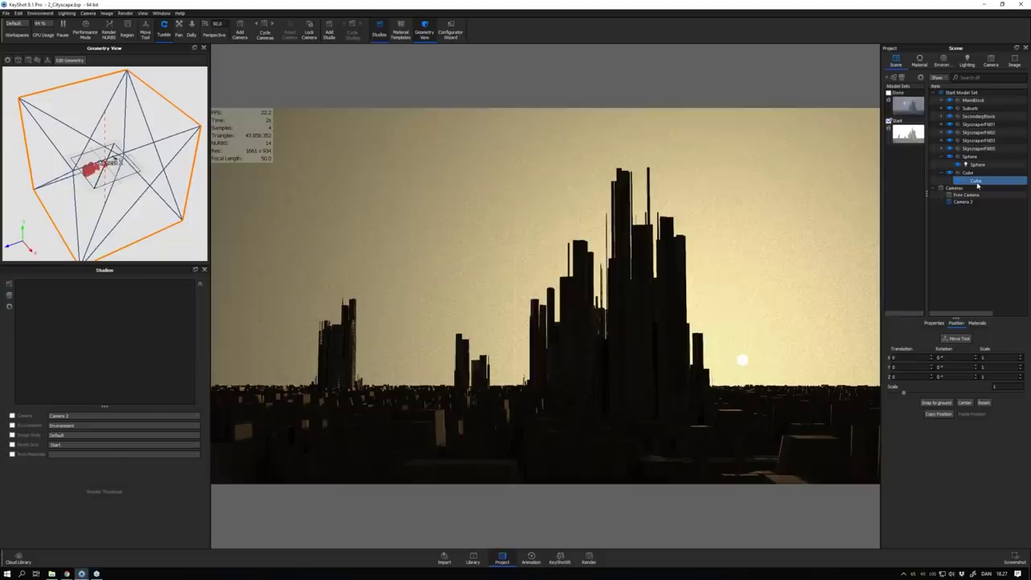
right_click(976, 181)
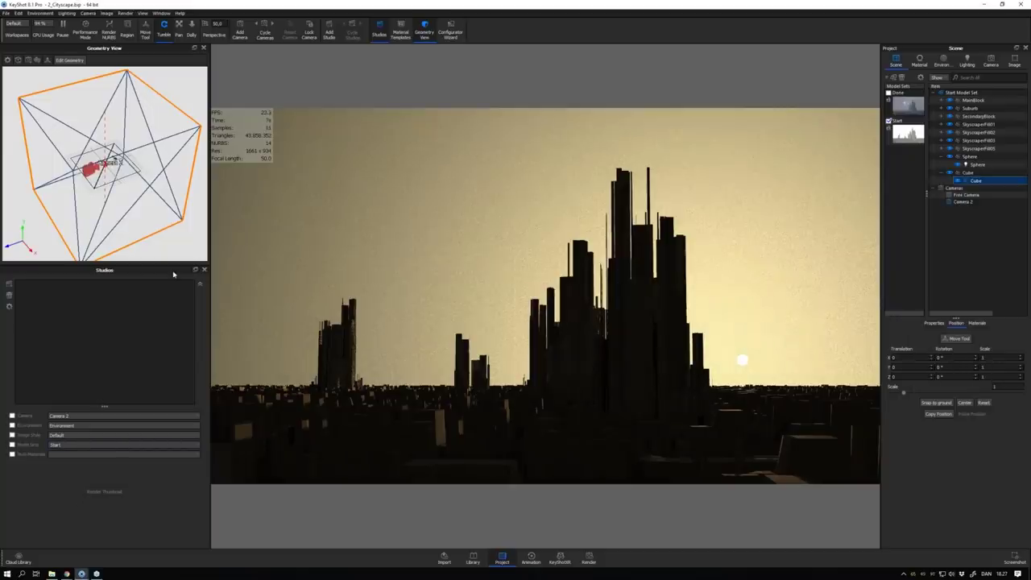
key("m")
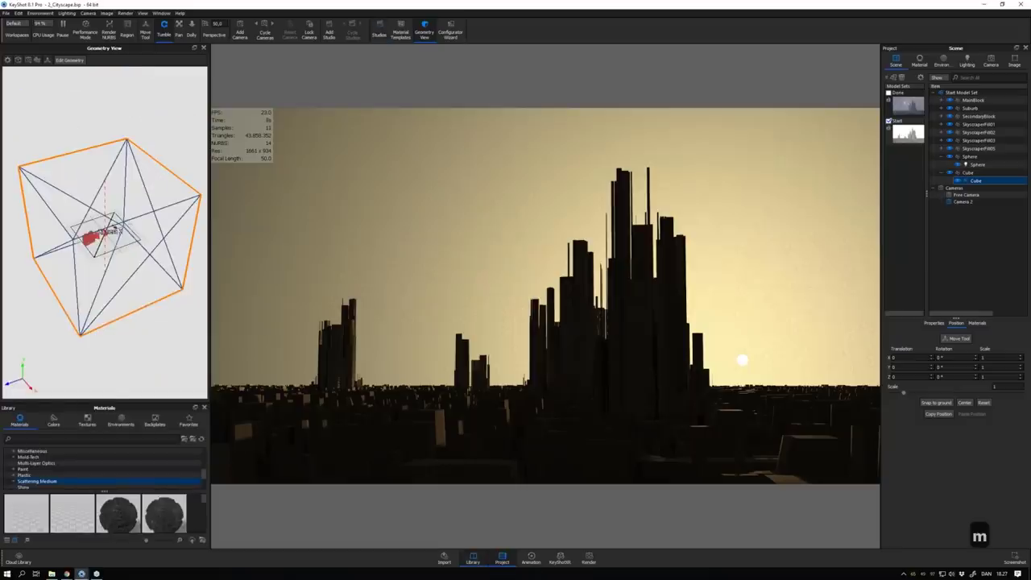
left_click_drag(131, 401, 132, 260)
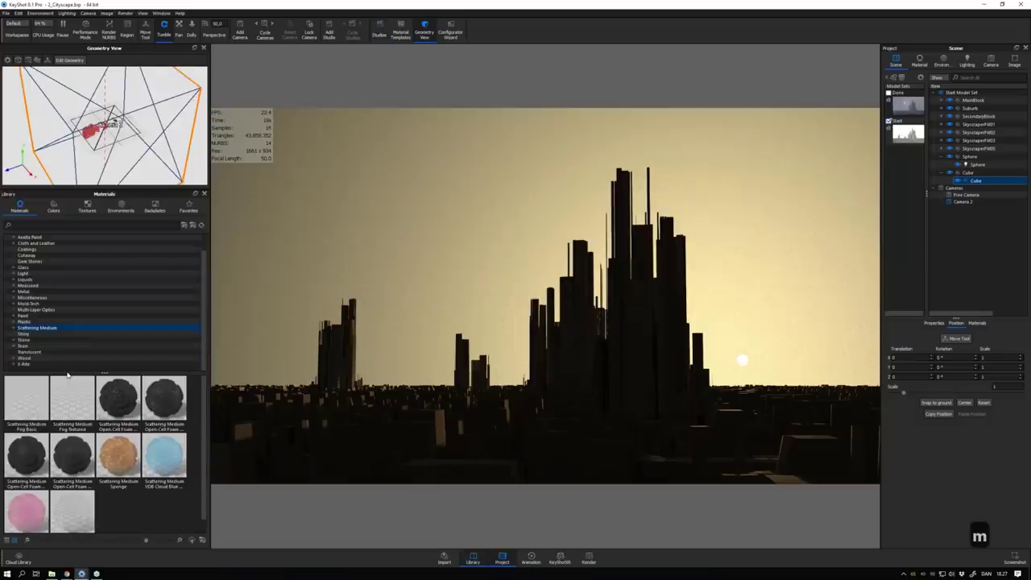
left_click_drag(27, 398, 980, 184)
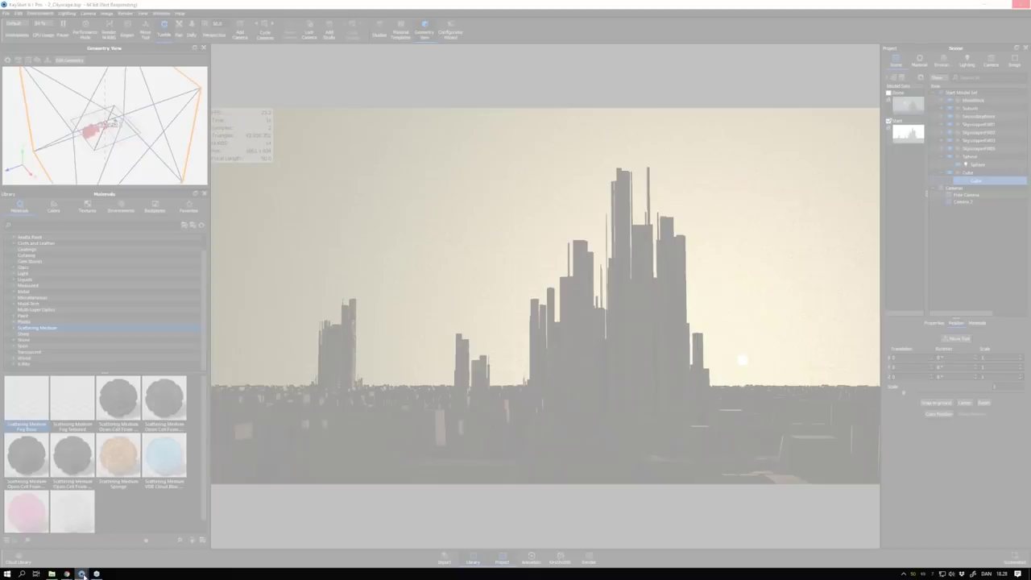
- Force-close the unresponsive 2_Cityscape window and reopen the 2_Cityscape.bip scene in a new KeyShot window
mouse_move(82, 574)
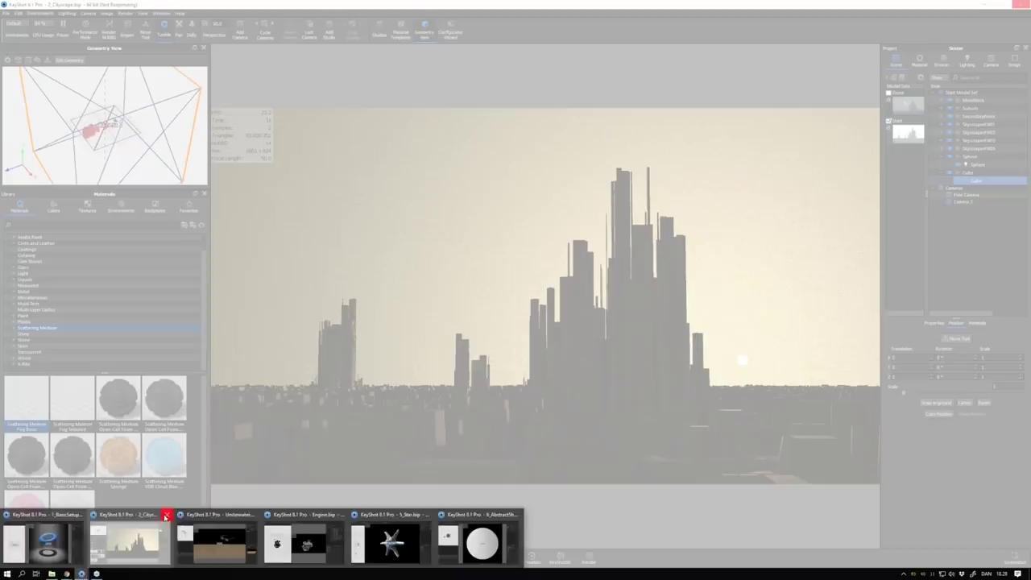
key("super")
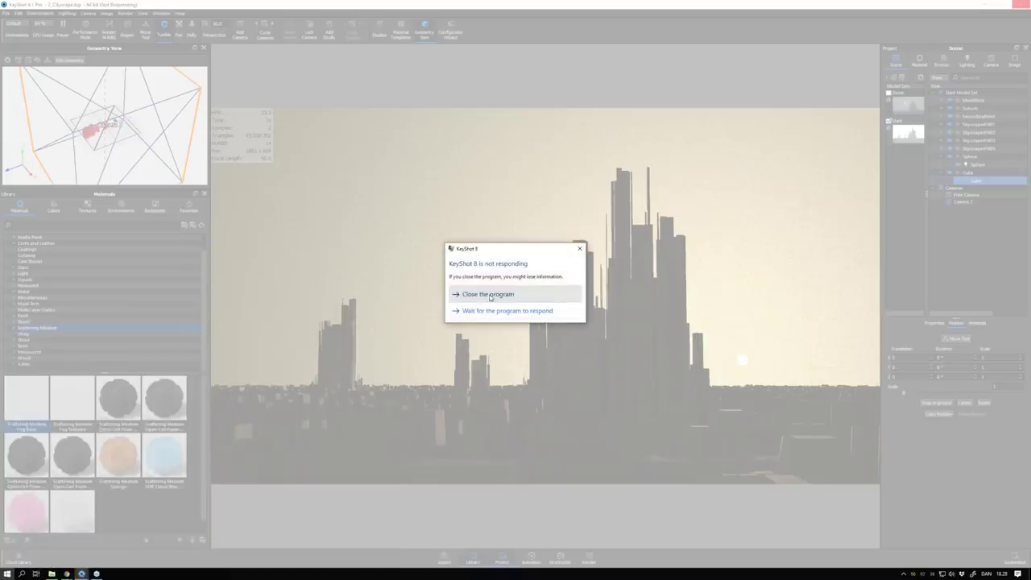
left_click(490, 296)
left_click(577, 306)
key("super")
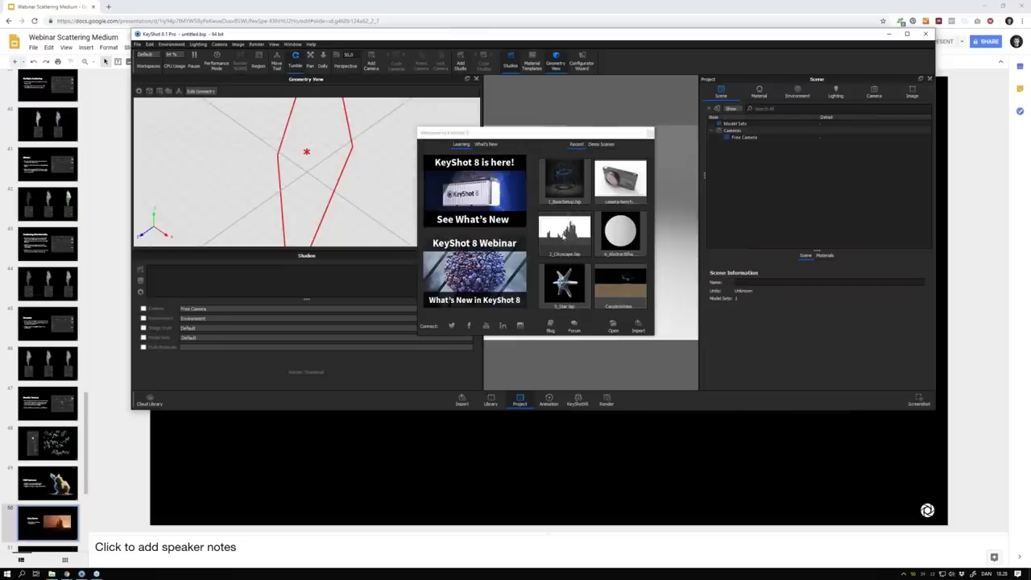
double_click(563, 236)
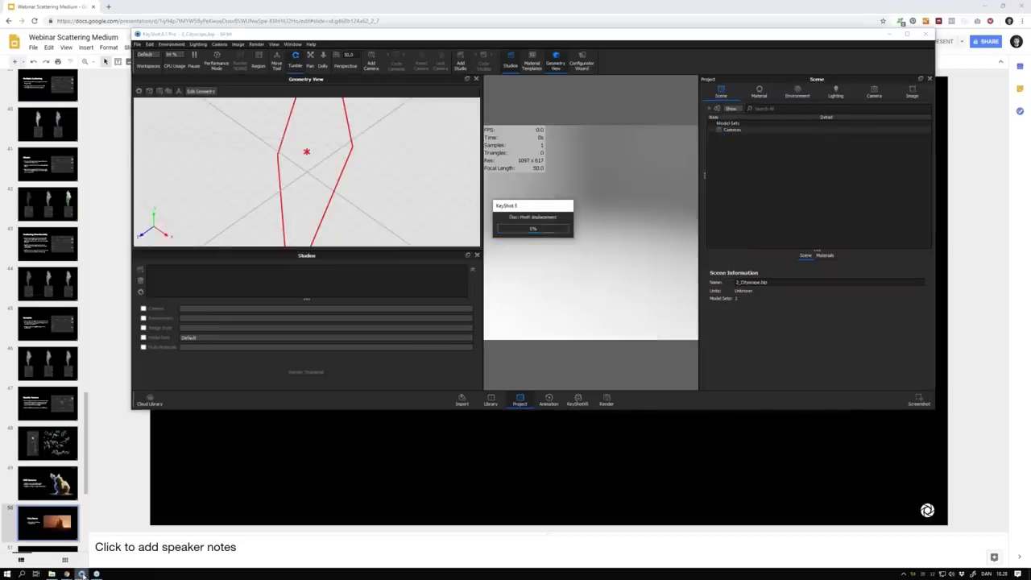
- Switch to the Underwater scene window, resume its rendering, and return to the loading 2_Cityscape window
mouse_move(81, 574)
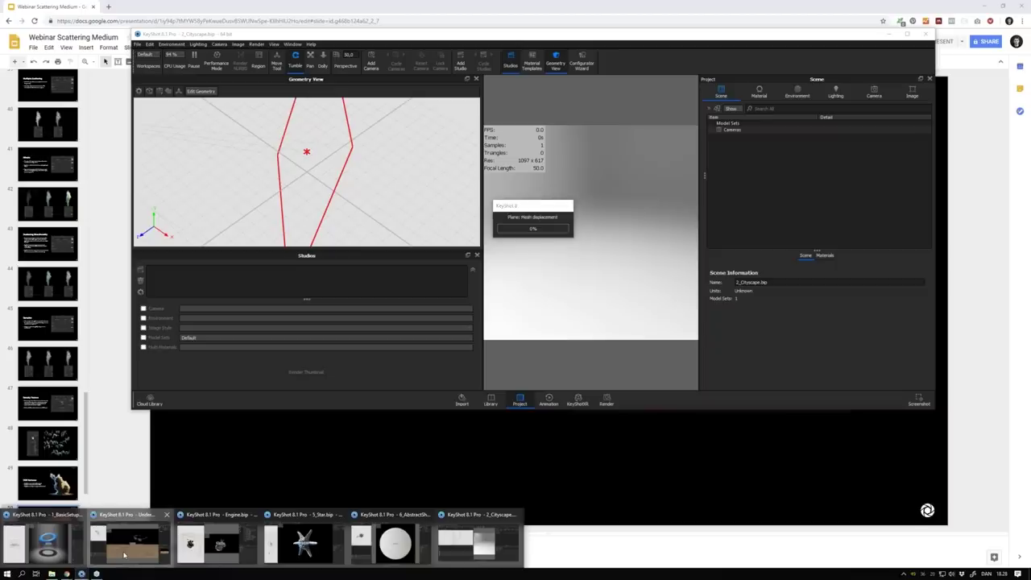
left_click(124, 554)
key("p")
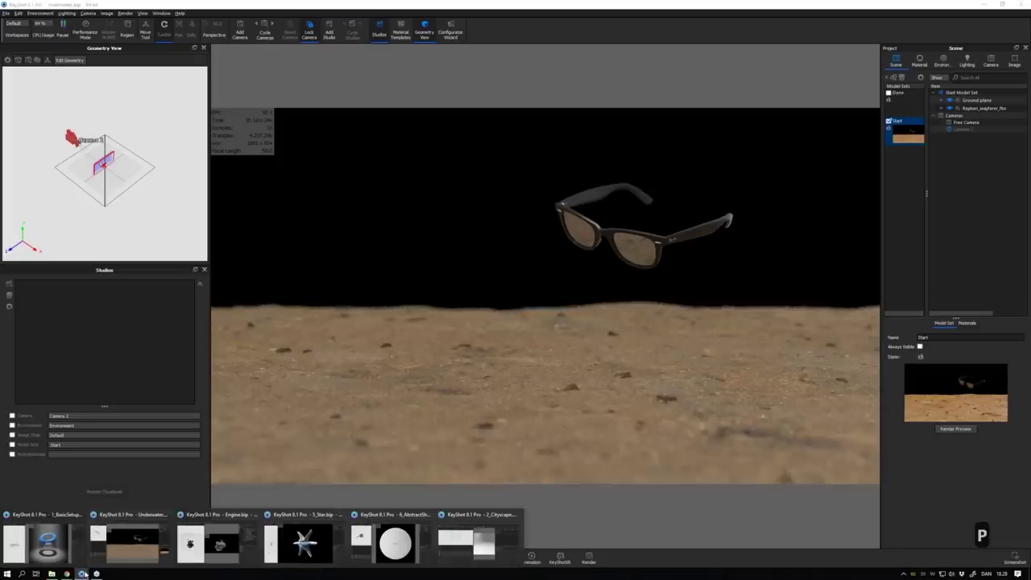
left_click(84, 574)
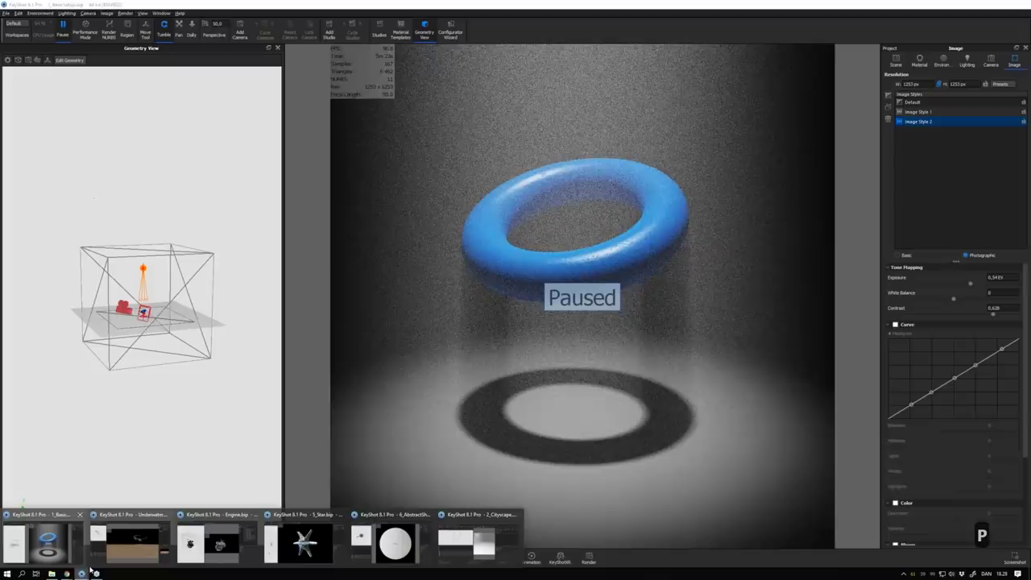
mouse_move(137, 547)
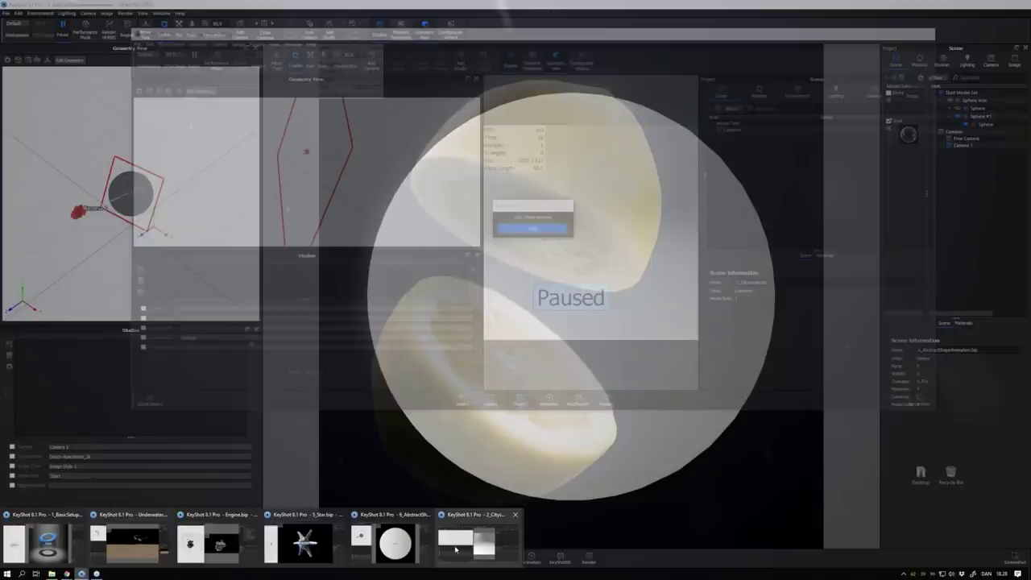
left_click(457, 549)
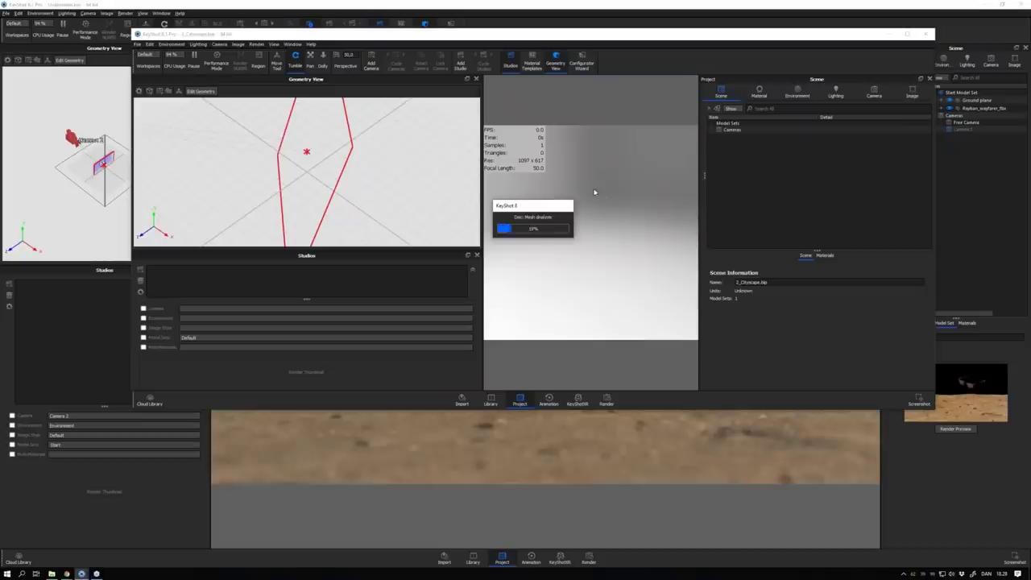
- Switch to the Webinar Scattering Medium presentation in the browser and show the Live Demo slide about the underwater scene
left_click(57, 573)
mouse_move(67, 573)
left_click(96, 536)
scroll(71, 515, "down", 1)
left_click(71, 517)
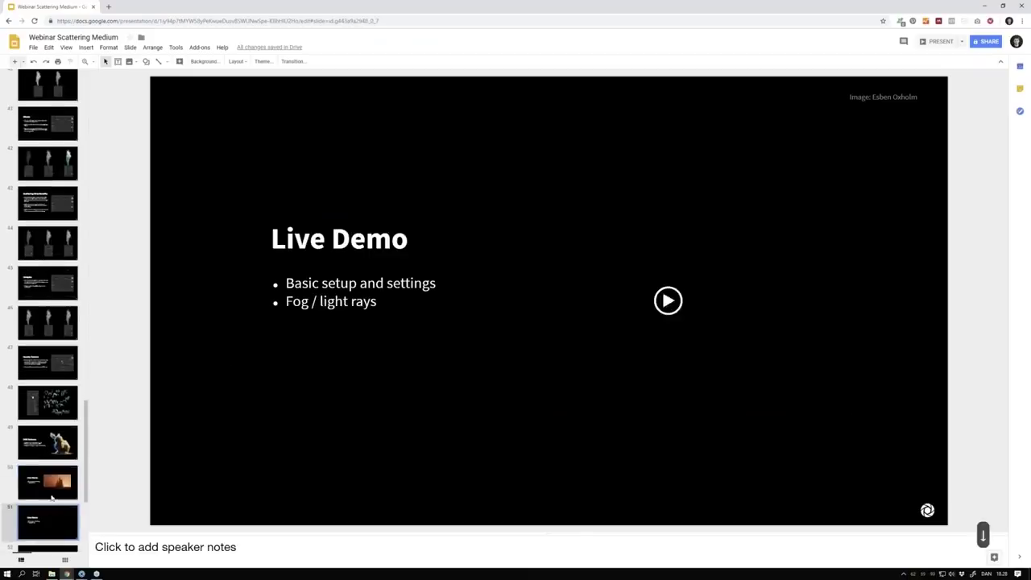
scroll(48, 483, "down", 3)
key("Down")
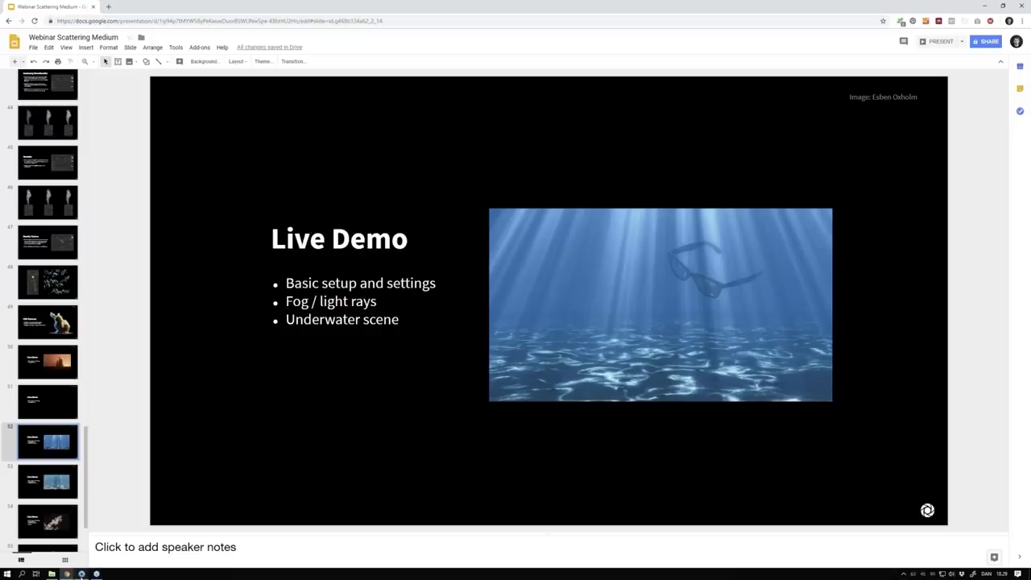
- Switch back to KeyShot's Underwater.bip window and add a cube to the scene
left_click(81, 574)
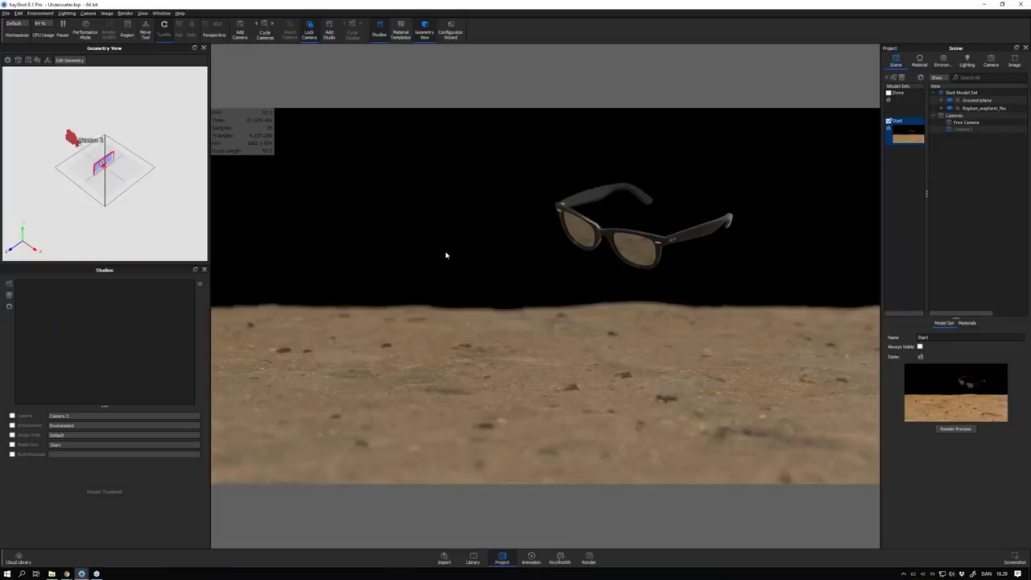
left_click(40, 13)
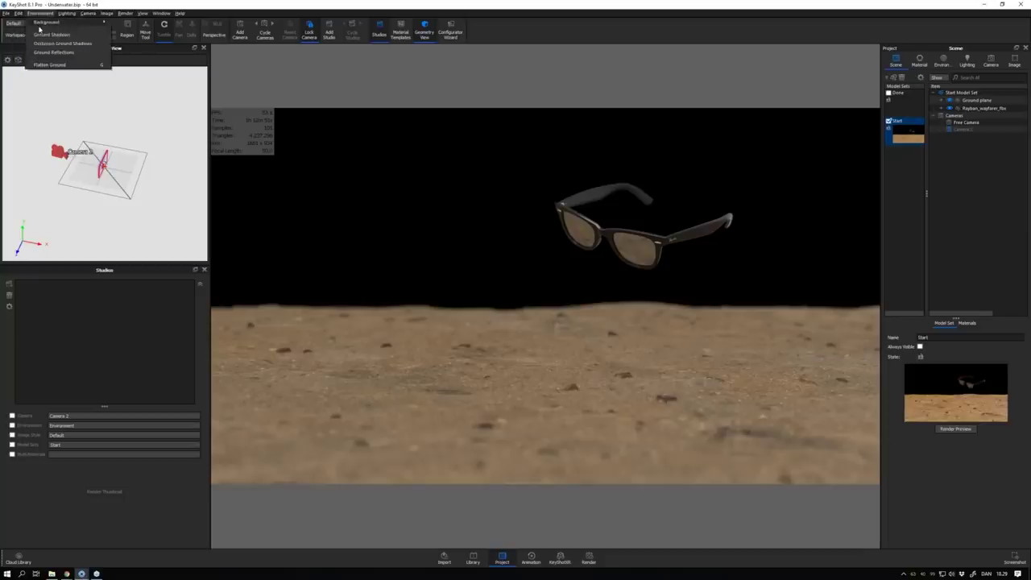
mouse_move(18, 13)
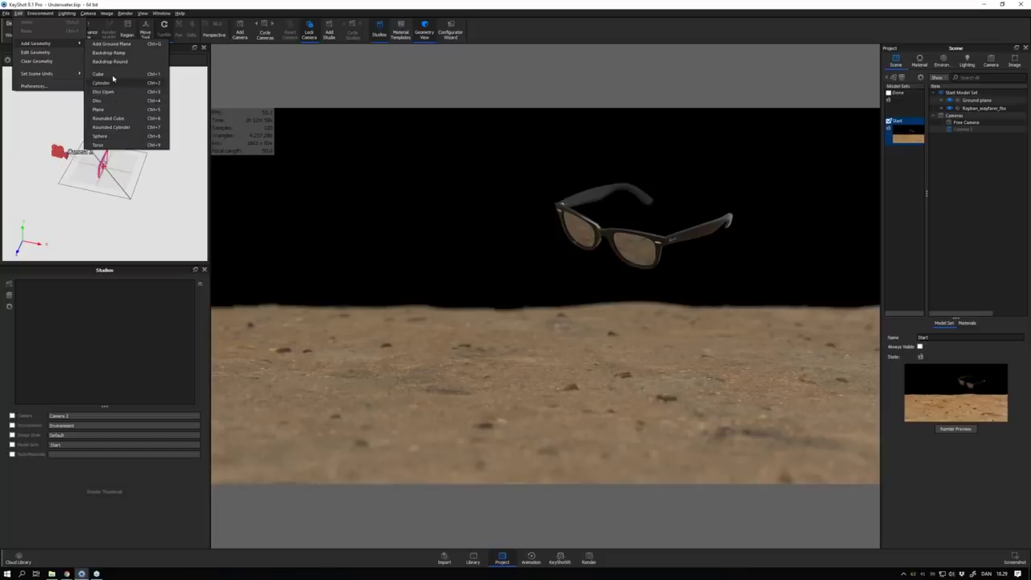
left_click(112, 76)
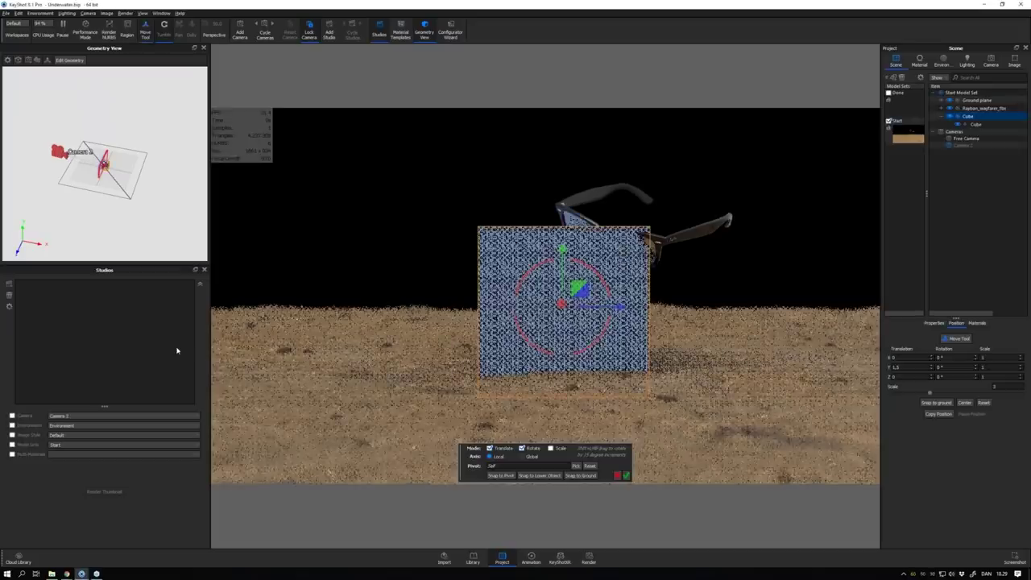
- Scale the cube up uniformly so that it encloses the glasses, the ground plane and the camera
right_click(166, 216)
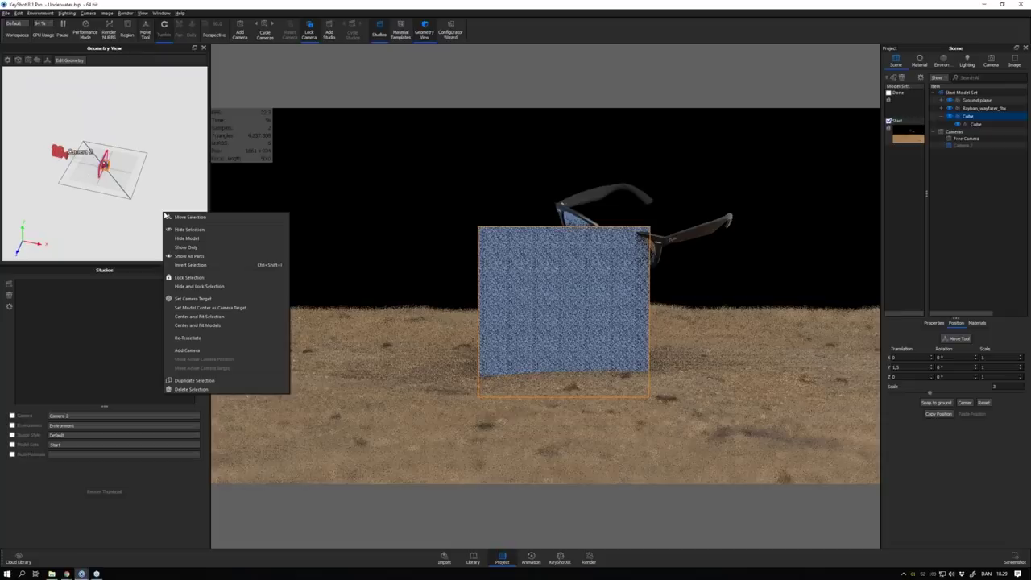
left_click(167, 216)
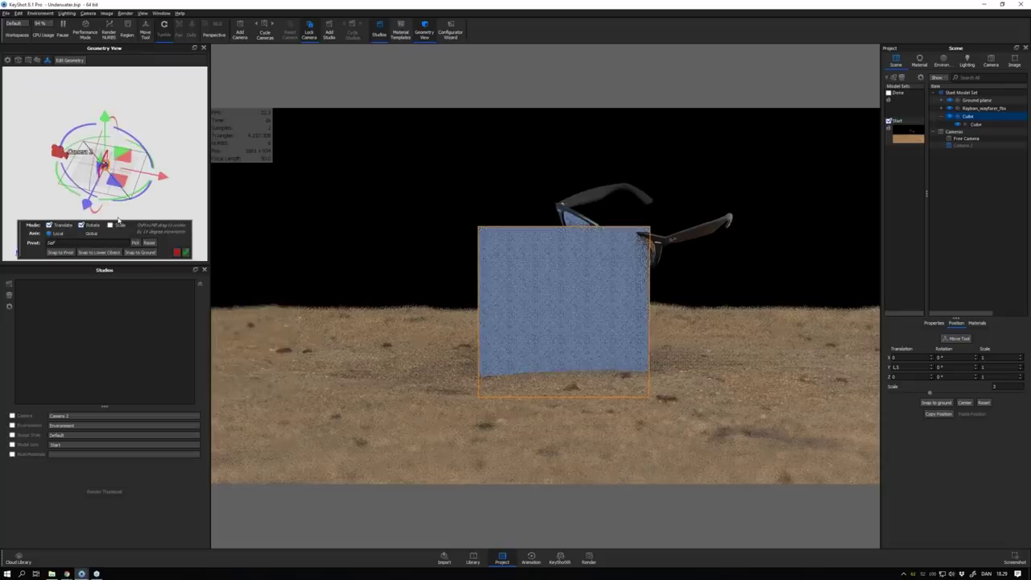
left_click(117, 225)
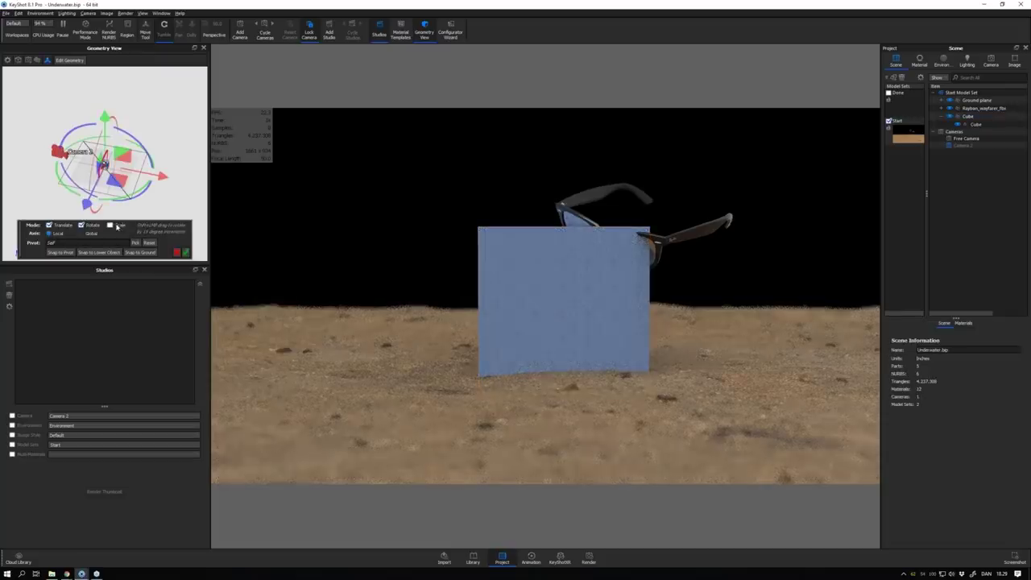
left_click(116, 226)
left_click_drag(103, 165, 206, 194)
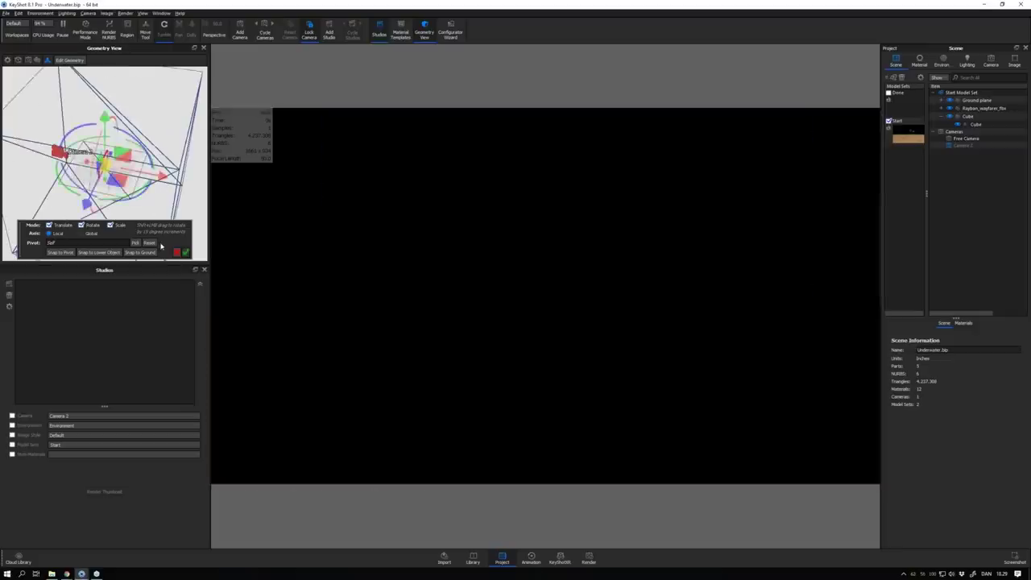
left_click(185, 252)
left_click_drag(164, 241, 159, 145)
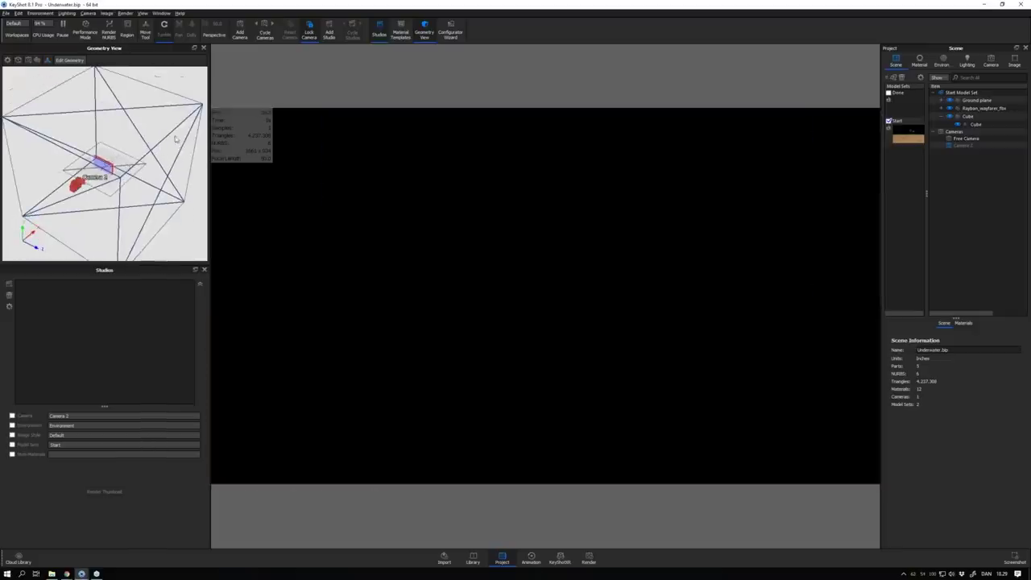
- Change the cube's material type to Scattering Medium
double_click(169, 136)
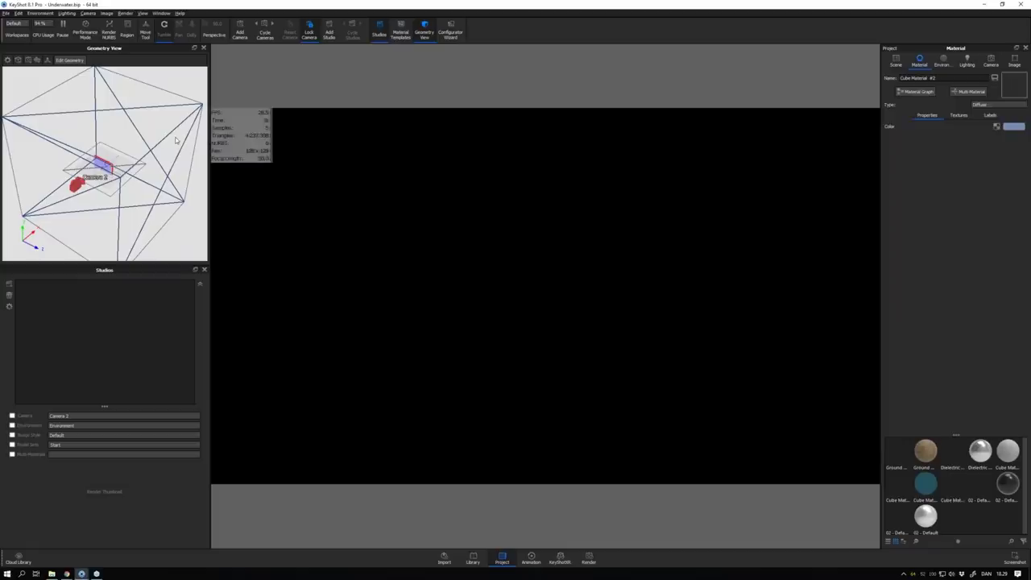
left_click(980, 107)
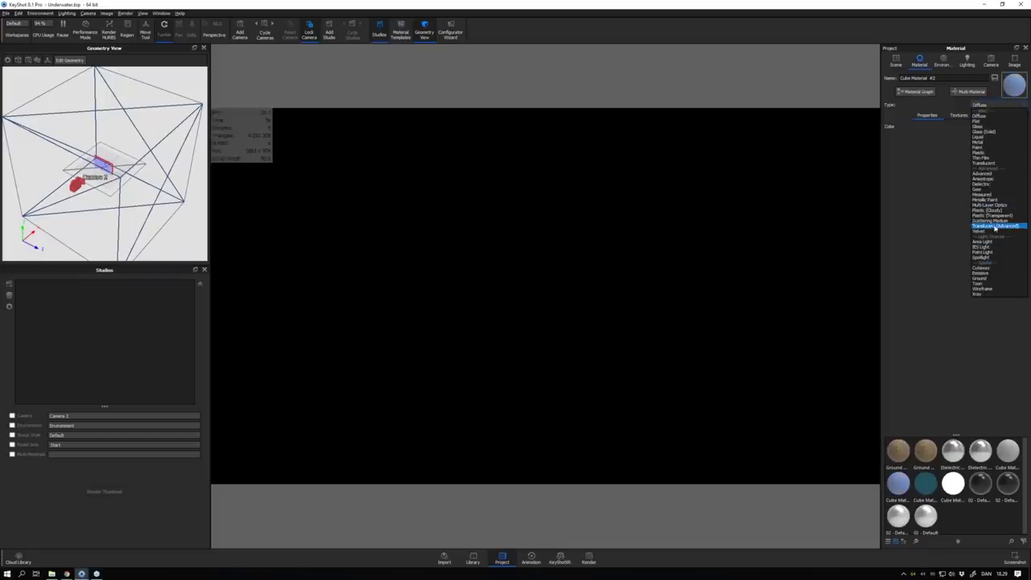
left_click(996, 221)
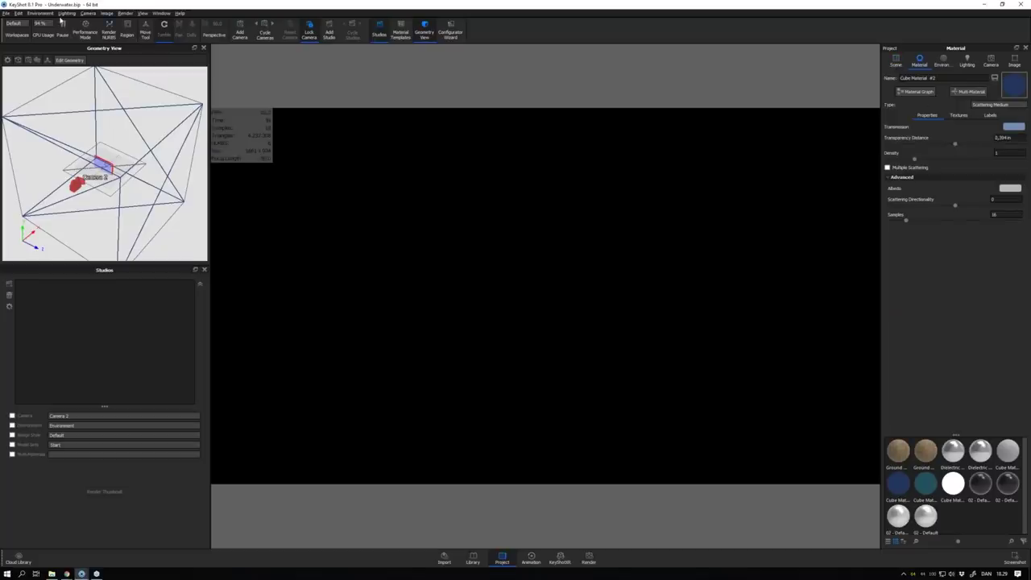
- Add a sphere to the scene and accept its default placement
left_click(18, 12)
mouse_move(48, 44)
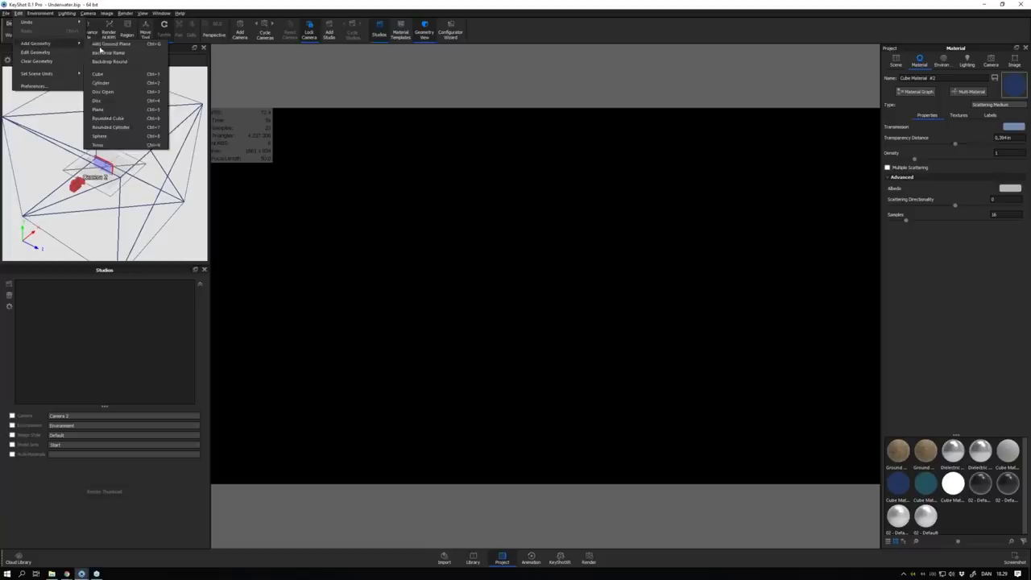
left_click(120, 145)
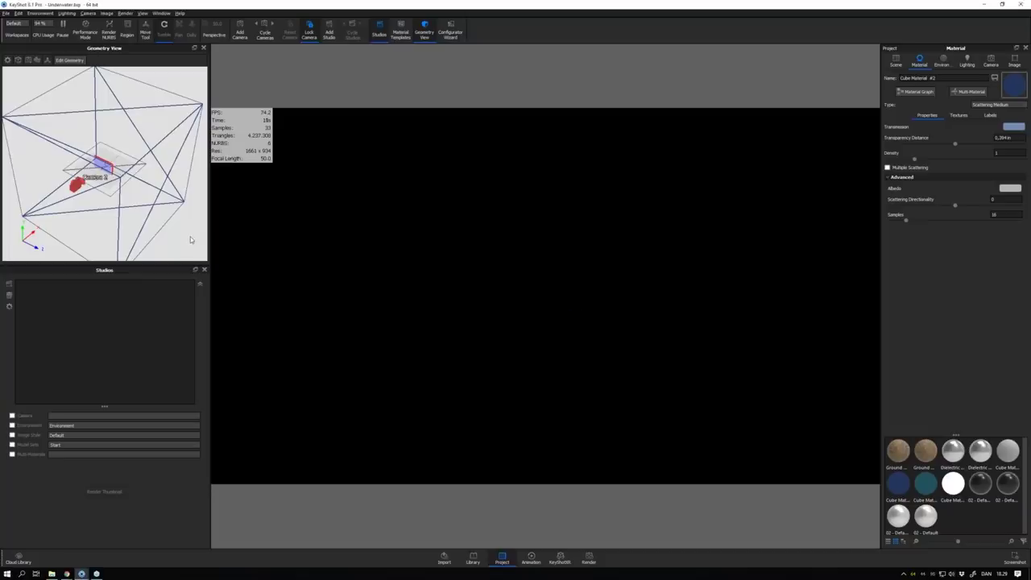
left_click_drag(191, 239, 150, 216)
left_click(625, 478)
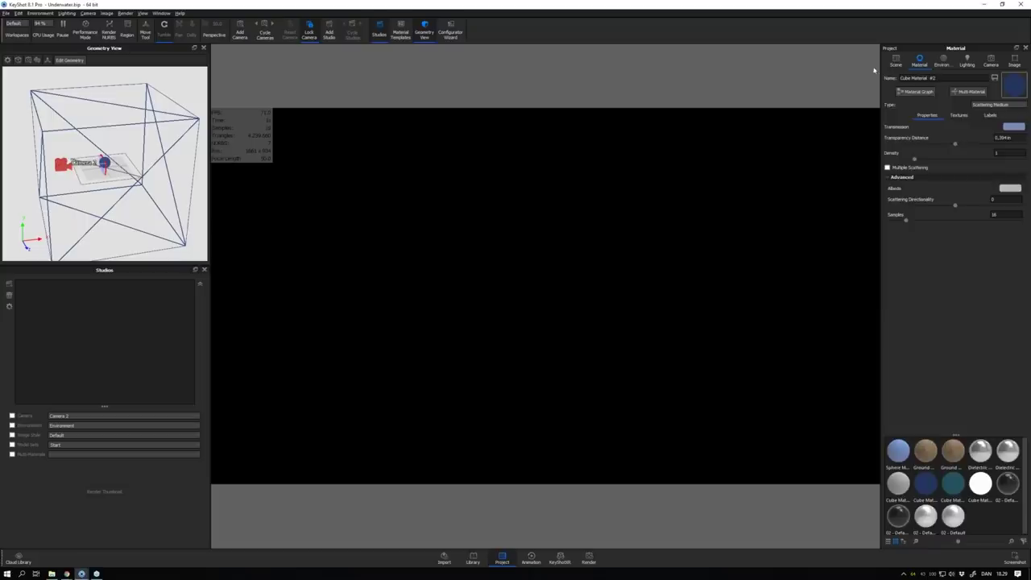
- Move the sphere straight up so that it sits above the glasses inside the cube
left_click(895, 61)
left_click(970, 133)
right_click(145, 229)
left_click(156, 234)
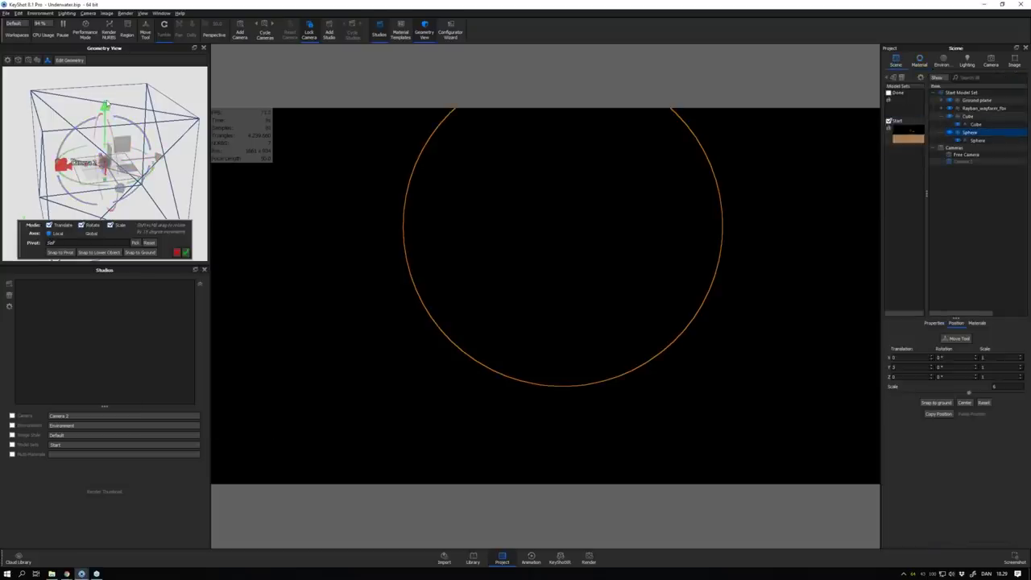
left_click_drag(107, 104, 112, 74)
left_click(185, 252)
- Change the sphere's material type to Spotlight
left_click(973, 133)
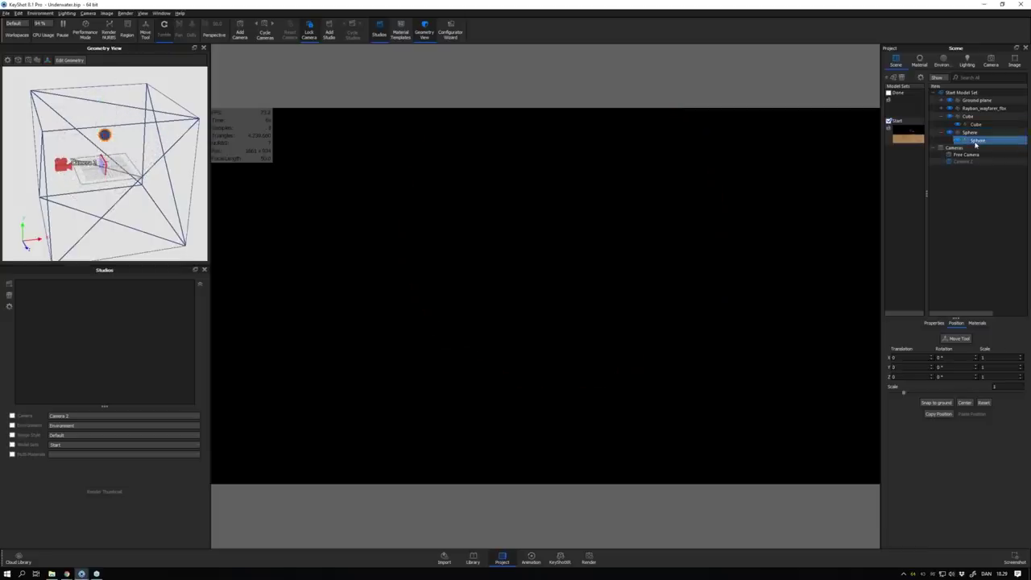
left_click(919, 61)
left_click(998, 105)
left_click(995, 256)
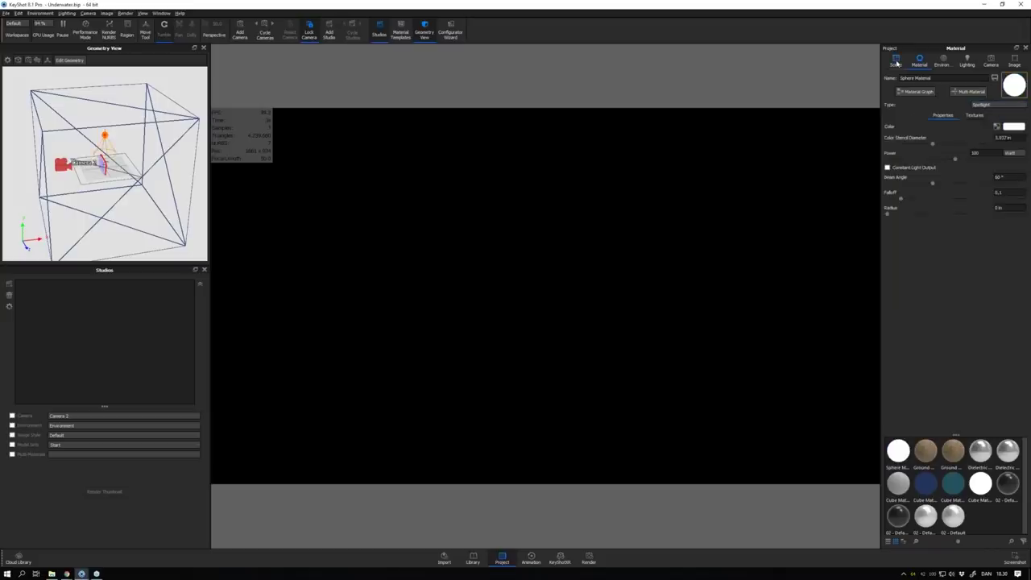
- Hide the cube in the scene and select the spotlight sphere part
left_click(895, 62)
left_click(973, 140)
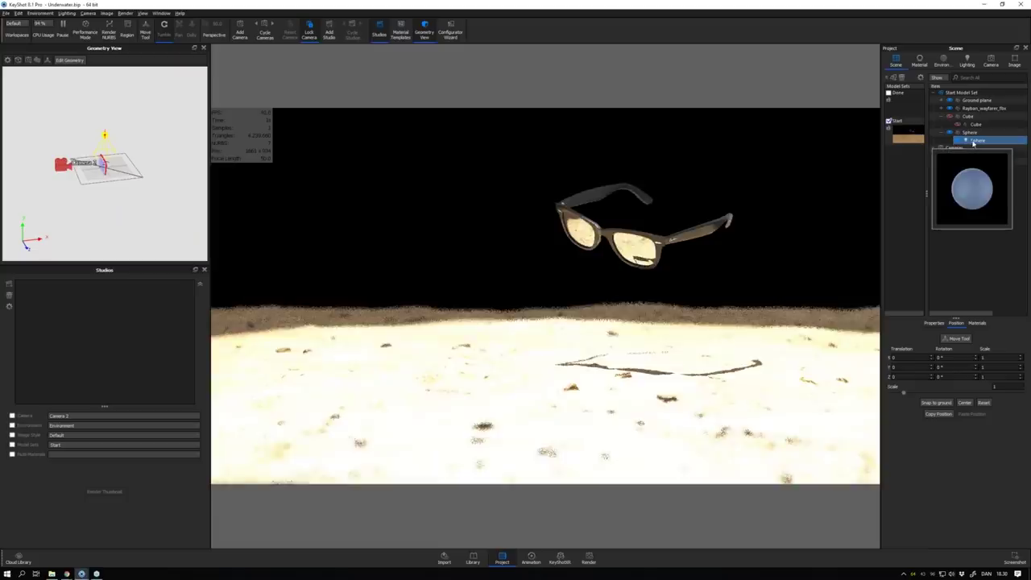
- Reduce the spotlight material's power to 29 Watt and widen its beam angle to about 101.7°
double_click(973, 141)
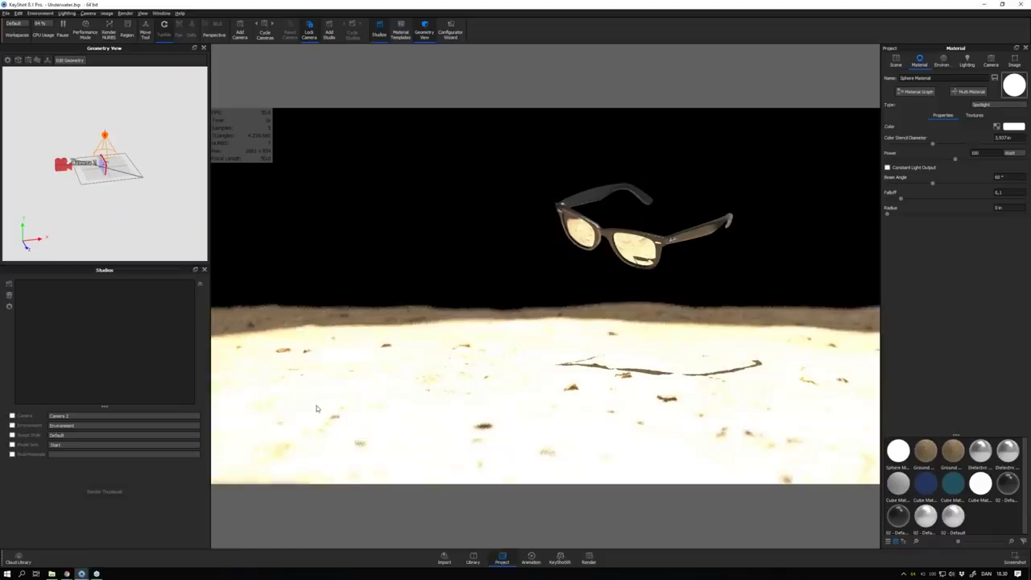
left_click(81, 574)
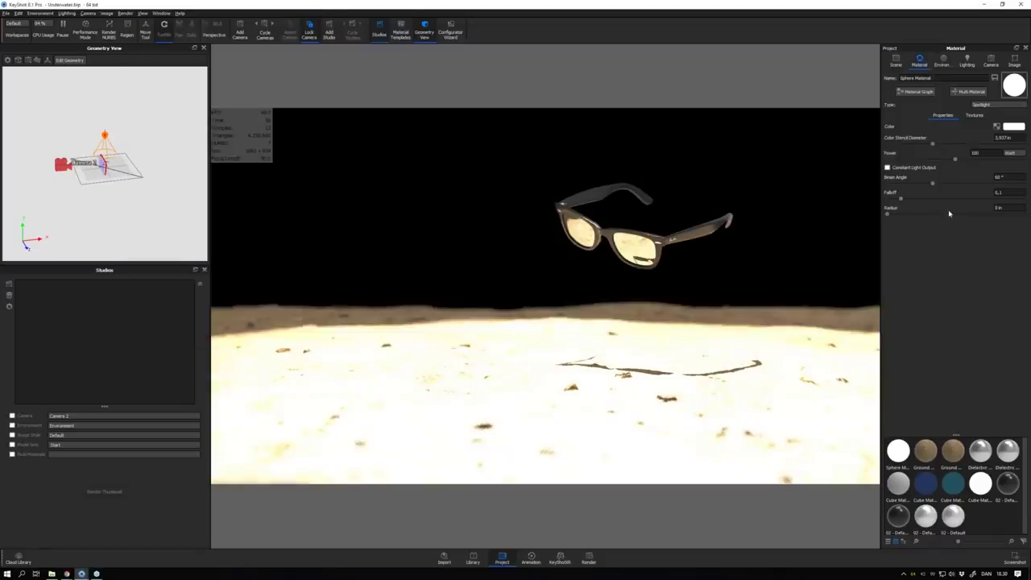
left_click(973, 153)
left_click_drag(956, 159, 907, 160)
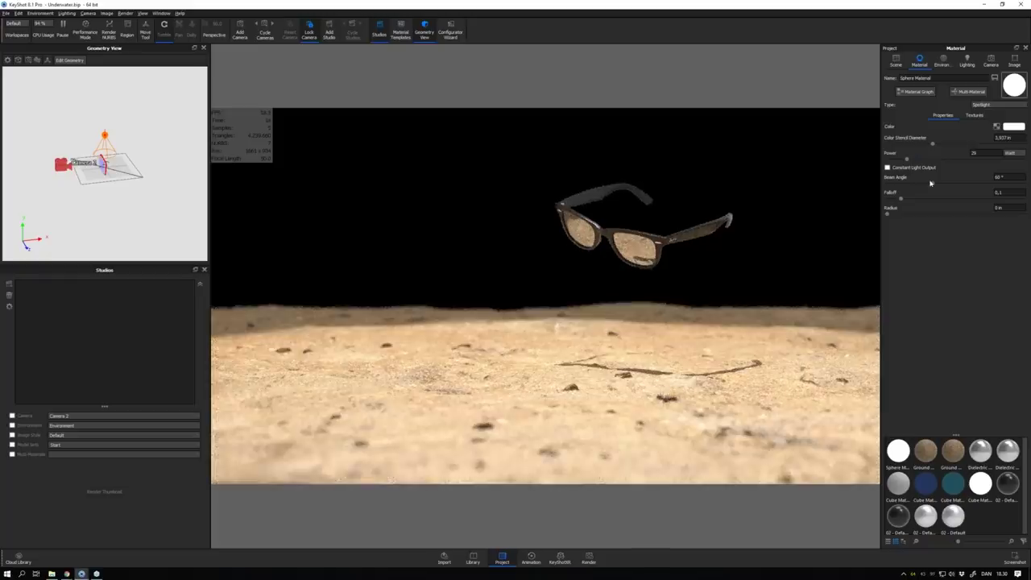
left_click_drag(930, 183, 967, 188)
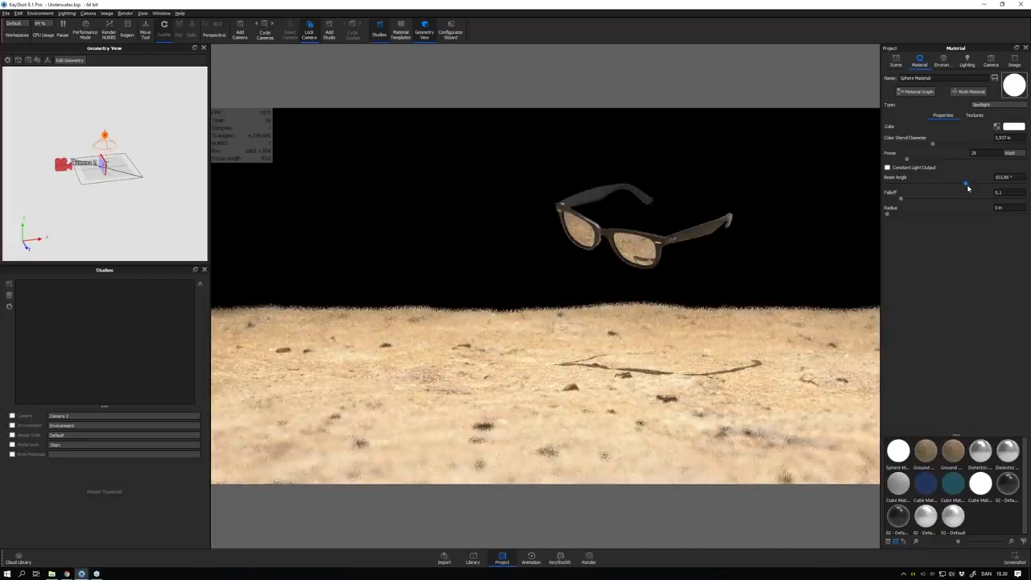
- Show the hidden cube in the scene again and open its material for editing
left_click(897, 65)
left_click(950, 118)
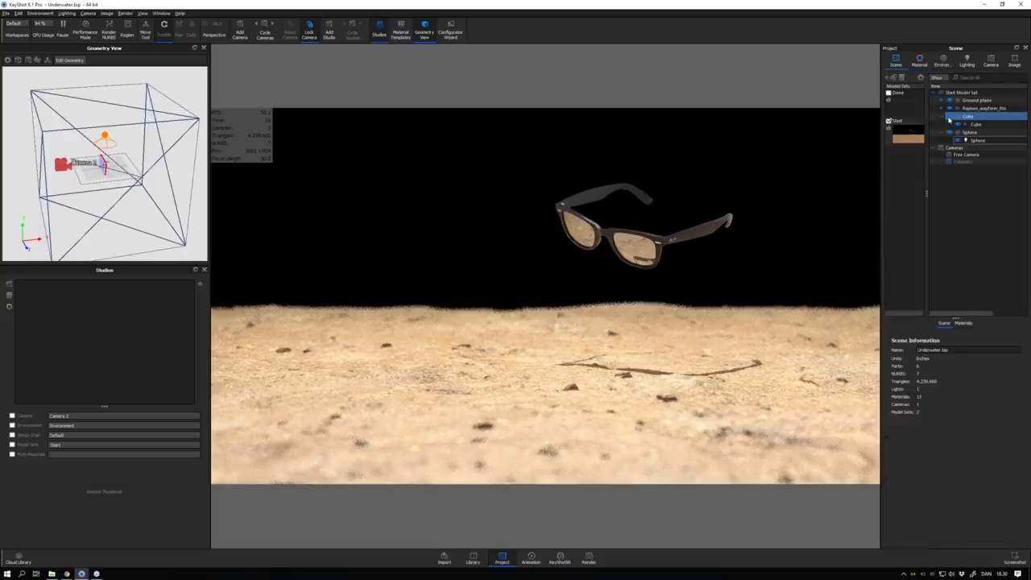
double_click(949, 119)
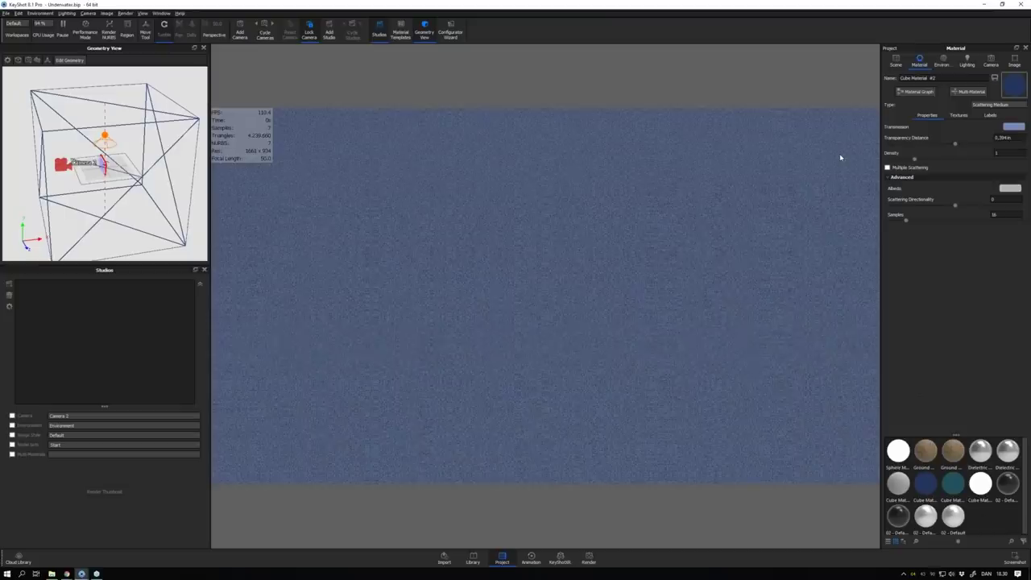
- Set the cube material's transparency distance to 50 in and shift its transmission colour to a greener blue
left_click(999, 138)
type("50")
key("Return")
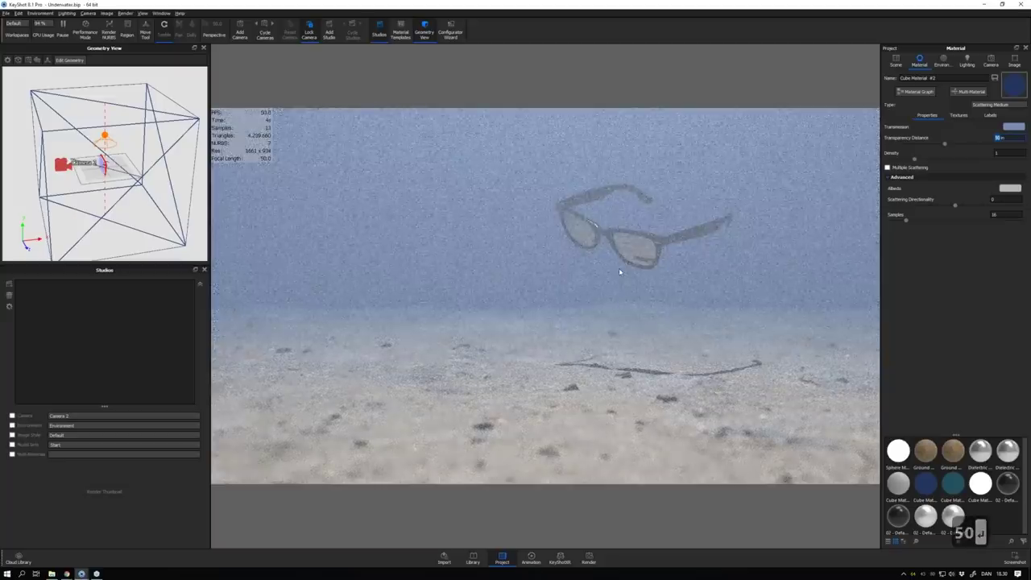
left_click(1004, 127)
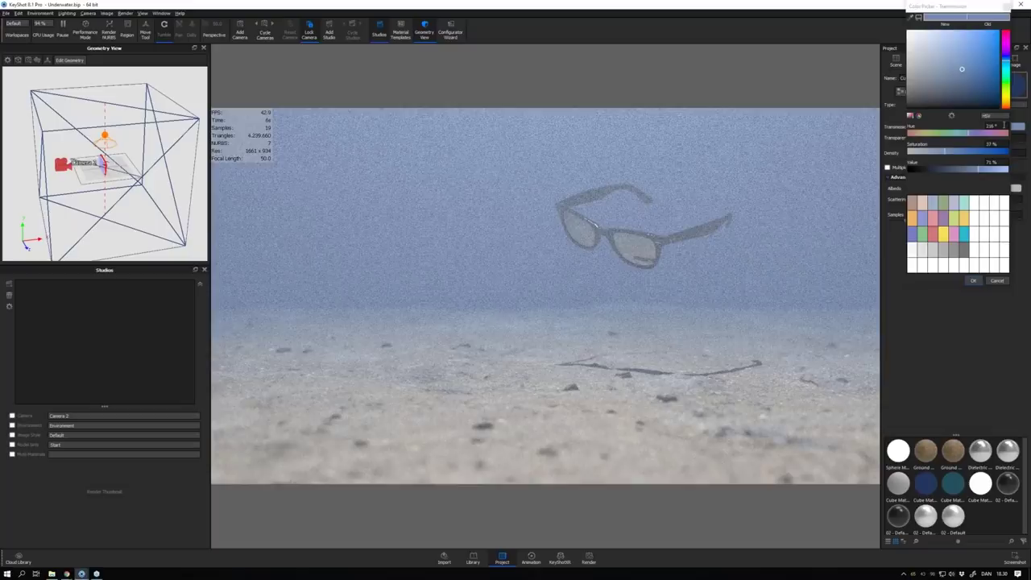
left_click(965, 78)
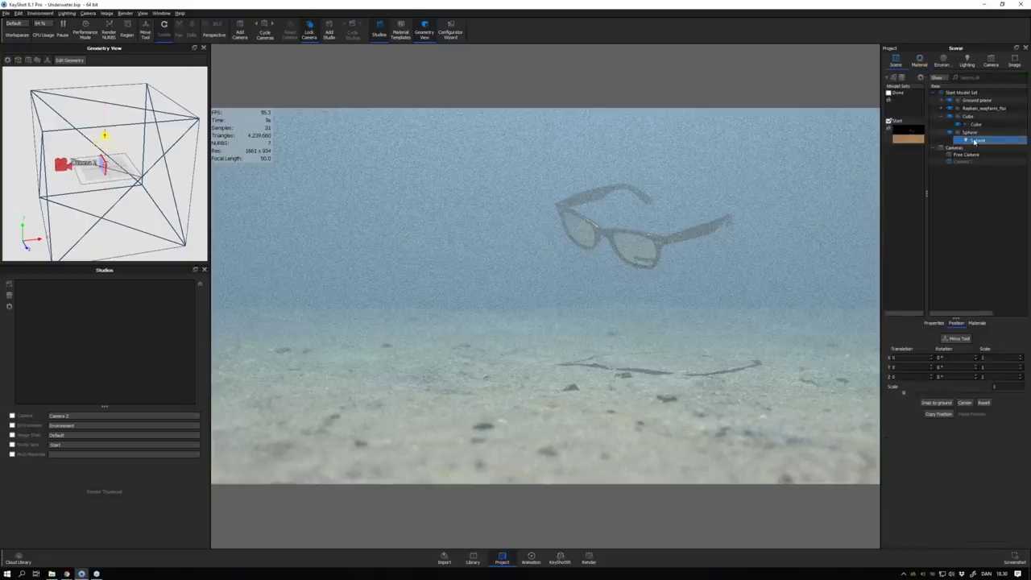
- Apply the image Caustic_00001.jpg as a texture on the colour of the sphere's spotlight material
double_click(975, 141)
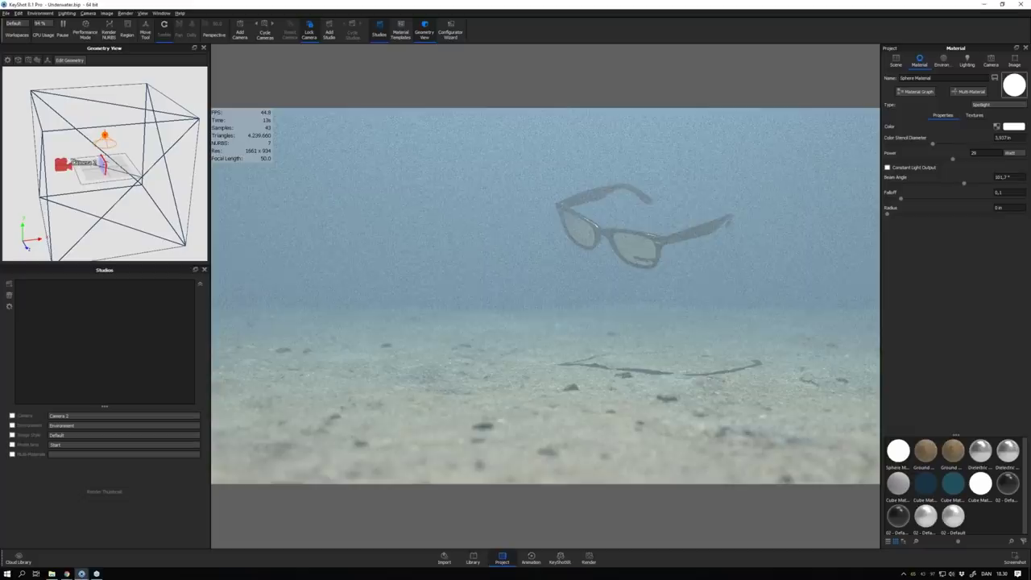
left_click_drag(1029, 535, 983, 534)
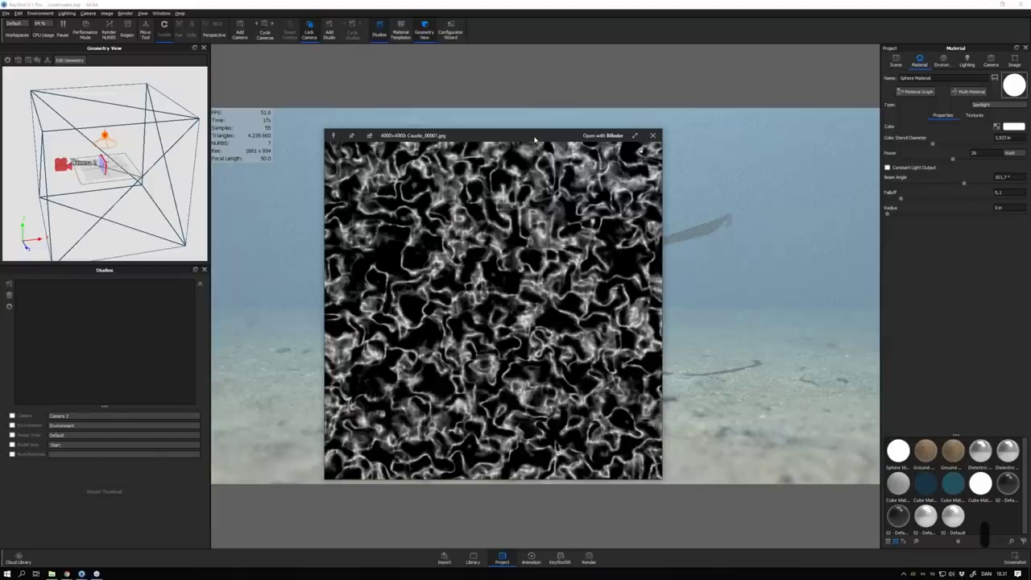
left_click_drag(534, 140, 72, 245)
left_click(191, 241)
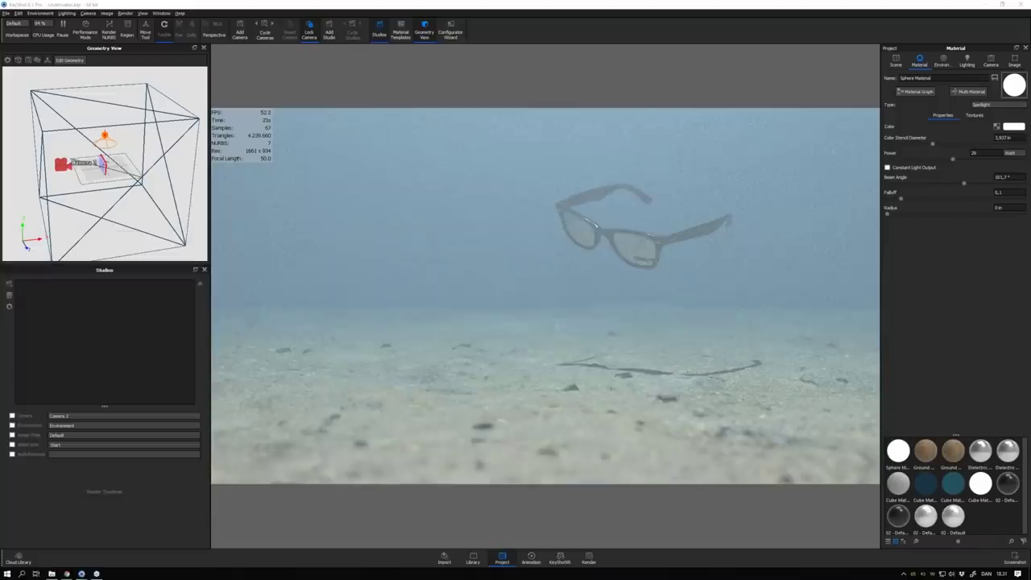
left_click_drag(1030, 147, 925, 146)
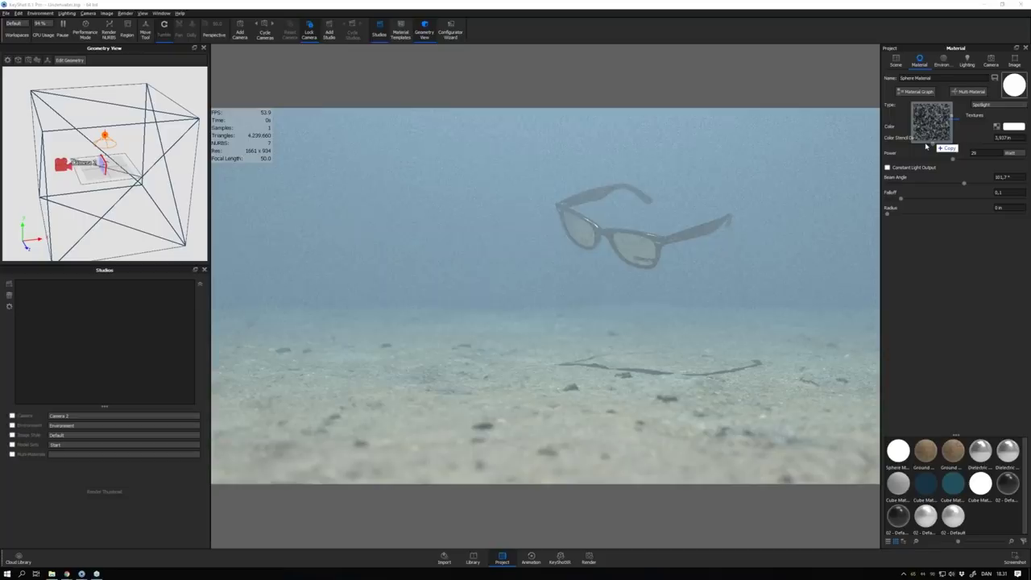
left_click_drag(926, 146, 928, 145)
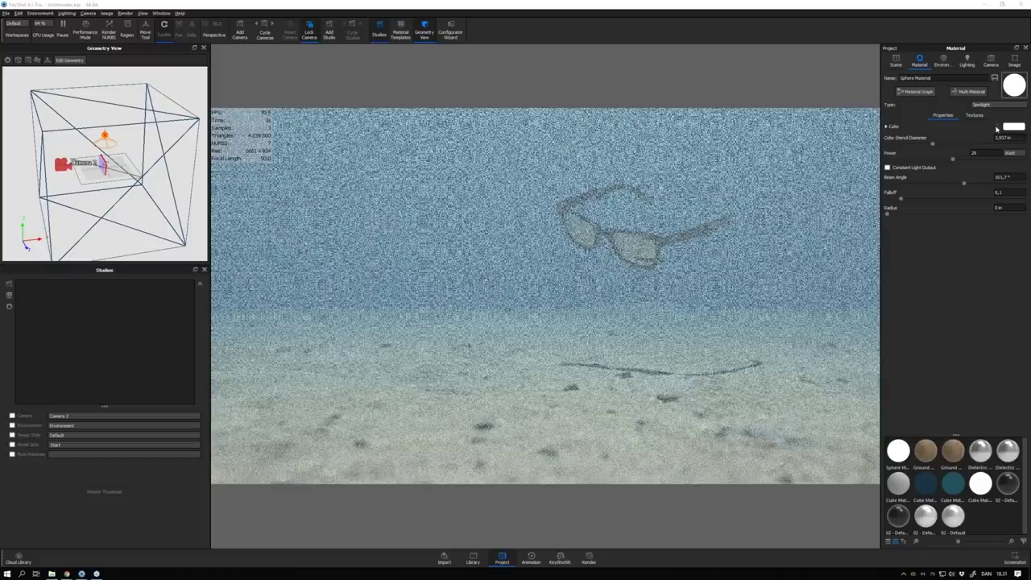
- Enlarge the spotlight's color stencil diameter to about 8.87 in and set its power to 50 Watt
left_click_drag(932, 144, 919, 144)
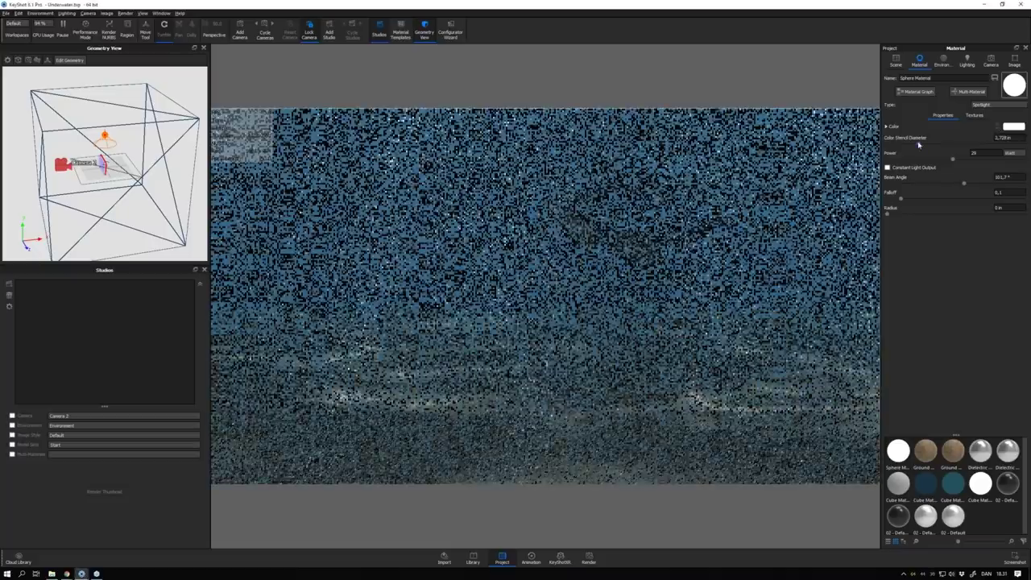
left_click_drag(918, 144, 989, 144)
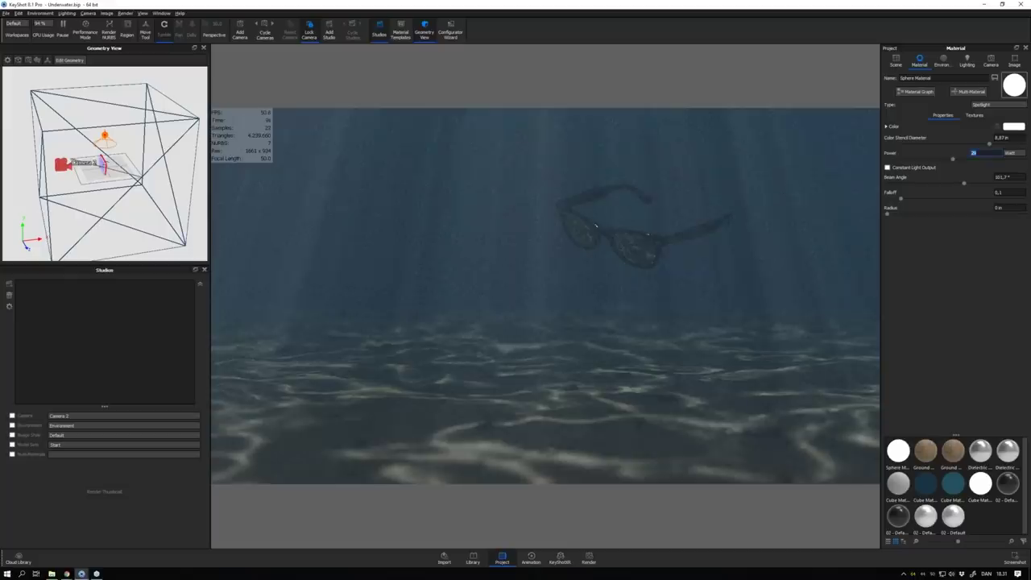
type("50")
key("Return")
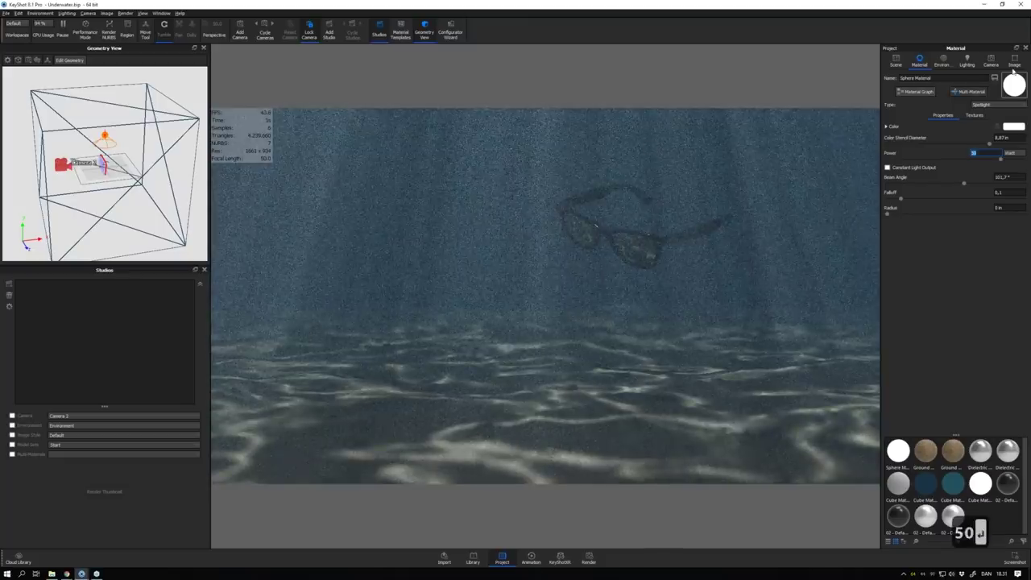
- Add a Photographic image style with exposure 0.744 EV and contrast about 0.5, and compare it with the Default style
left_click(1014, 64)
left_click(888, 95)
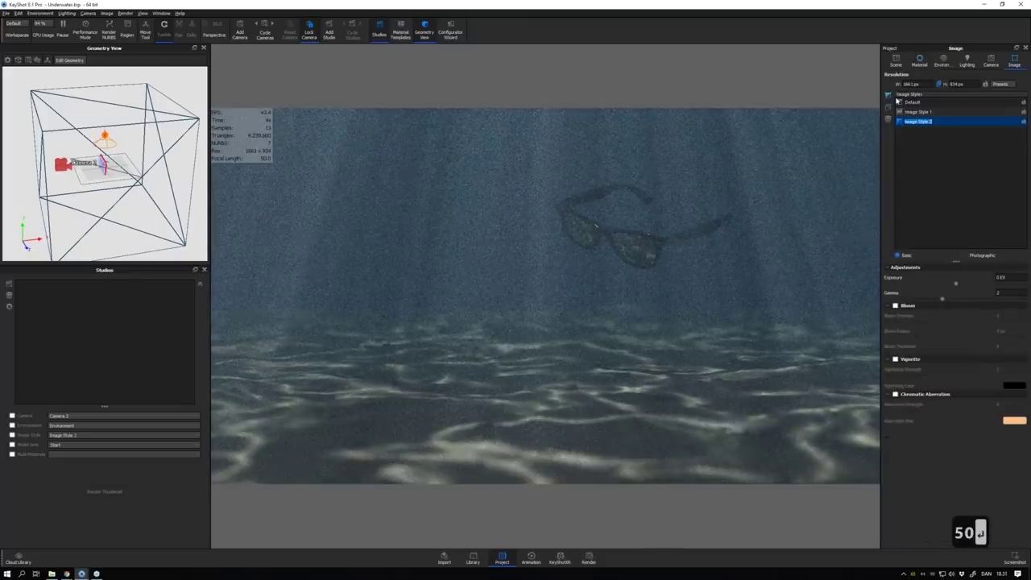
left_click(970, 254)
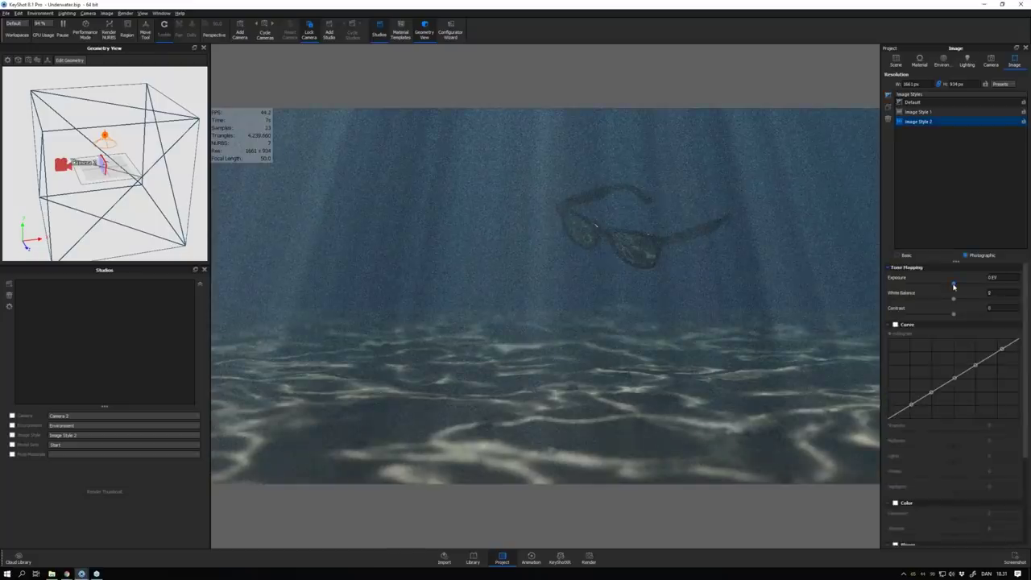
left_click_drag(954, 284, 976, 284)
left_click_drag(953, 313, 988, 314)
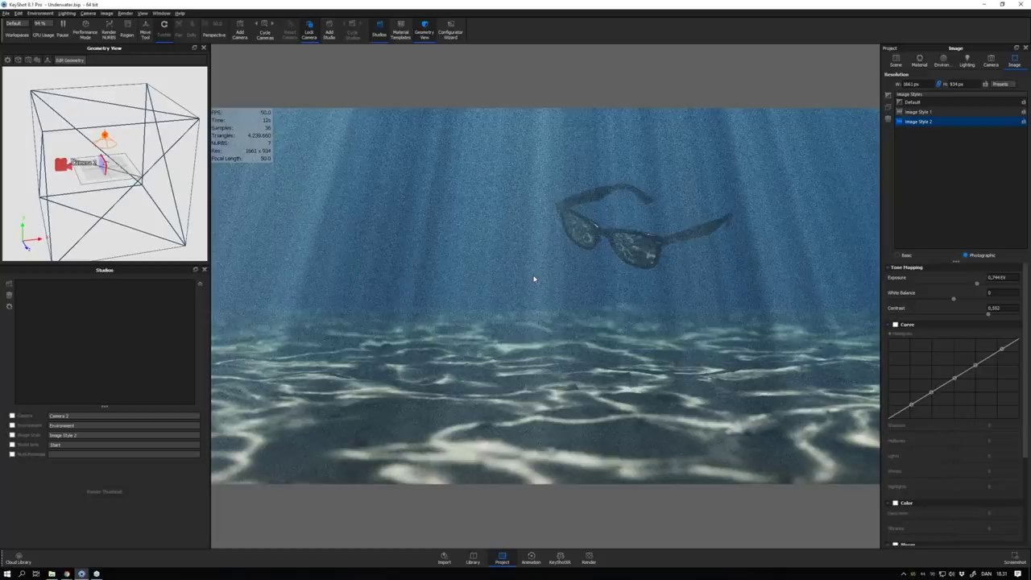
left_click(907, 103)
left_click(918, 120)
- Pause the underwater scene's rendering and switch to the window with the 2_Cityscape.bip scene
key("p")
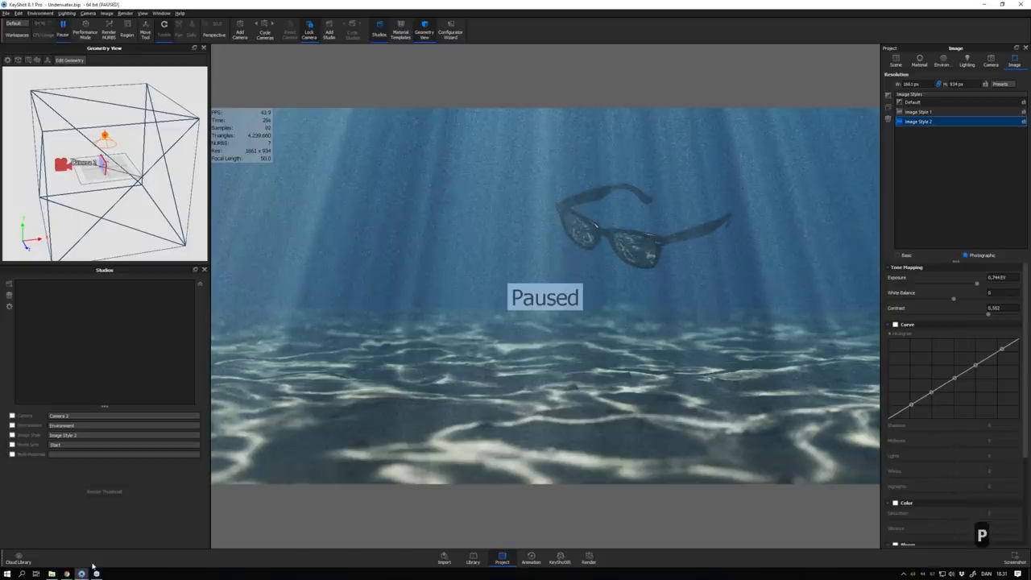
left_click(81, 574)
left_click(475, 538)
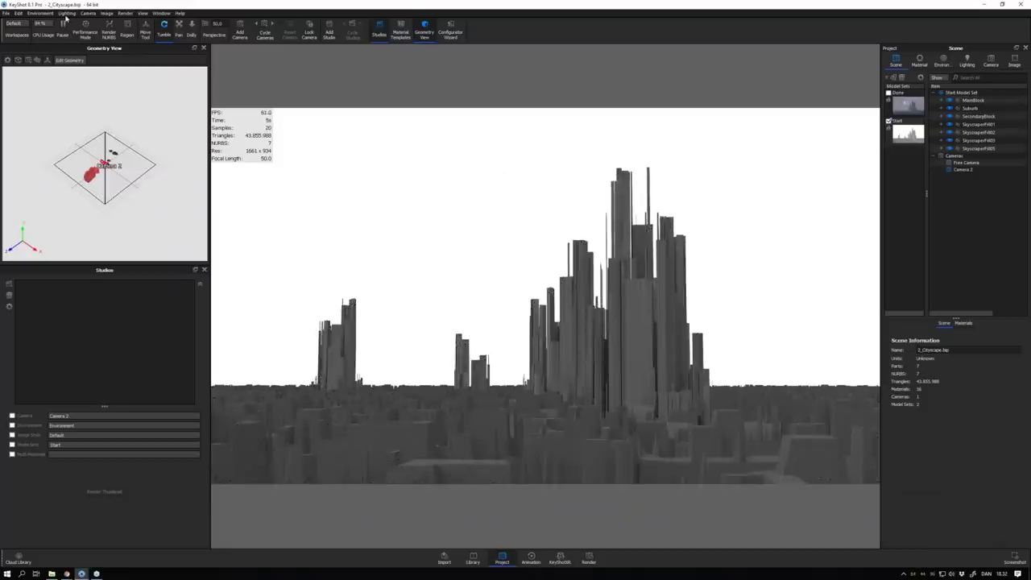
- Add a cube to the cityscape scene, leaving it at its default placement
left_click(18, 14)
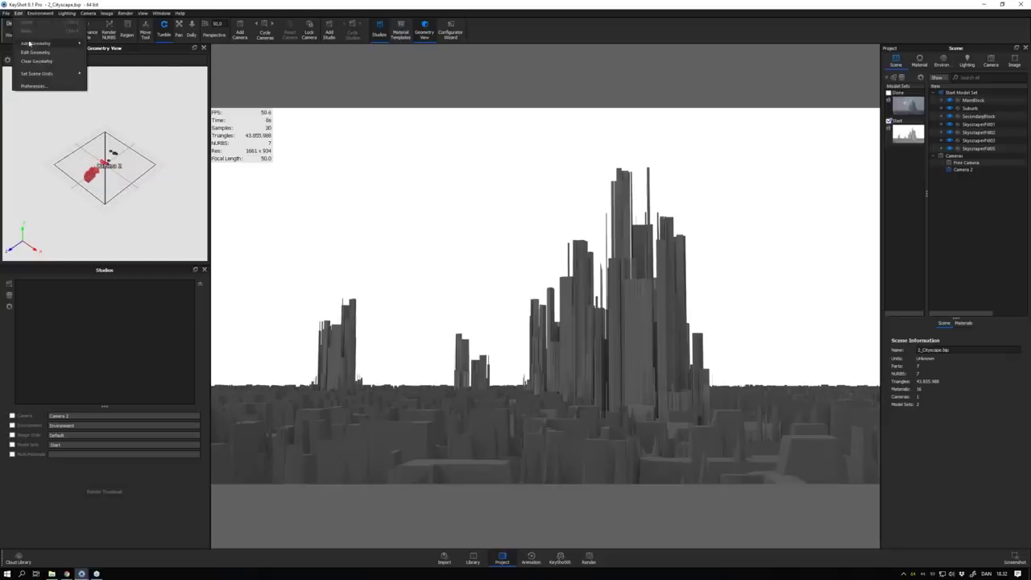
mouse_move(64, 44)
left_click(116, 81)
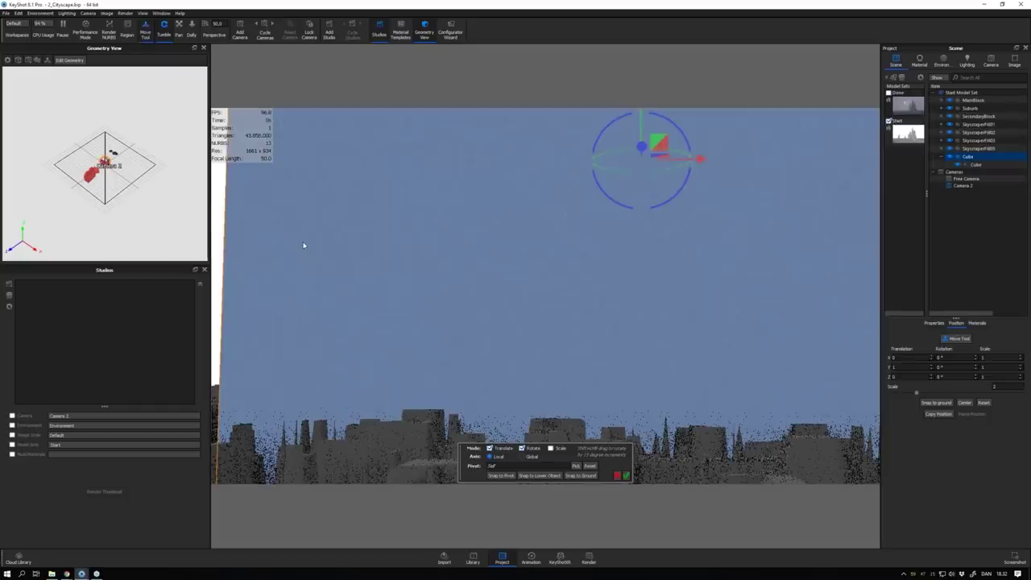
key("Escape")
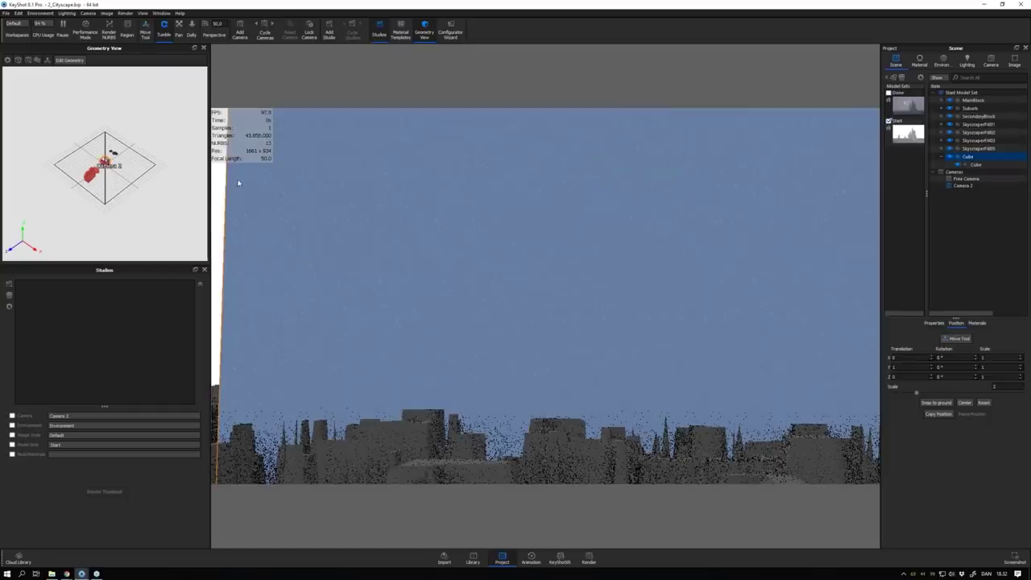
- Add a sphere to the cityscape scene and accept its default placement
left_click(18, 14)
mouse_move(40, 43)
left_click(116, 82)
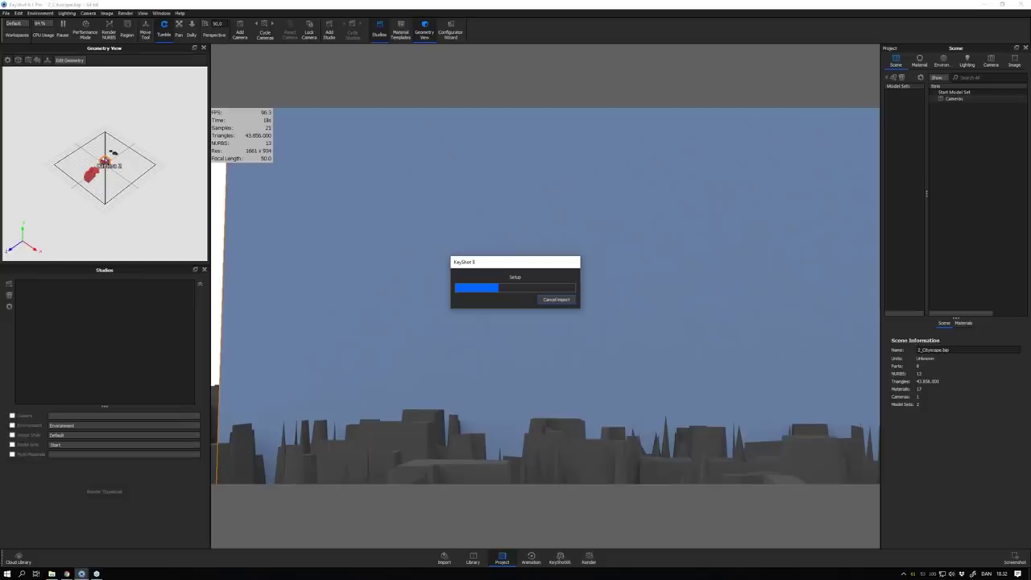
left_click(84, 575)
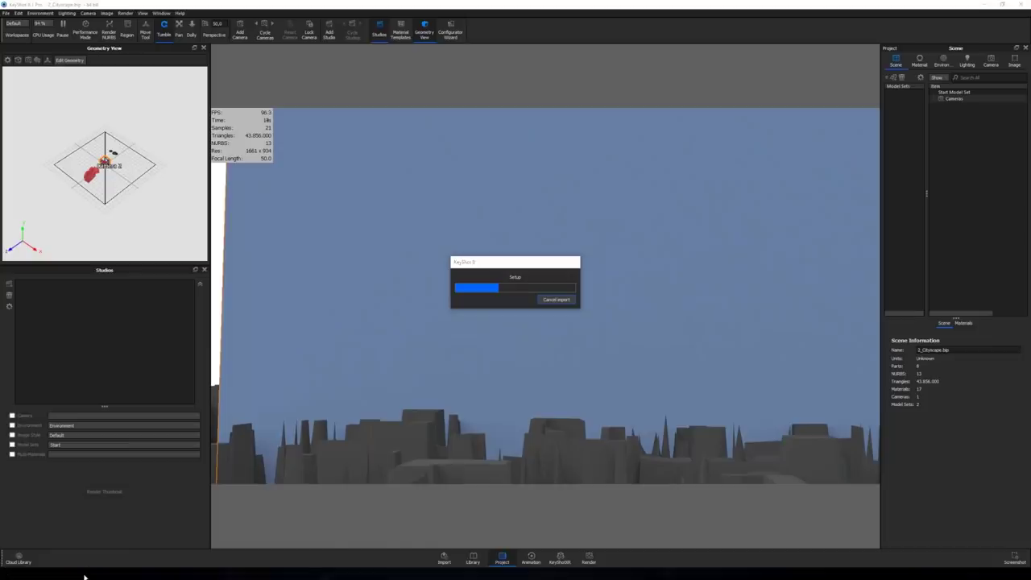
mouse_move(81, 573)
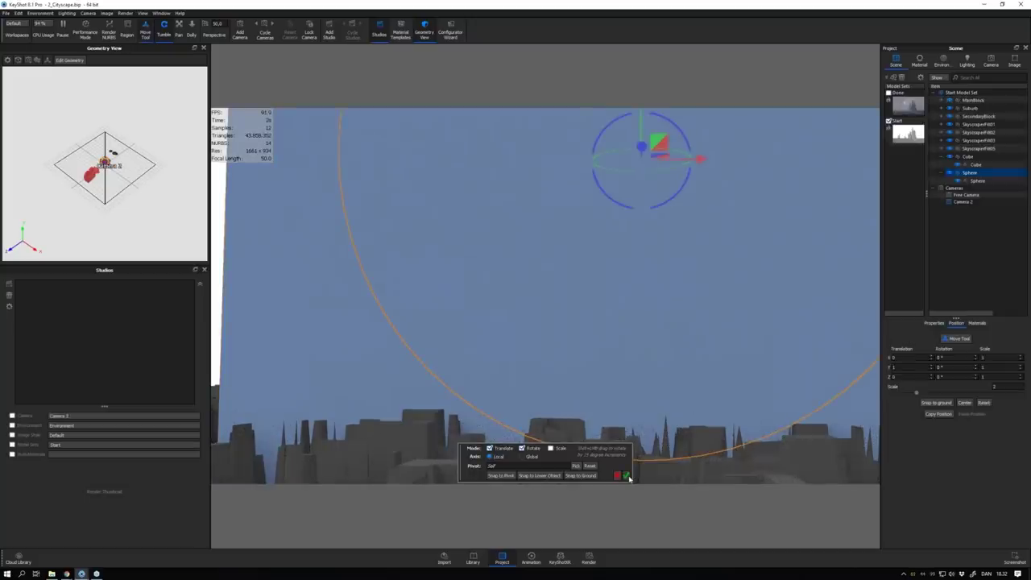
left_click(627, 476)
- Scale the cube up uniformly until it encloses the whole cityscape and the camera, and accept the transform
left_click_drag(104, 135, 103, 191)
right_click(104, 149)
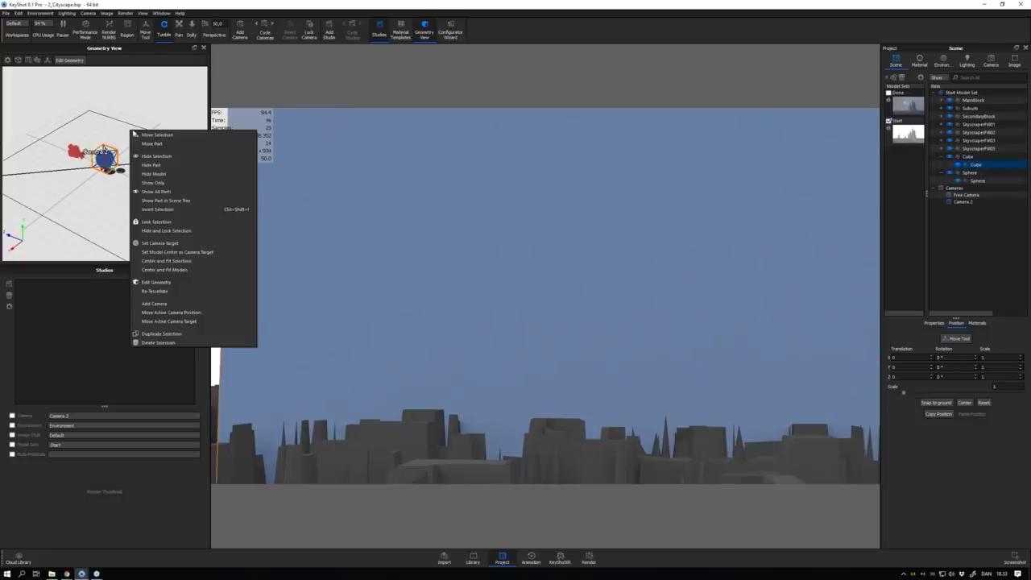
left_click(137, 134)
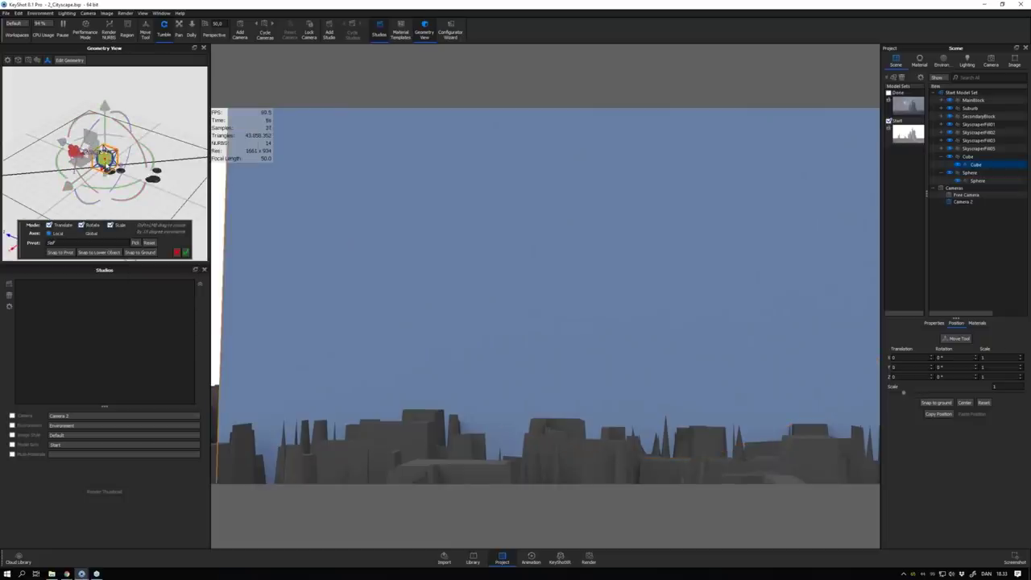
left_click_drag(106, 163, 113, 153)
left_click_drag(71, 185, 108, 160)
left_click(186, 254)
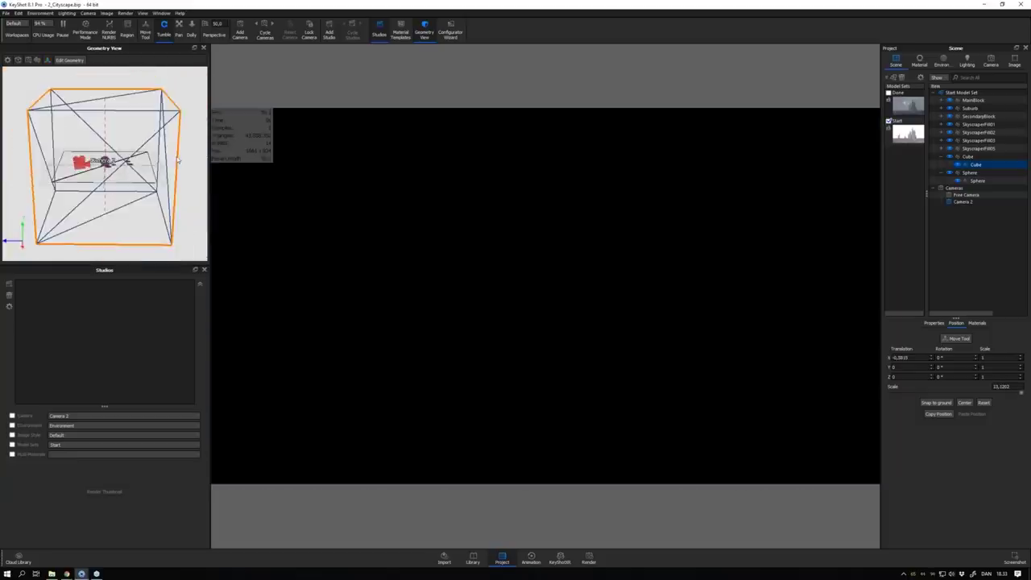
- Change the enlarged cube's material type to Scattering Medium
double_click(177, 157)
left_click(979, 106)
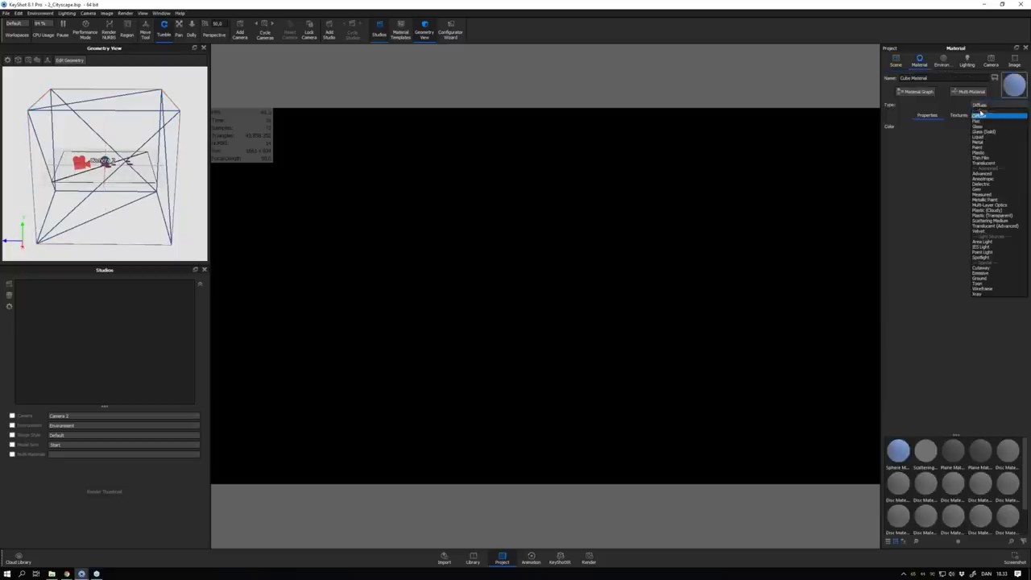
left_click(984, 221)
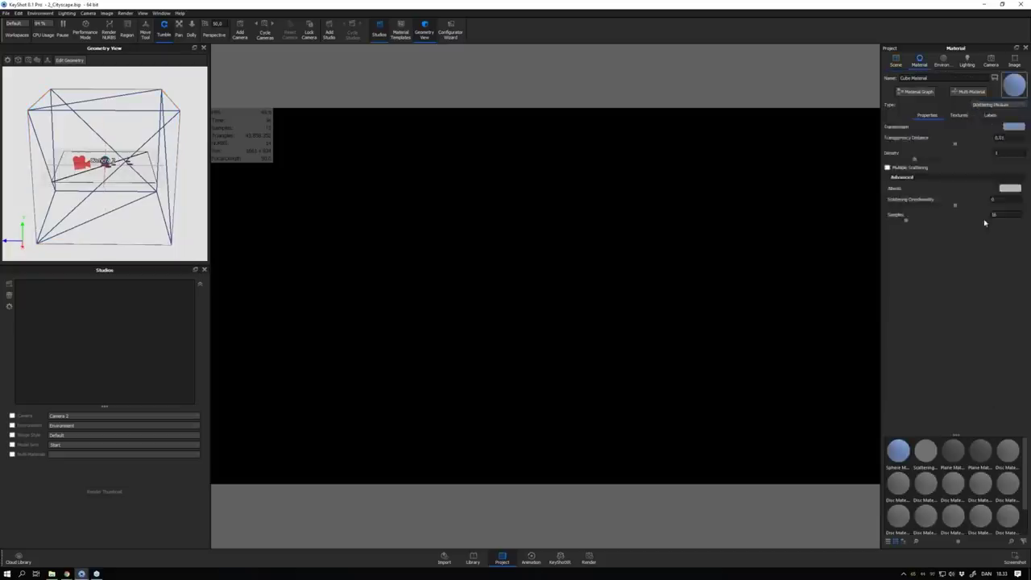
- Set the Scattering Medium cube's Transparency Distance to 100
left_click(1008, 139)
type("100")
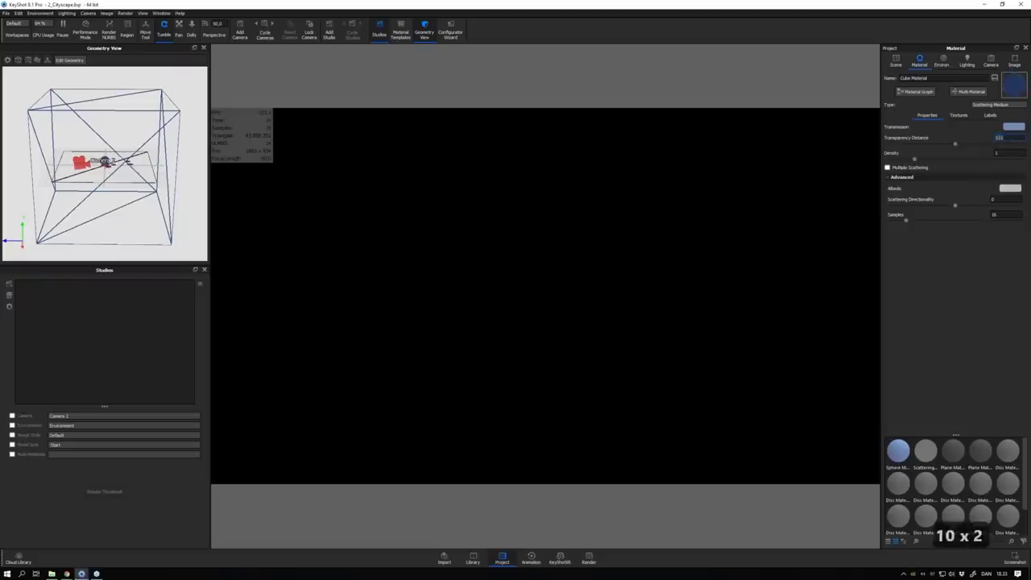
key("Return")
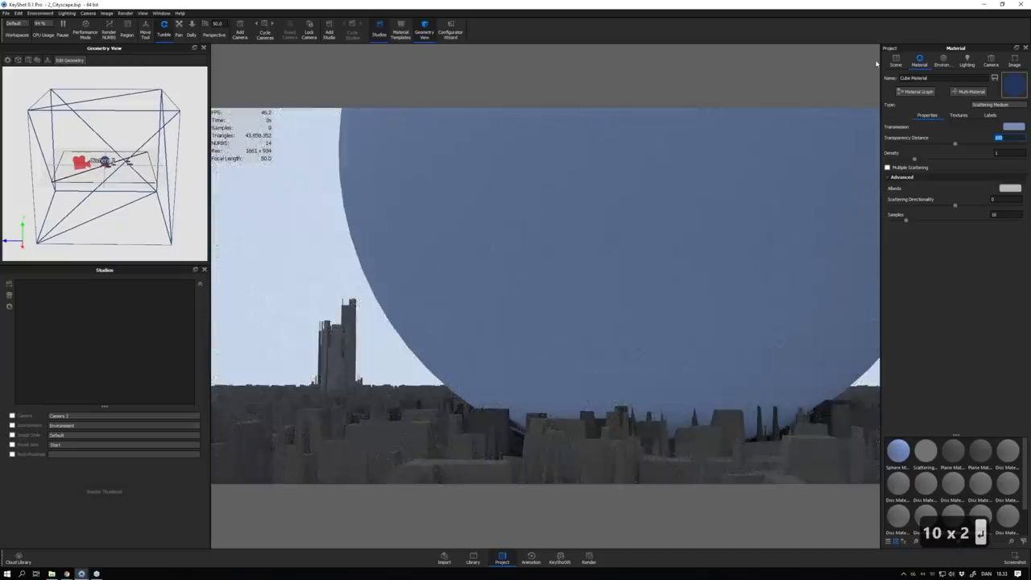
- Move the sphere from the middle of the city to far behind the skyline, beside the tall towers as seen by the camera
left_click(896, 63)
left_click(969, 172)
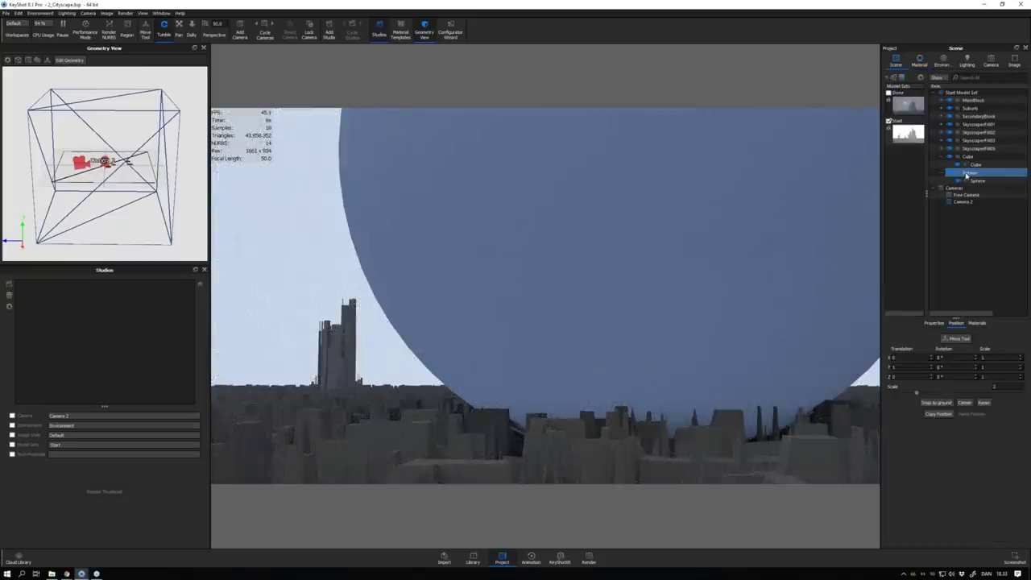
right_click(188, 198)
left_click(195, 203)
left_click_drag(192, 195, 183, 211)
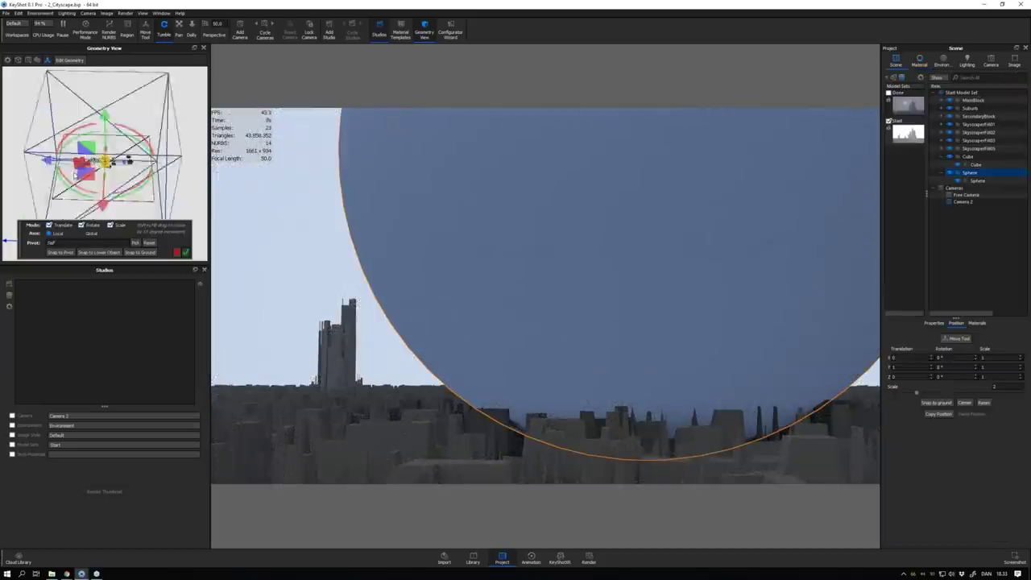
left_click_drag(74, 174, 186, 201)
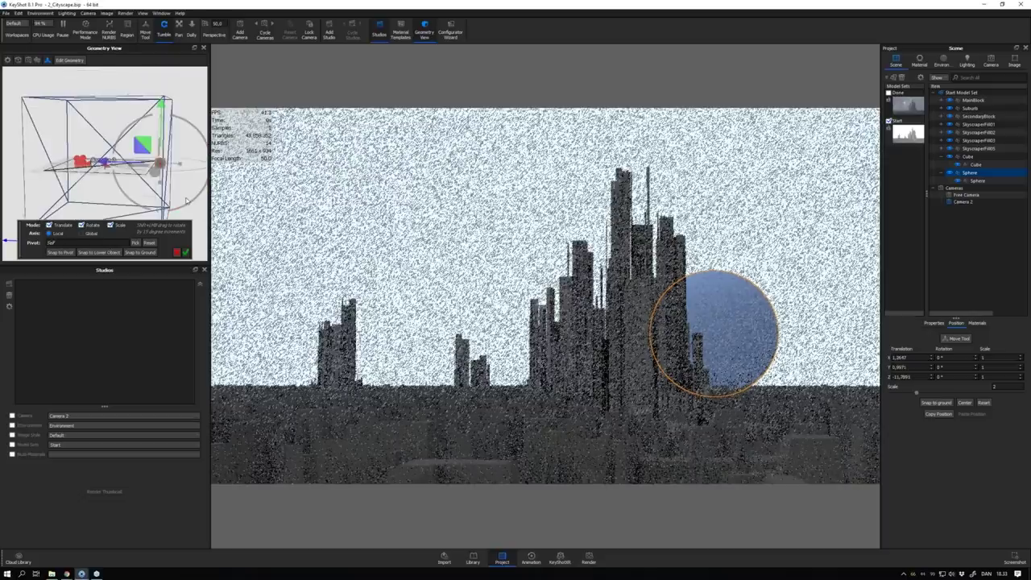
- Scale the sphere down uniformly to about 0.2, lower it slightly toward the horizon beside the towers, and accept the transform
left_click_drag(186, 201, 108, 158)
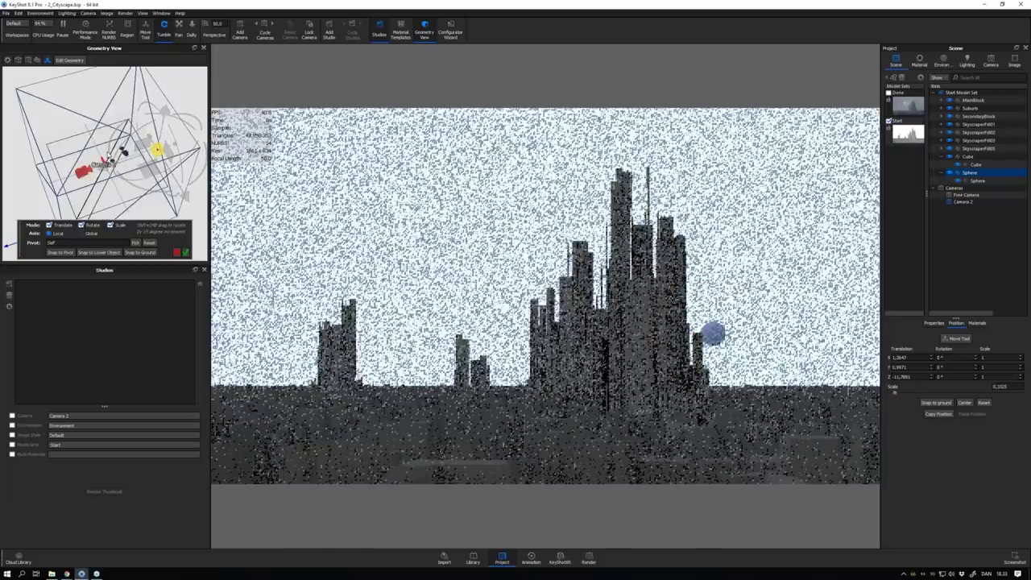
left_click_drag(109, 157, 103, 160)
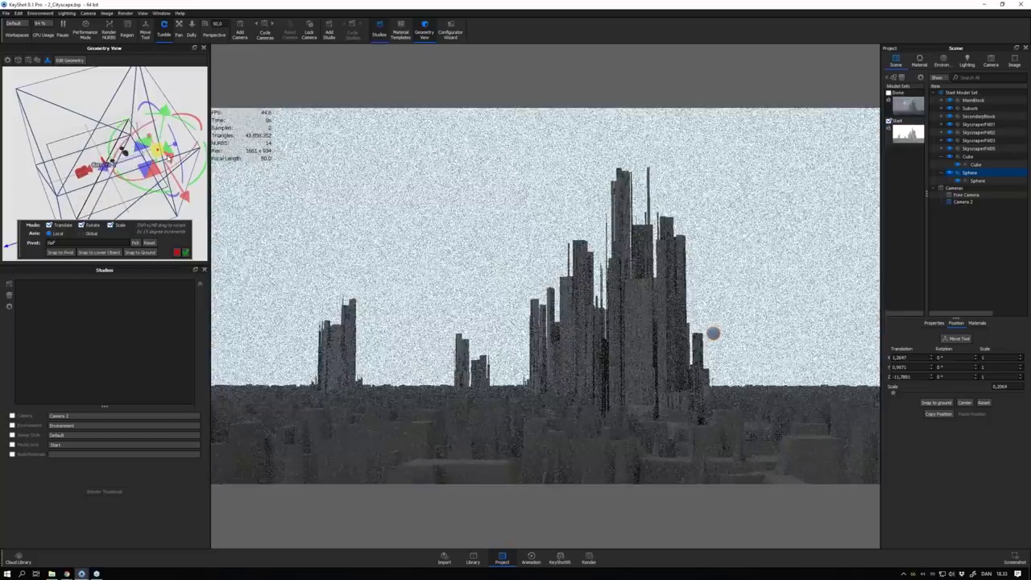
left_click_drag(168, 158, 170, 160)
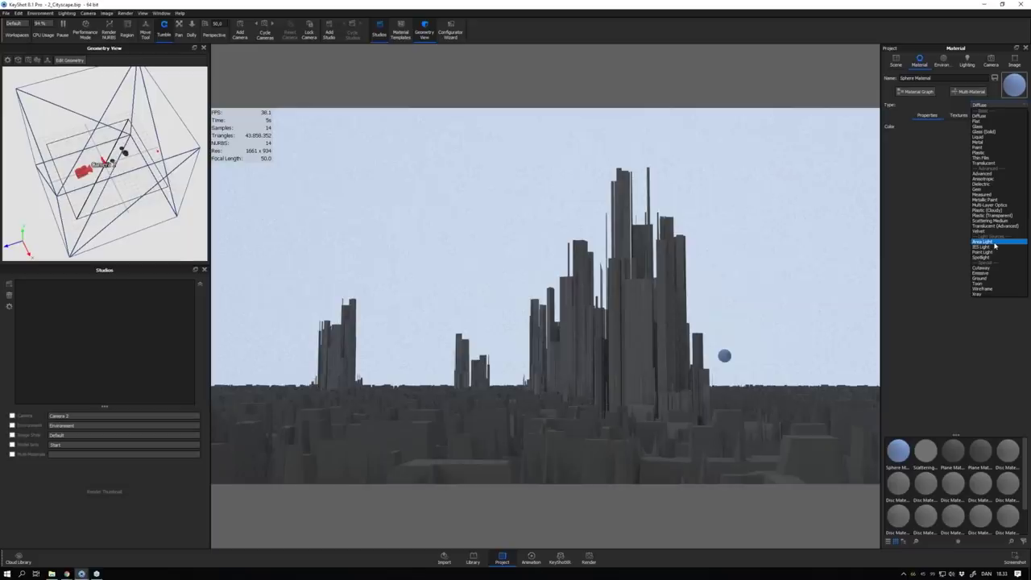
- Make the sphere an Area Light with a warm orange colour and a power of 10000 lumen
left_click(995, 246)
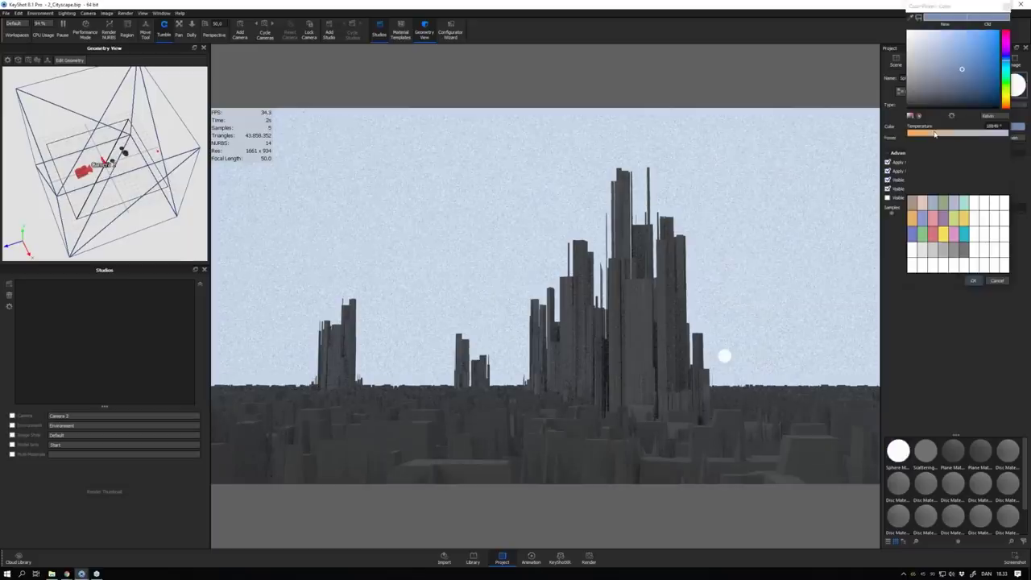
left_click(987, 137)
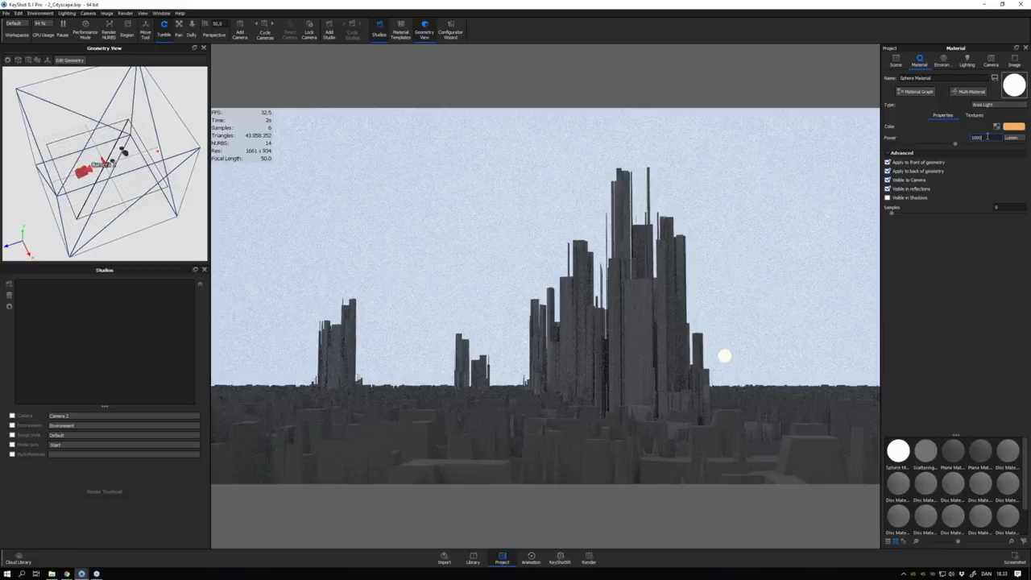
type("0")
key("Return")
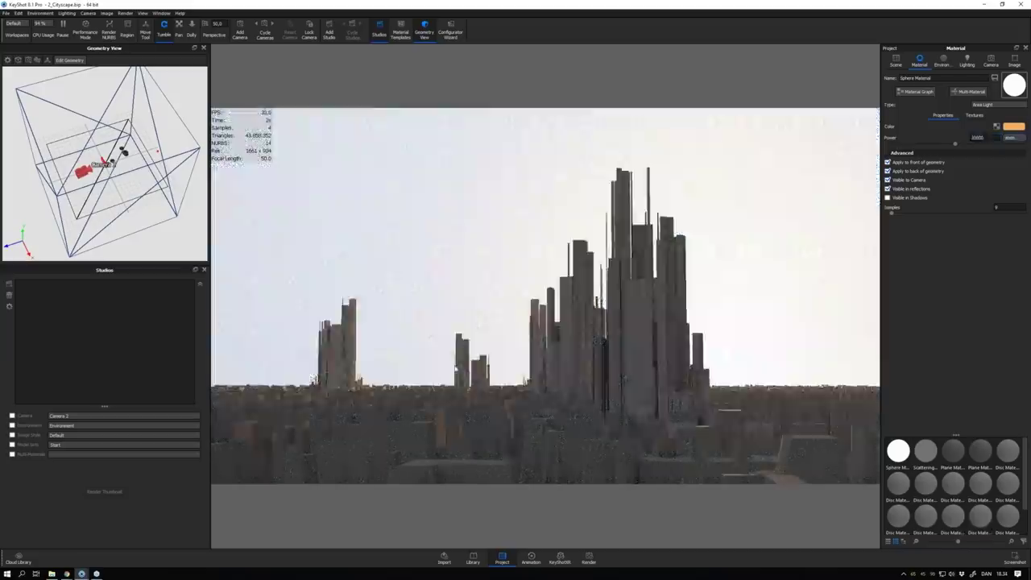
- Lower the fog cube material's Transparency Distance to about 40.8 and raise its Density for thicker haze
left_click(897, 61)
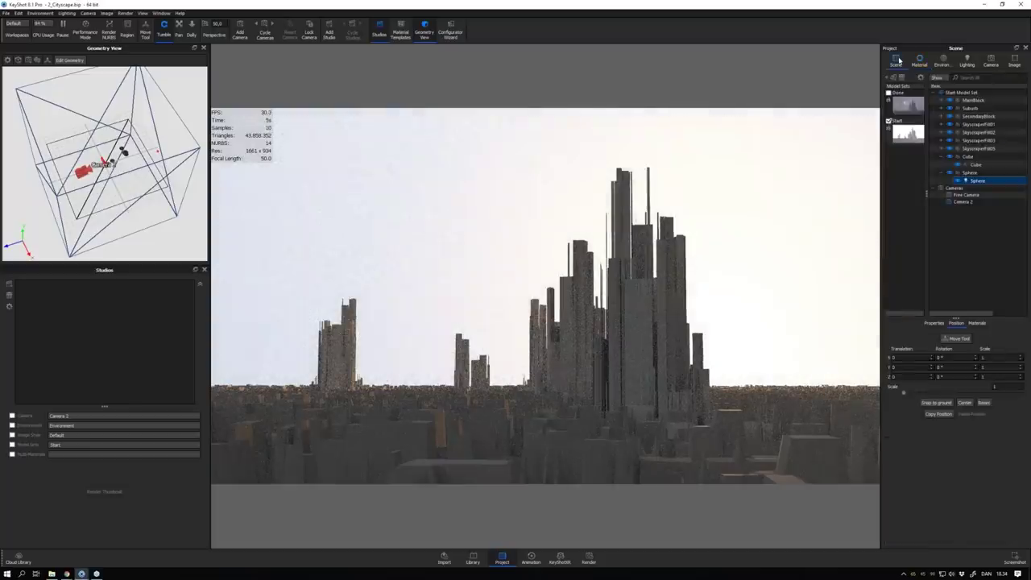
left_click(973, 165, "ctrl")
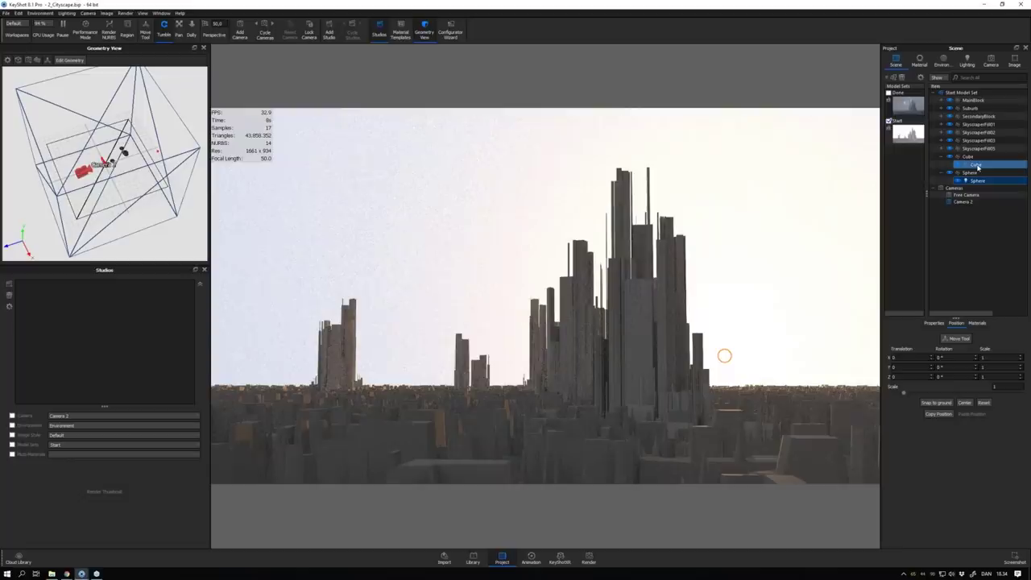
double_click(977, 166)
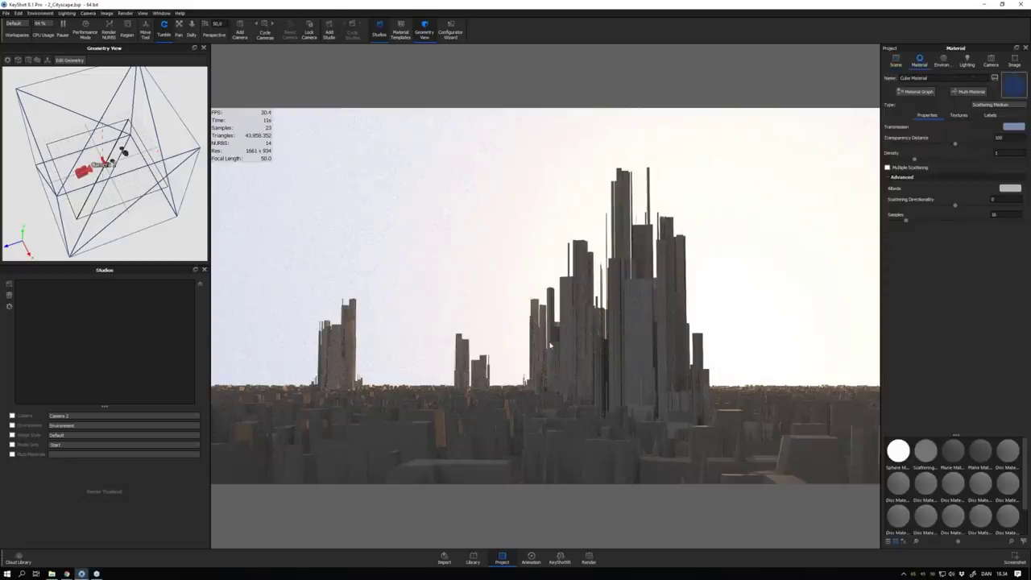
left_click_drag(955, 143, 935, 149)
left_click_drag(934, 149, 918, 147)
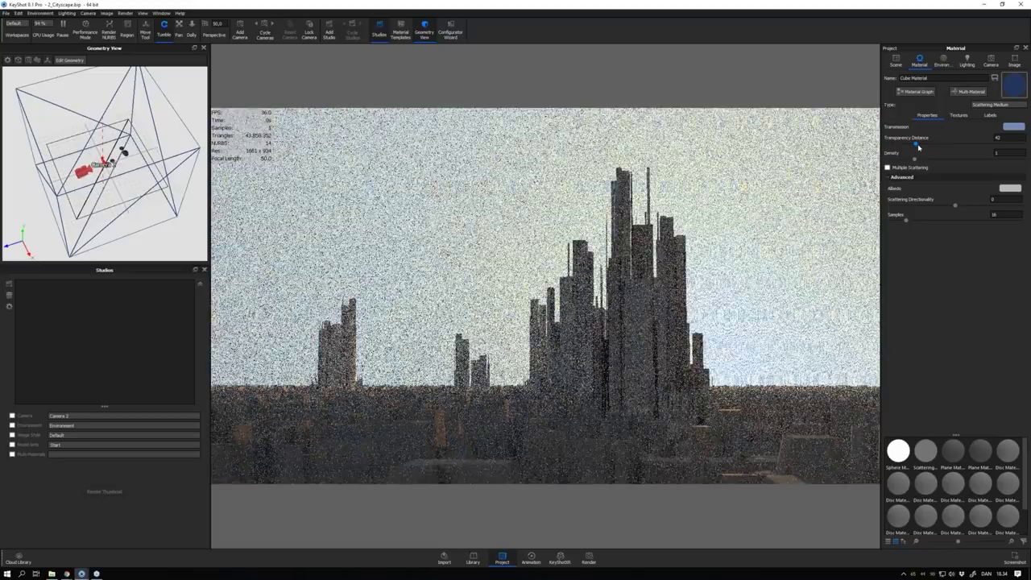
left_click_drag(914, 159, 976, 158)
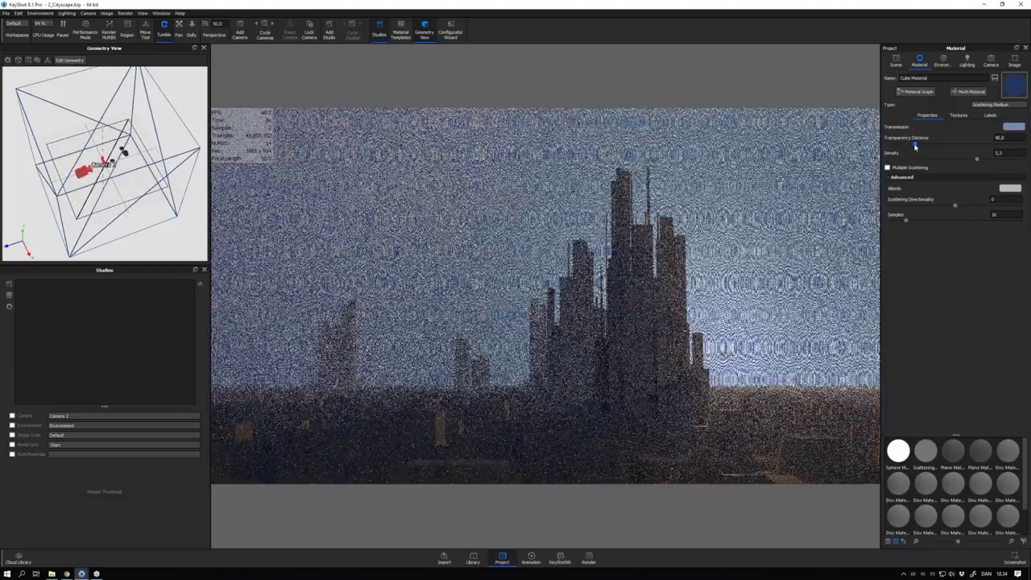
- Change the fog cube's Transmission colour to a neutral grey with 0% saturation and accept it
left_click(1013, 126)
left_click(937, 45)
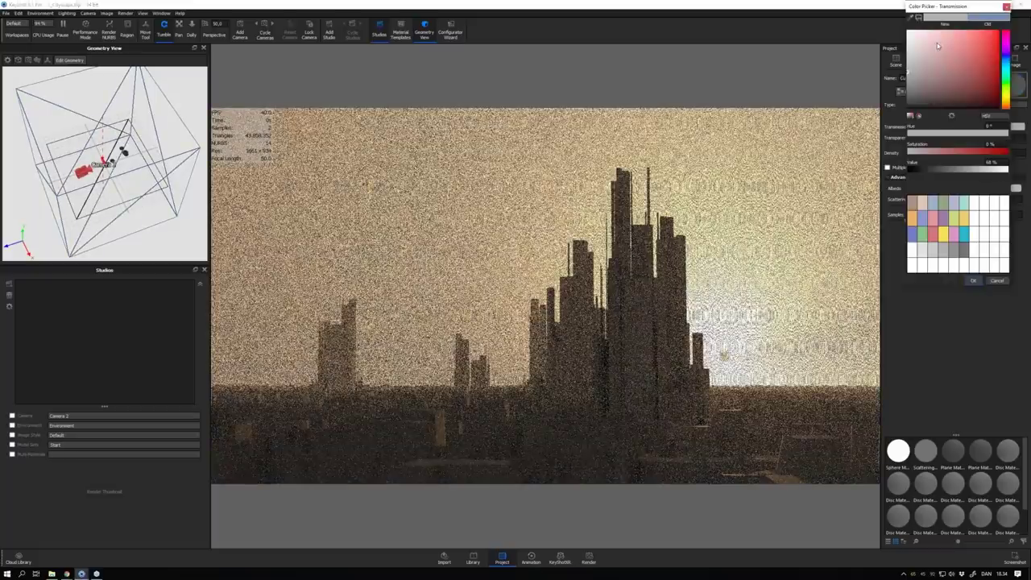
left_click(973, 280)
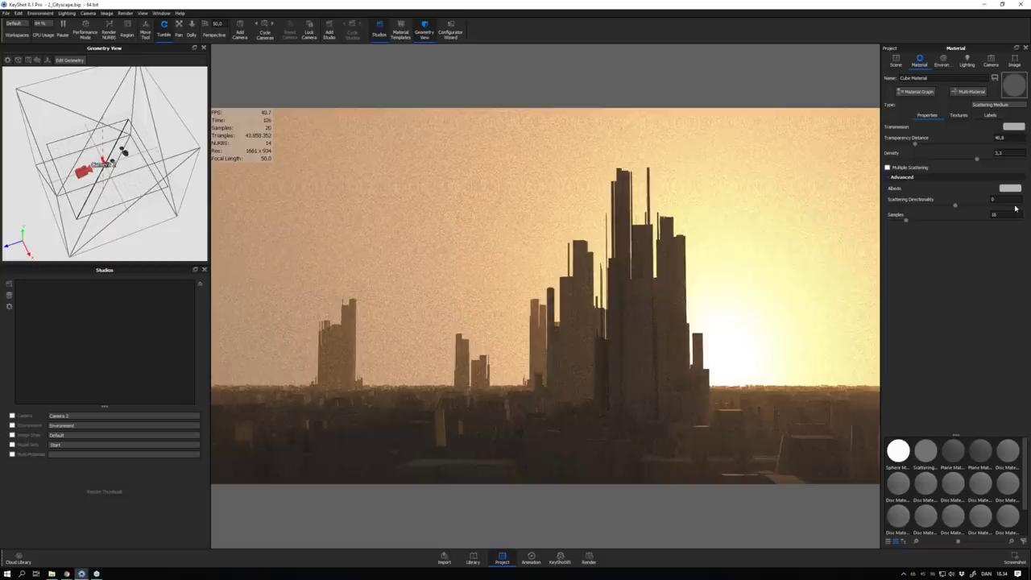
- Set the fog cube's Density to 5 and pause the real-time render
double_click(995, 153)
type("5")
key("Return")
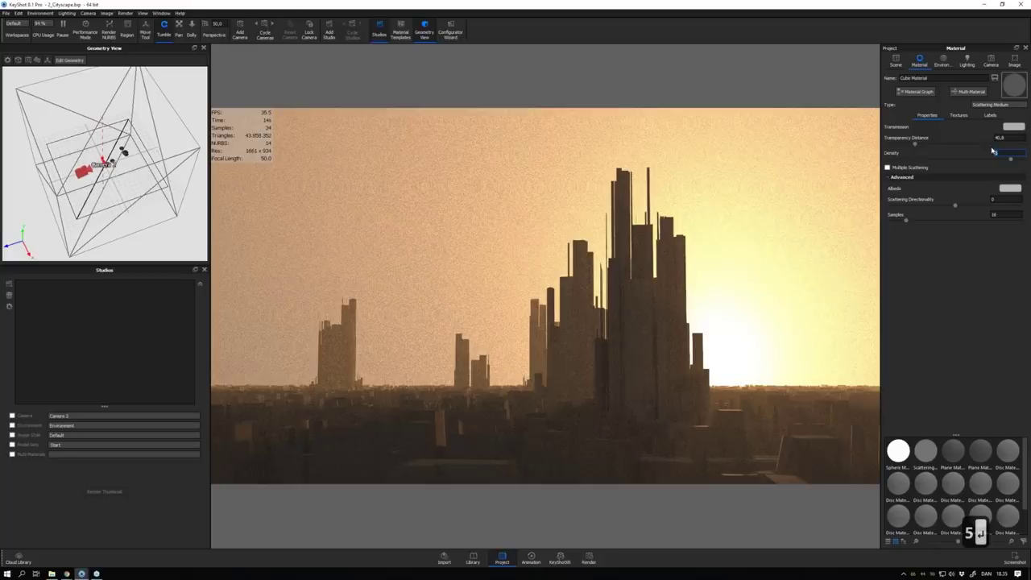
key("Return")
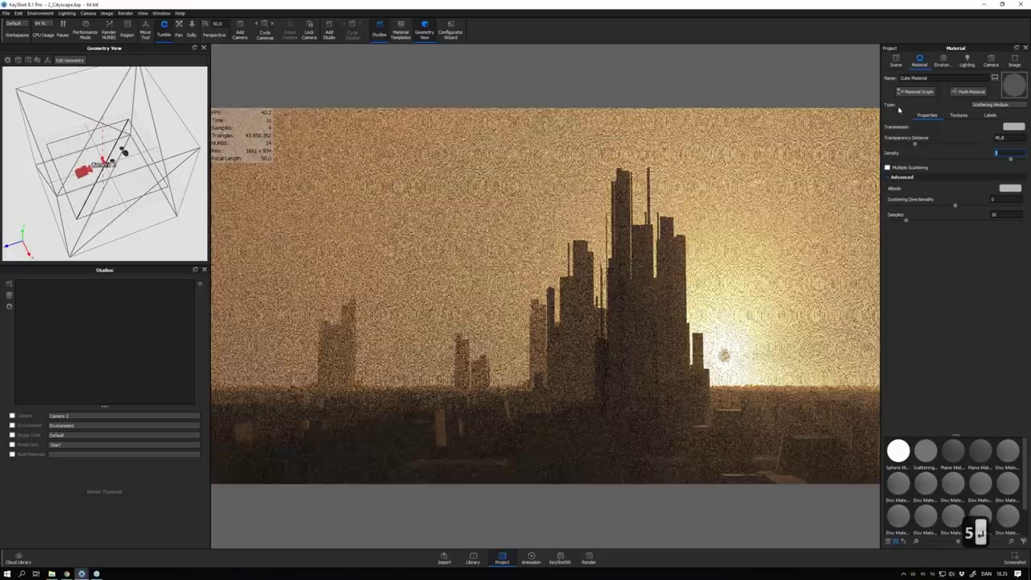
key("p")
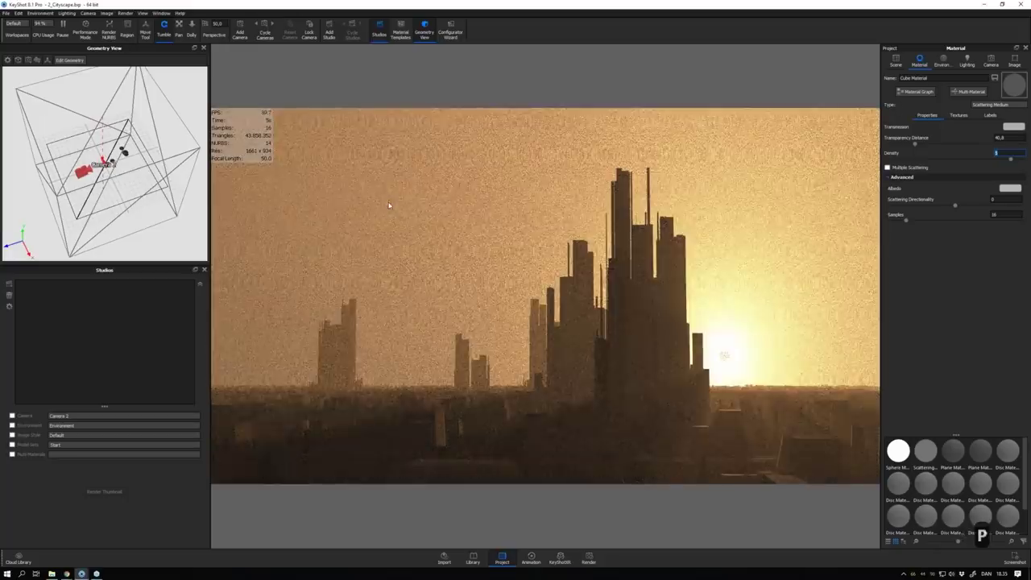
key("p")
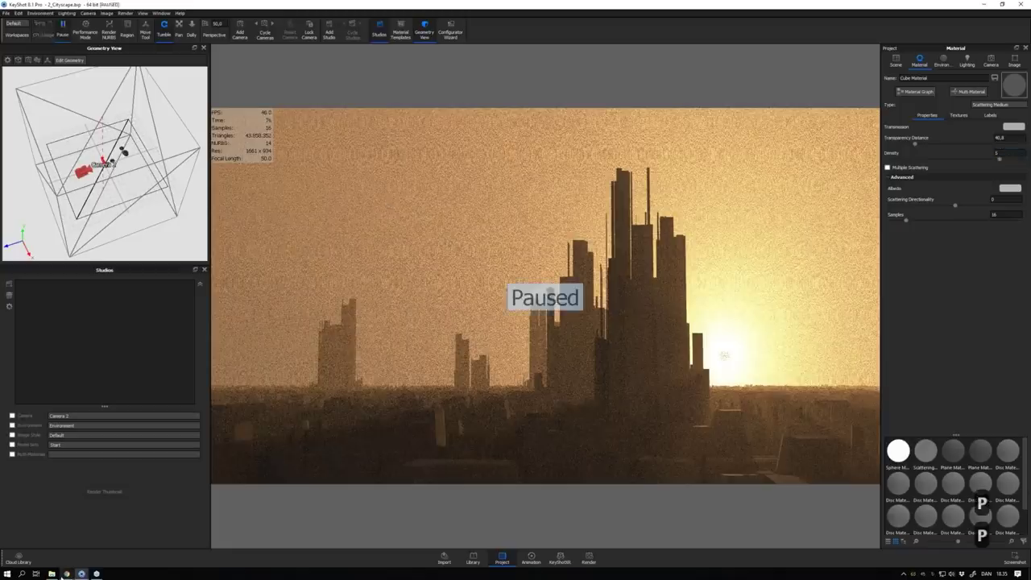
- Switch to the Google Slides deck and back to the cityscape scene, resume its real-time render briefly, and pause it again
left_click(64, 574)
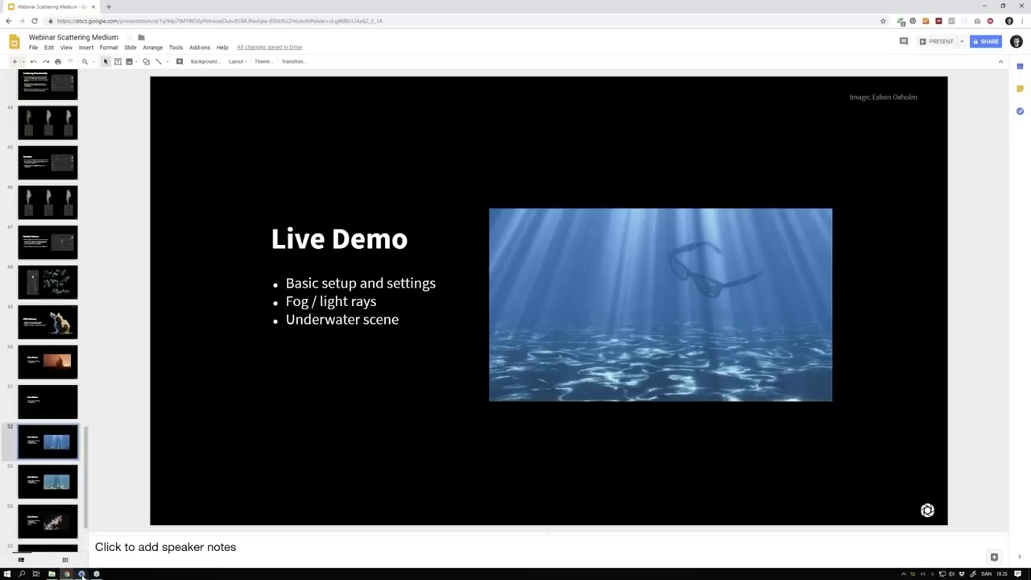
mouse_move(80, 574)
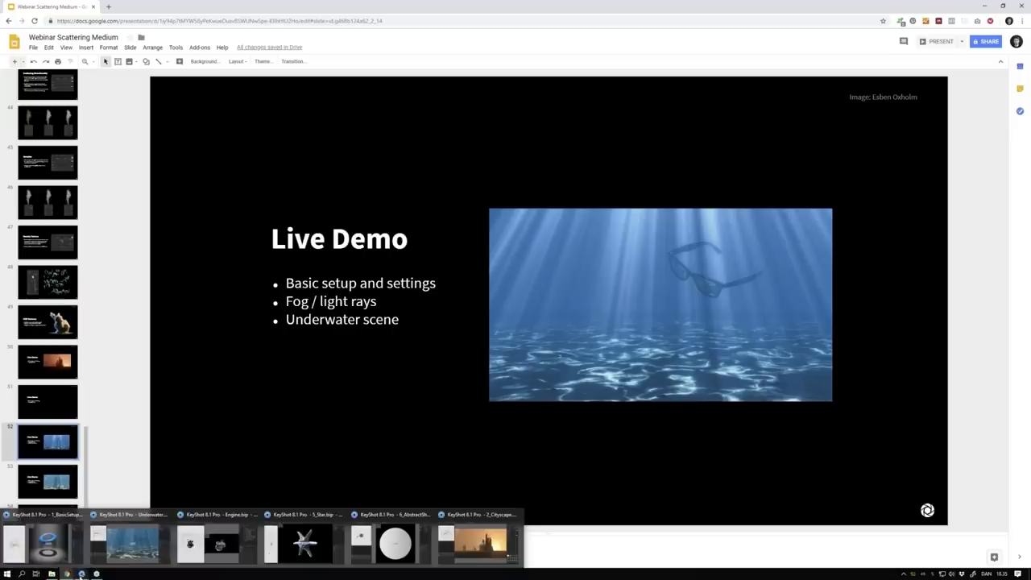
left_click(442, 545)
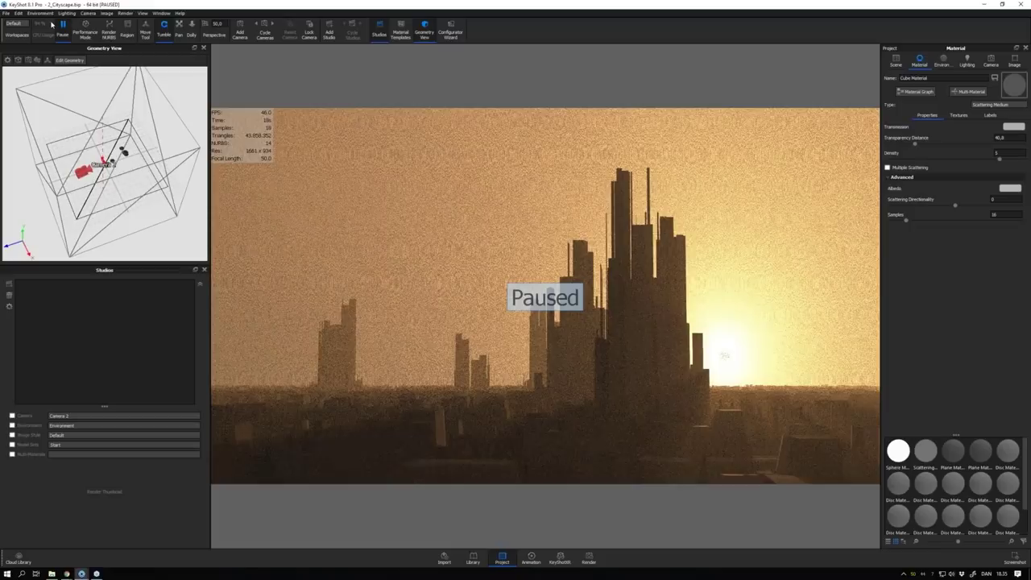
left_click(60, 30)
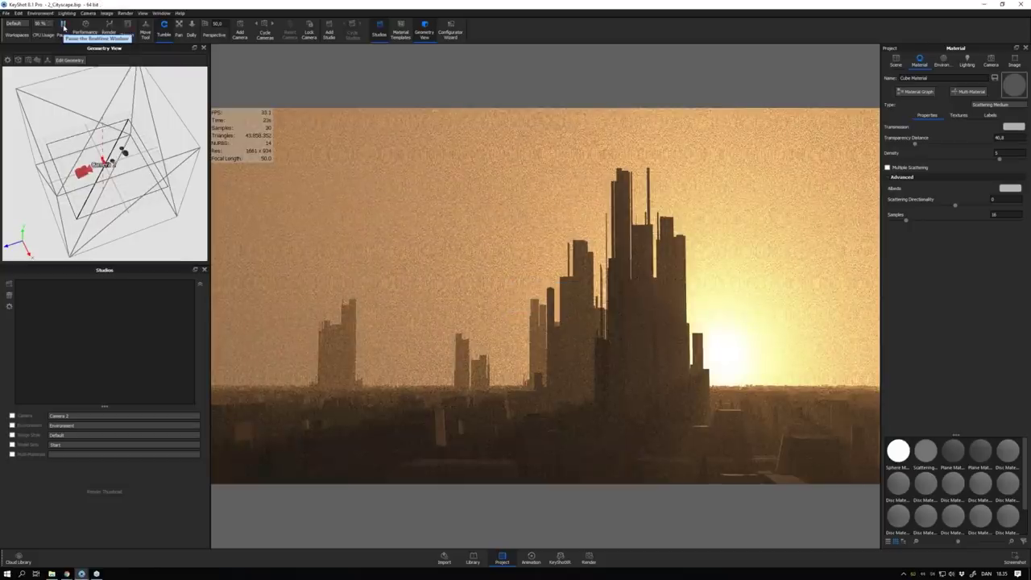
left_click(63, 27)
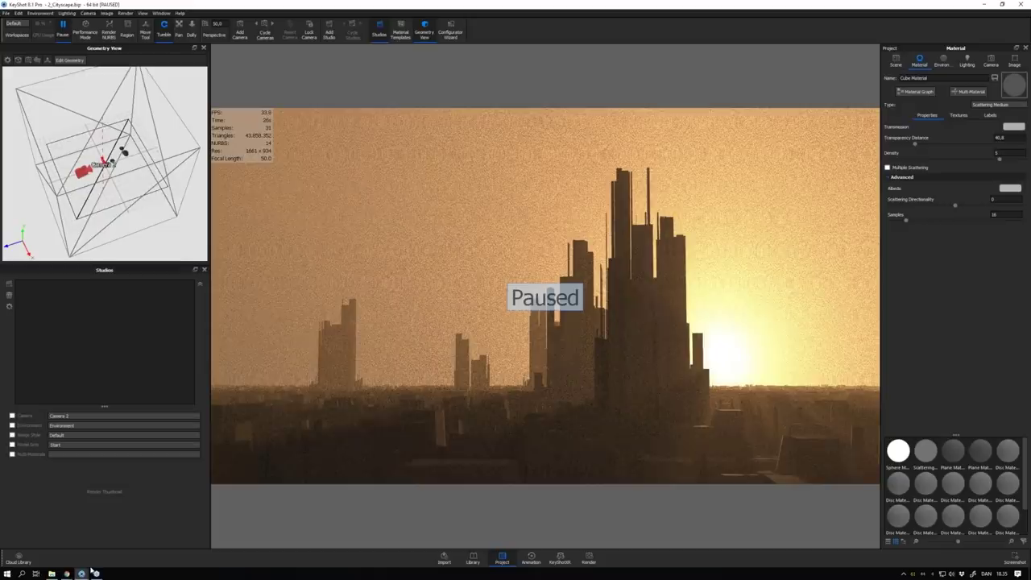
- Switch to the Google Slides deck, present it from the cityscape Live Demo slide, and play the light-ray animation on slide 51
left_click(474, 542)
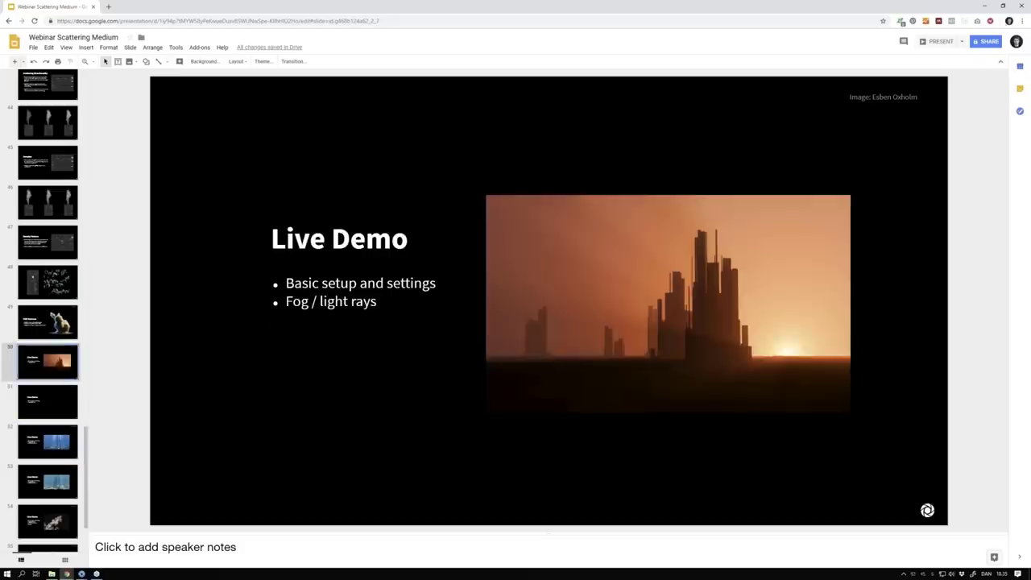
left_click(940, 42)
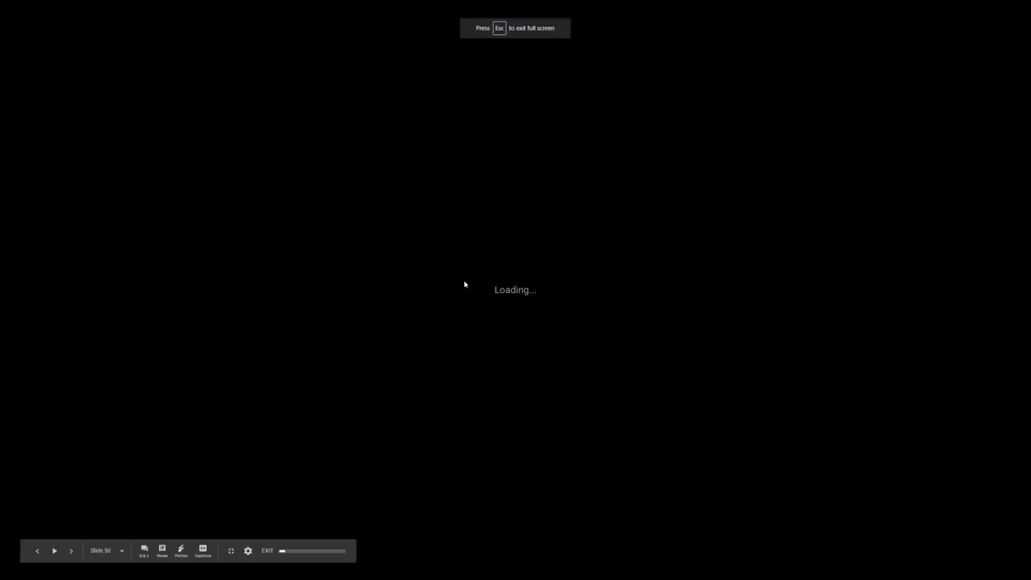
left_click(460, 285)
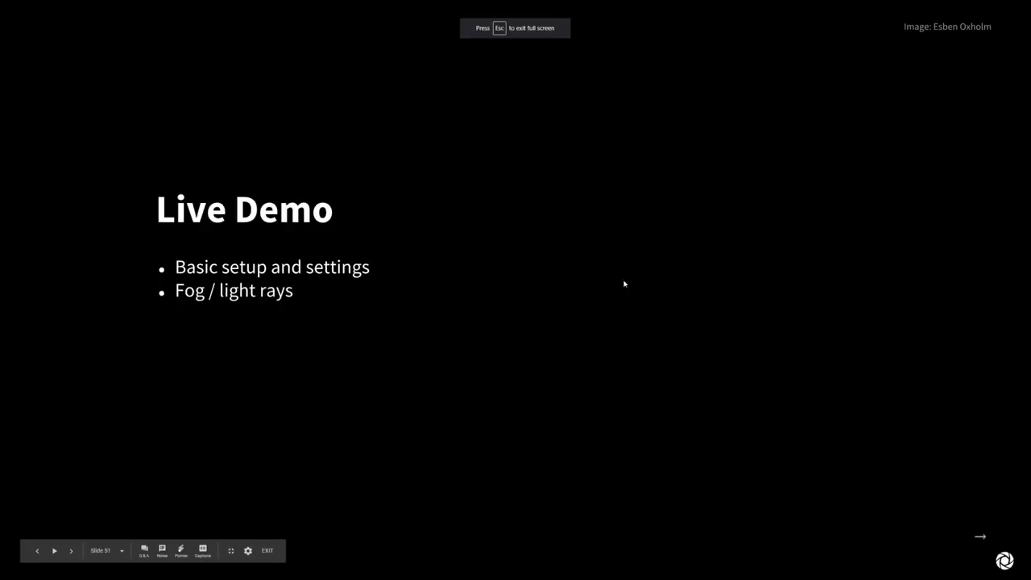
left_click(665, 290)
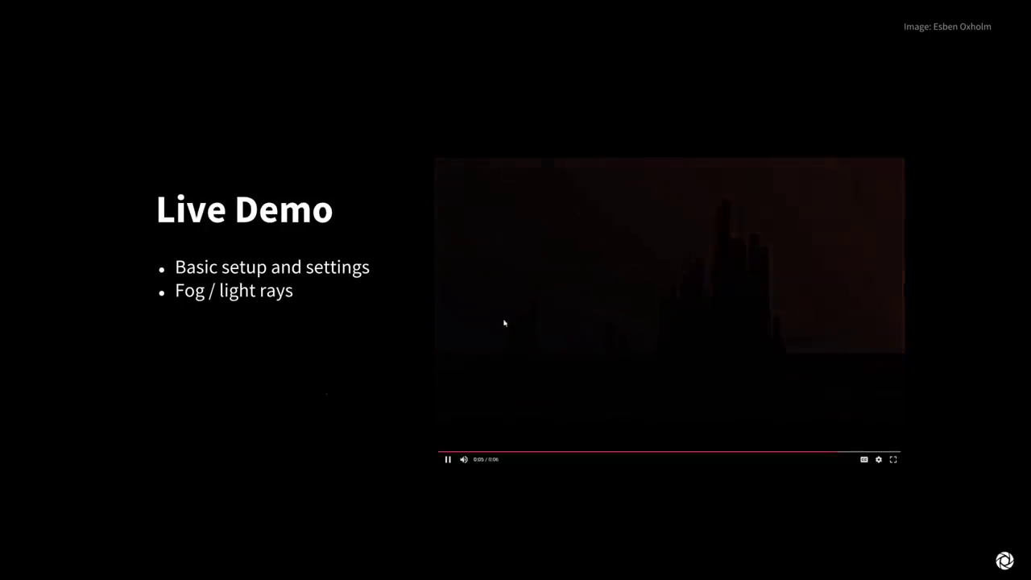
- Advance to the underwater animation on slide 53, play it, and pause it near the end
key("Right")
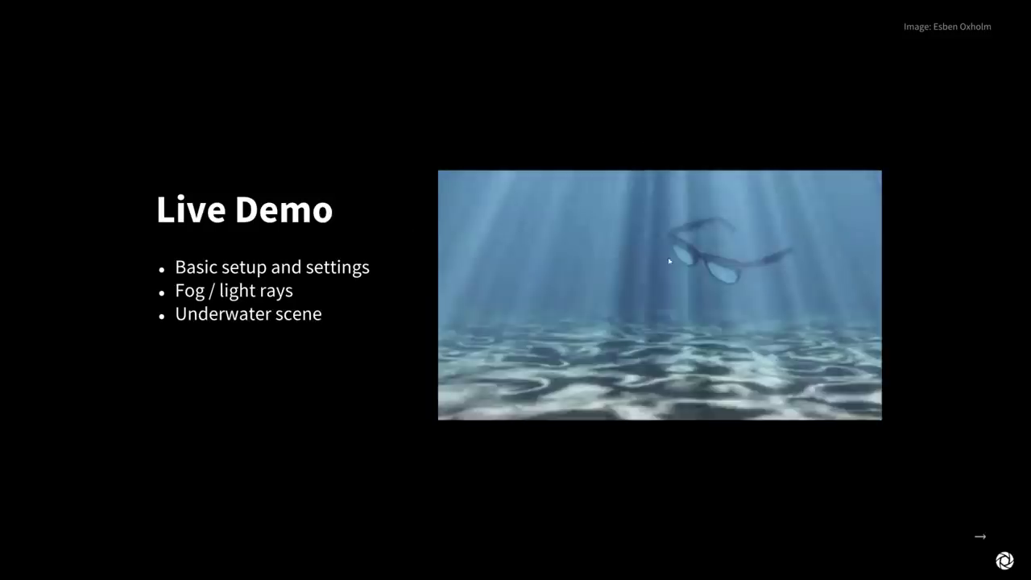
left_click(671, 288)
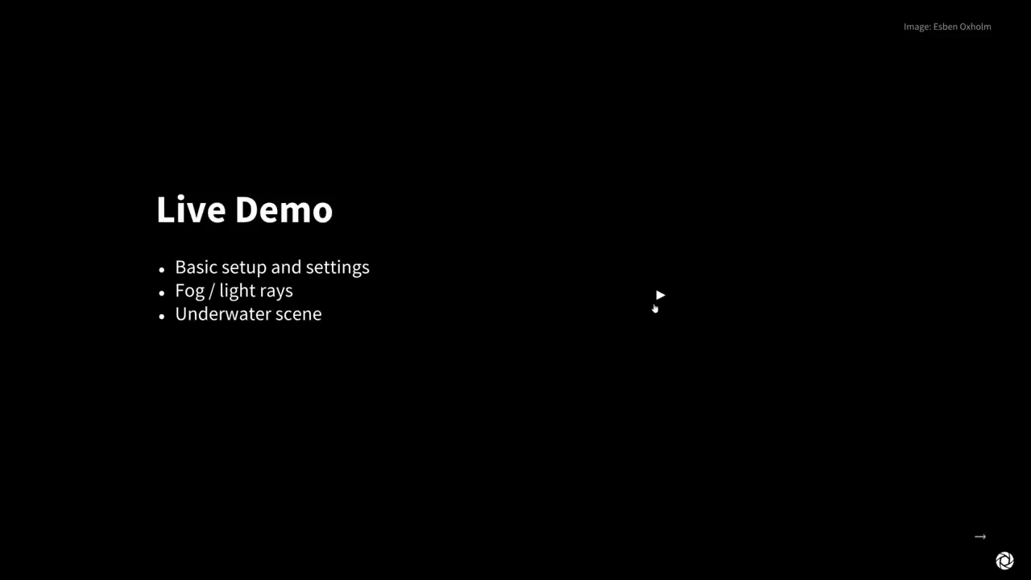
left_click(659, 295)
left_click(660, 295)
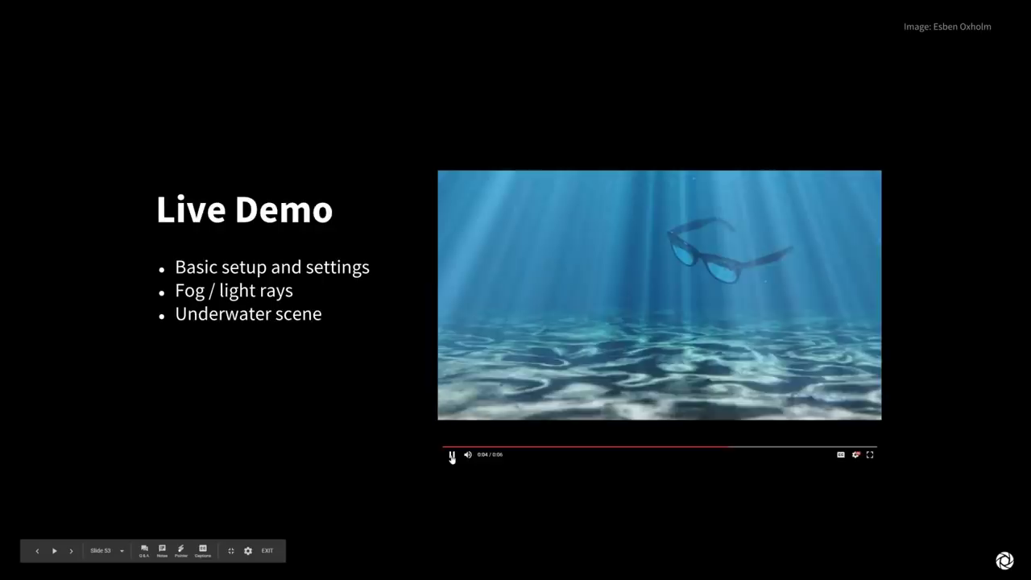
left_click(452, 456)
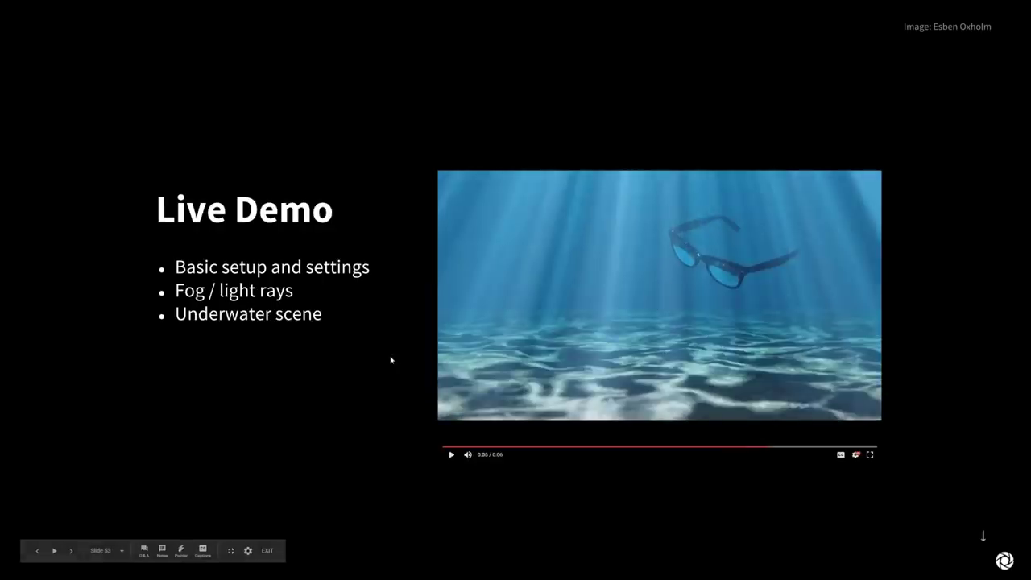
- Advance the presentation to the Smoke slide of the Live Demo section, revisiting the underwater slide once
key("Down")
left_click(267, 400)
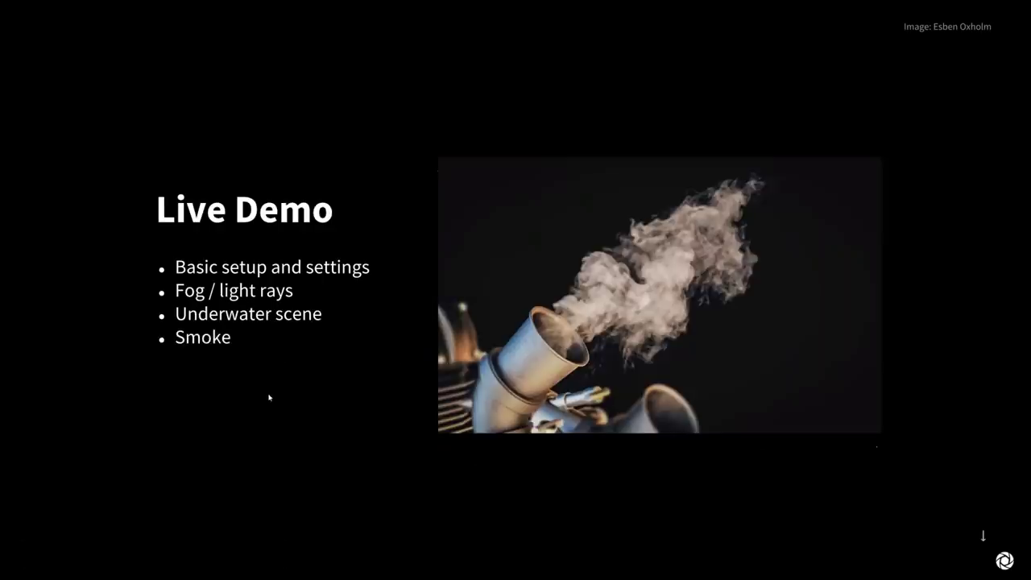
key("Left")
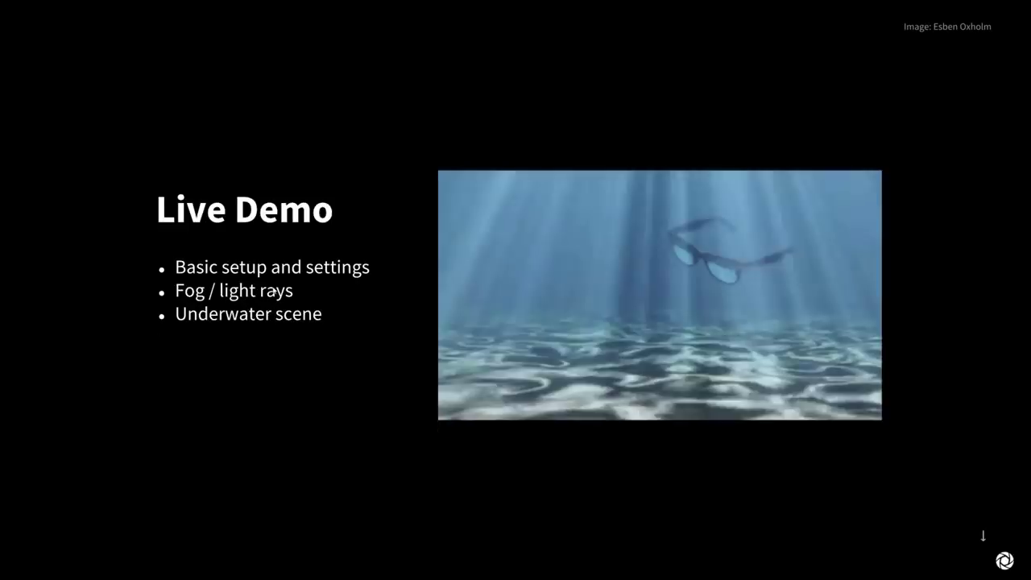
key("Down")
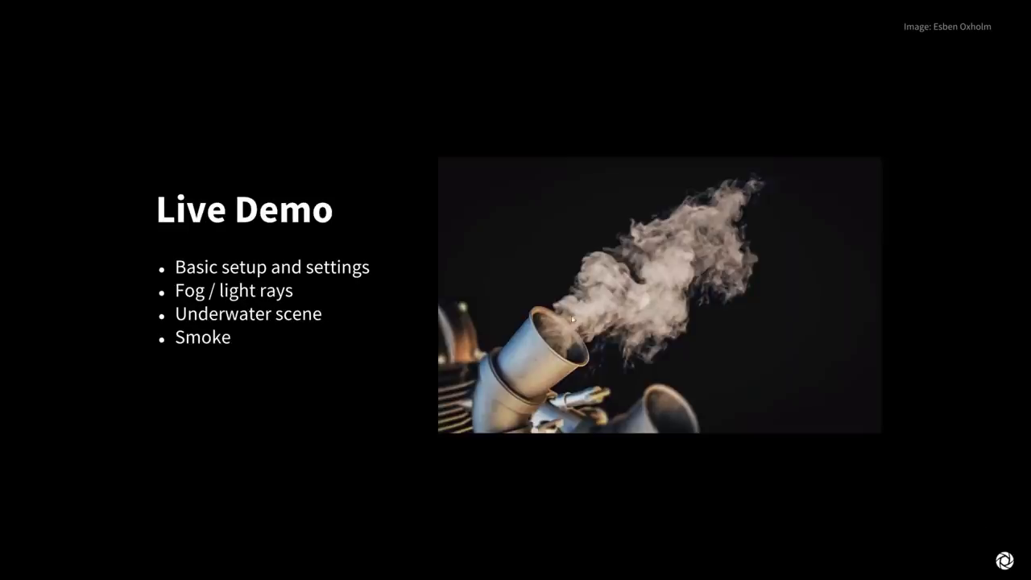
- Switch to the Engine.bip scene in KeyShot, resume its real-time render, and choose a CPU usage limit
key("alt+Tab")
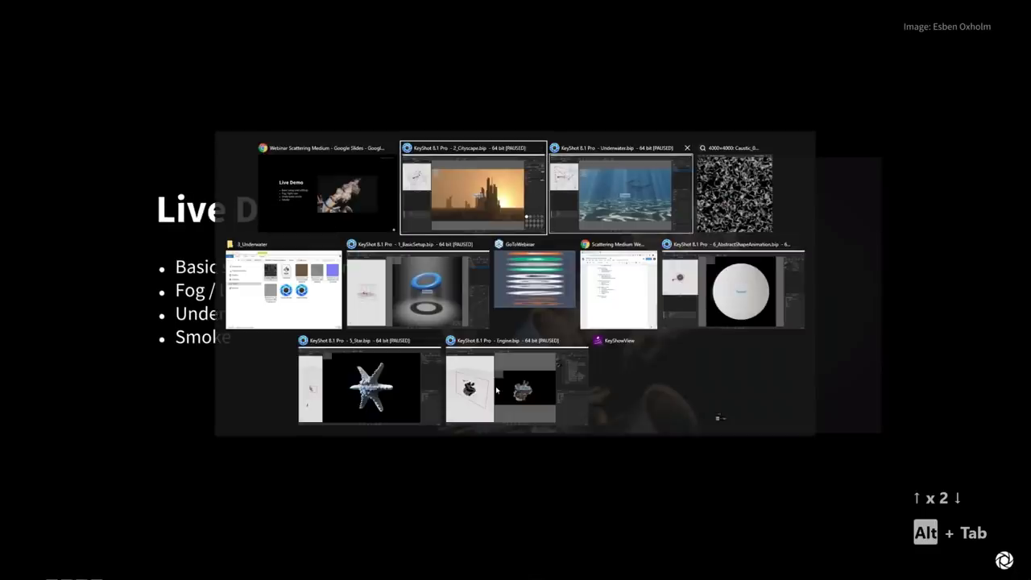
left_click(496, 391)
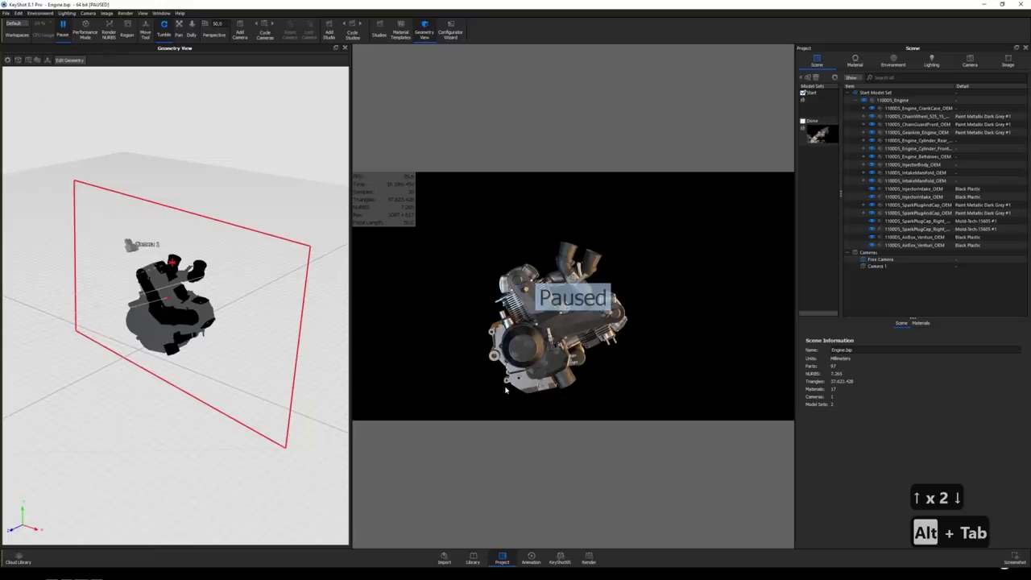
left_click(61, 28)
left_click(49, 28)
left_click(48, 72)
left_click_drag(673, 275, 567, 252)
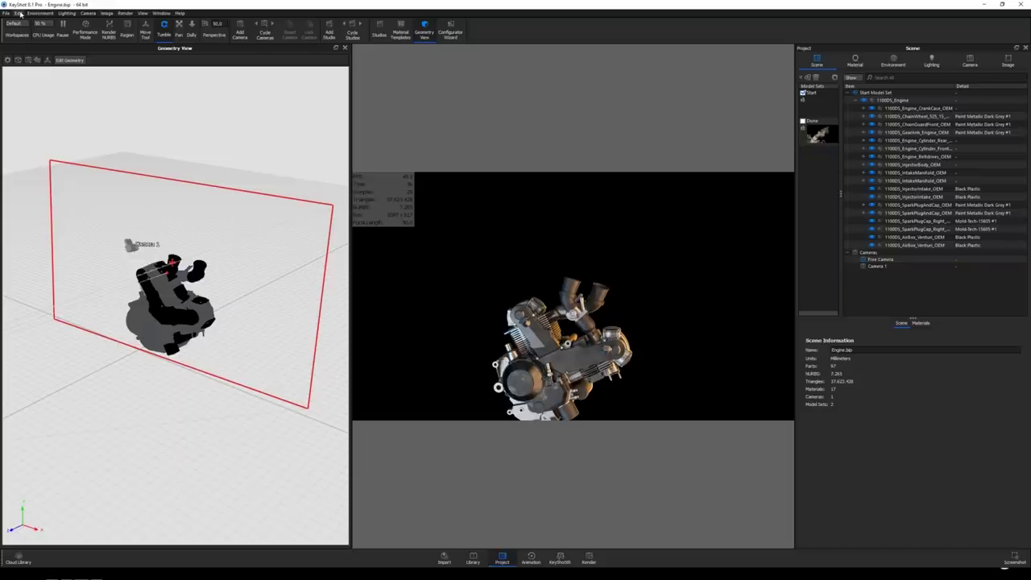
- Add a sphere to the engine scene and move it just above the two upright pipes, to about X 337 and Y 707
left_click(19, 14)
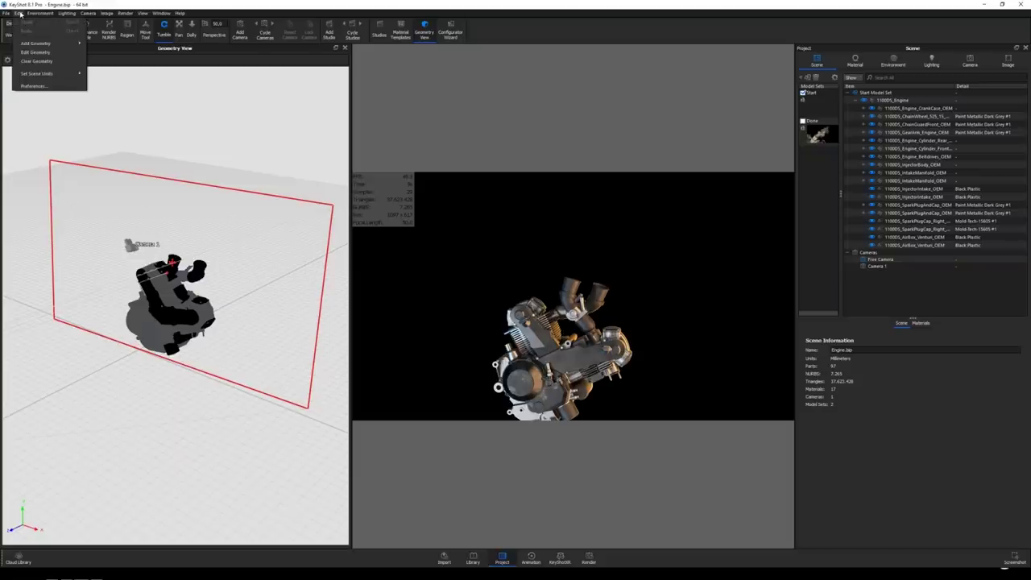
mouse_move(25, 43)
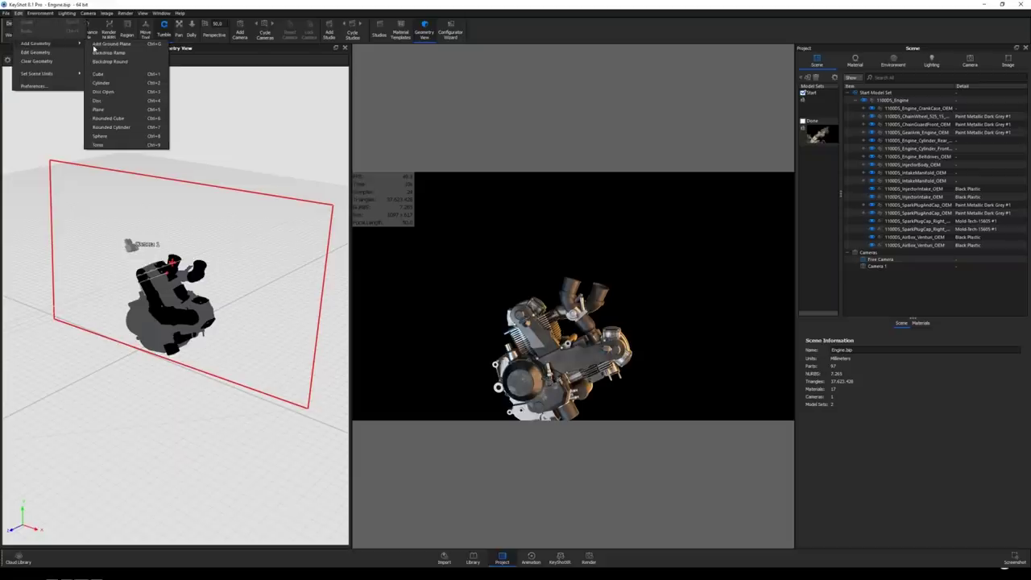
left_click(123, 141)
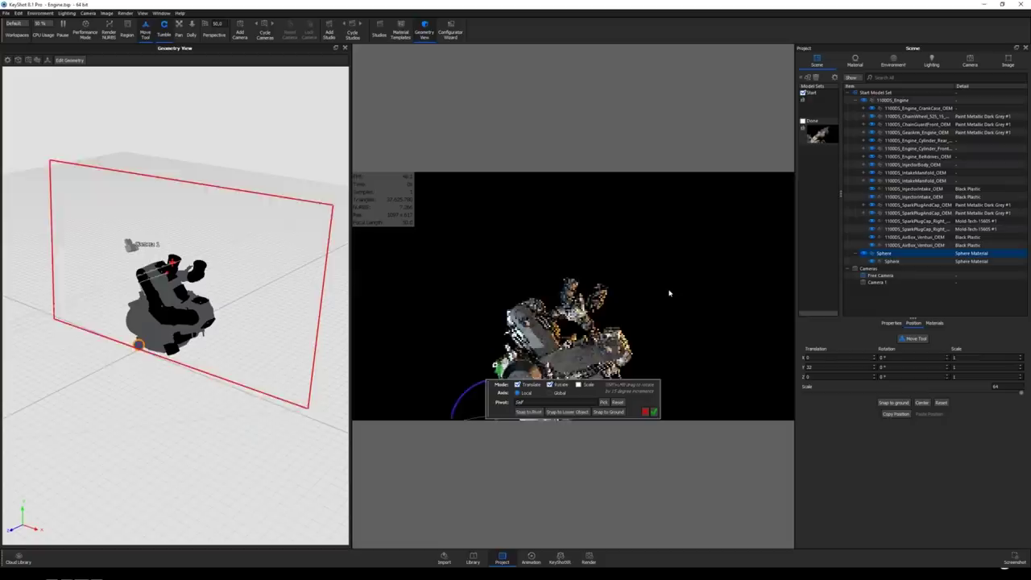
middle_click_drag(669, 293, 683, 197)
left_click_drag(683, 196, 665, 245)
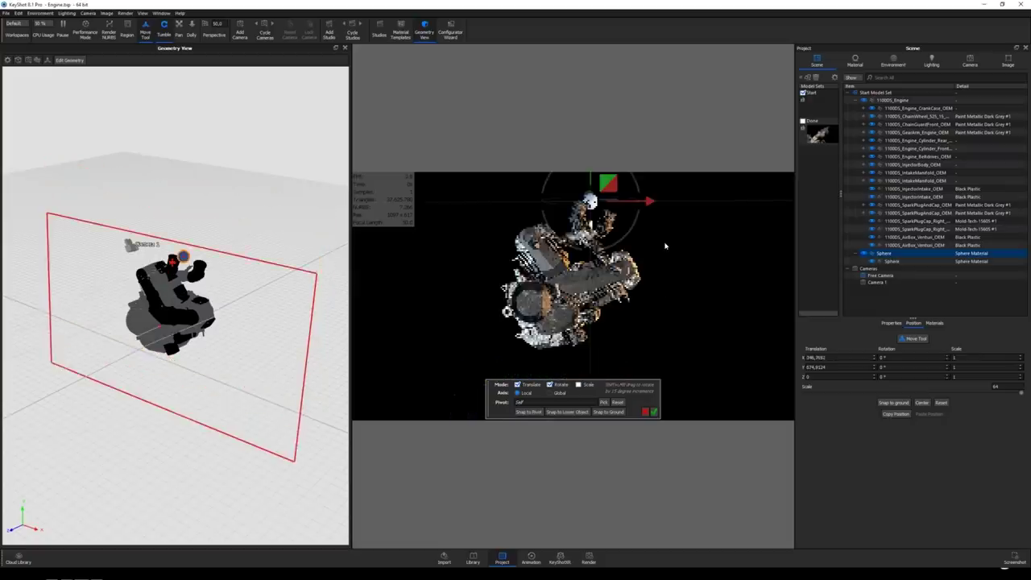
middle_click_drag(665, 246, 658, 354)
left_click_drag(601, 290, 599, 281)
- Scale the sphere up to about 439 and raise it to about Y 847 so it rests above the engine's pipes
left_click(578, 385)
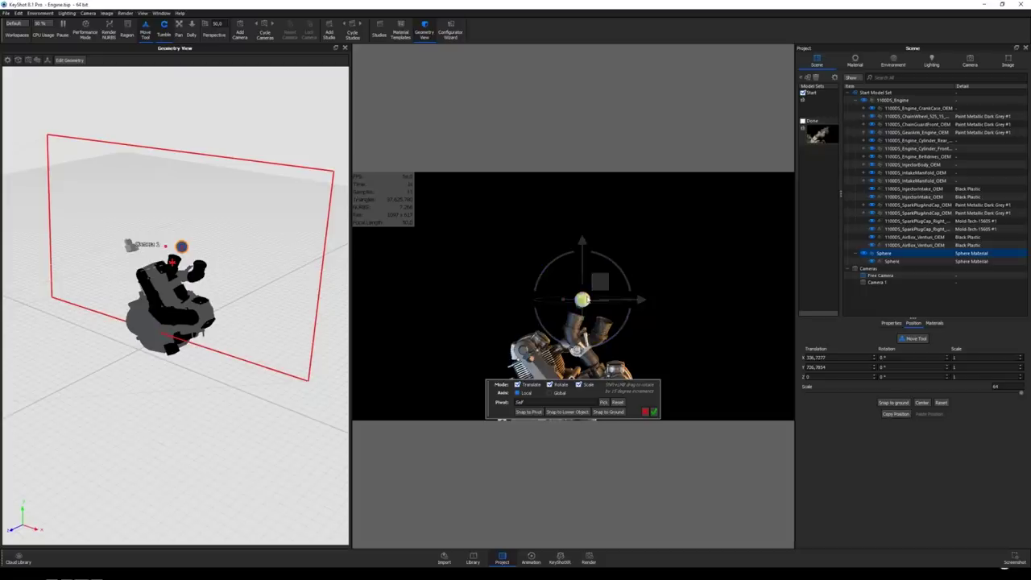
left_click_drag(582, 300, 609, 256)
left_click_drag(332, 287, 177, 239)
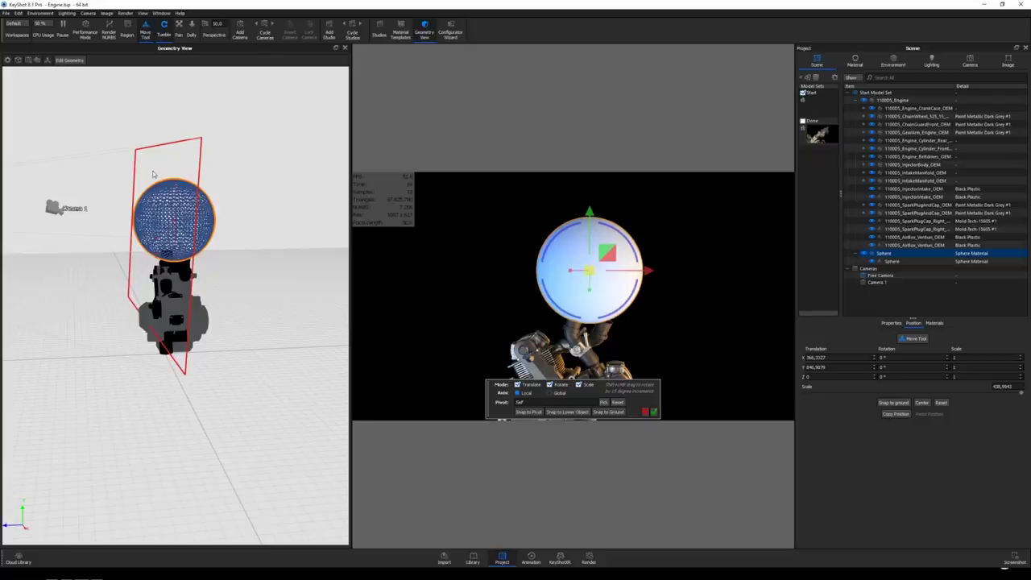
left_click_drag(231, 217, 241, 271)
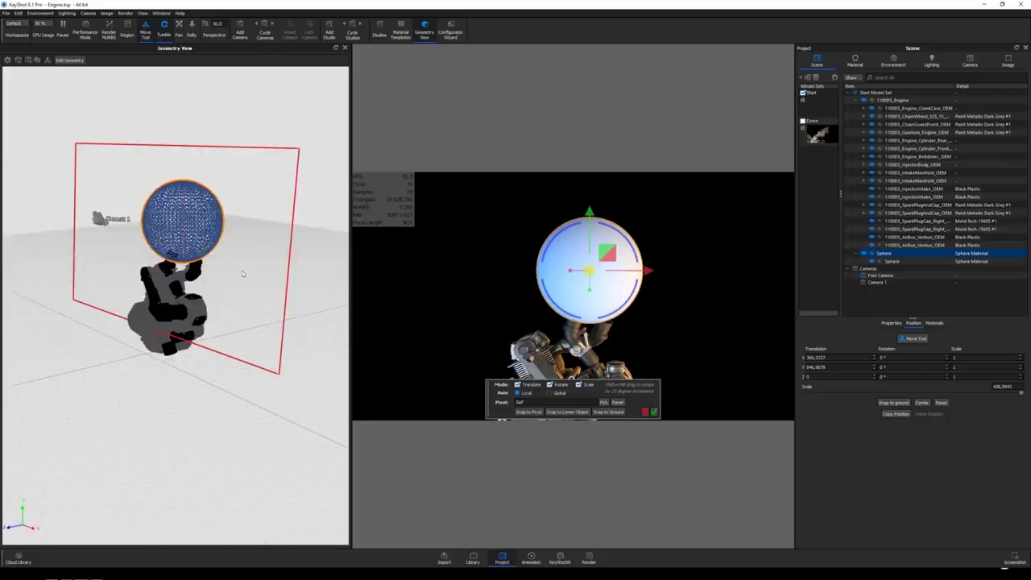
left_click(653, 411)
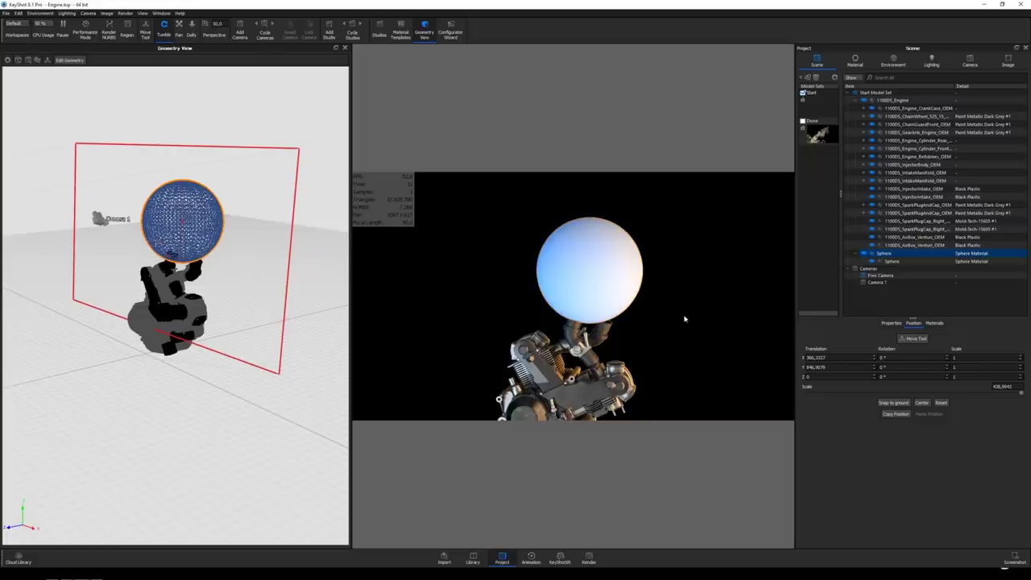
- Change the sphere's material type from Diffuse to Scattering Medium and enlarge the material properties area
left_click(604, 275)
double_click(603, 275)
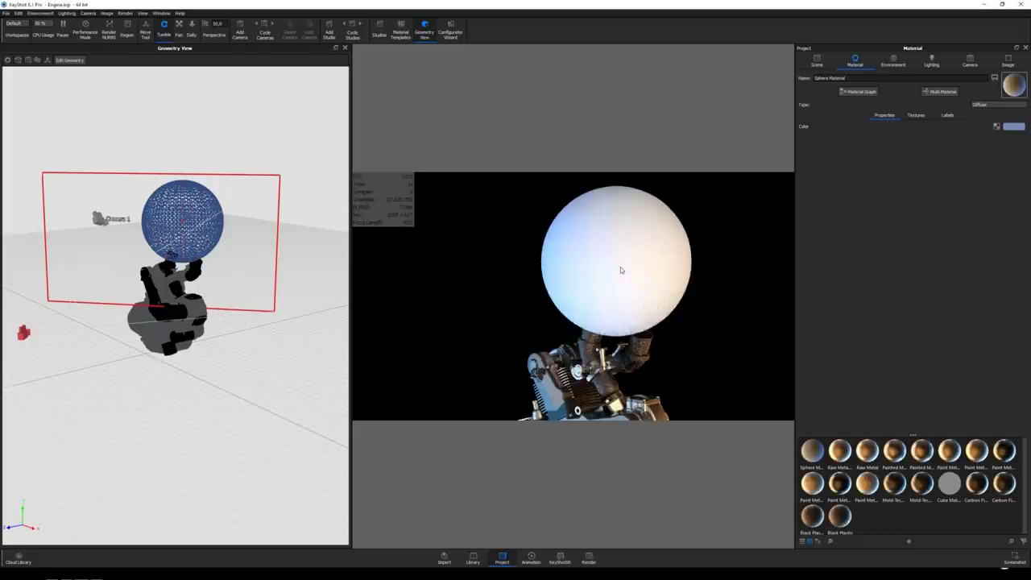
left_click(978, 105)
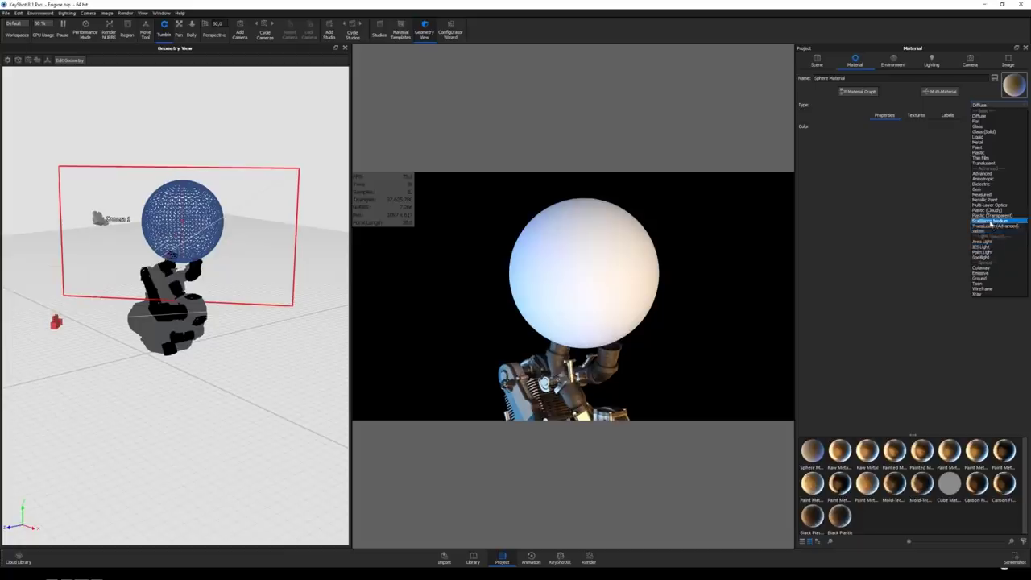
left_click(989, 220)
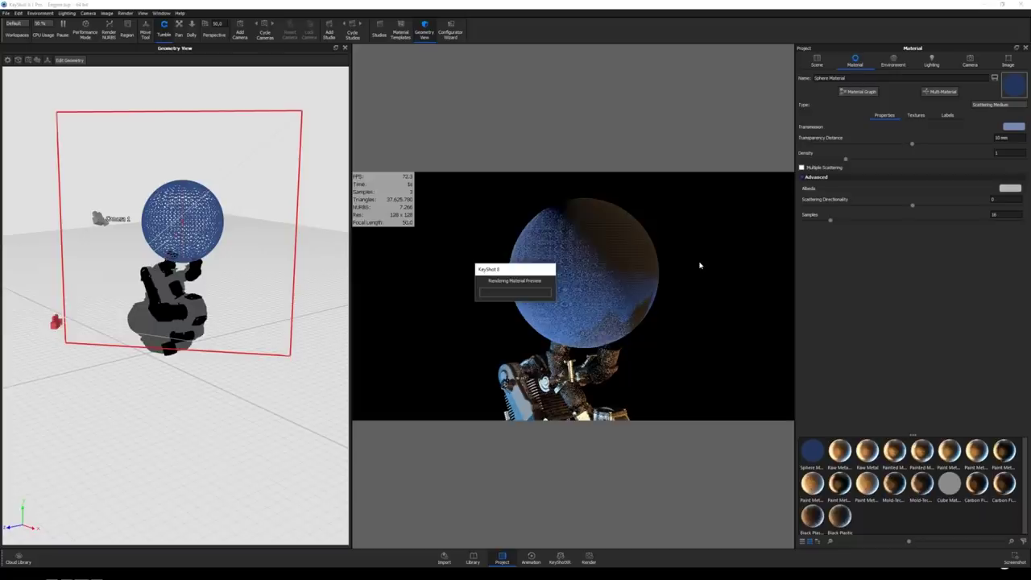
left_click_drag(918, 510, 918, 457)
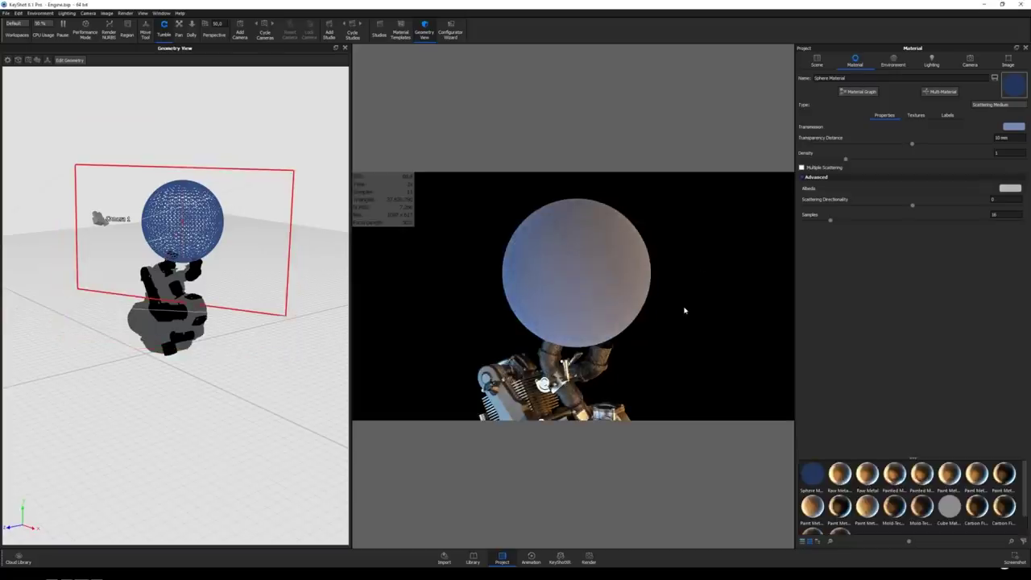
left_click_drag(697, 285, 700, 284)
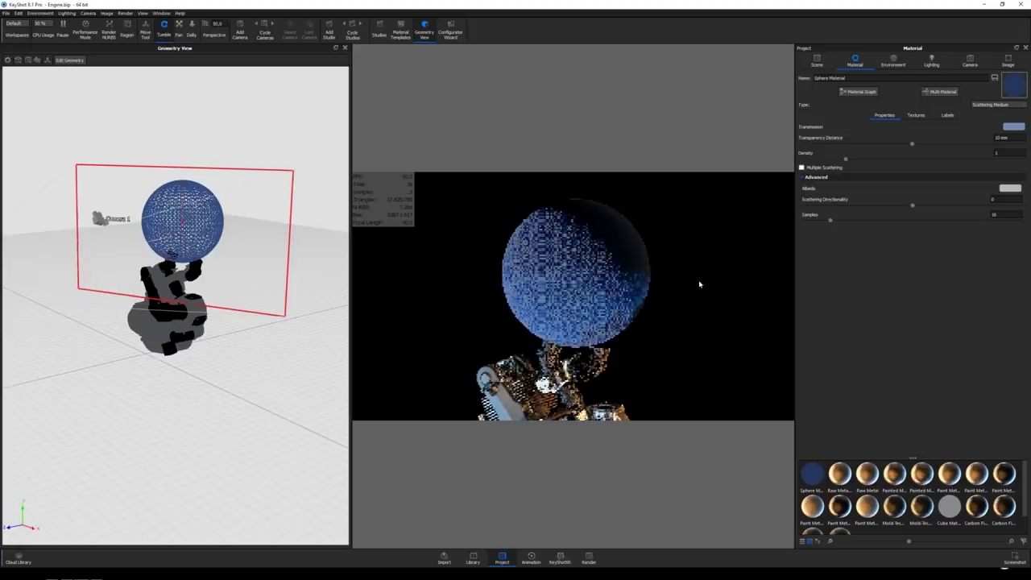
- Apply the smoke2.vdb volume map as the sphere material's Density Texture
left_click(913, 118)
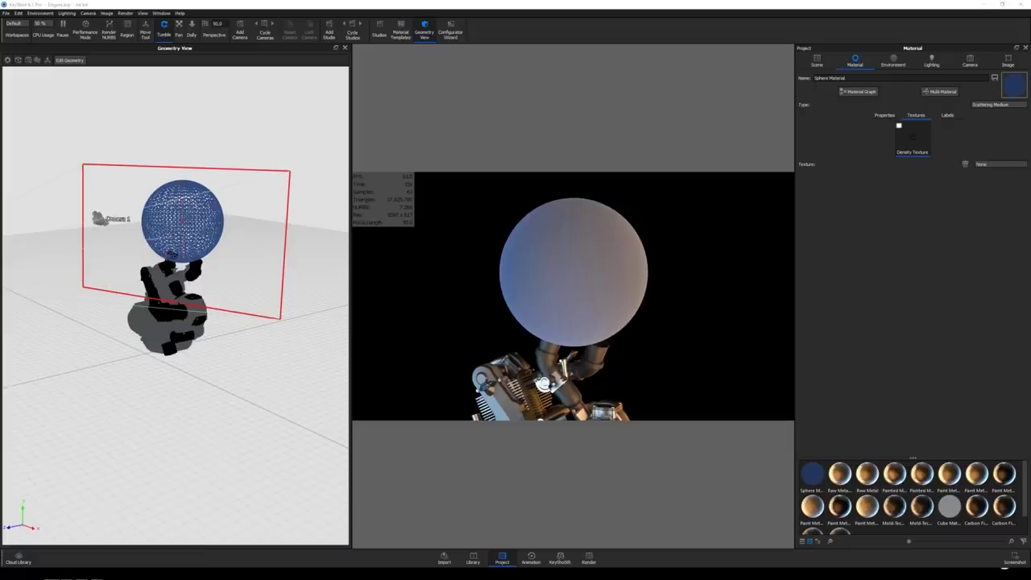
left_click_drag(395, 242, 906, 143)
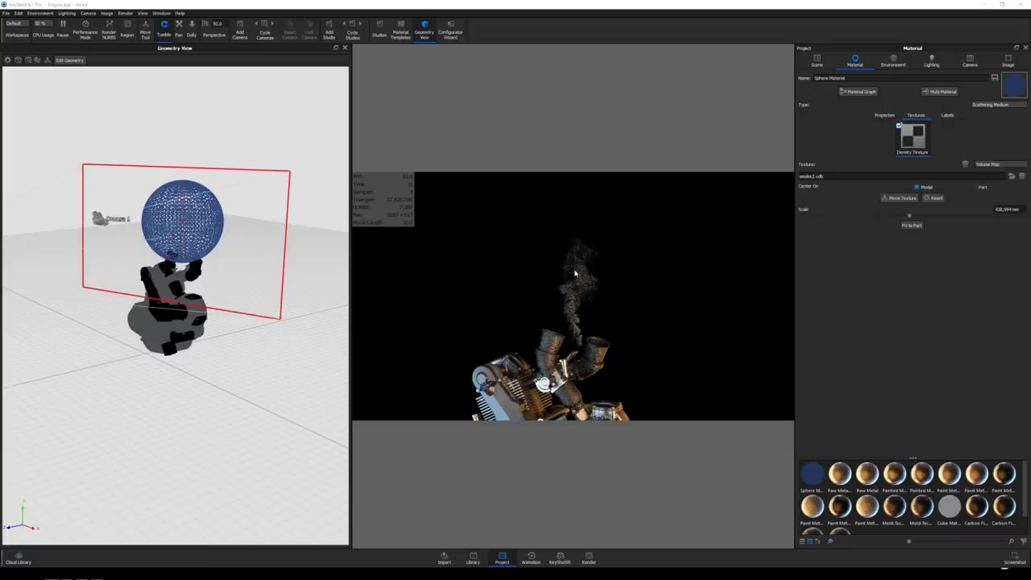
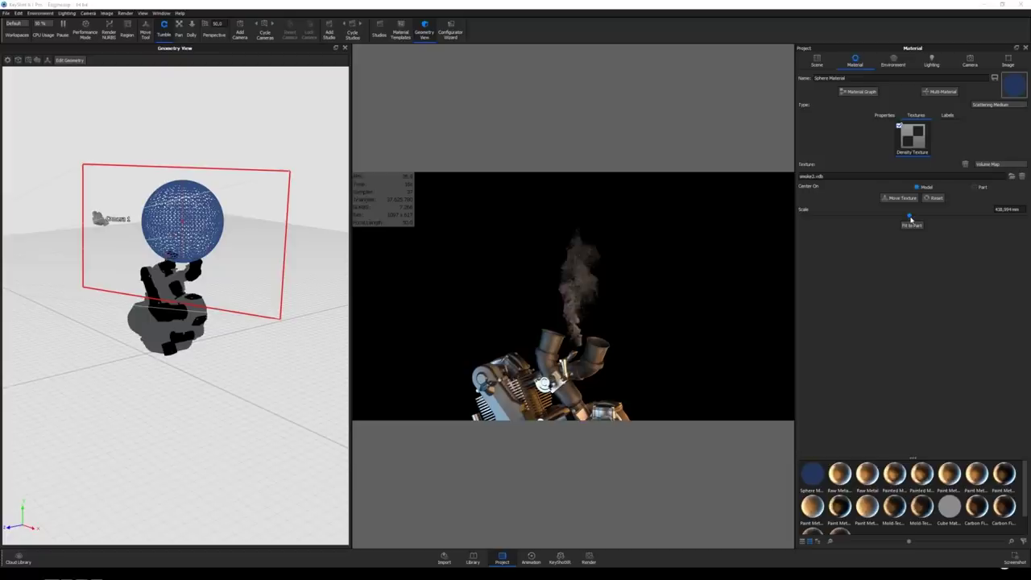
- Try repositioning the smoke volume map with the Move Texture tool, confirm it and fit the texture to the part
left_click(910, 217)
left_click(892, 197)
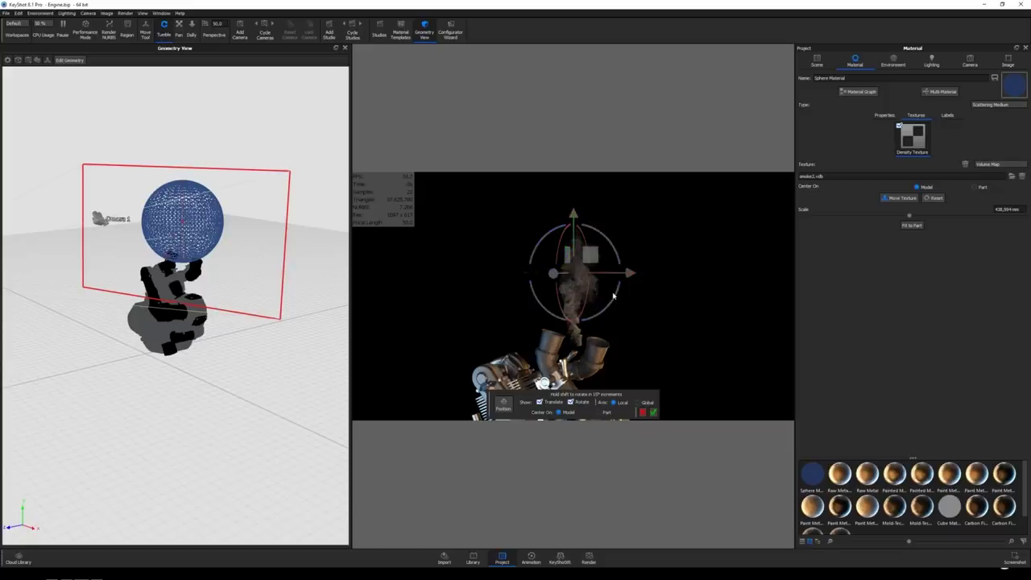
left_click_drag(660, 322, 636, 351)
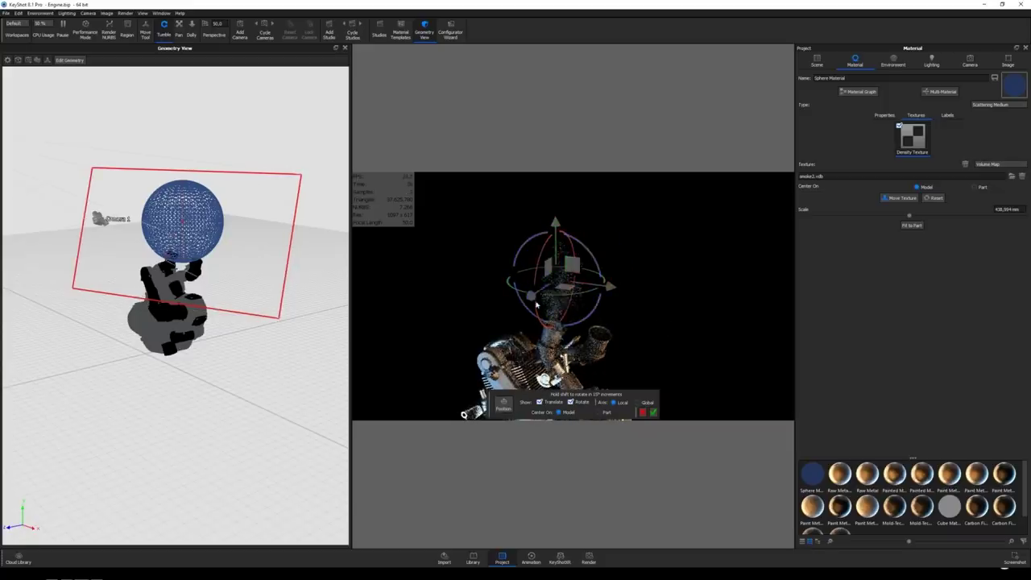
left_click_drag(531, 295, 543, 289)
left_click(653, 413)
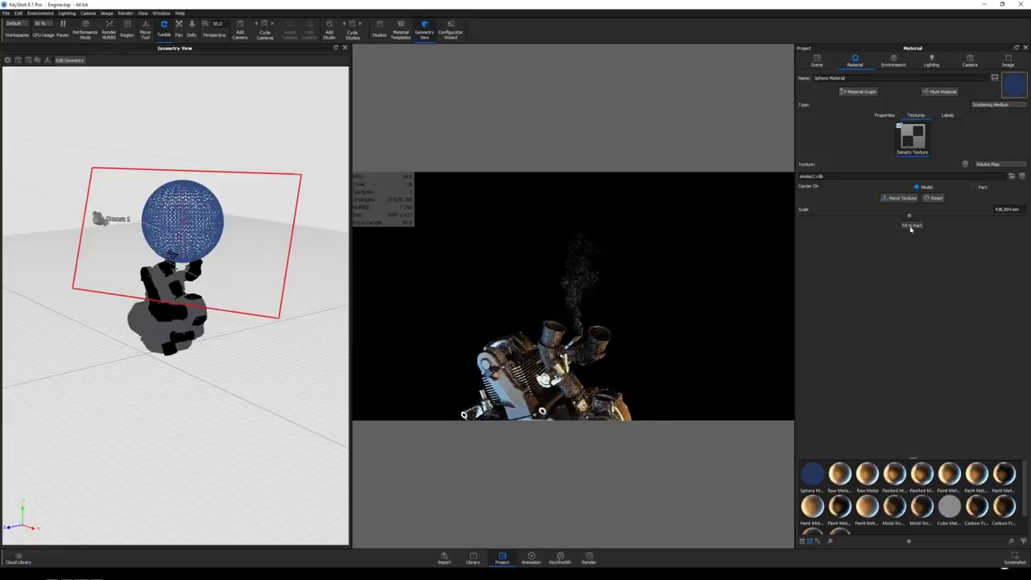
left_click(911, 226)
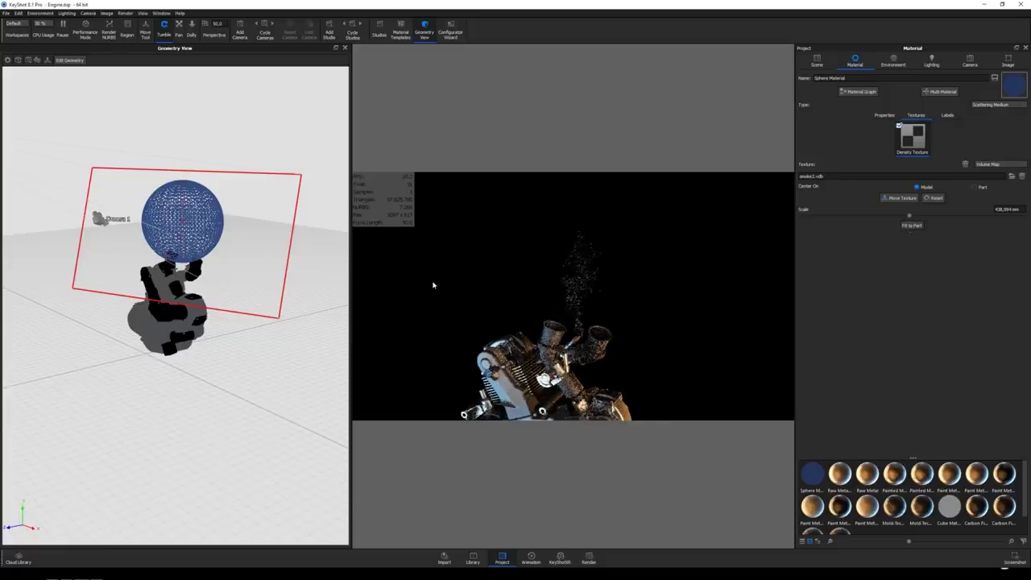
- Start moving the sphere as a part and rotate it slightly so its smoke leans sideways above the engine
right_click(219, 210)
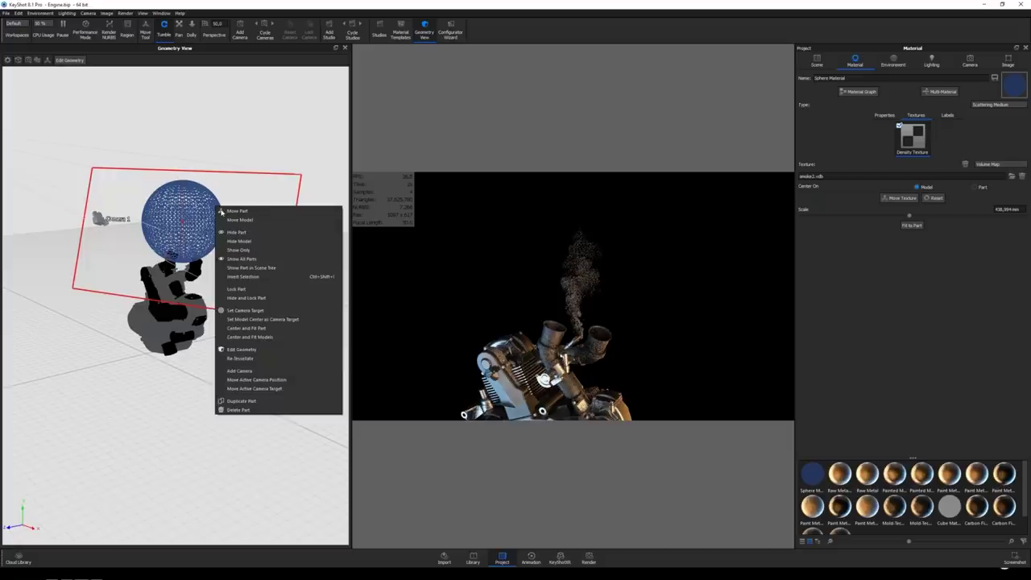
left_click(236, 211)
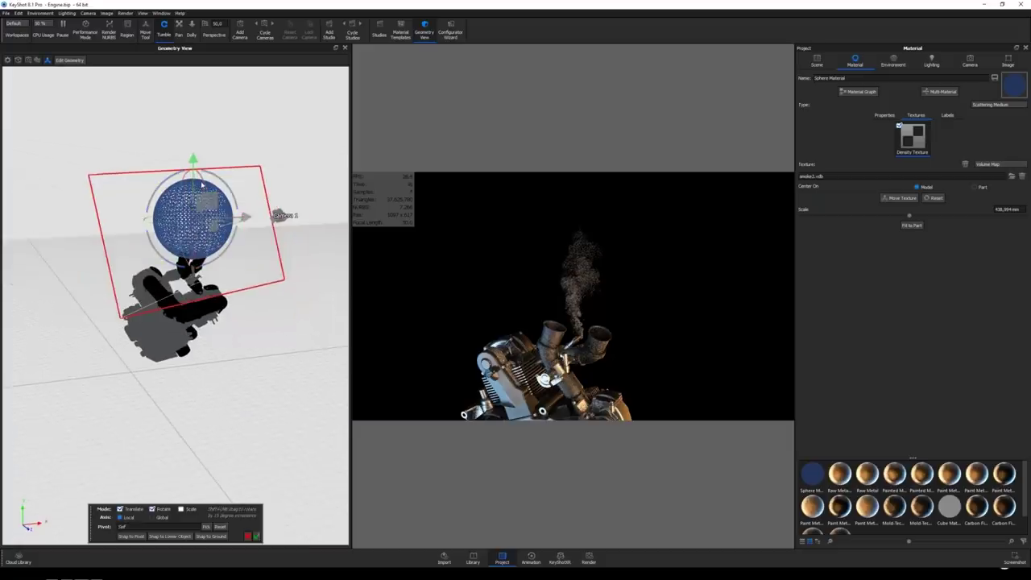
left_click_drag(221, 181, 230, 194)
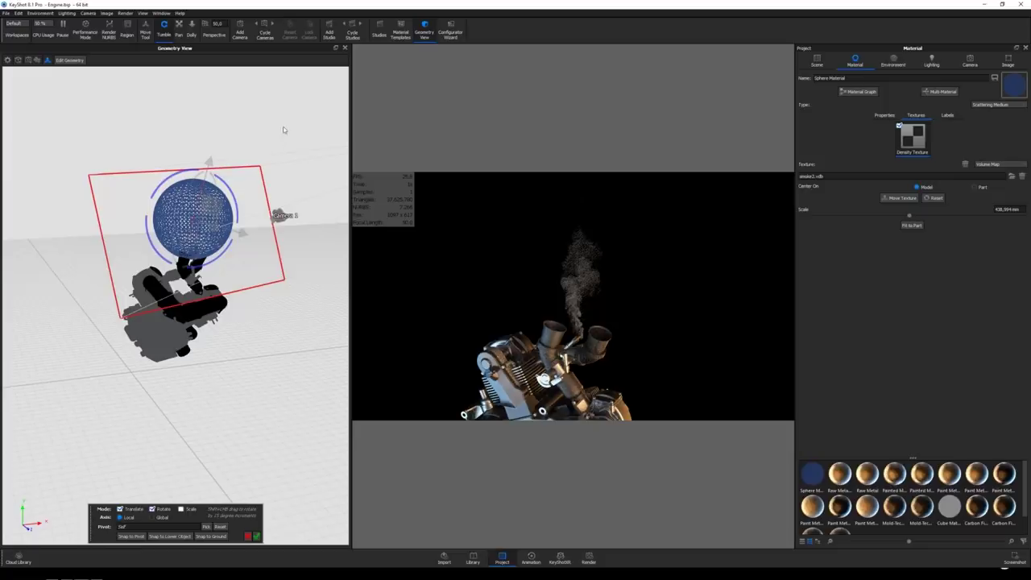
key("ctrl+z")
key("ctrl+z")
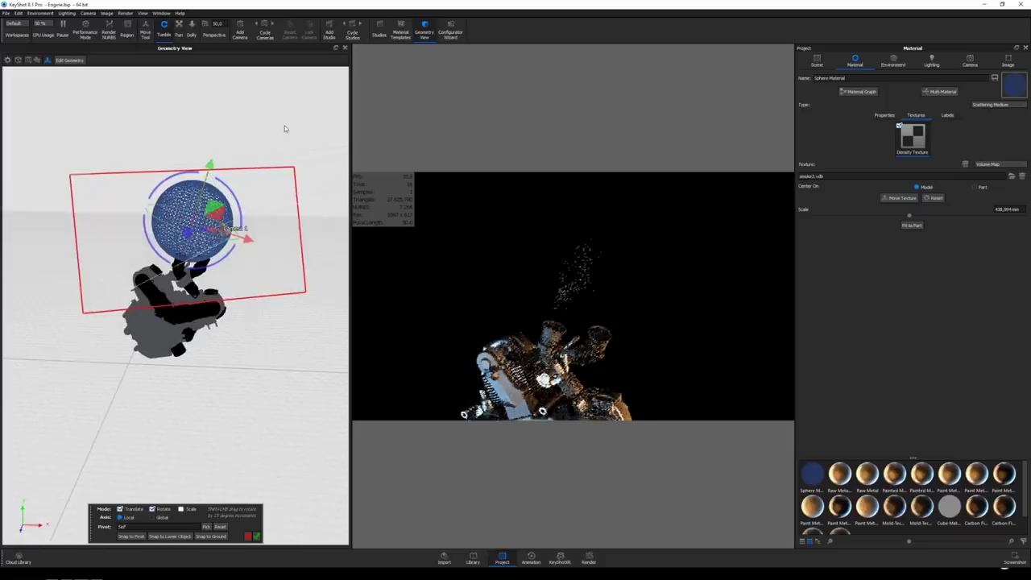
- Rotate the sphere slightly about a second axis so the base of the smoke lines up with one pipe's opening
left_click_drag(230, 191, 264, 206)
left_click_drag(280, 331, 420, 298)
left_click_drag(554, 320, 564, 275)
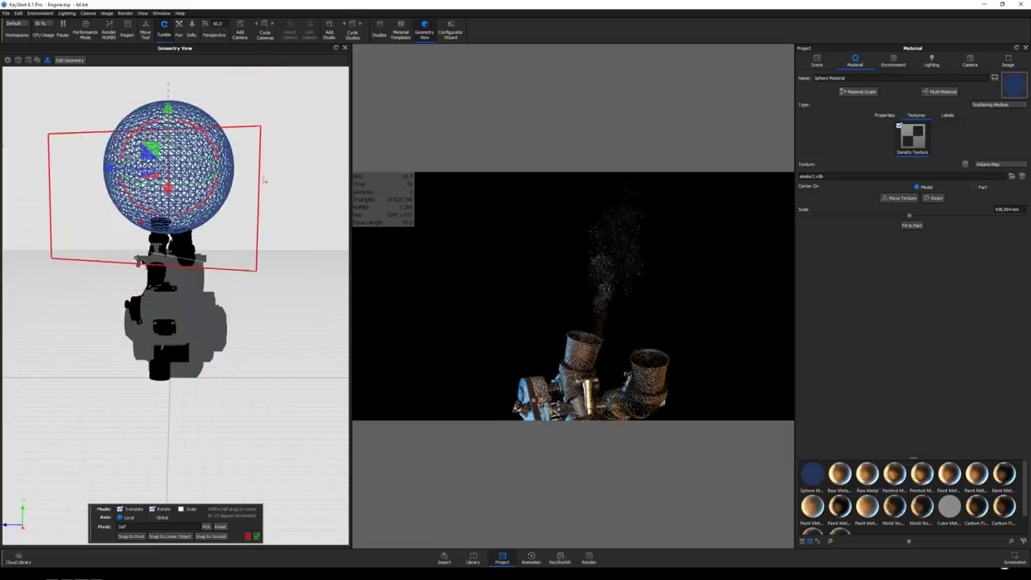
left_click_drag(210, 140, 158, 151)
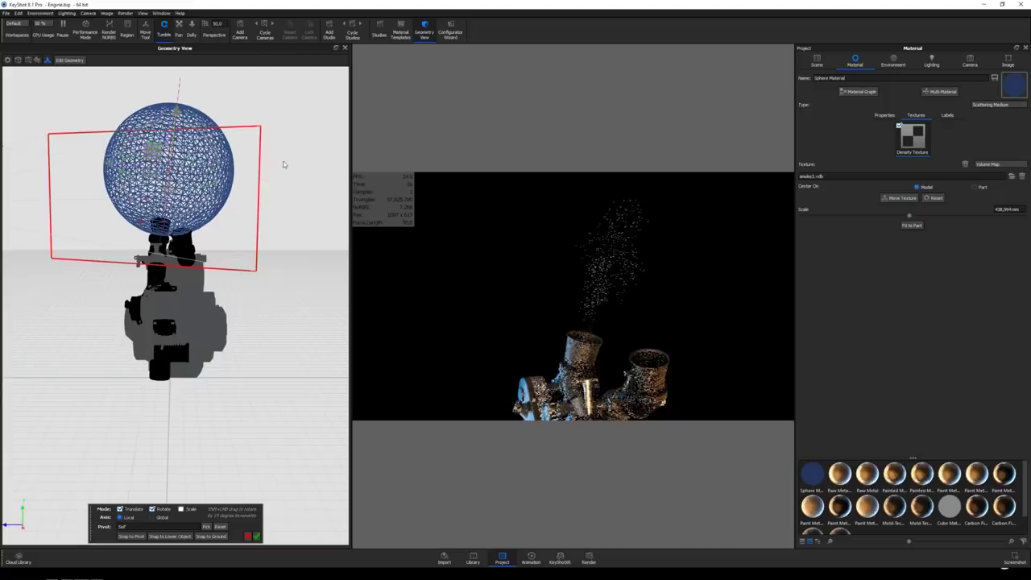
left_click_drag(540, 267, 719, 296)
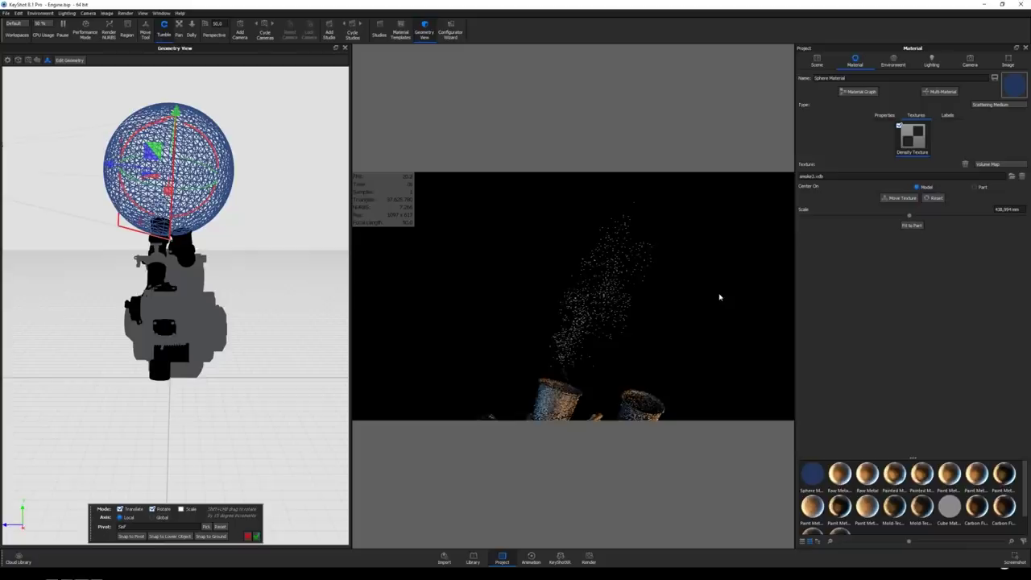
- Set the sphere material's Density to 5
left_click(880, 115)
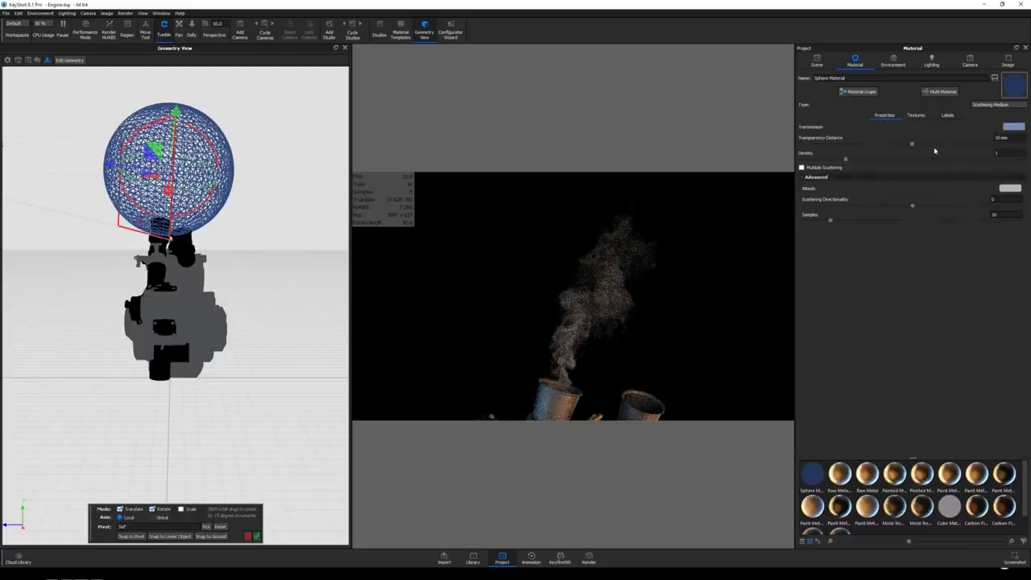
double_click(1006, 152)
type("5")
key("Return")
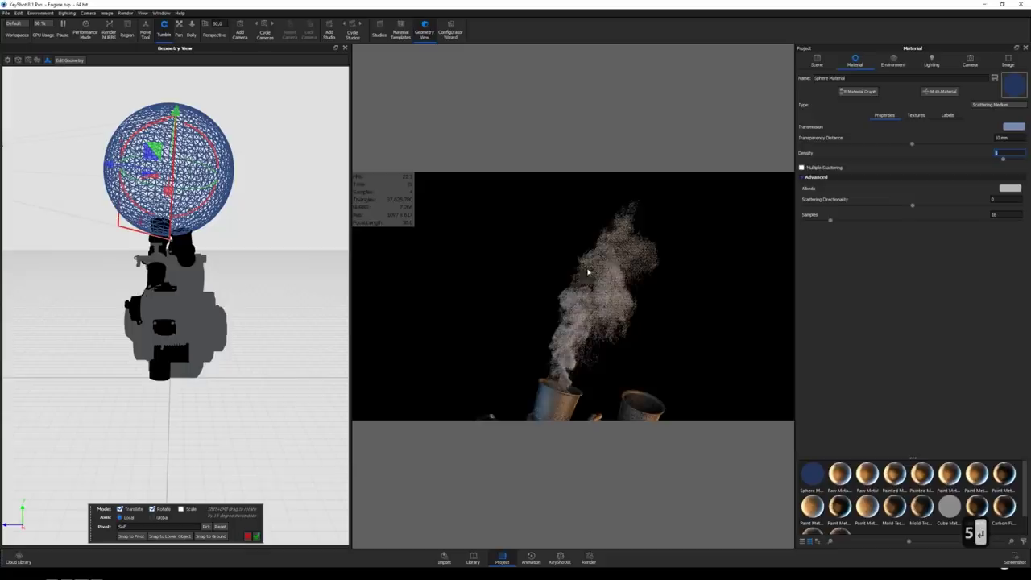
- Change the smoke's Transmission color to a neutral gray with 0% saturation
left_click(1009, 128)
left_click_drag(893, 67, 863, 81)
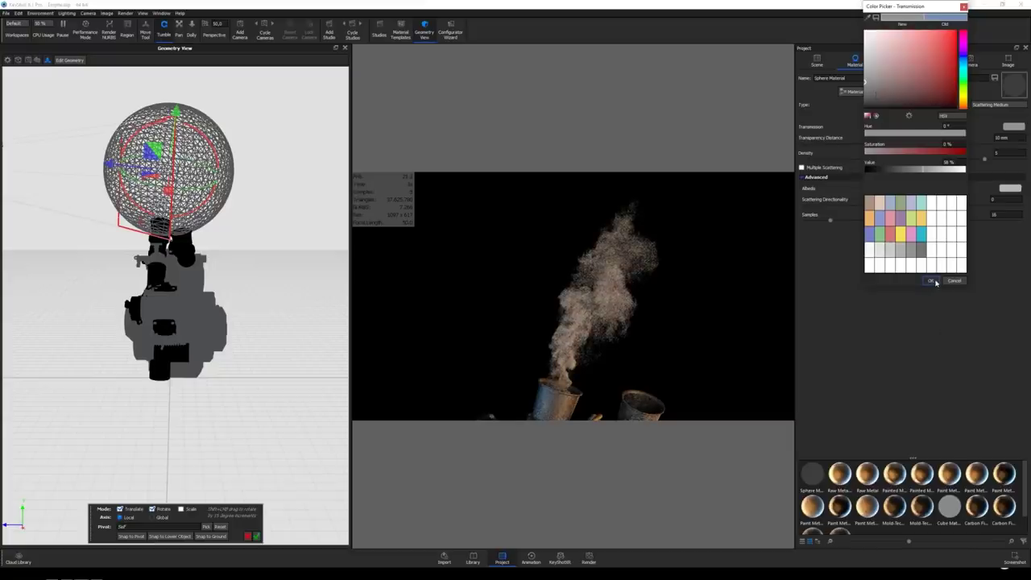
left_click(931, 280)
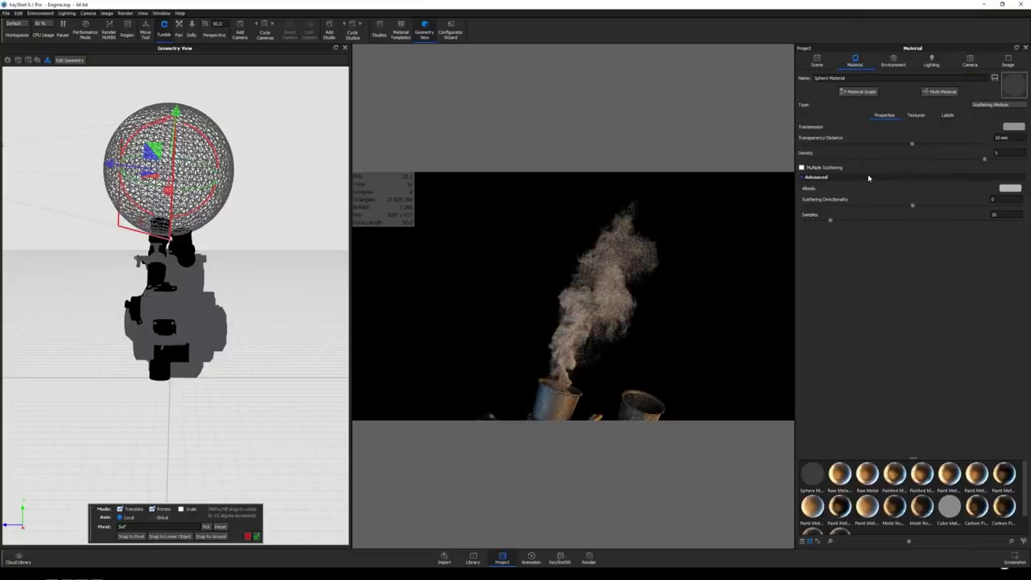
- Set the smoke's Scattering Directionality to -0.2 and reduce its Transparency Distance to make the smoke thicker
left_click(967, 199)
type("-0")
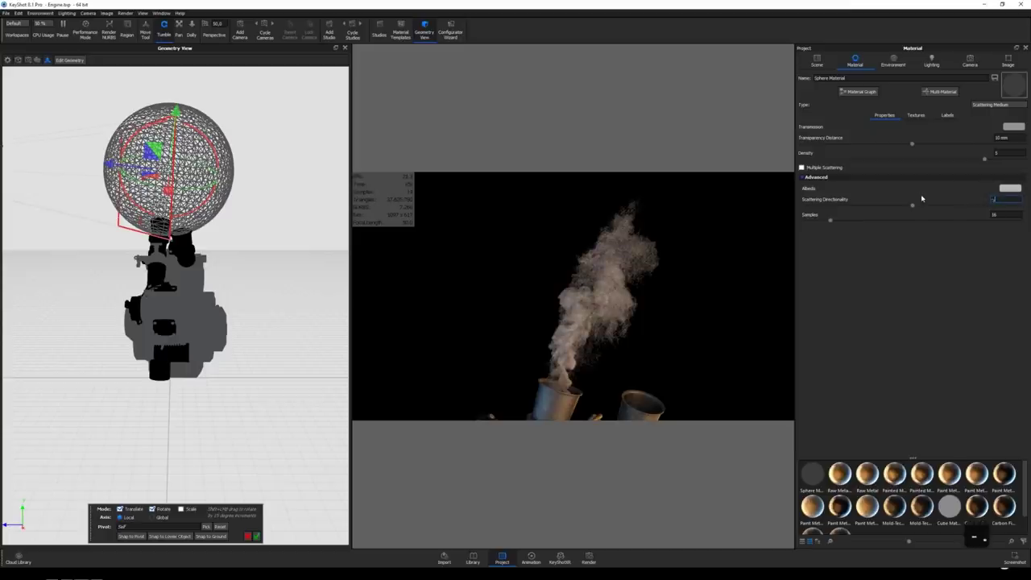
type(".2")
key("Return")
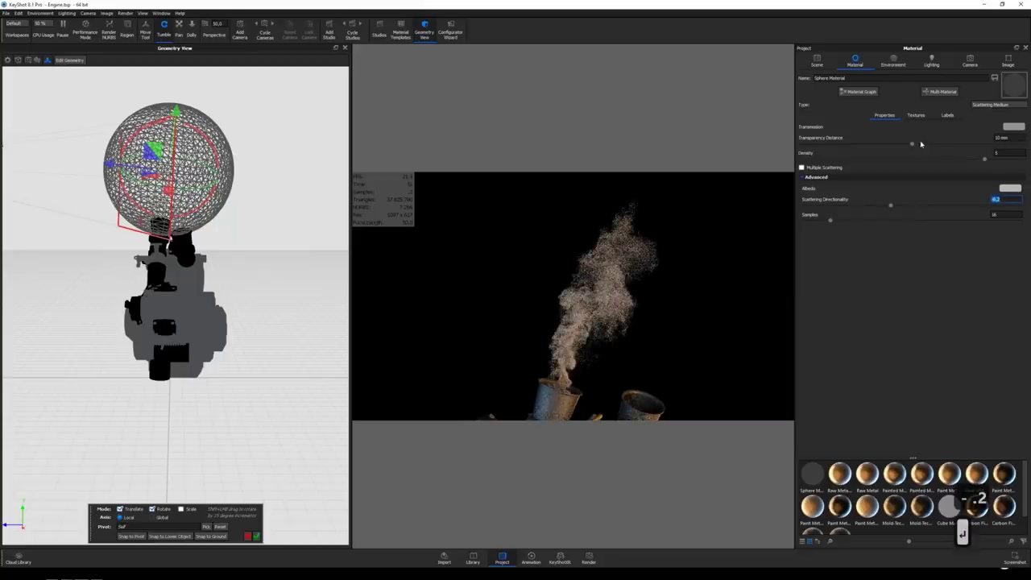
left_click_drag(914, 145, 847, 148)
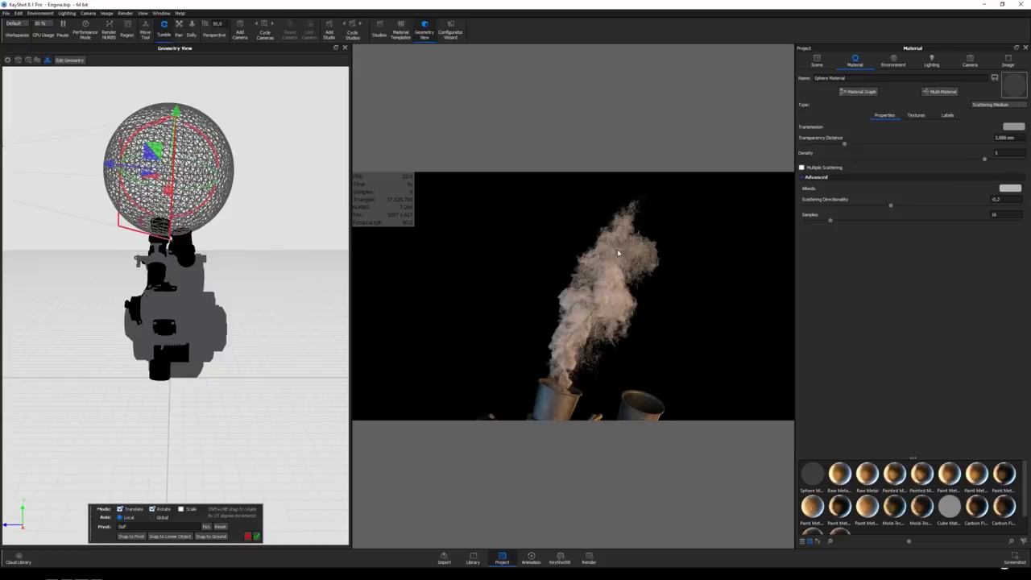
left_click_drag(613, 235, 600, 262)
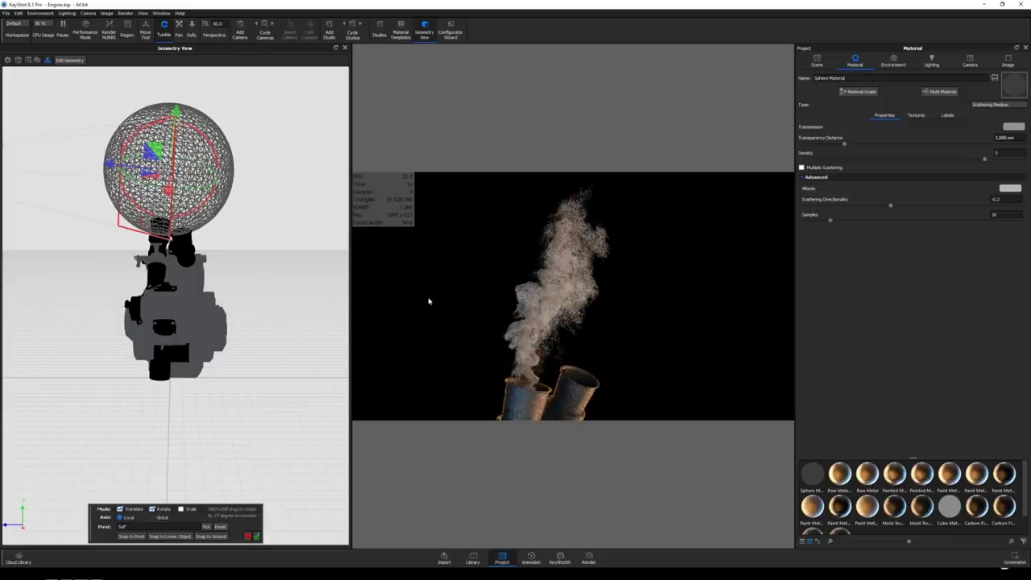
- Pause the engine render, show the porous material slide, exit the slideshow, then switch to the 5_Star.bip scene and resume its rendering
key("p")
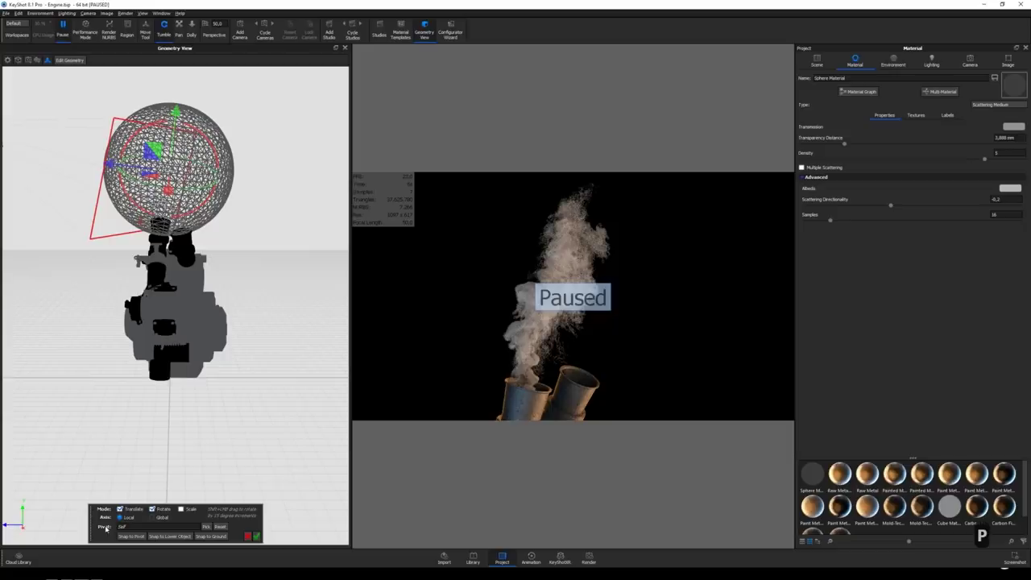
key("alt+Tab")
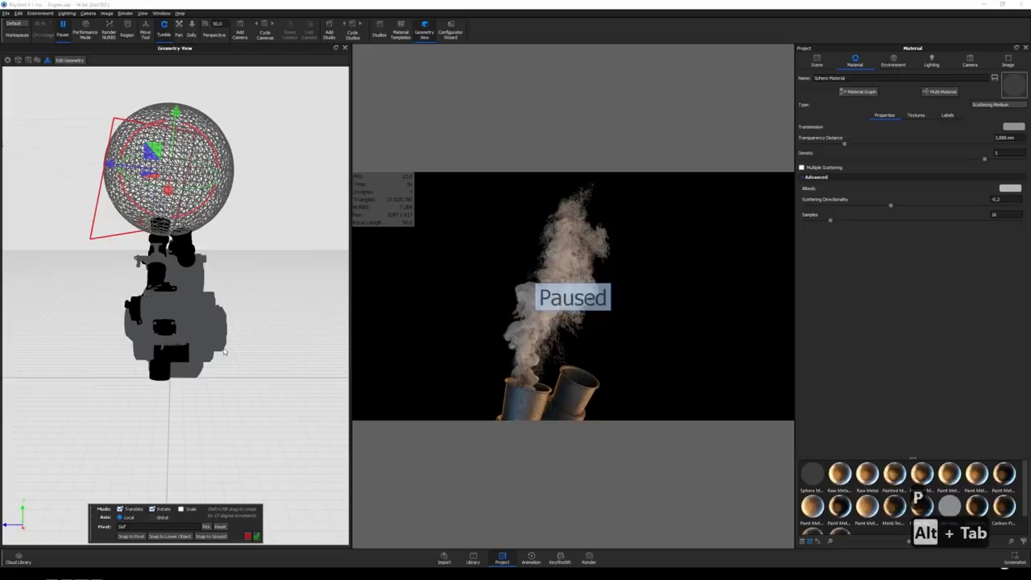
key("Down")
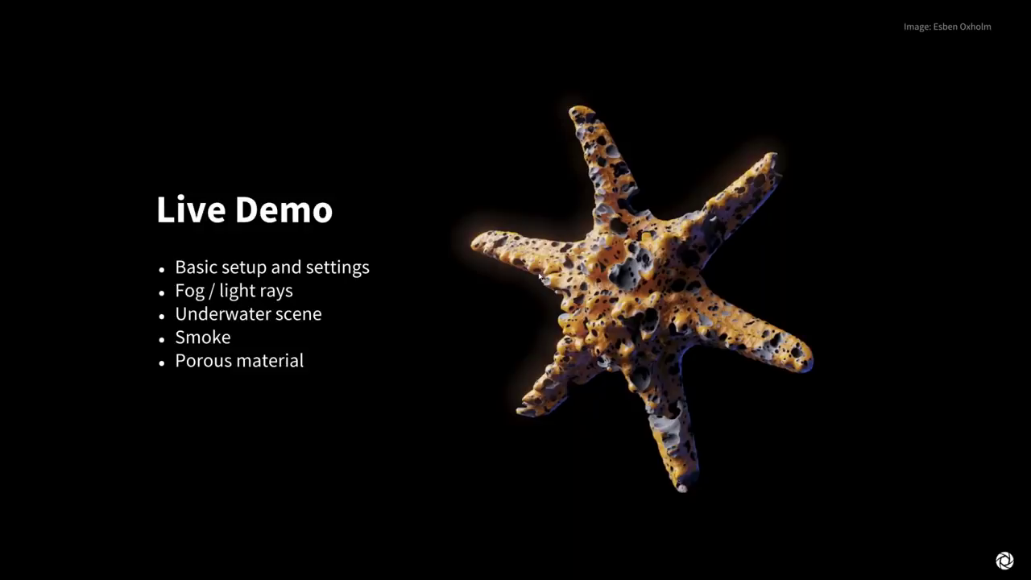
key("Escape")
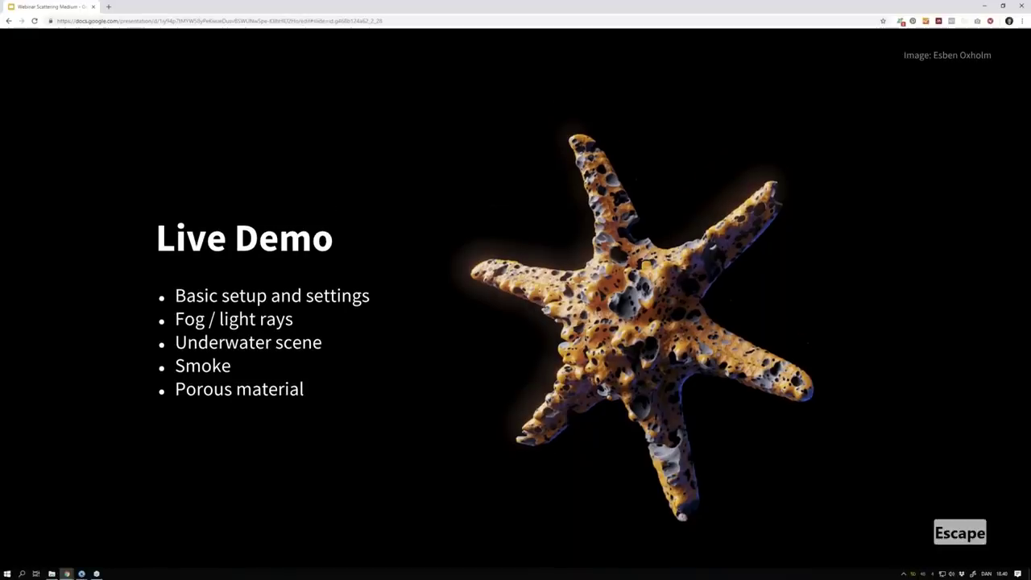
key("alt+Tab")
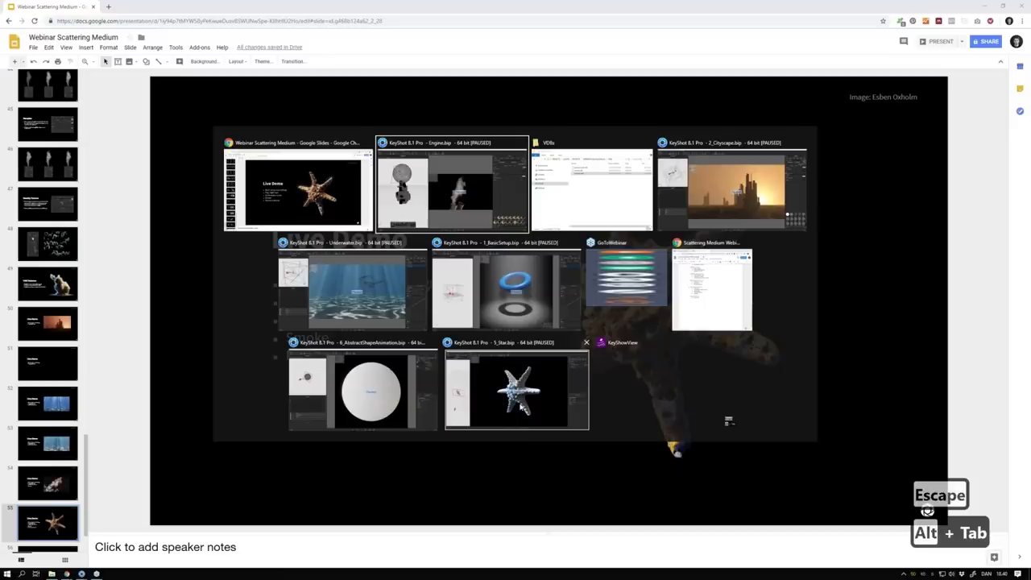
left_click(516, 387)
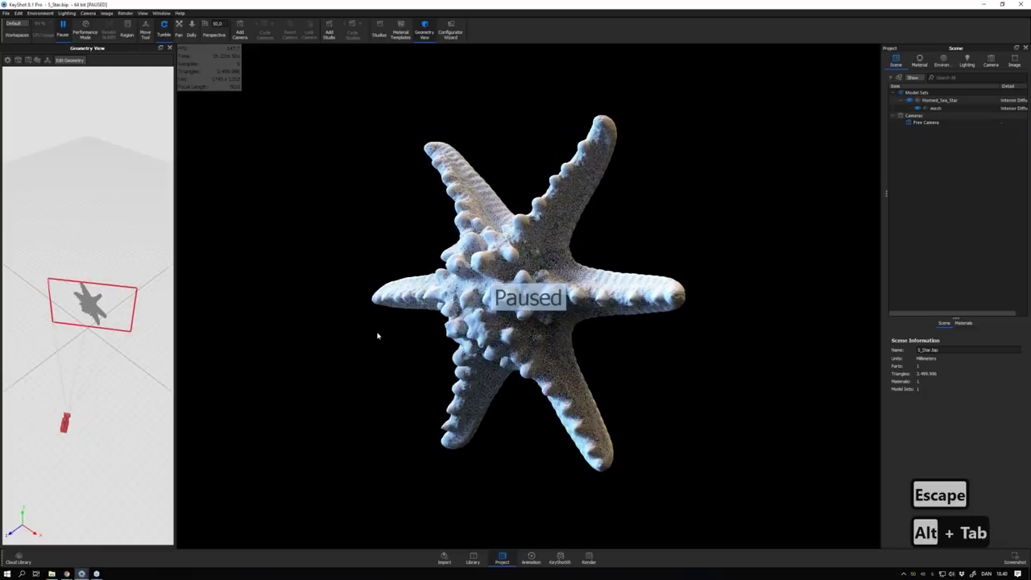
key("p")
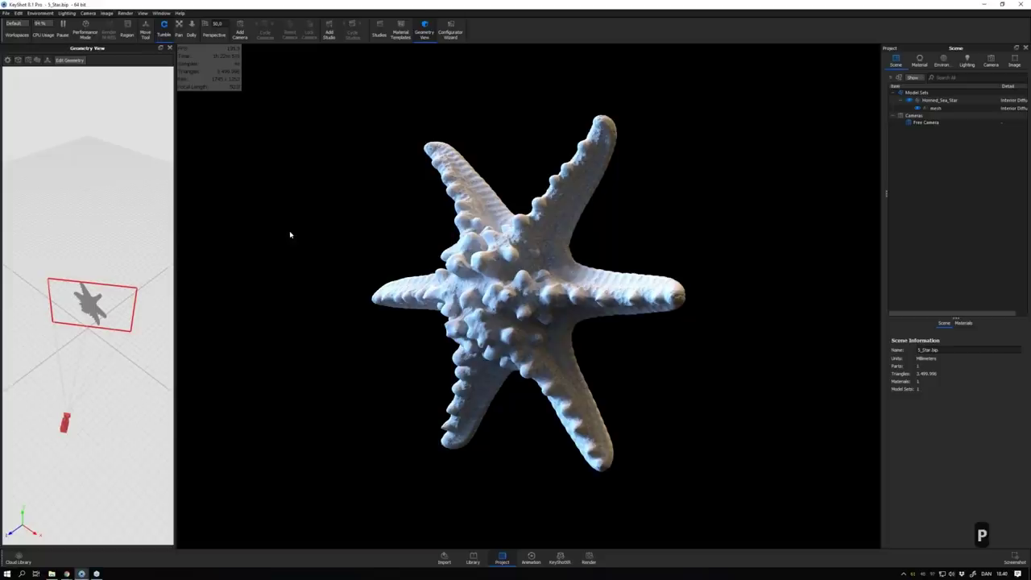
- Lower the CPU usage for the sea star scene to about 60% and turn the camera slightly around the model
left_click(42, 13)
left_click(43, 16)
left_click_drag(282, 177, 272, 188)
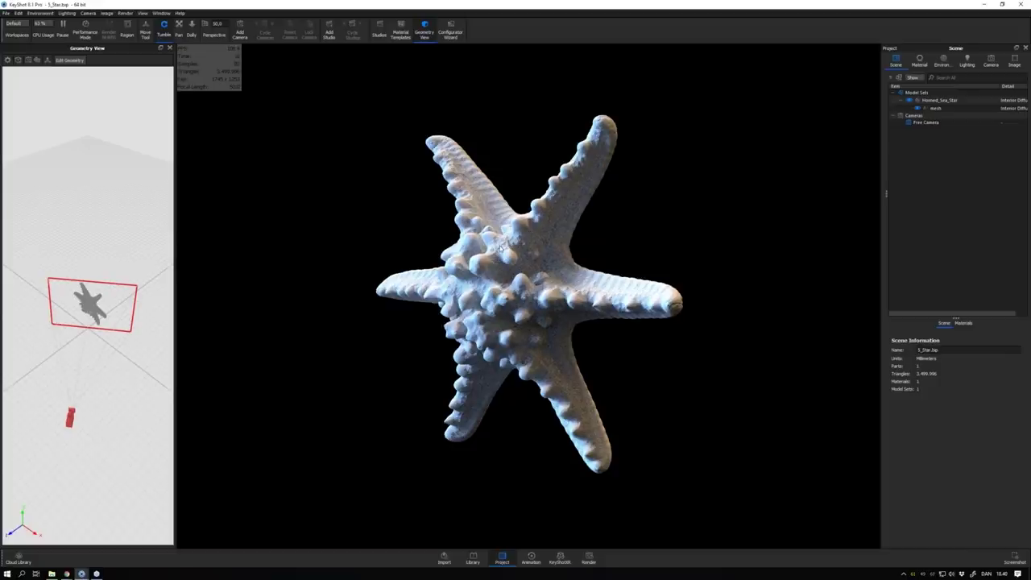
- Change the sea star's material type from Diffuse to Scattering Medium
double_click(501, 248)
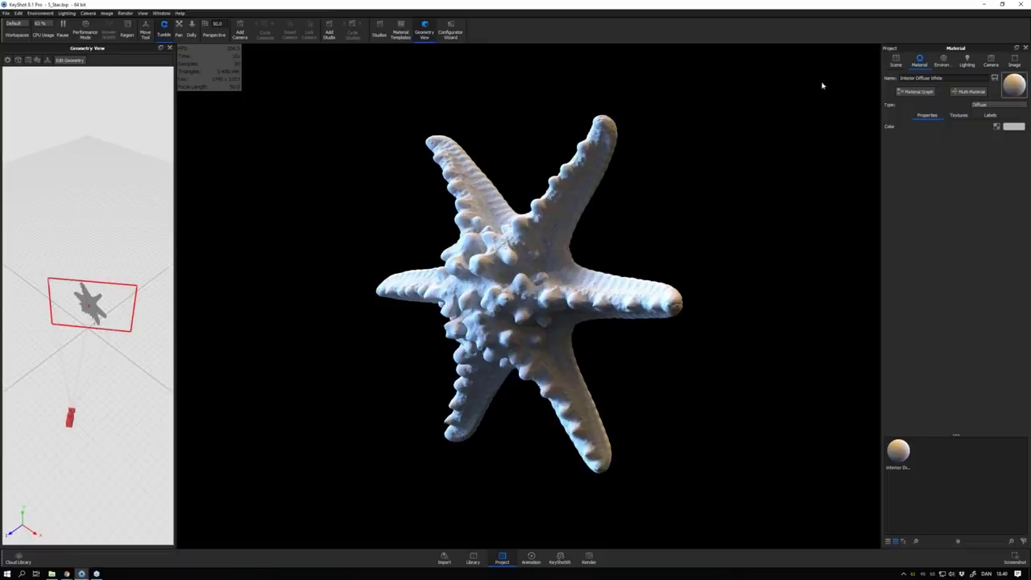
left_click(999, 104)
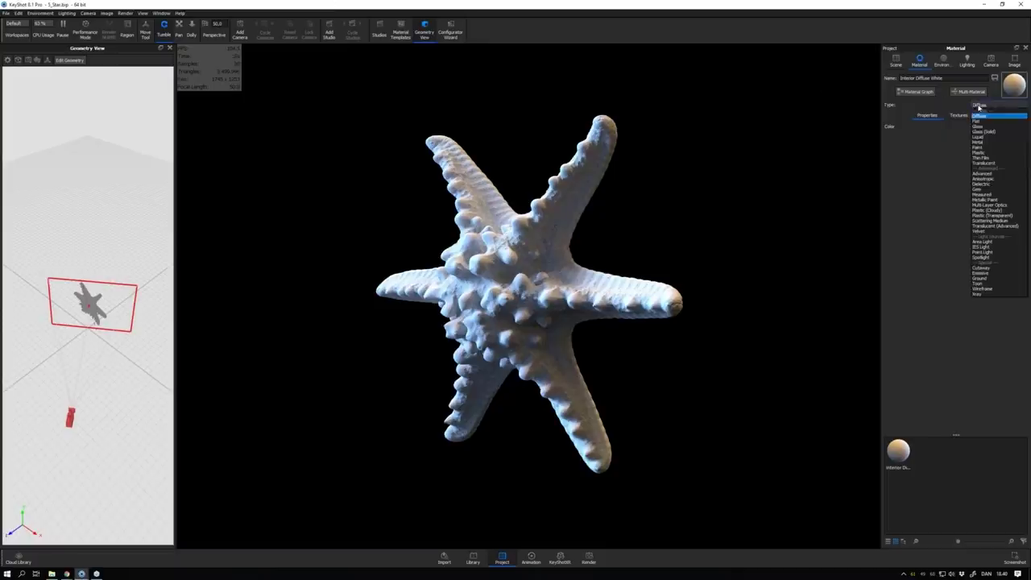
left_click(996, 220)
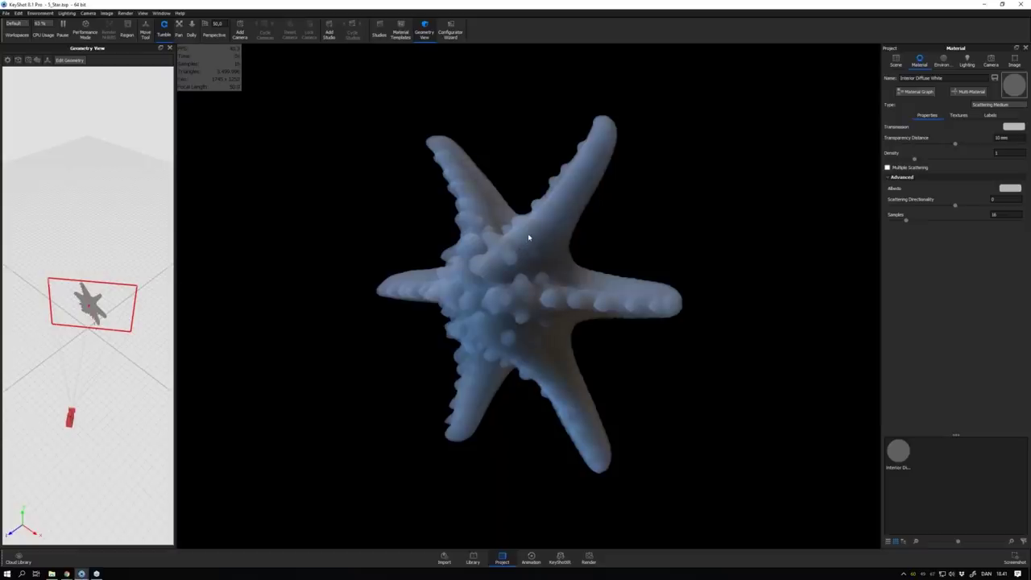
- Apply a Spots texture as the sea star material's Density Texture
left_click(958, 116)
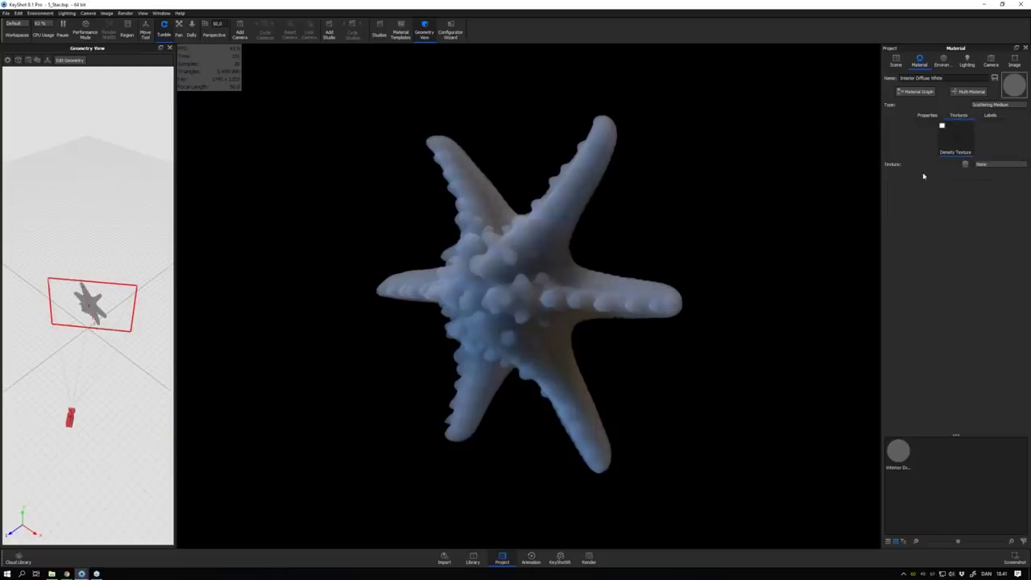
left_click(989, 165)
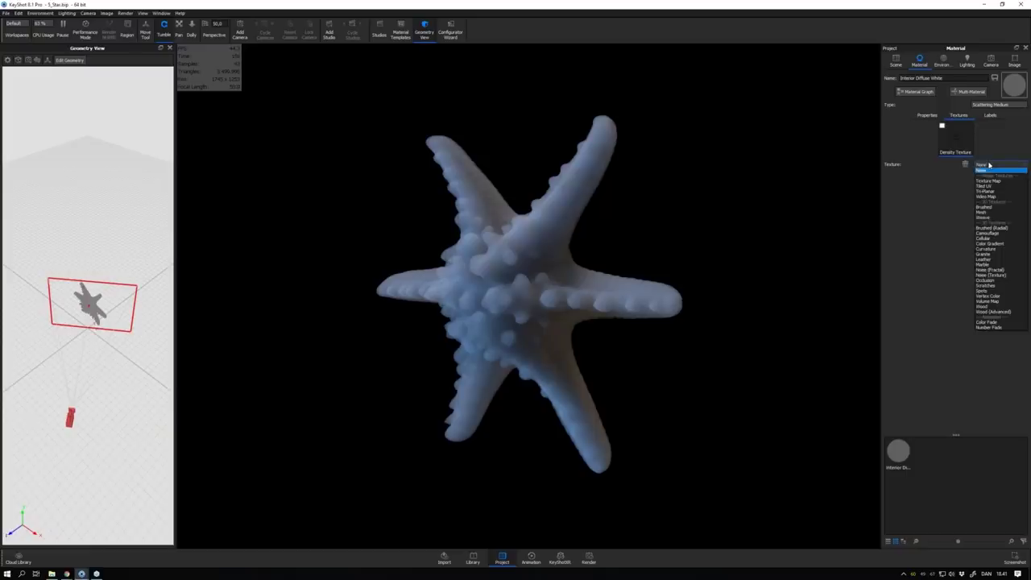
left_click(997, 291)
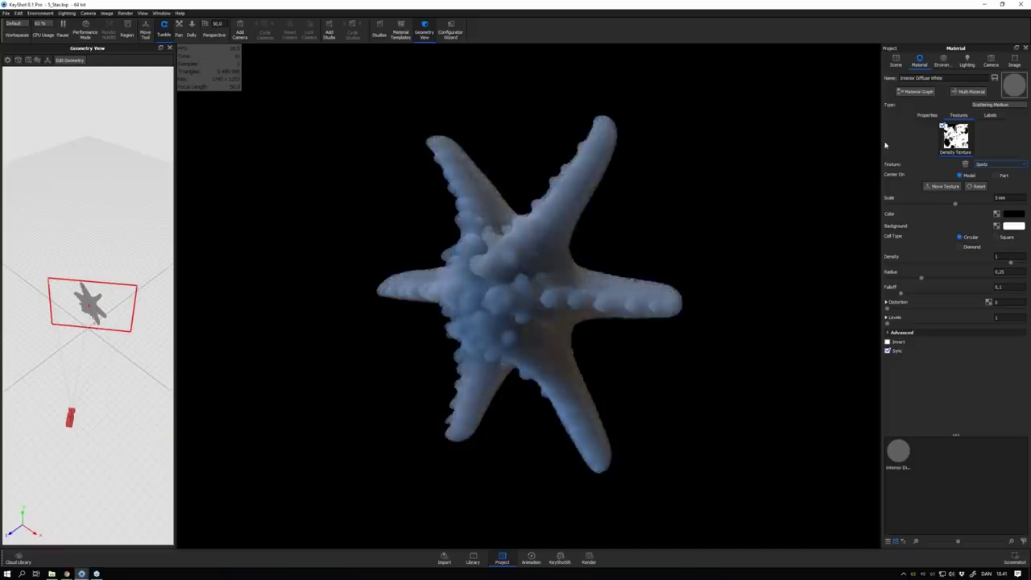
- Open the sea star's Material Graph below the model and preview the Spots node's color on the geometry
left_click(911, 93)
left_click_drag(468, 195, 544, 396)
left_click_drag(250, 486, 242, 481)
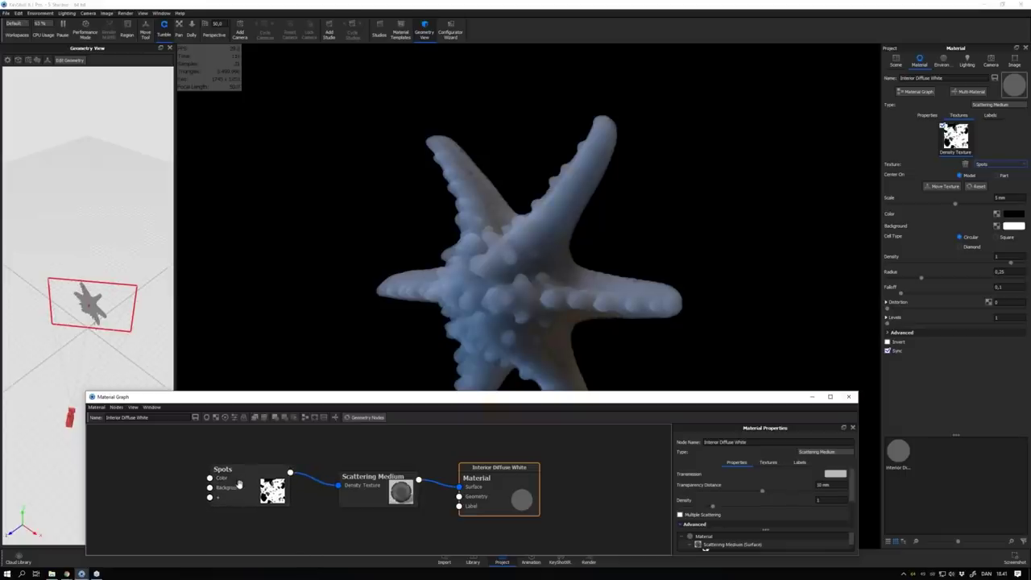
left_click(243, 483)
key("c")
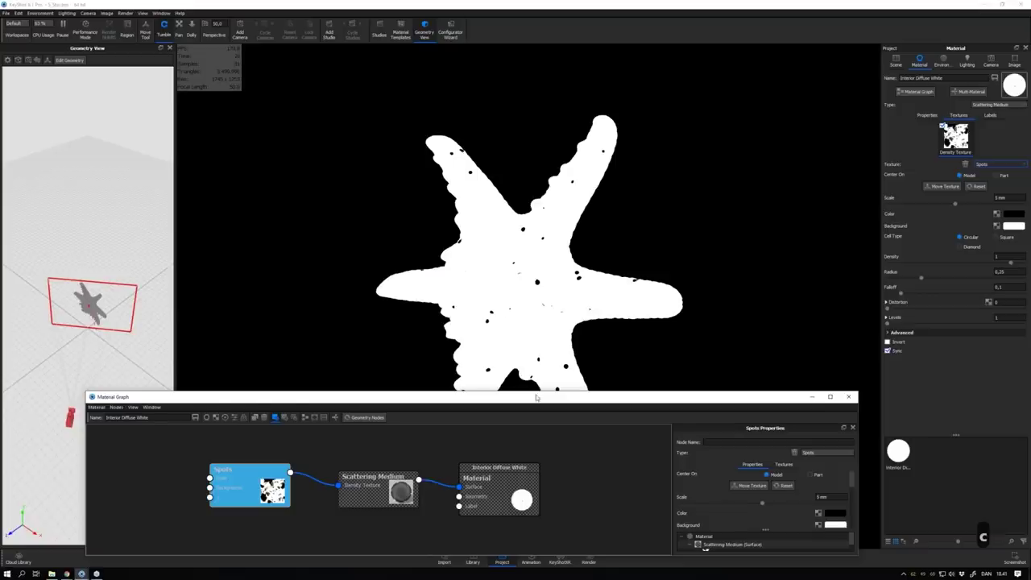
- Compare the scattering render with the Spots node's color preview on the sea star, keeping the Material Graph clear of the model
left_click_drag(535, 397, 527, 376)
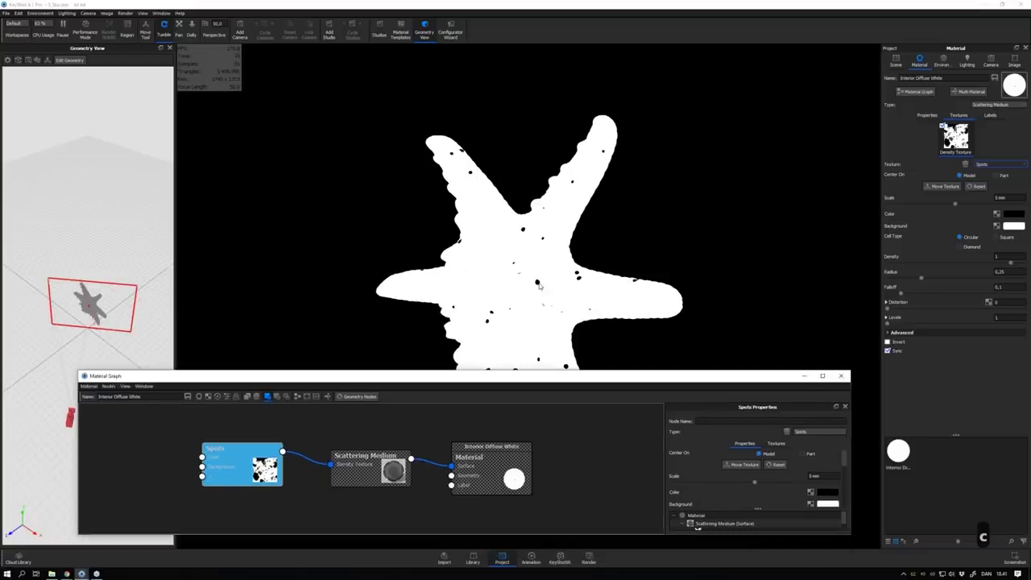
key("c")
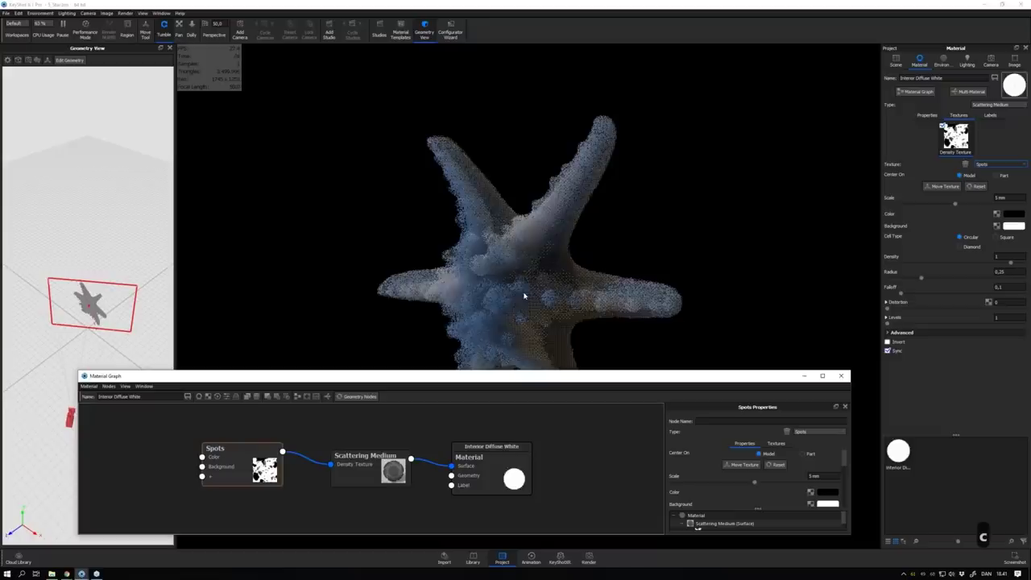
key("c")
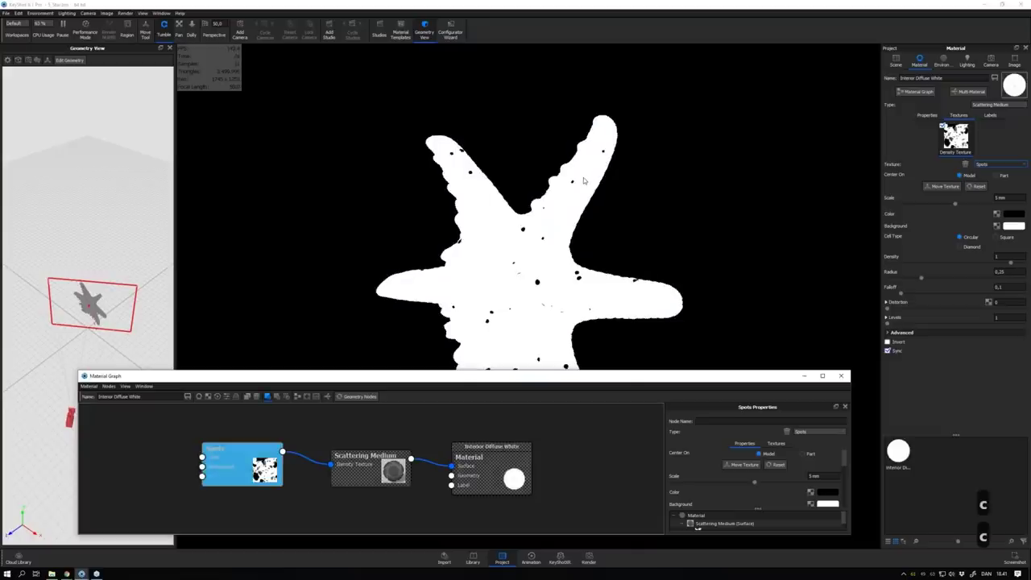
left_click_drag(644, 375, 641, 356)
- Set the Spots texture's scale to 50 mm and its density to 5
left_click(815, 460)
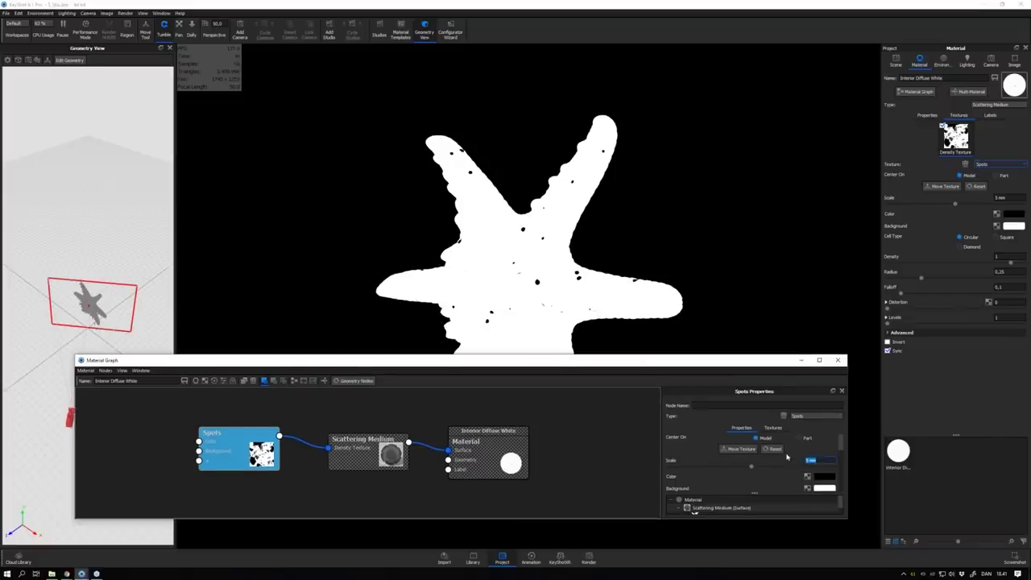
type("50")
key("Return")
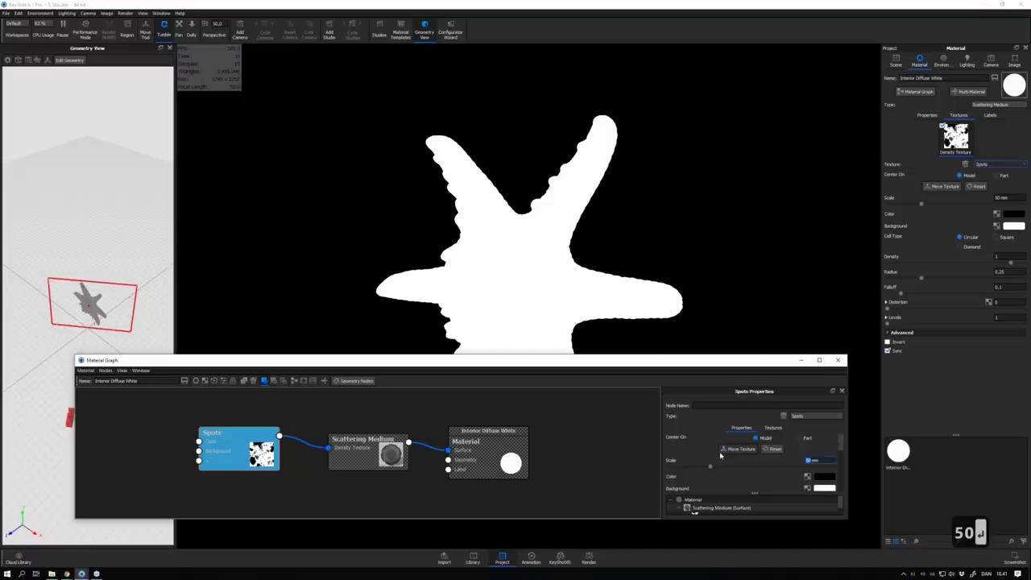
scroll(722, 461, "down", 2)
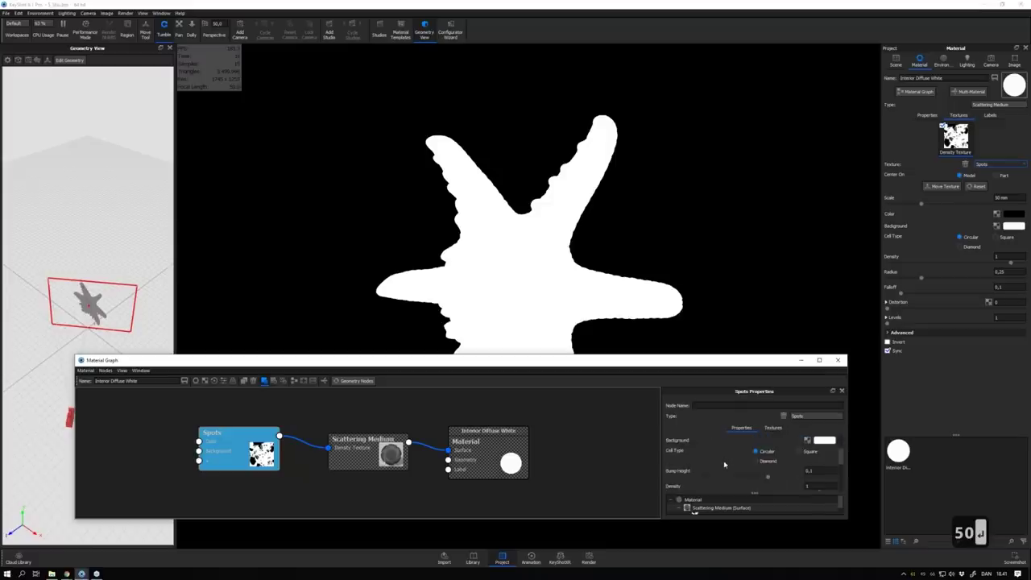
scroll(724, 464, "down", 1)
left_click(807, 462)
type("5")
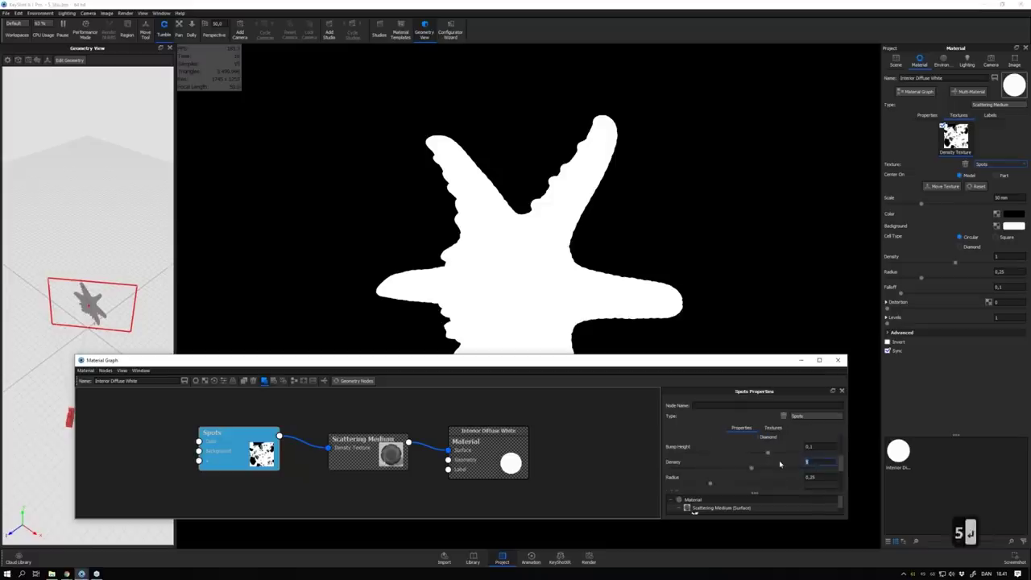
key("Return")
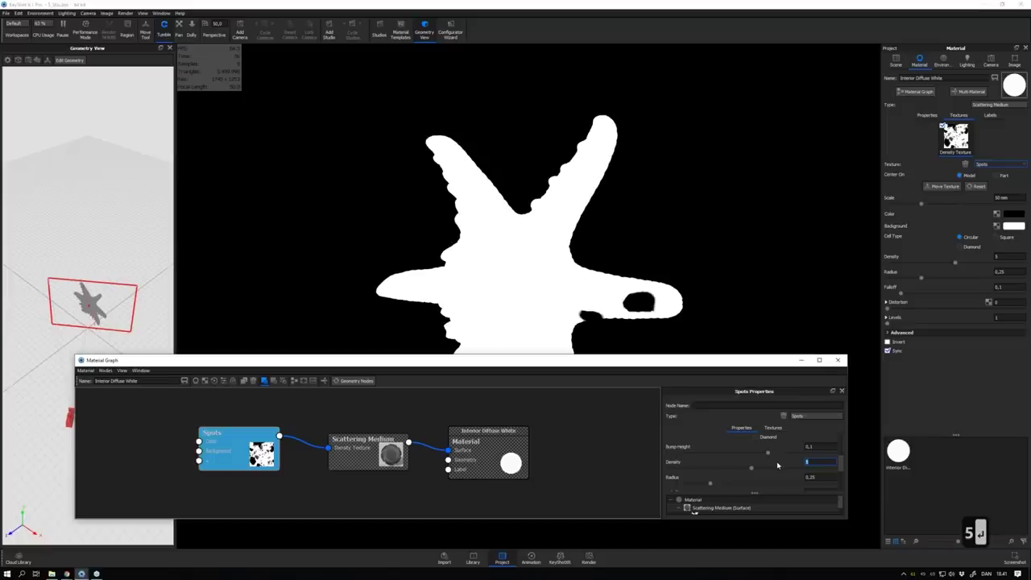
- Fine-tune the Spots texture to a radius of 0.42, a scale of about 23.4 mm and 3 levels
left_click(747, 484)
left_click(738, 484)
scroll(755, 476, "up", 1)
scroll(763, 476, "up", 1)
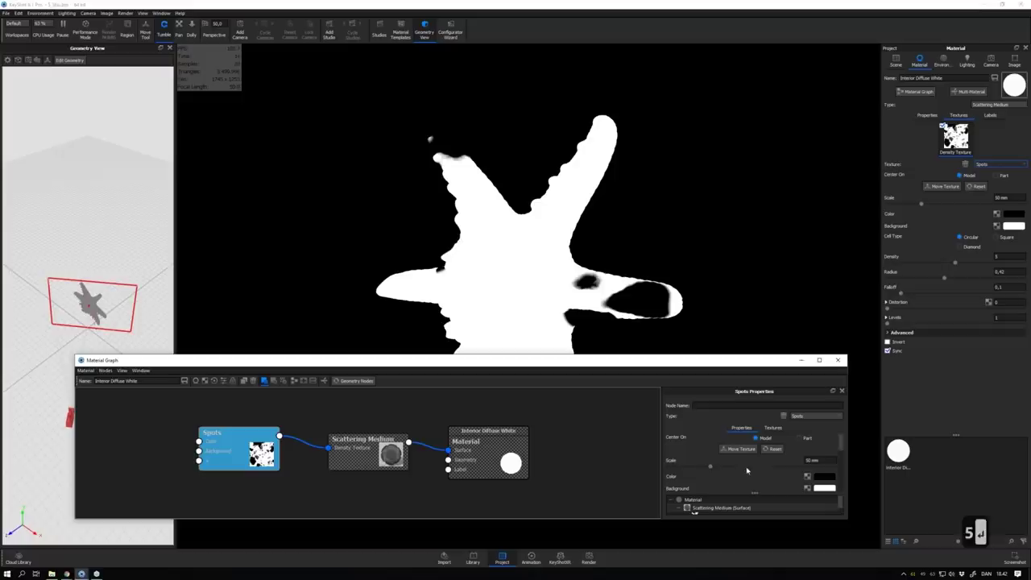
mouse_move(710, 468)
left_mouse_down()
mouse_move(683, 470)
mouse_move(724, 465)
left_mouse_up()
scroll(681, 471, "down", 3)
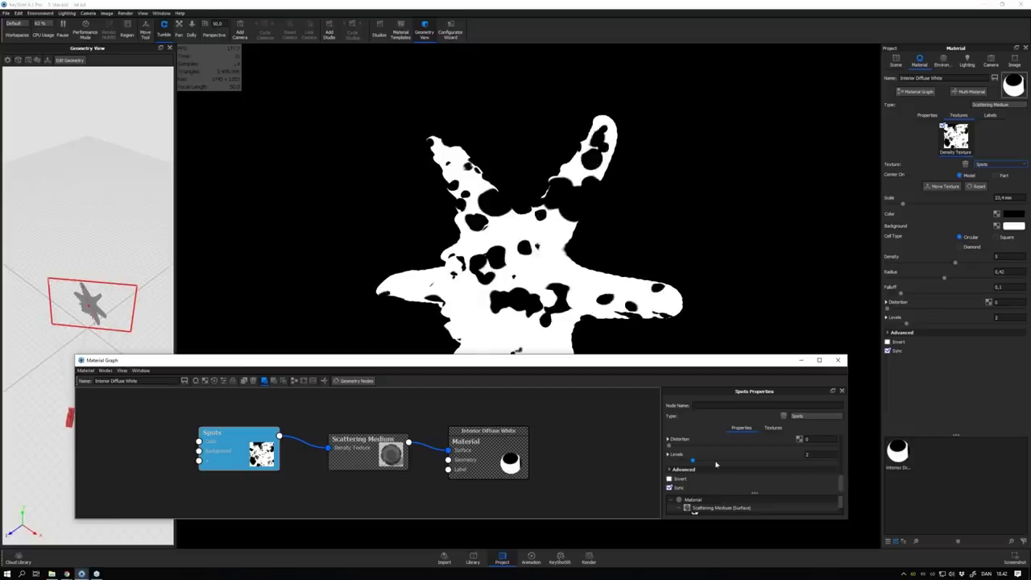
- Turn off the Spots color preview to uncover the rendered sea star and open its Scattering Medium properties
left_click_drag(263, 446, 253, 446)
key("c")
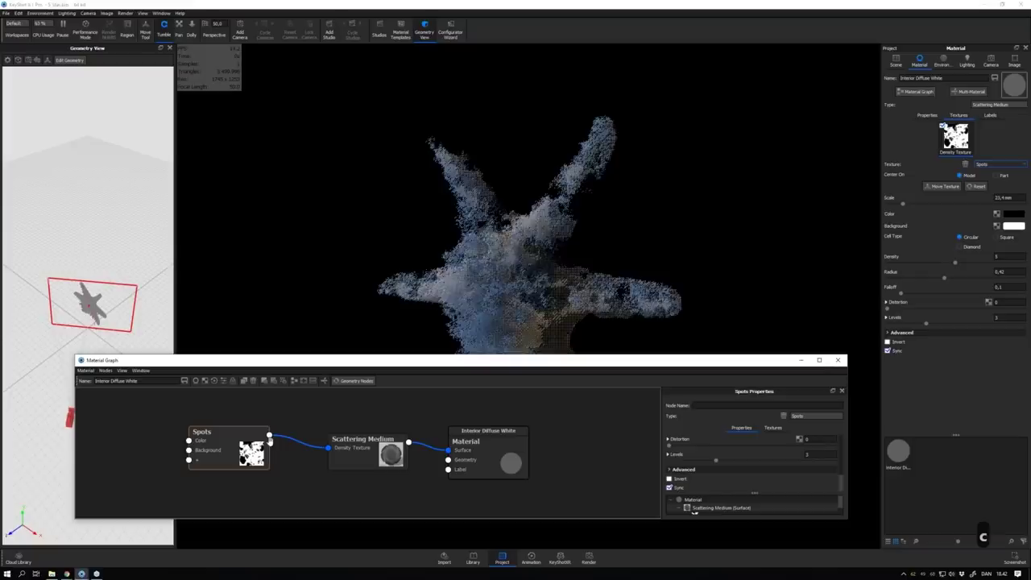
left_click_drag(545, 360, 533, 430)
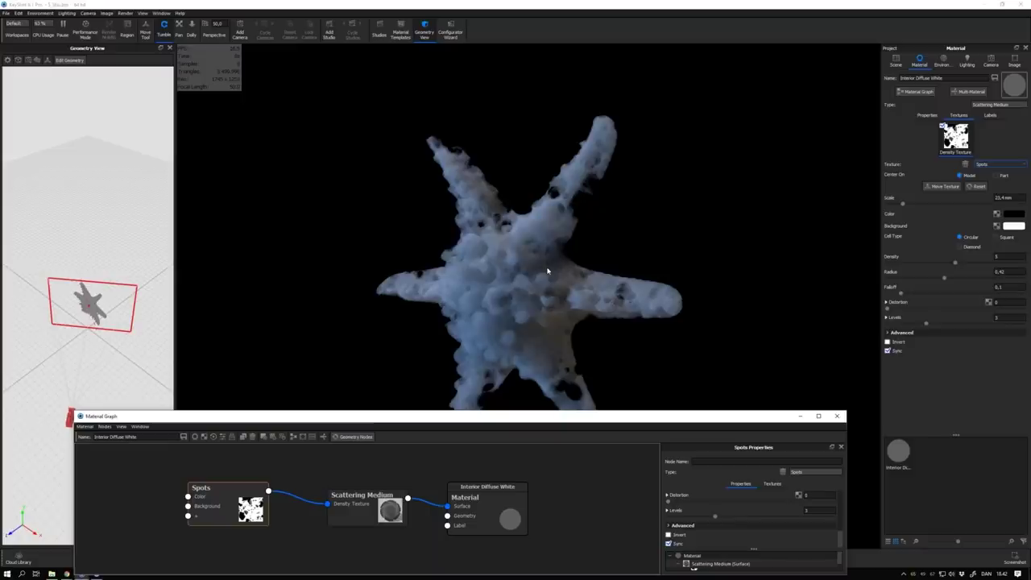
double_click(629, 264)
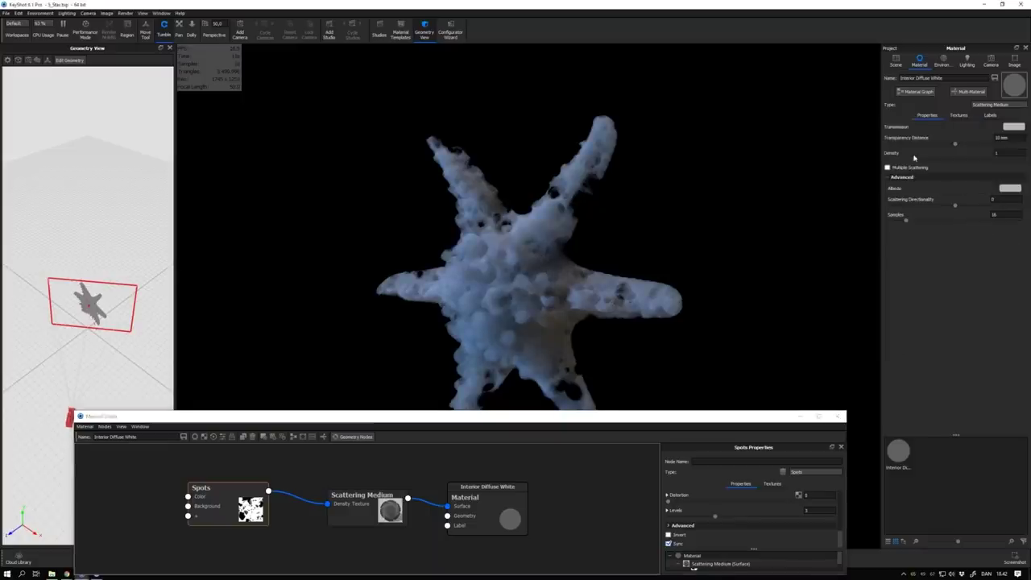
- Try a density of 30 for the sea star's Scattering Medium
left_click(999, 153)
key("BackSpace")
type("30")
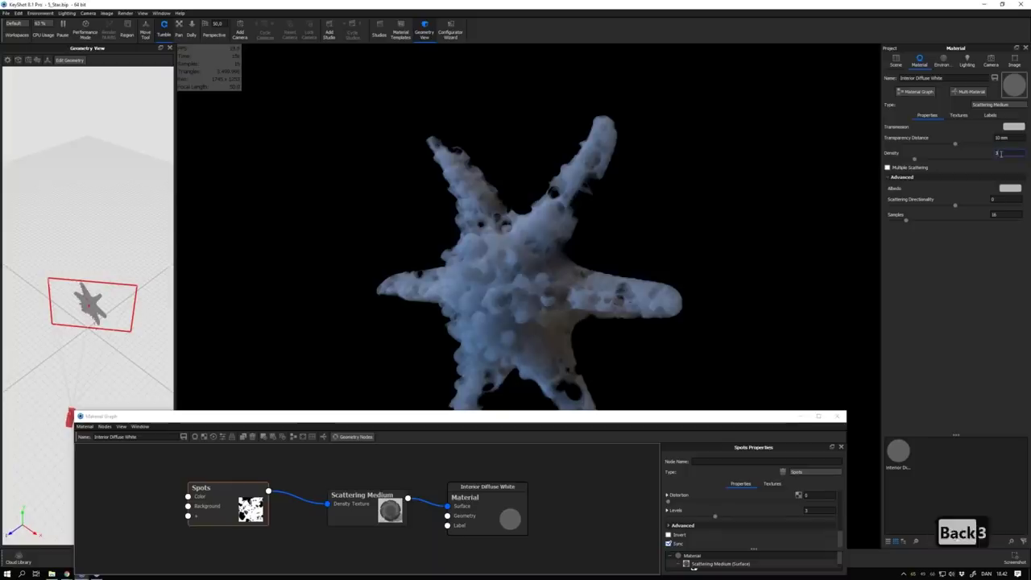
key("Return")
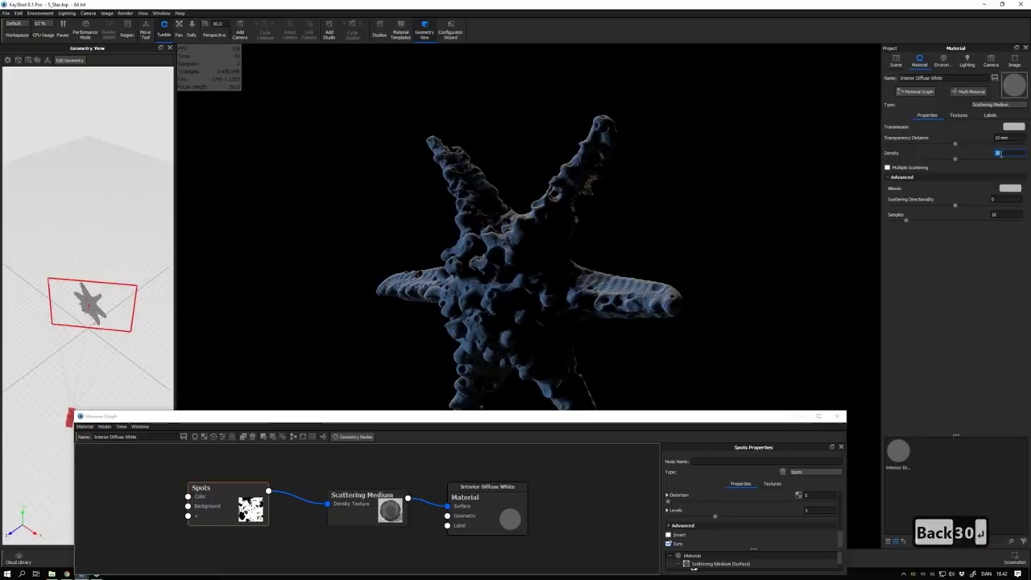
- Set the Scattering Medium's density to 20 and reduce its transparency distance to about 2 mm
type("1")
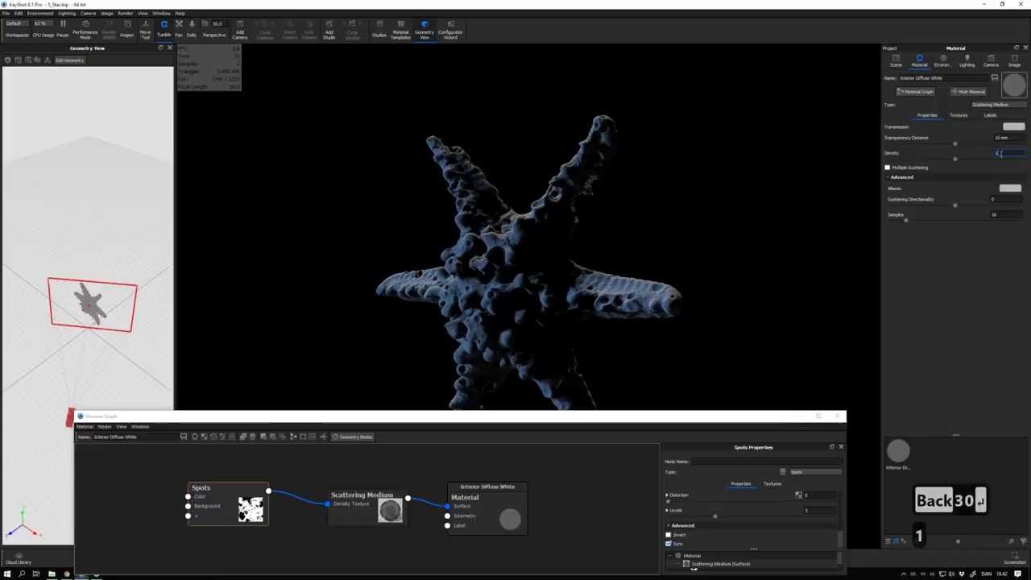
key("BackSpace")
type("20")
key("Return")
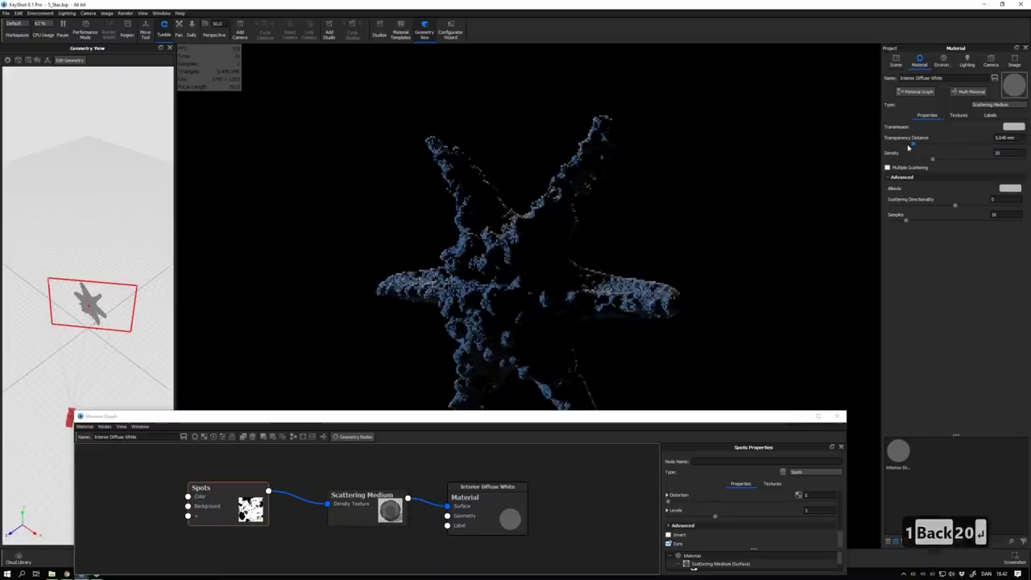
left_click_drag(908, 146, 899, 147)
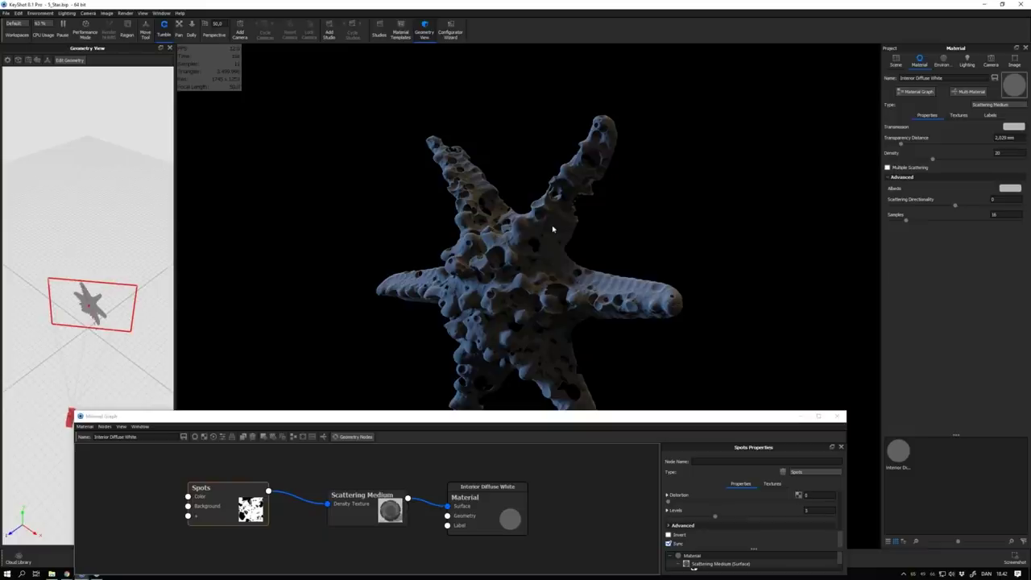
- Add a Plastic material node to the sea star's Material Graph and connect it to the Material node as a label
left_click(506, 418)
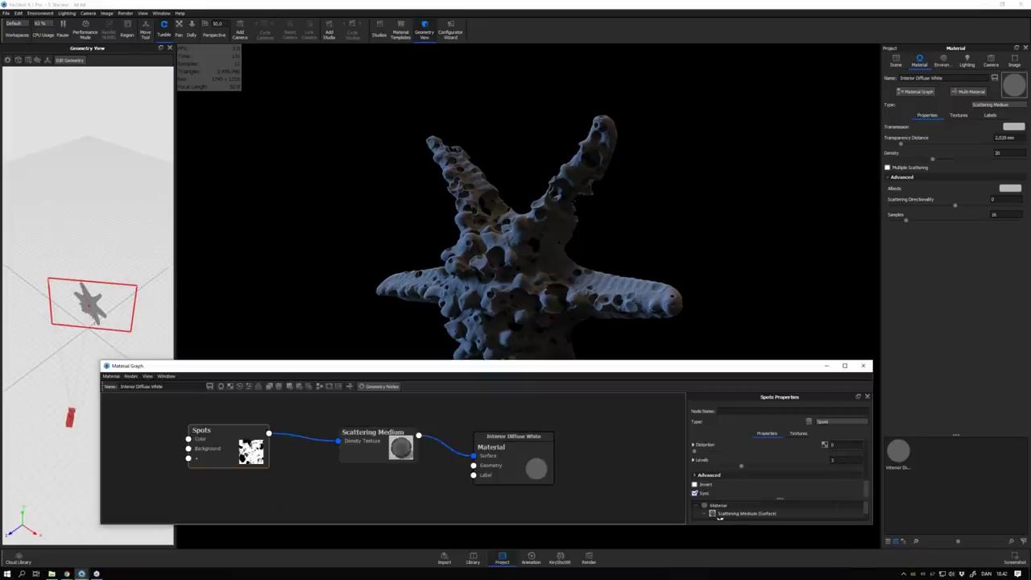
left_click_drag(512, 437, 521, 426)
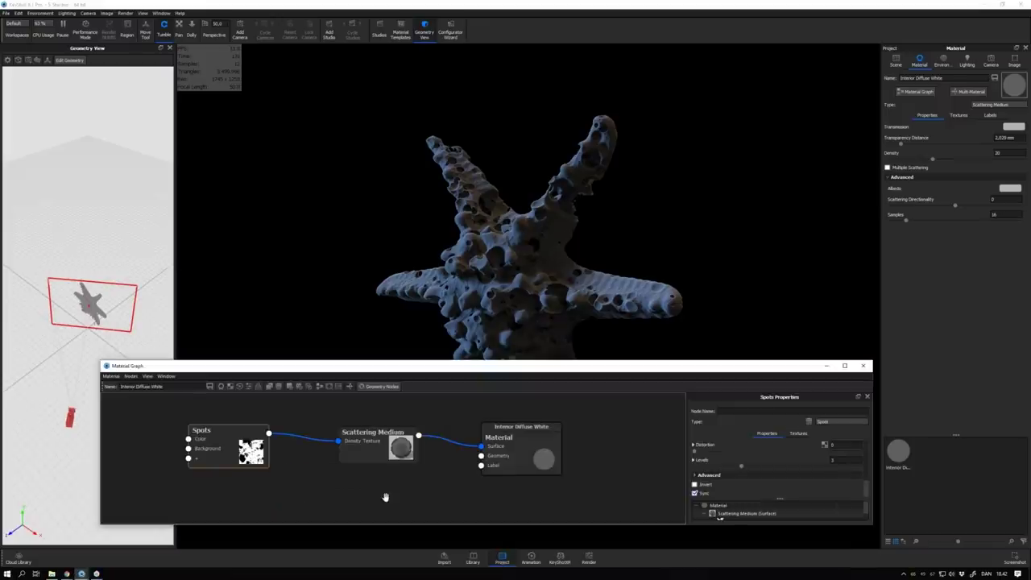
right_click(371, 494)
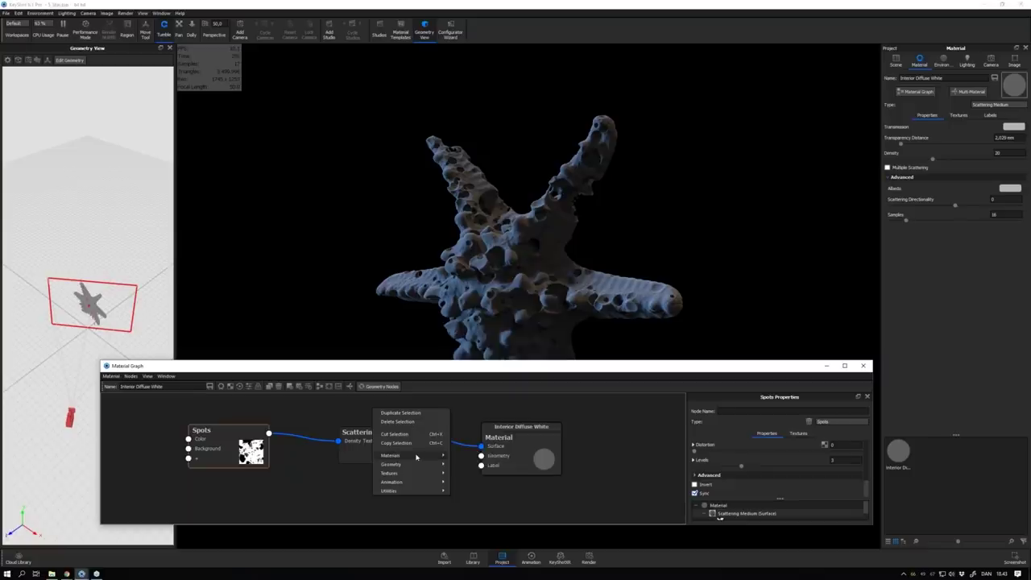
mouse_move(417, 456)
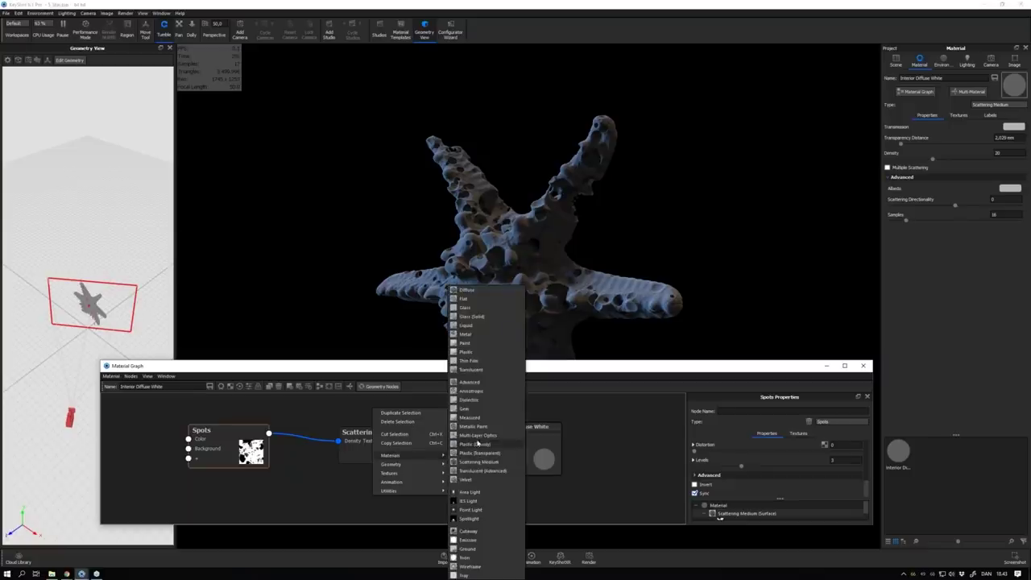
left_click(473, 352)
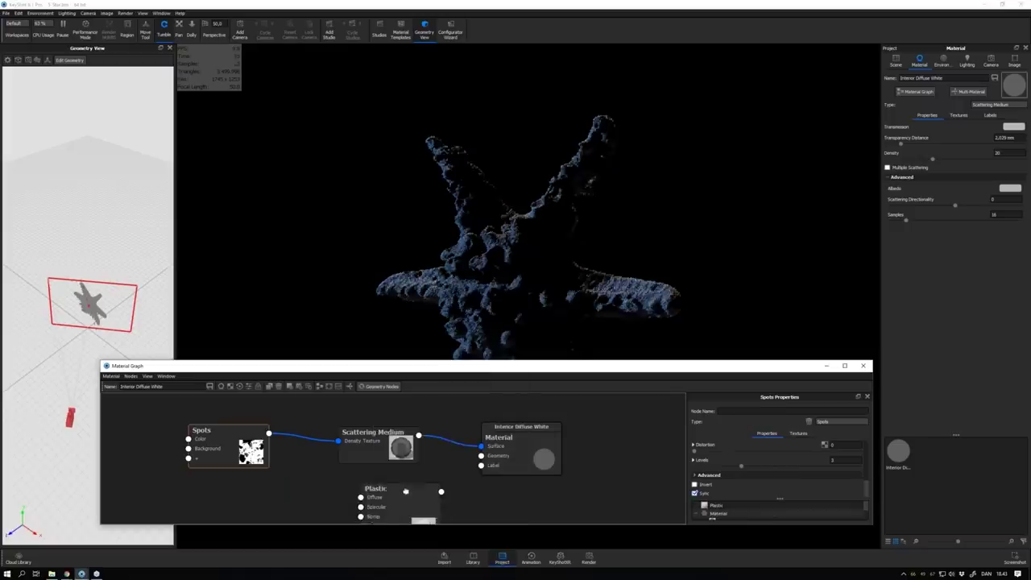
left_click_drag(427, 482, 481, 474)
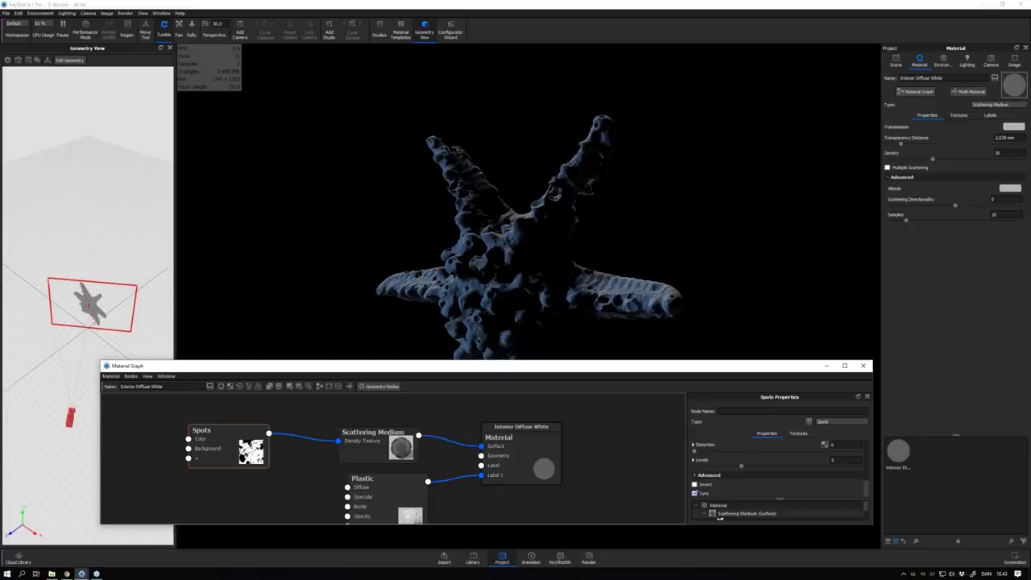
- Set the Plastic label's diffuse color to a fully saturated dark red
left_click(412, 511)
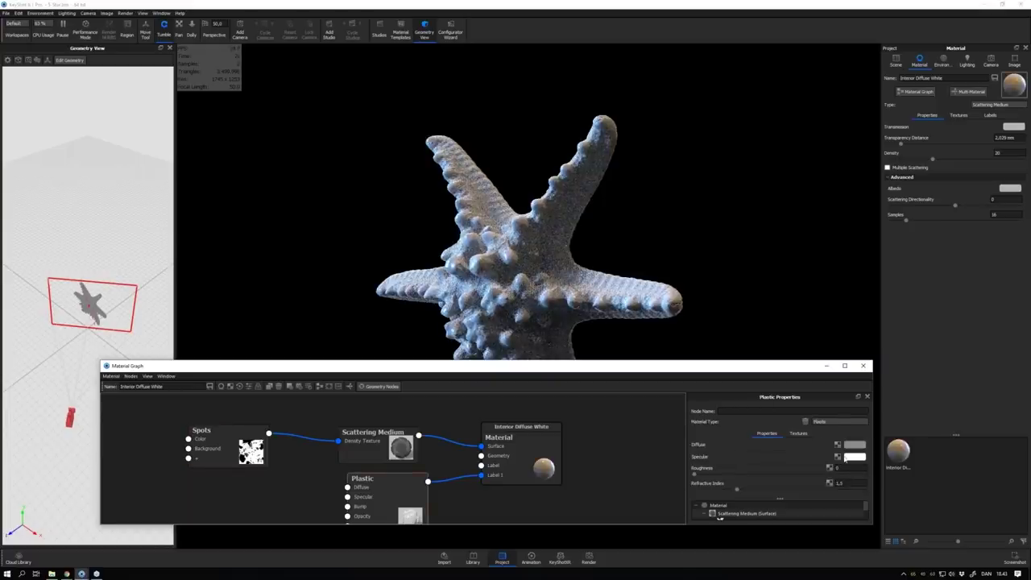
left_click(846, 457)
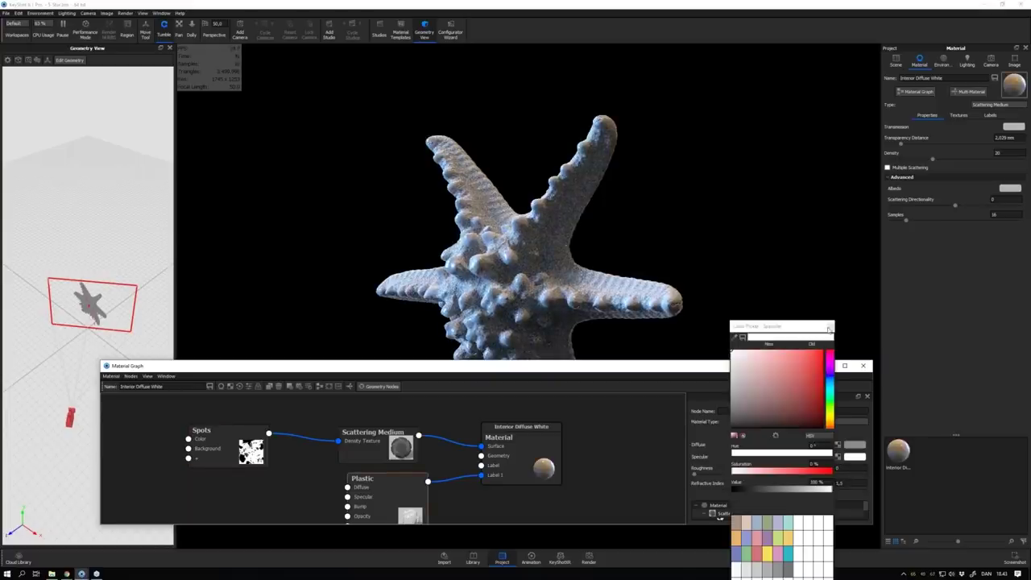
left_click(838, 442)
left_click_drag(793, 396, 820, 417)
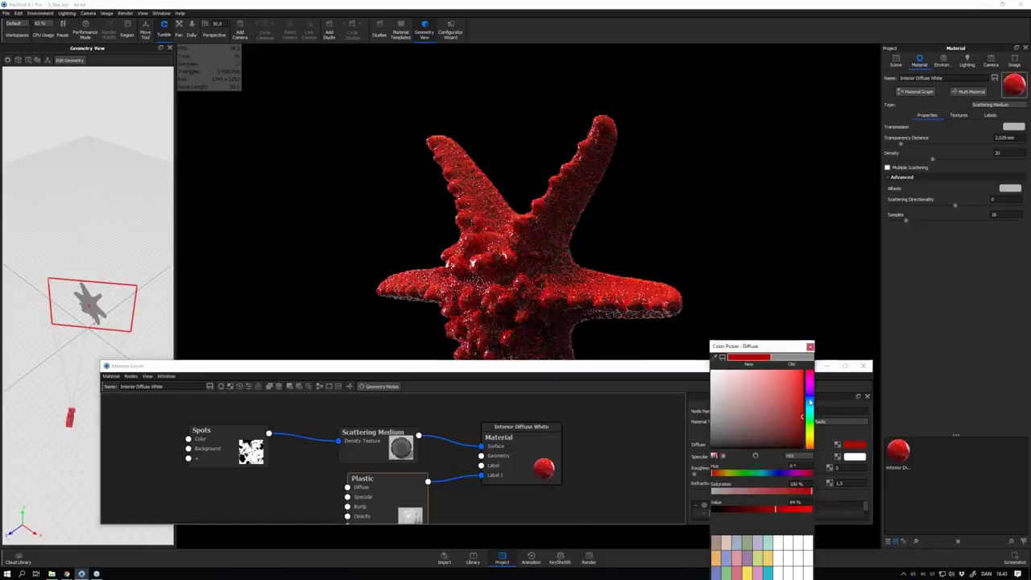
left_click_drag(774, 346, 795, 265)
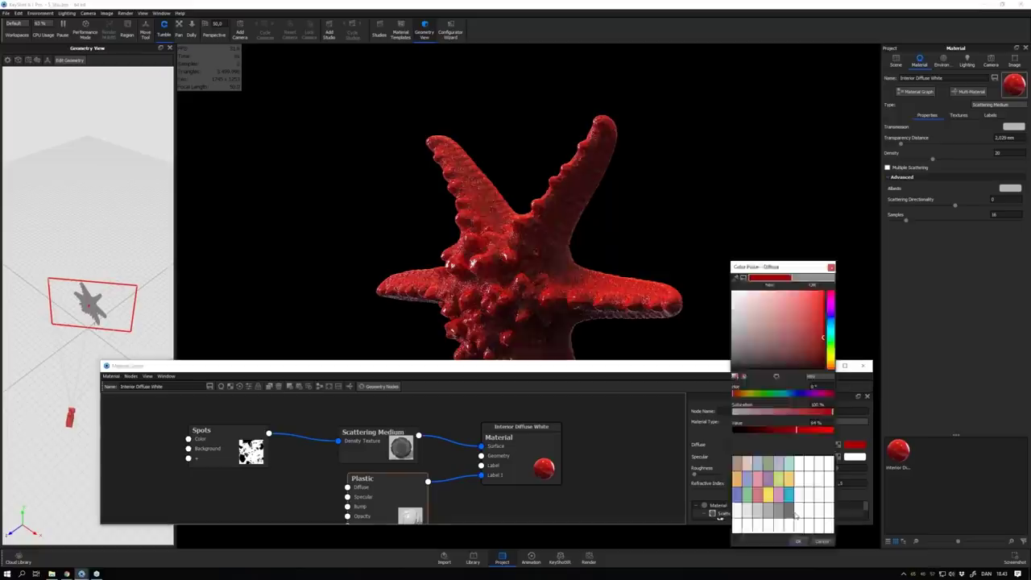
left_click(796, 541)
- Tidy the graph nodes and connect the Spots node to the Plastic label's Opacity input as well
left_click_drag(249, 452, 240, 442)
left_click_drag(360, 441, 391, 432)
left_click_drag(362, 480, 361, 478)
left_click_drag(259, 424, 348, 513)
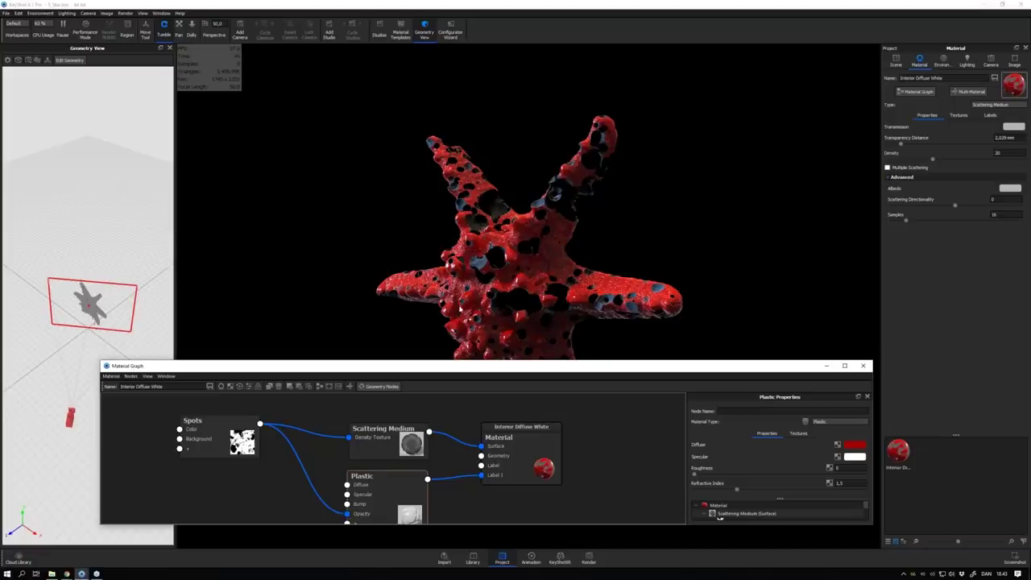
- Close the Material Graph and pause the real-time render of the sea star
mouse_move(541, 370)
left_mouse_down()
mouse_move(536, 388)
mouse_move(533, 376)
left_mouse_up()
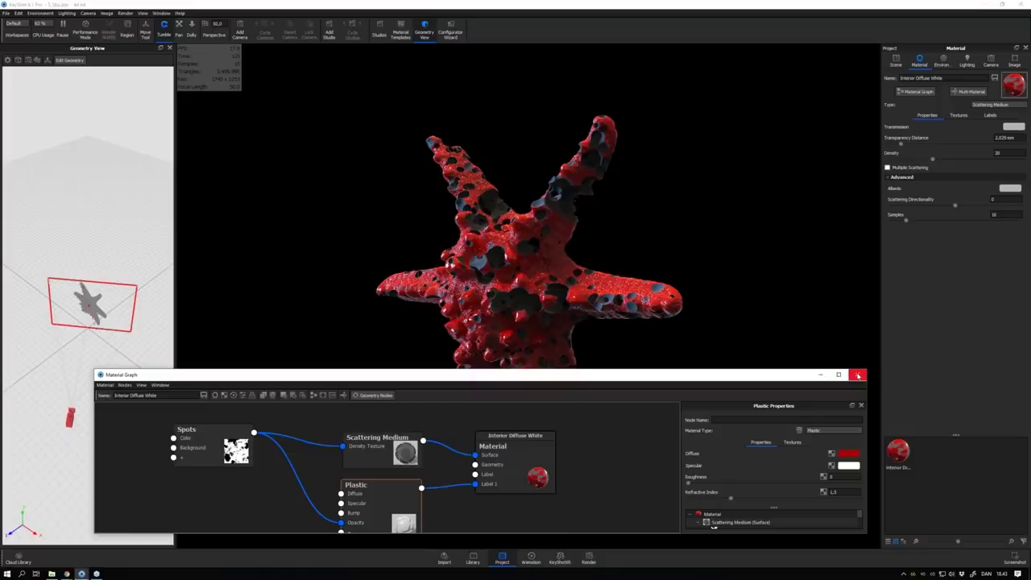
left_click(858, 376)
left_click_drag(767, 374, 663, 376)
key("p")
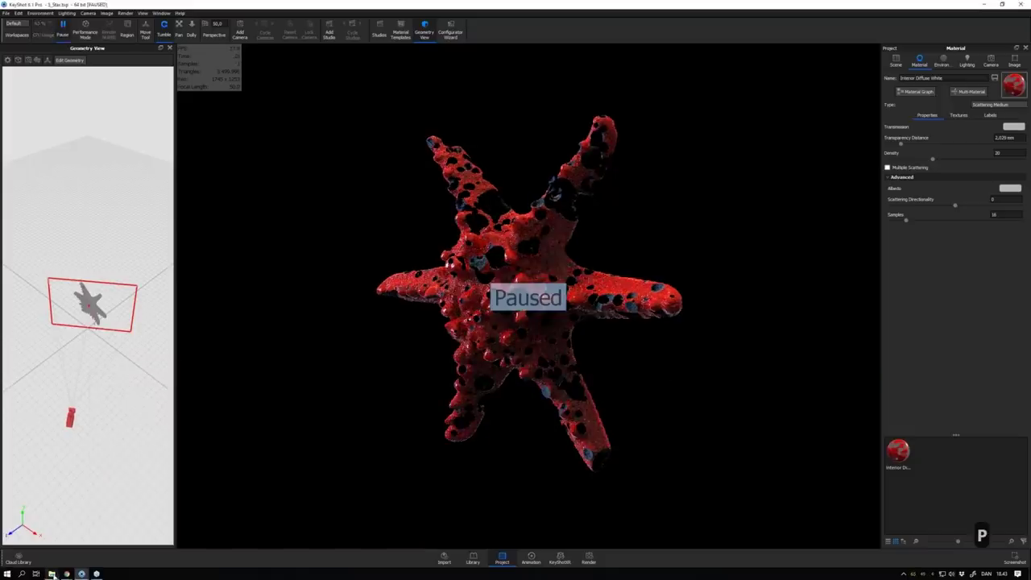
- Switch to the Webinar Scattering Medium presentation in Google Slides and present the slide following Porous material, with the Abstract animation video
left_click(66, 574)
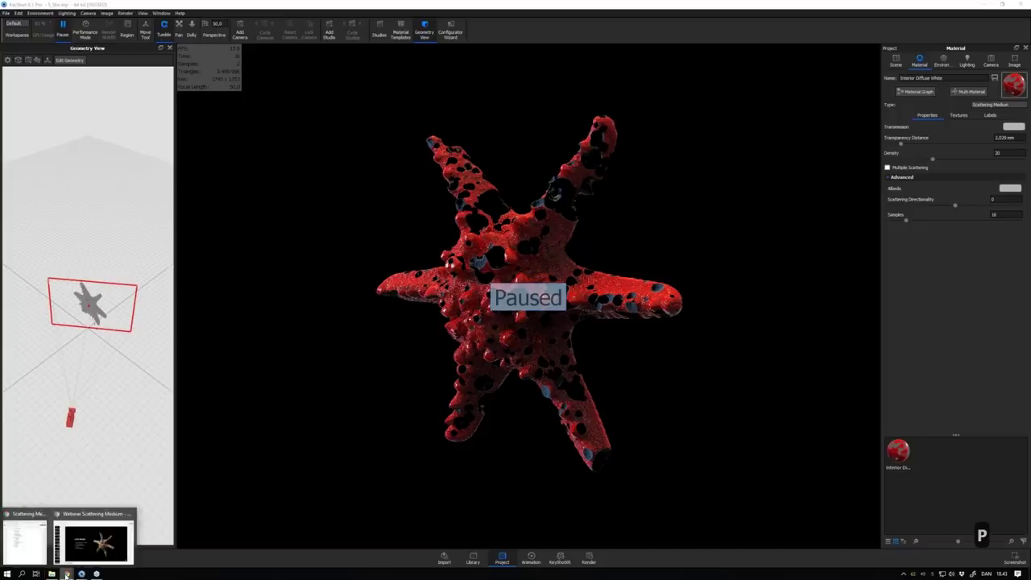
left_click(74, 561)
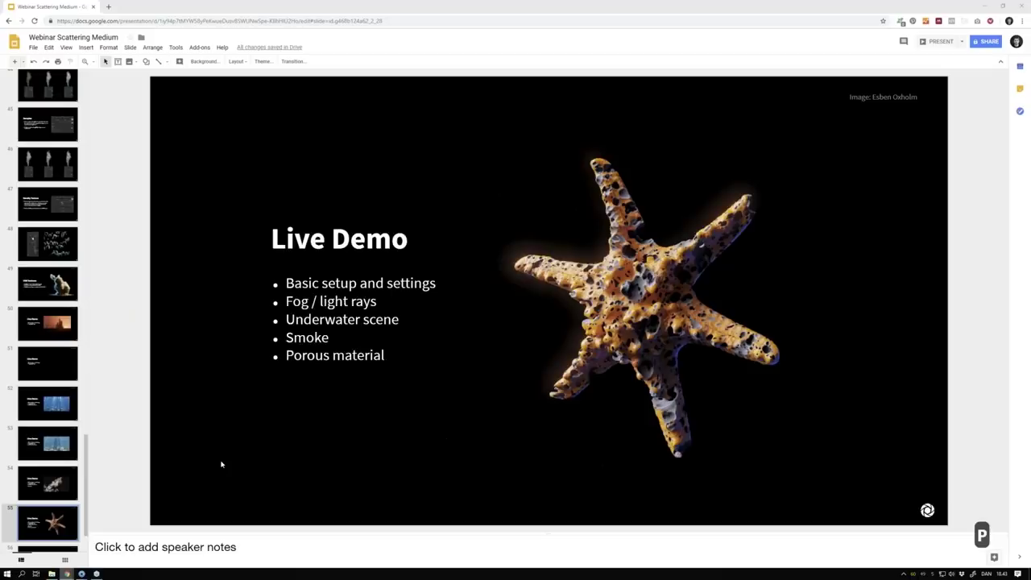
key("Down")
left_click(939, 42)
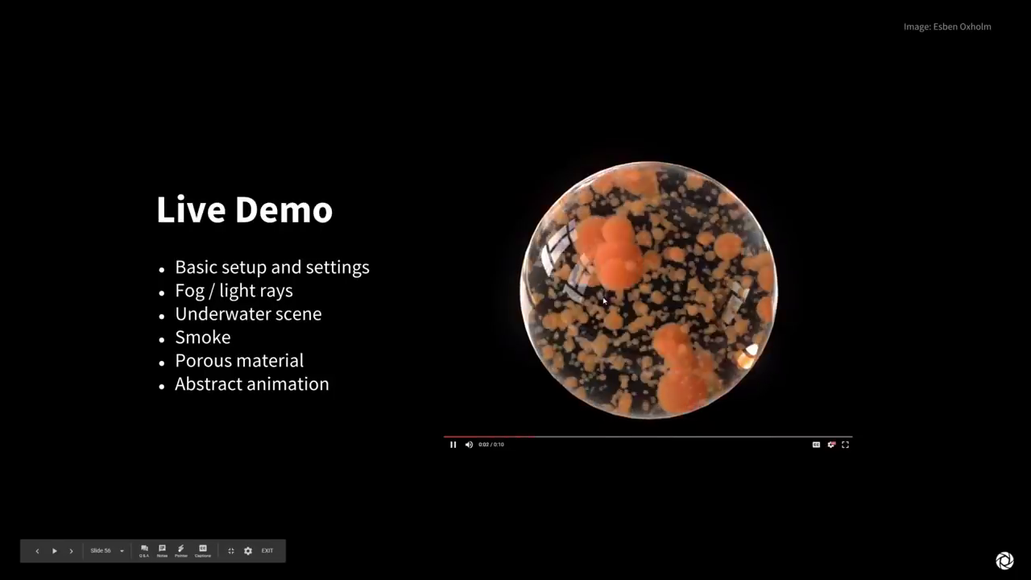
- Switch to the KeyShot scene 6_AbstractShapeAnimation.bip and resume its real-time render
key("alt+Tab")
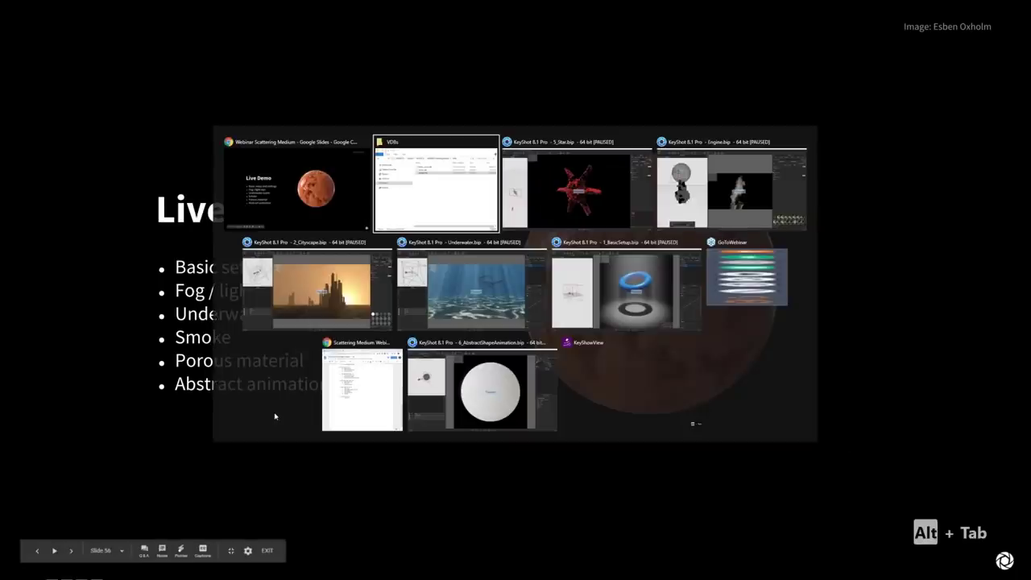
key("alt+Tab")
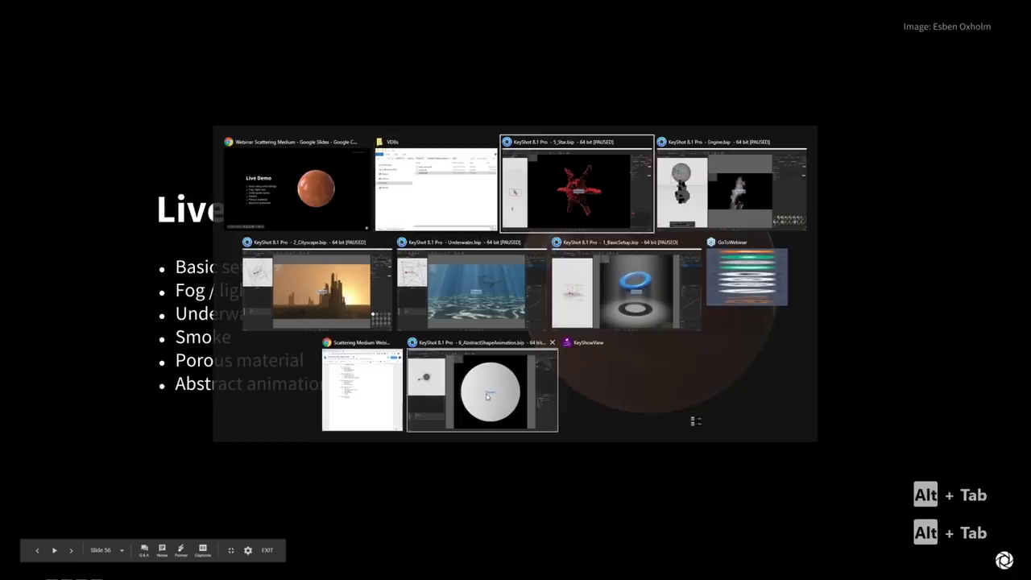
left_click(486, 397)
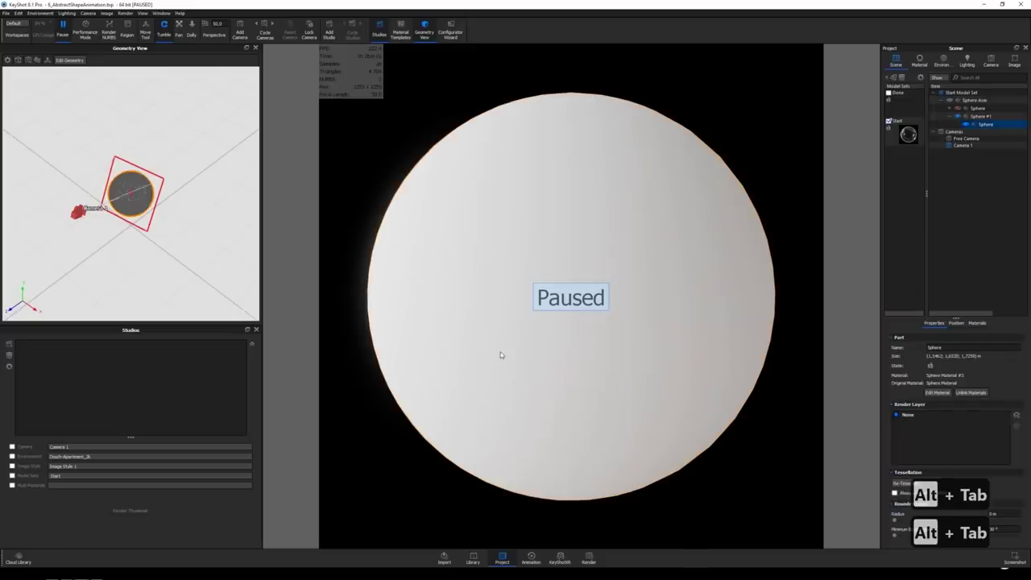
key("p")
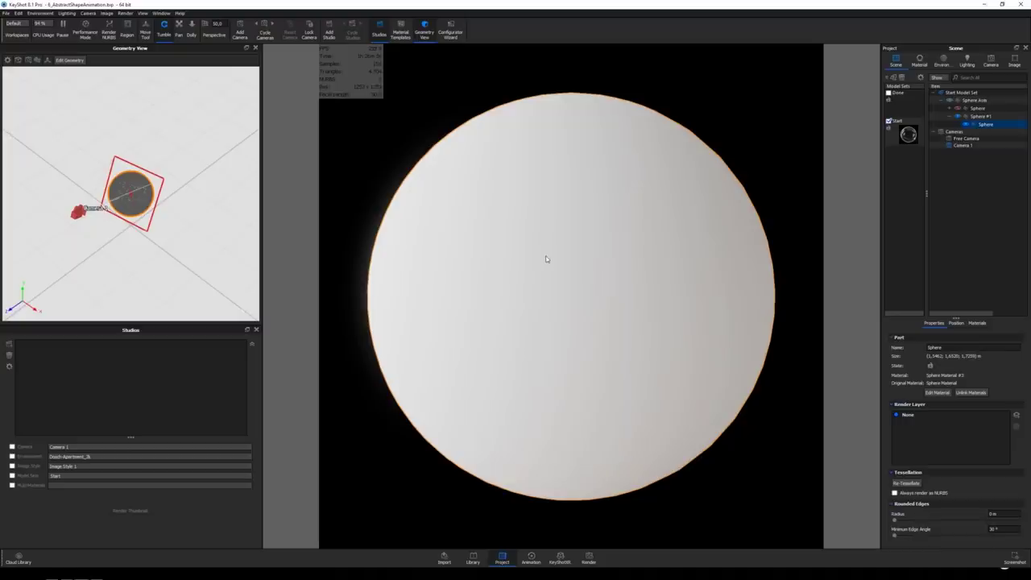
- Change the sphere's material type to Scattering Medium and assign a Spots texture as its Density Texture
double_click(547, 259)
left_click(989, 105)
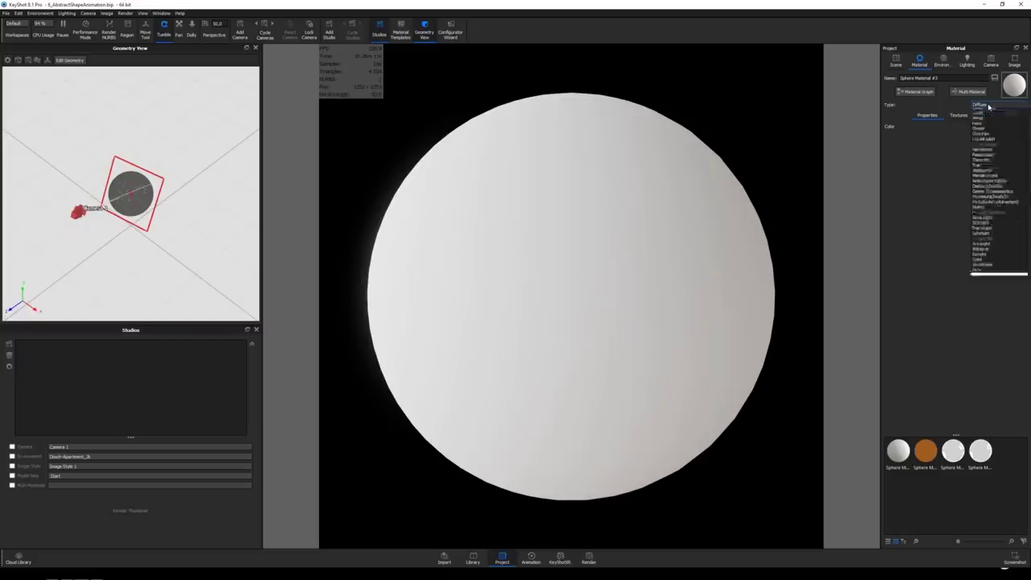
left_click(993, 220)
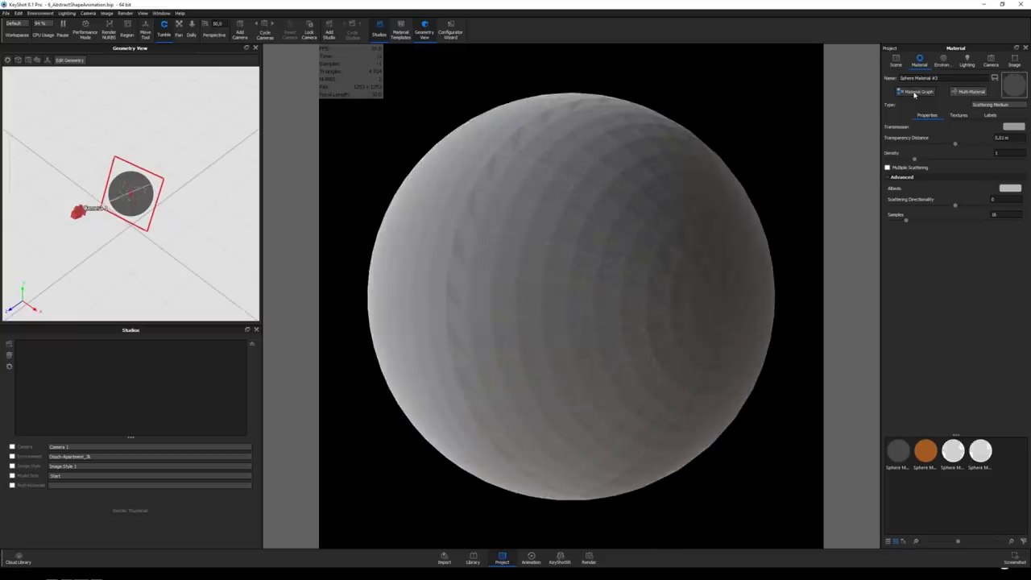
left_click(957, 115)
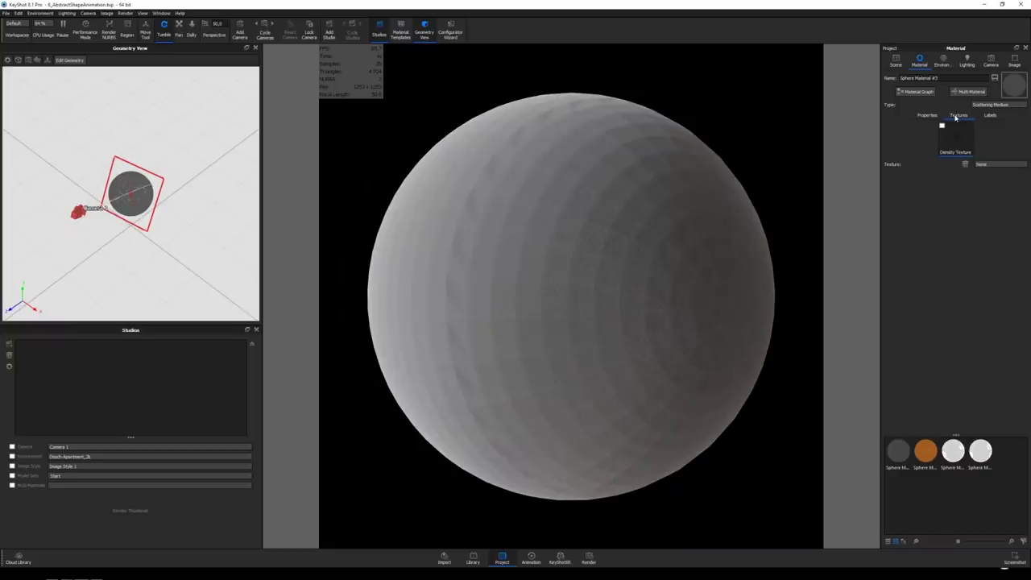
left_click(995, 166)
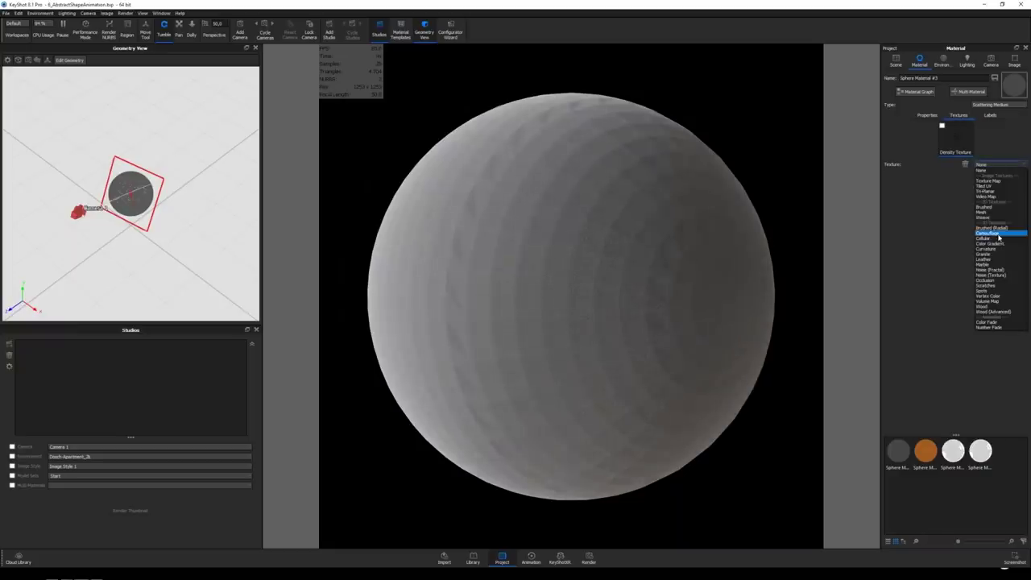
left_click(997, 291)
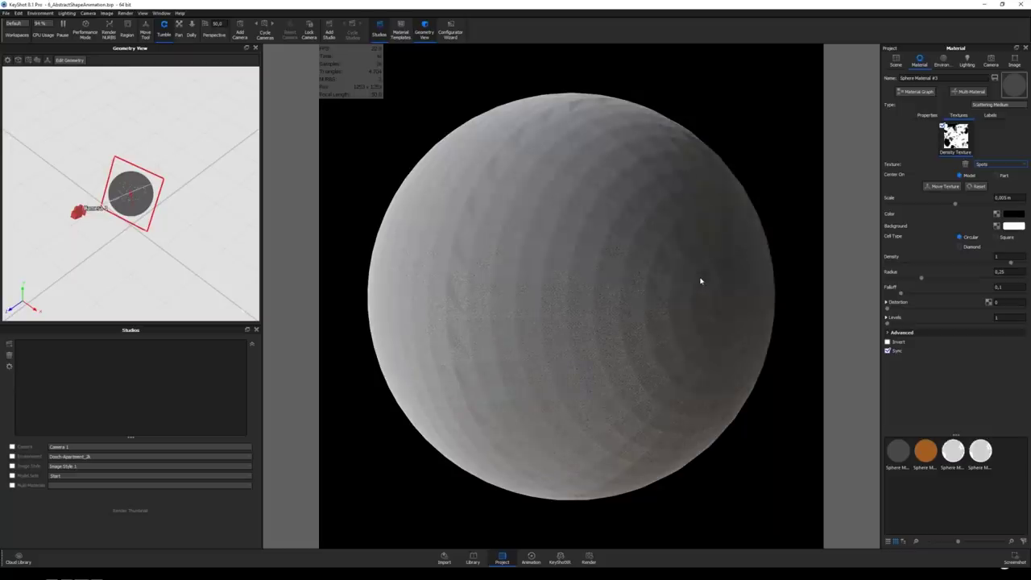
- Set the Spots texture's Color to white and its Background to black
left_click(1012, 214)
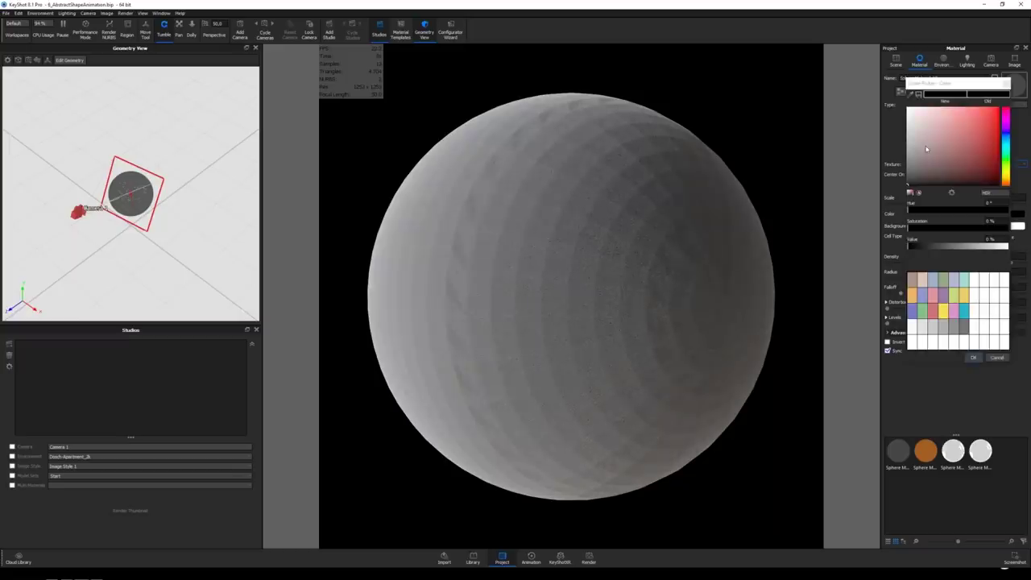
left_click_drag(926, 149, 907, 107)
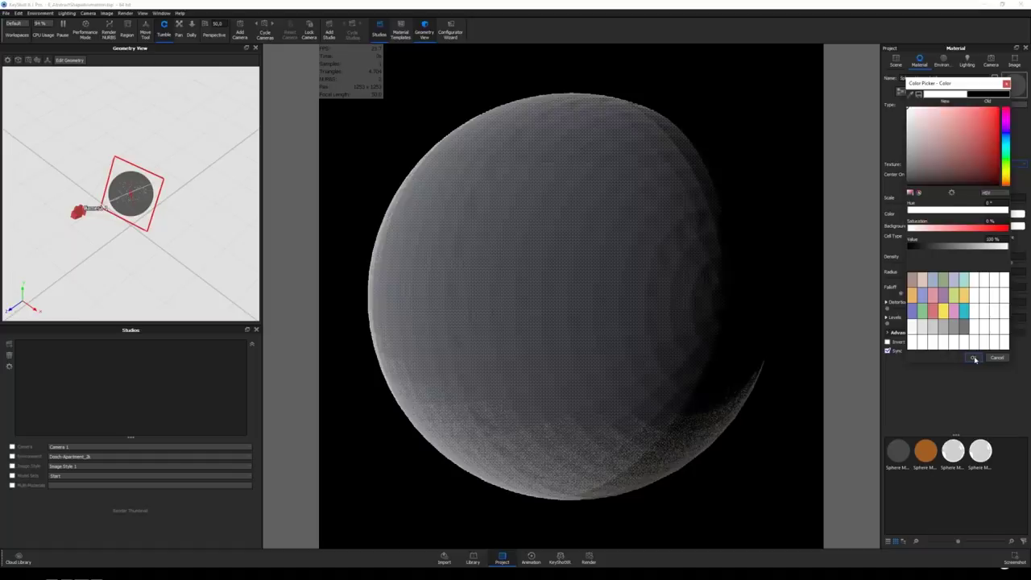
left_click(973, 357)
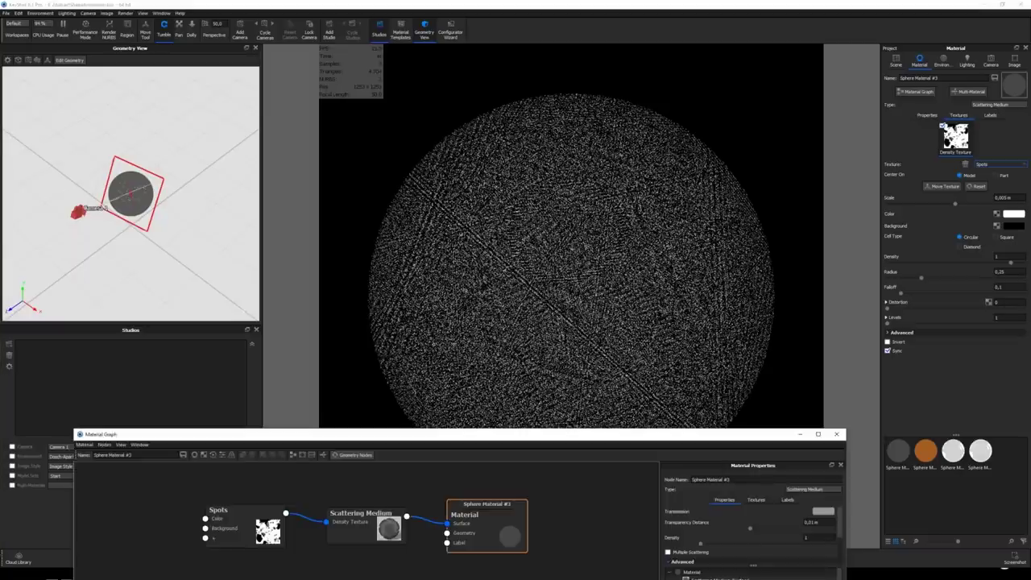
- Preview the Spots node alone from the Material Graph and set its Scale to 0.2 m
left_click_drag(451, 434, 437, 399)
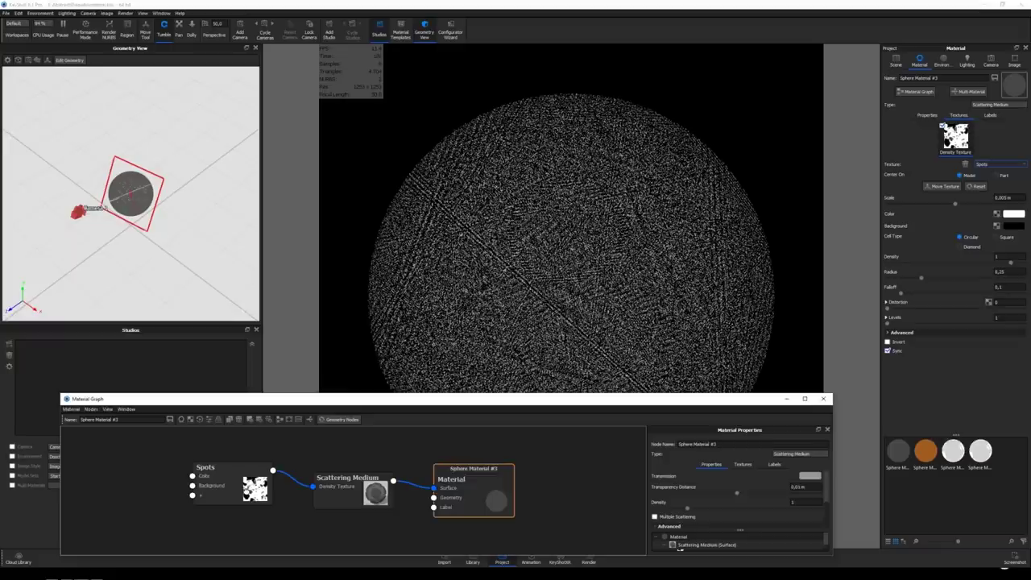
left_click(262, 474)
key("c")
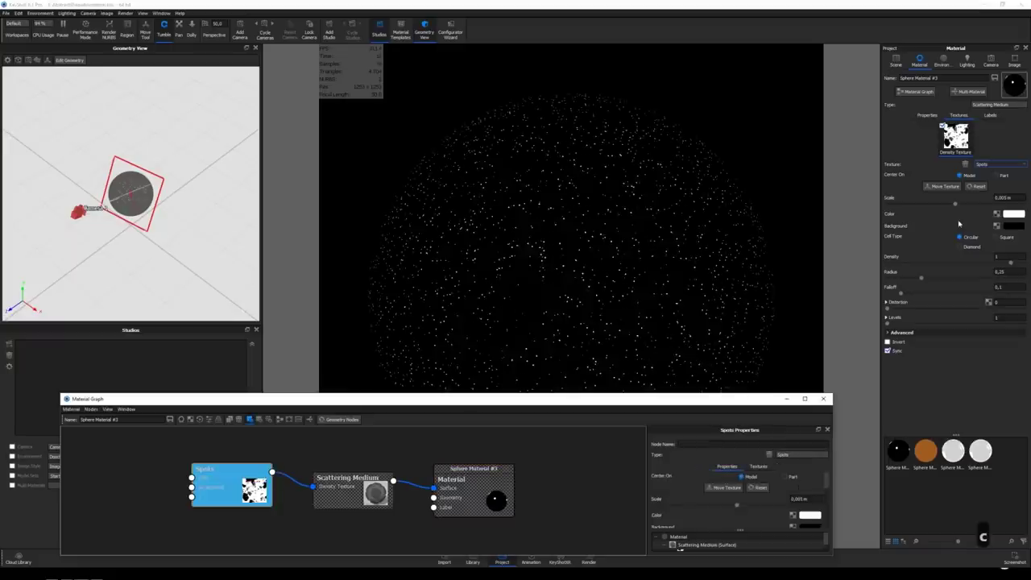
type(".2")
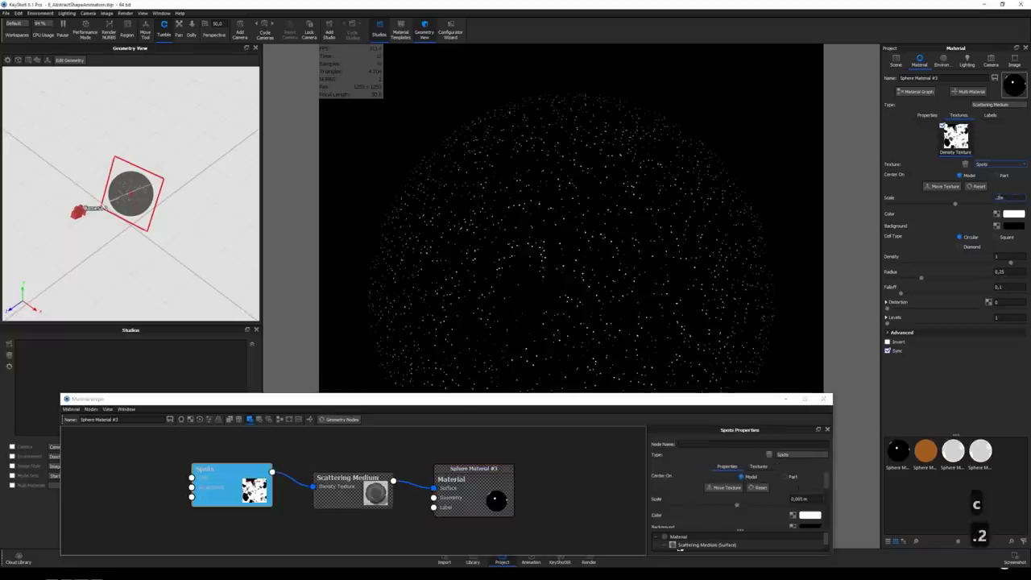
key("Return")
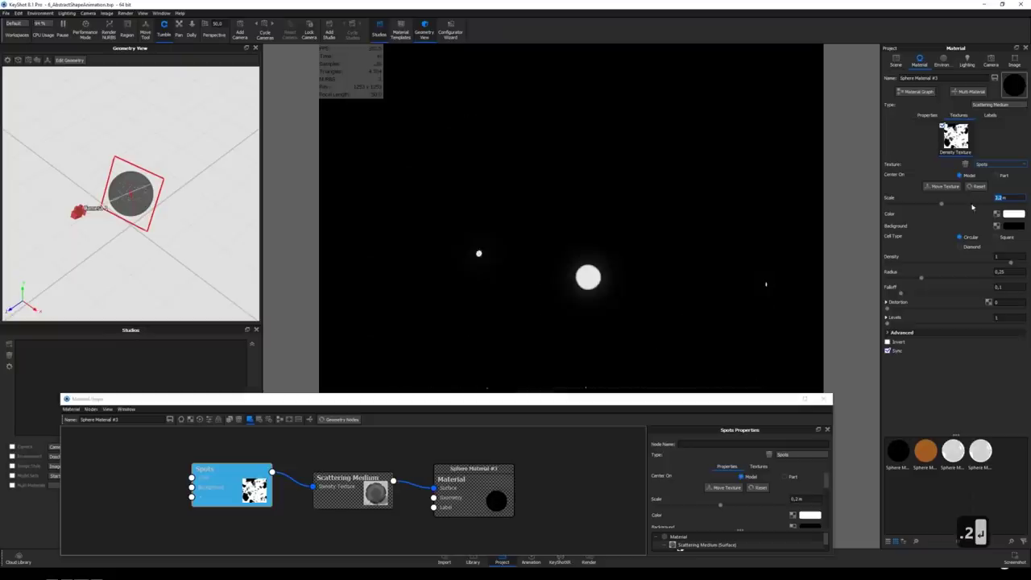
- Increase the Spots Radius to about 0.467, set its Density to 10, and end the node preview
left_click_drag(921, 277, 950, 277)
left_click(1003, 257)
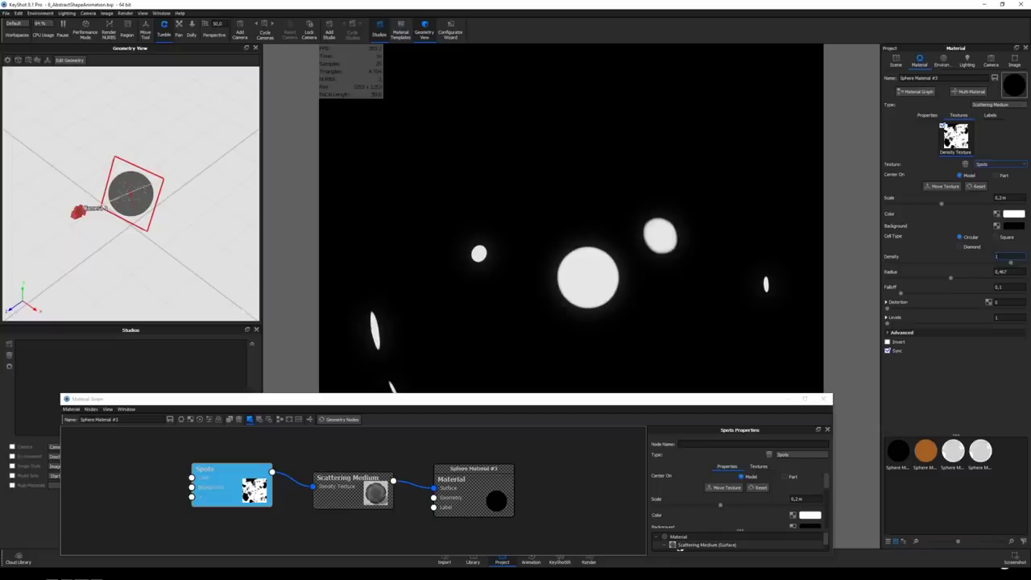
type("0")
key("Return")
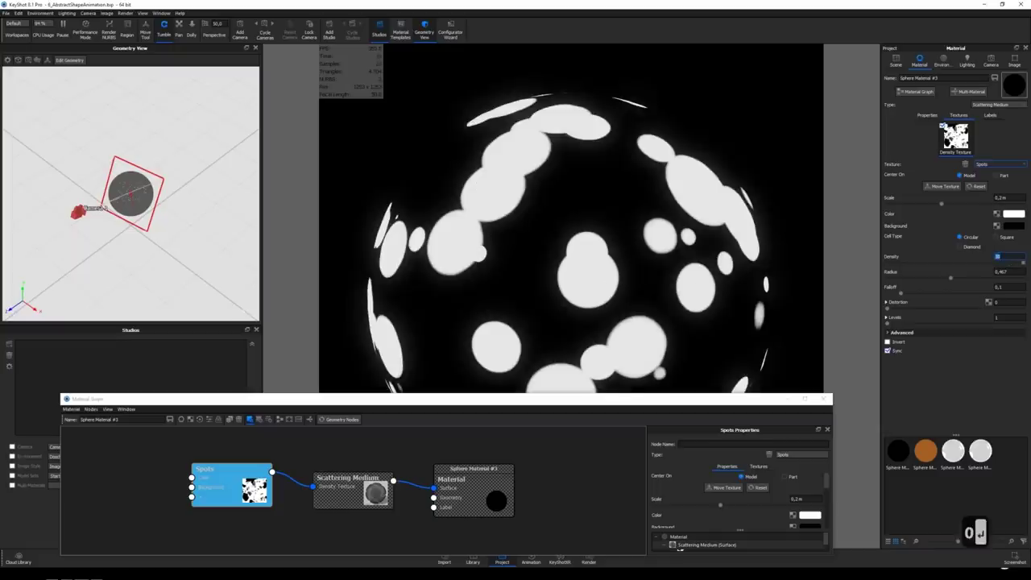
mouse_move(227, 482)
left_mouse_down()
mouse_move(216, 490)
mouse_move(223, 477)
left_mouse_up()
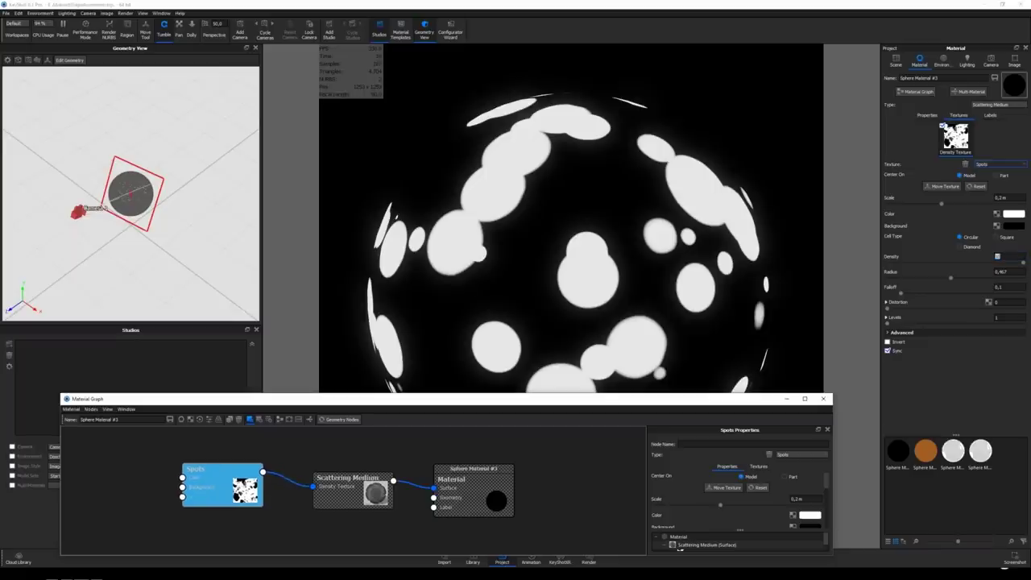
key("c")
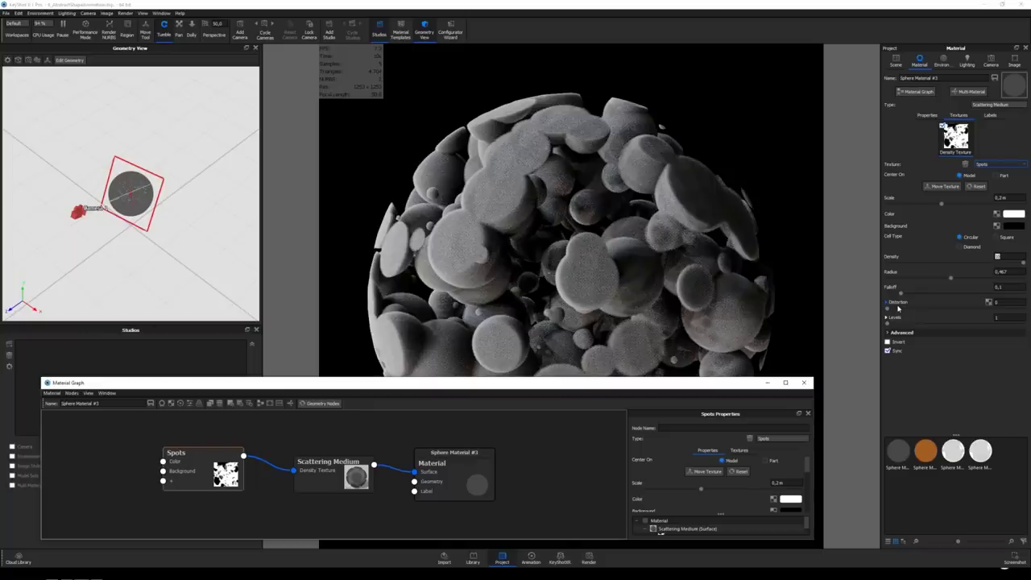
- Raise the Spots Levels to 3 and its Radius to about 0.997 so the spots fill the sphere
left_click(906, 323)
left_click(925, 323)
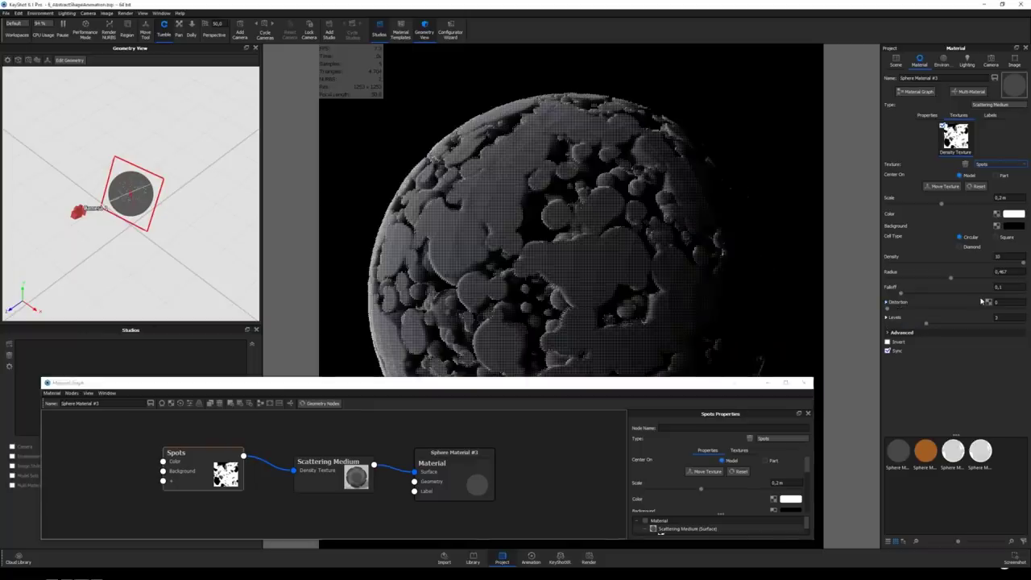
left_click(1011, 278)
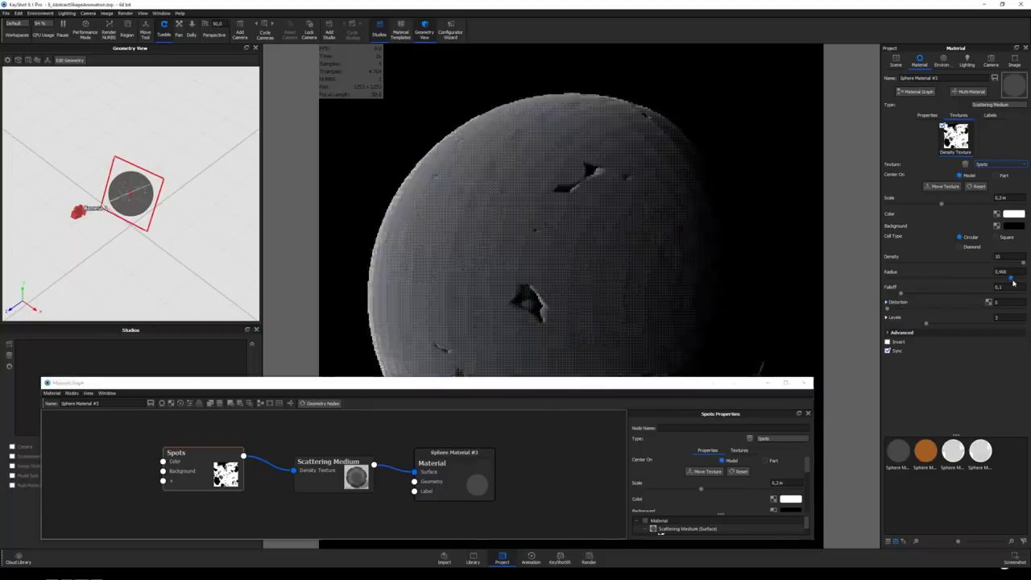
left_click_drag(1013, 282, 1024, 281)
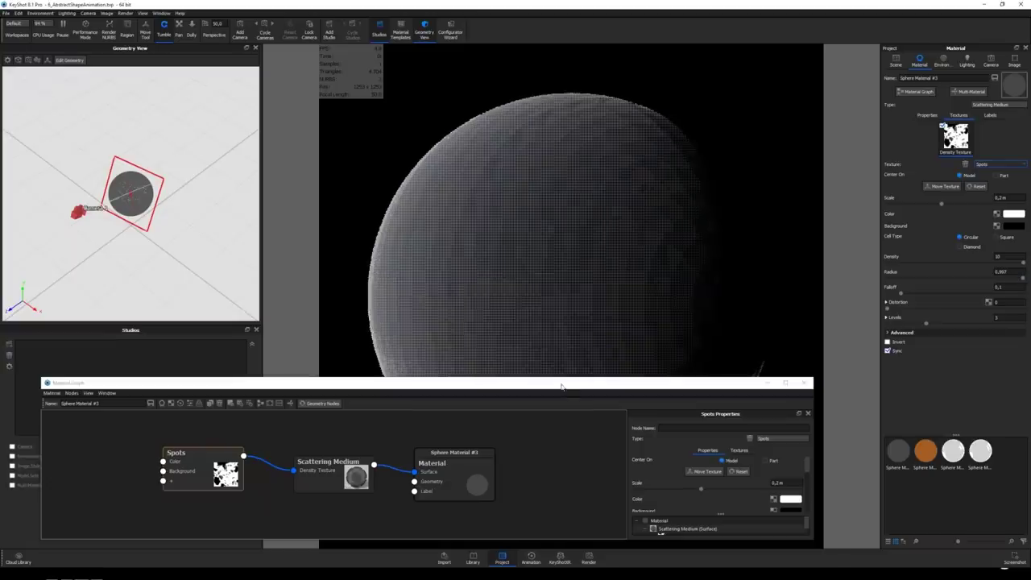
left_click_drag(561, 386, 564, 393)
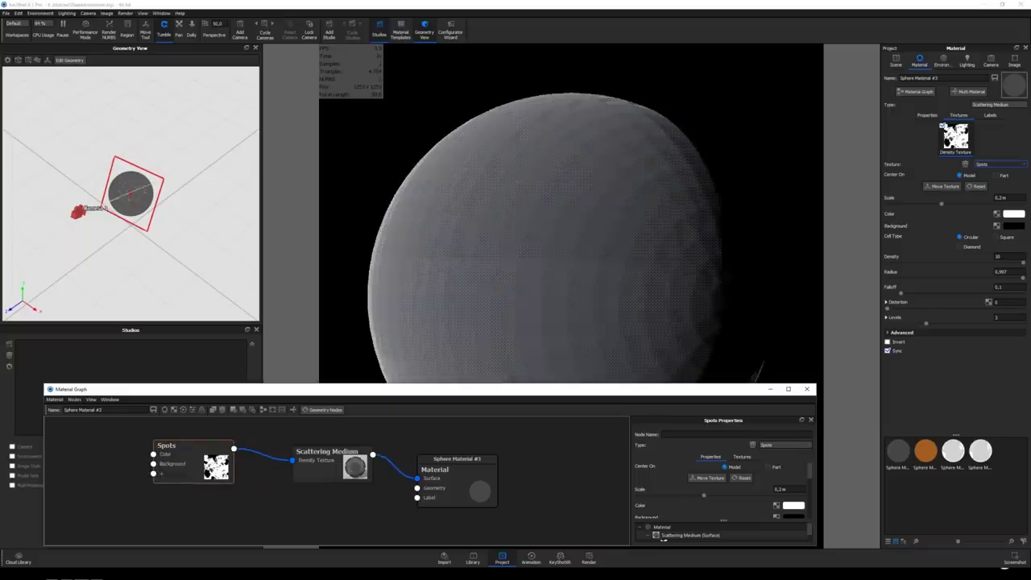
left_click(999, 255)
left_click(1000, 271)
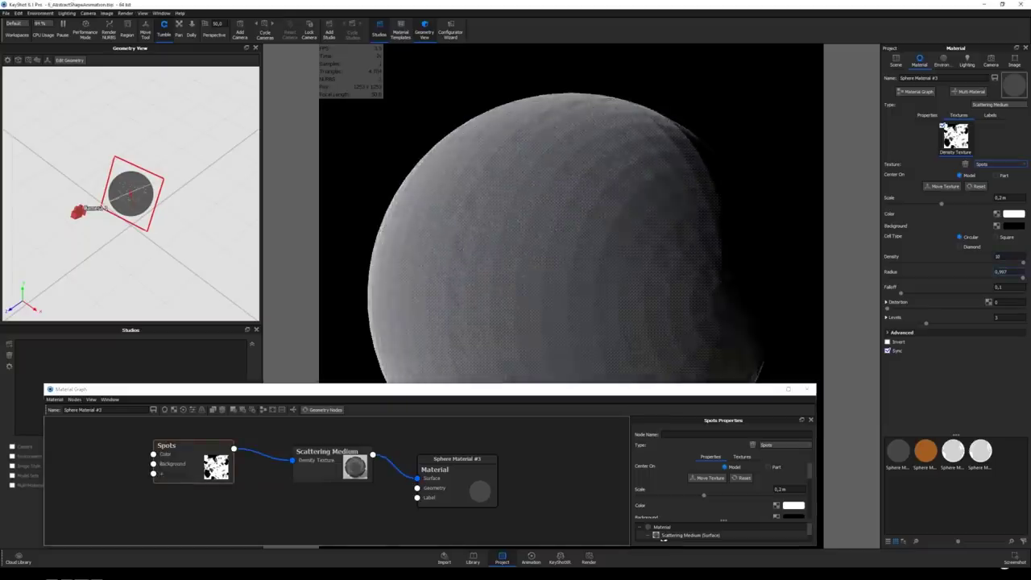
- Space out the graph nodes and add a Color Fade animation node to the sphere's Material Graph
left_click(467, 484)
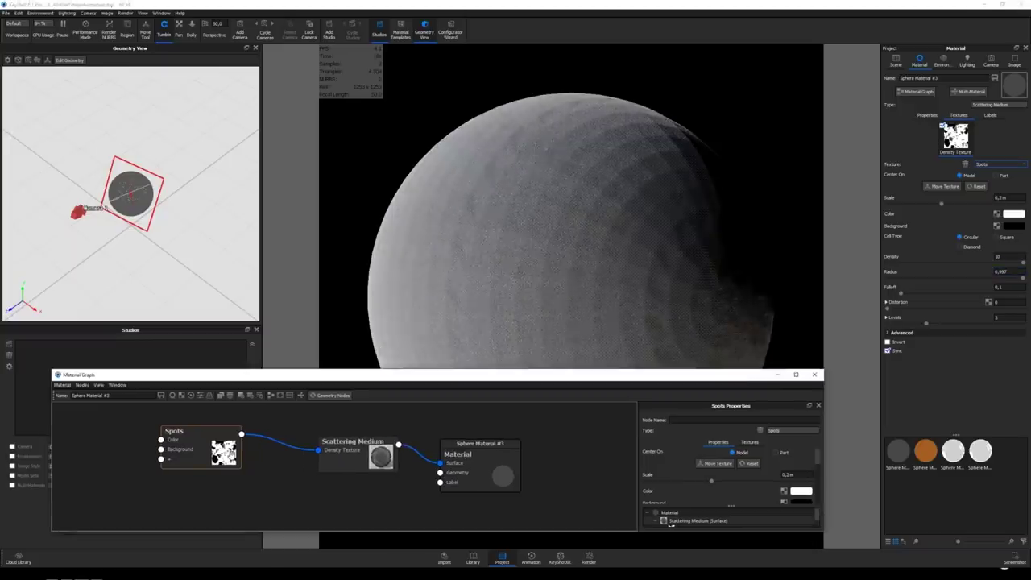
left_click_drag(190, 438, 204, 440)
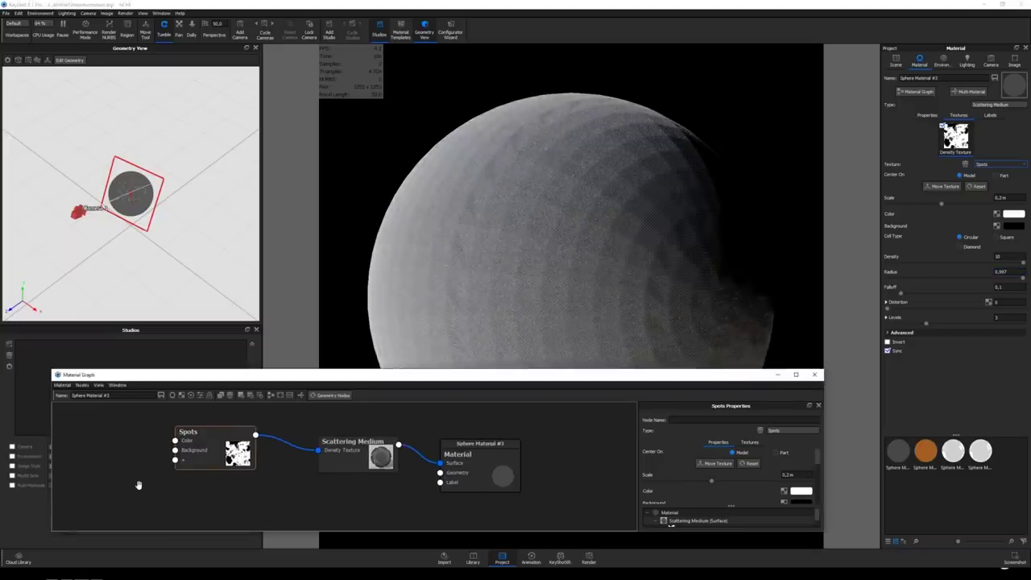
right_click(88, 480)
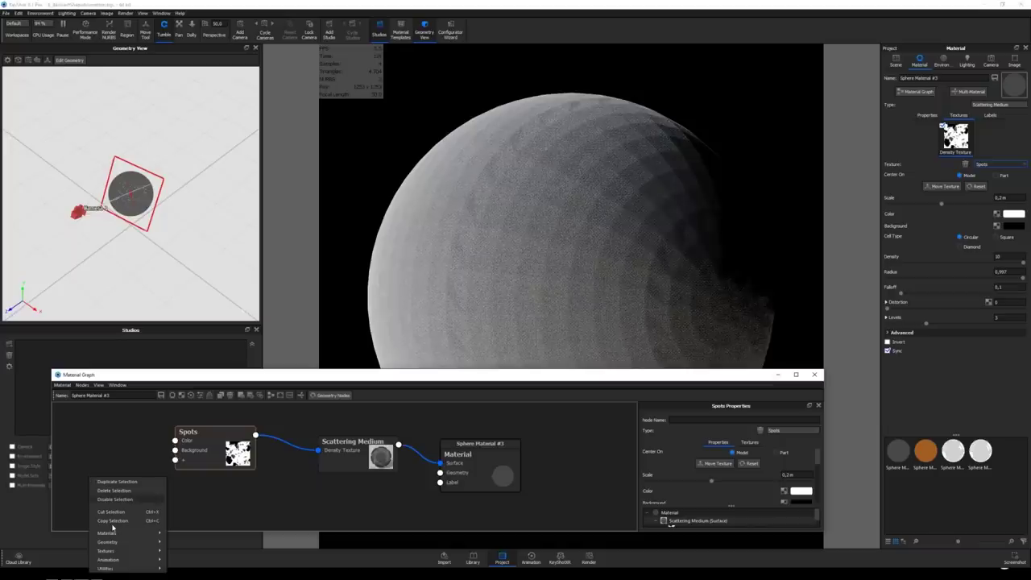
mouse_move(110, 560)
left_click(183, 559)
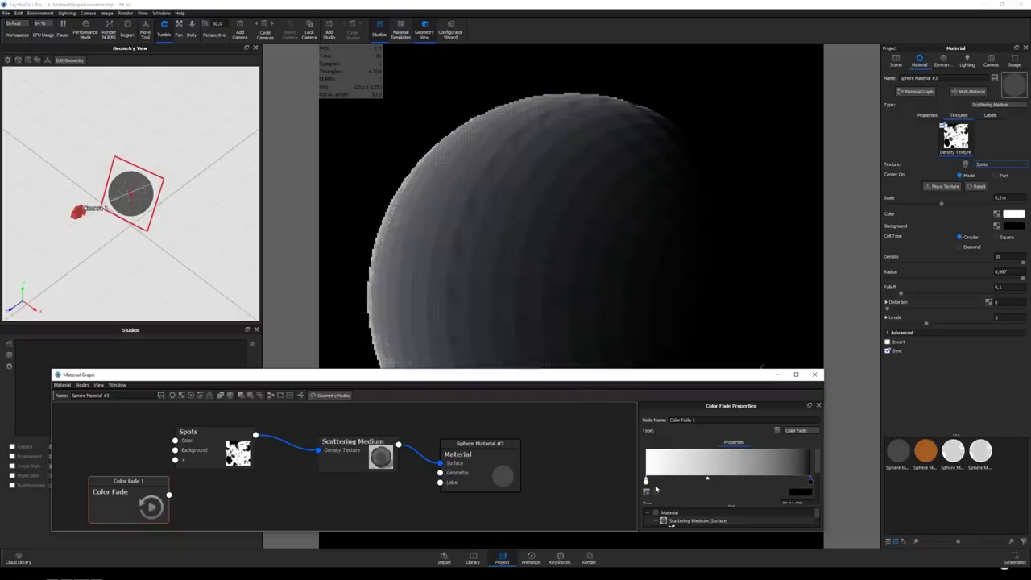
- Make the Color Fade gradient run from black through a white key in the middle back to black
mouse_move(648, 487)
left_mouse_down()
mouse_move(736, 486)
mouse_move(645, 486)
left_mouse_up()
left_click(773, 483)
left_click(799, 492)
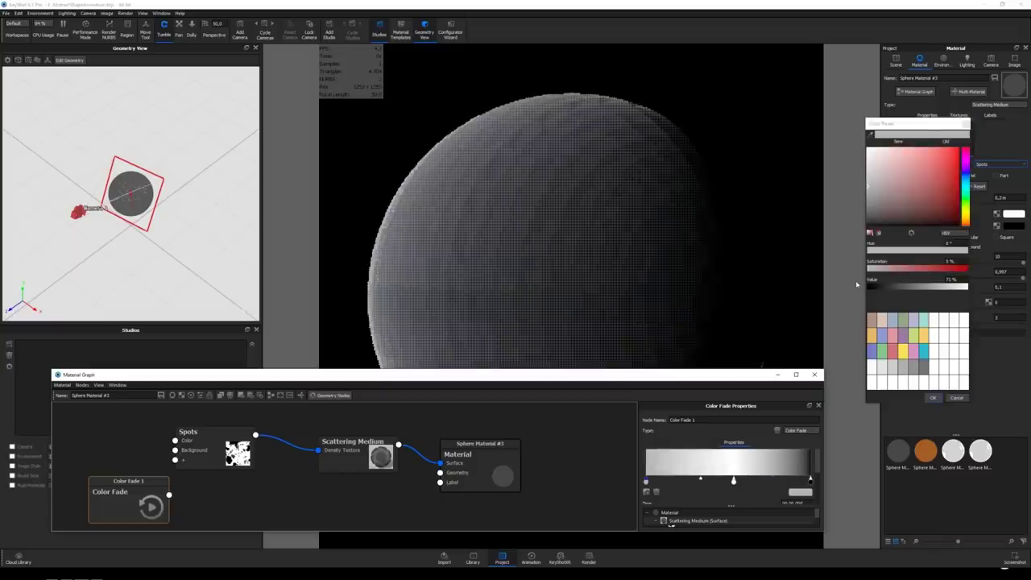
left_click(867, 225)
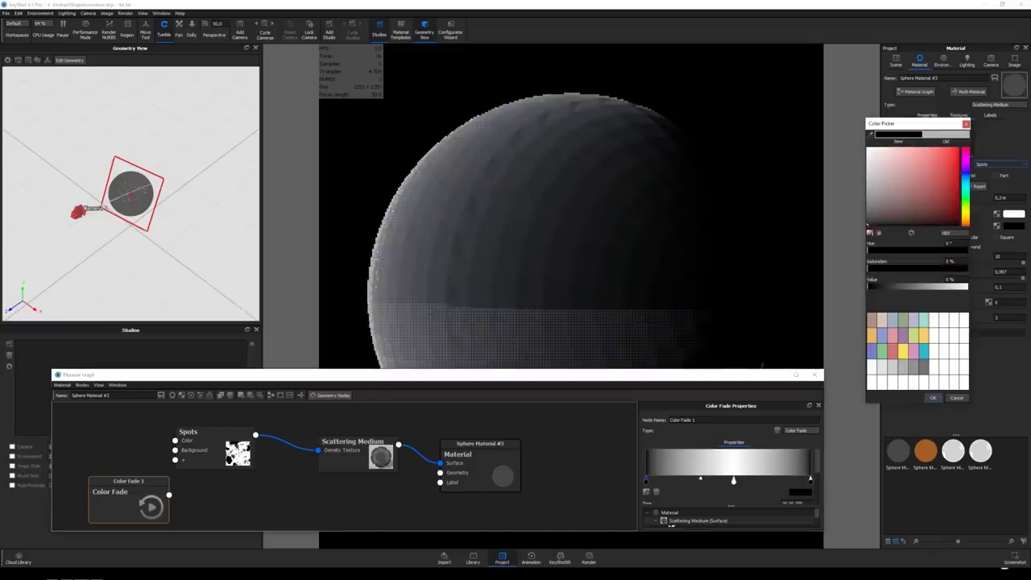
left_click(929, 398)
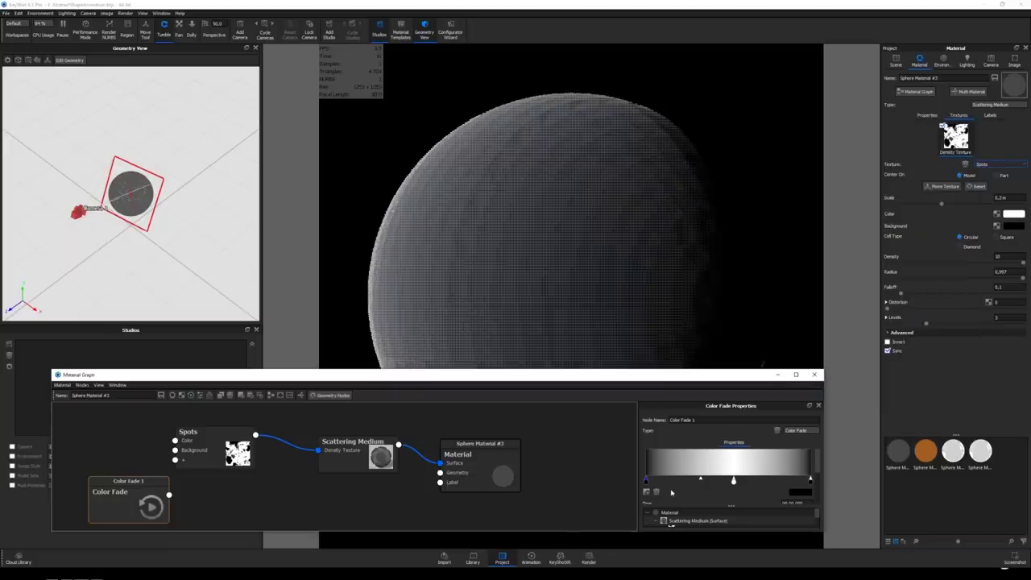
- Connect the Color Fade node to the Spots node's Radius input
left_click_drag(149, 491, 183, 461)
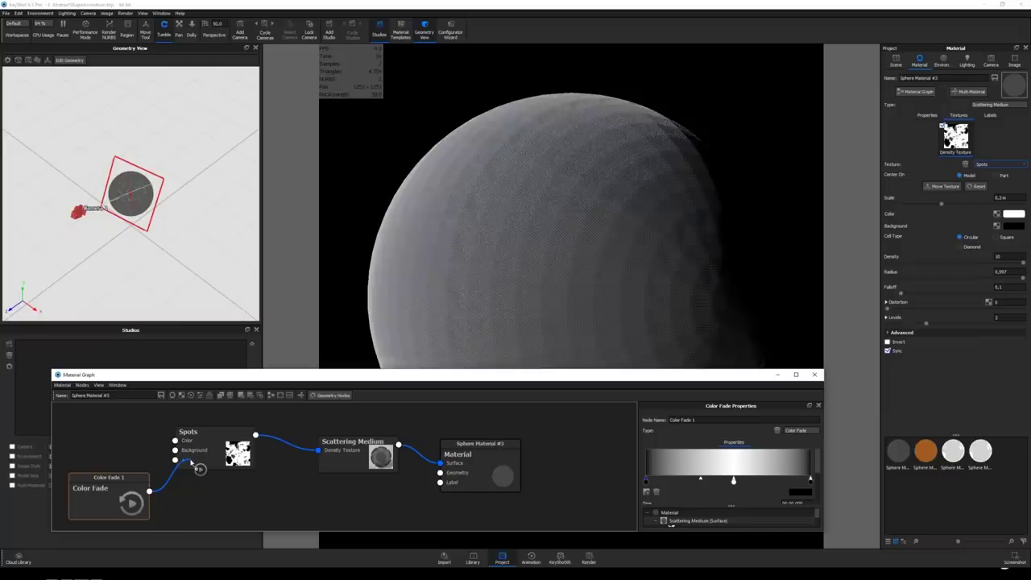
left_click(200, 468)
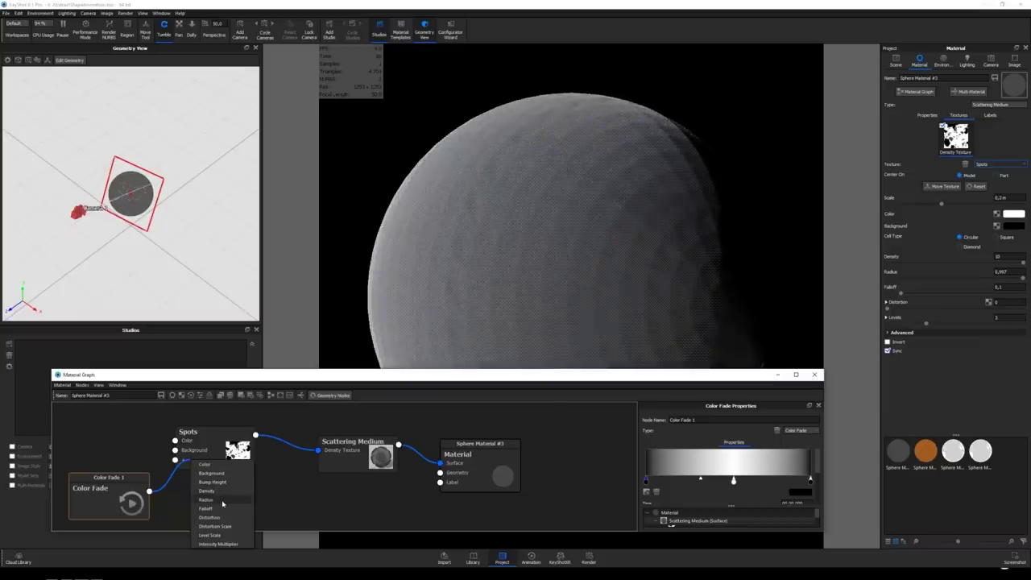
left_click(222, 502)
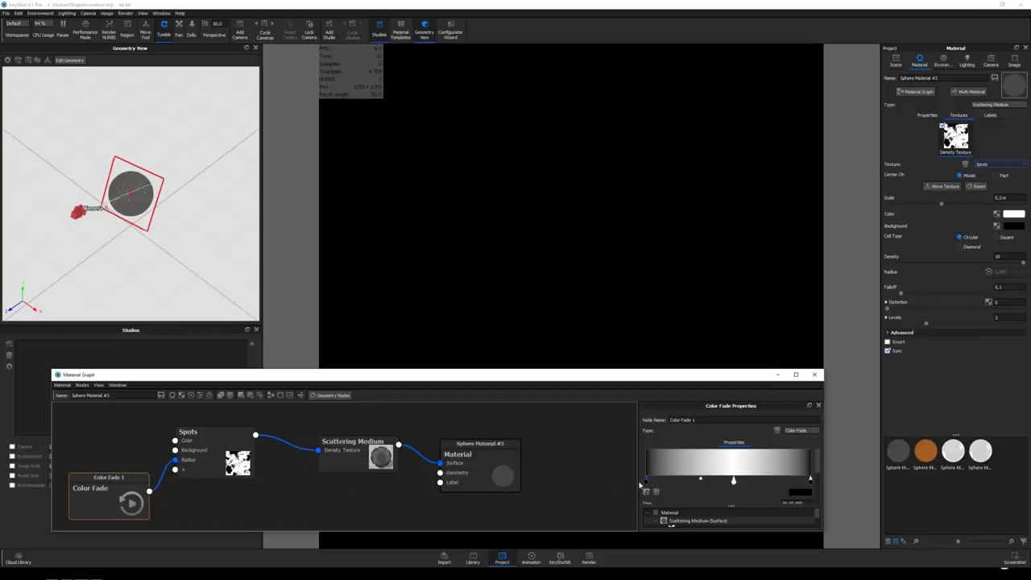
- Close the Material Graph and extend the sphere material's Color Fade animation to 5 seconds in the animation timeline
left_click(279, 544)
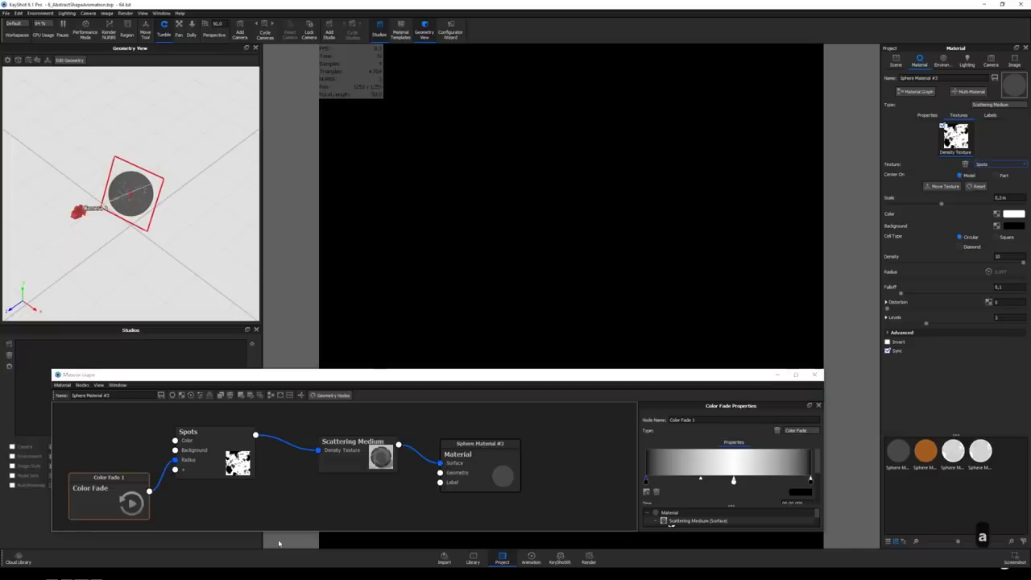
key("n")
left_click_drag(276, 375, 282, 355)
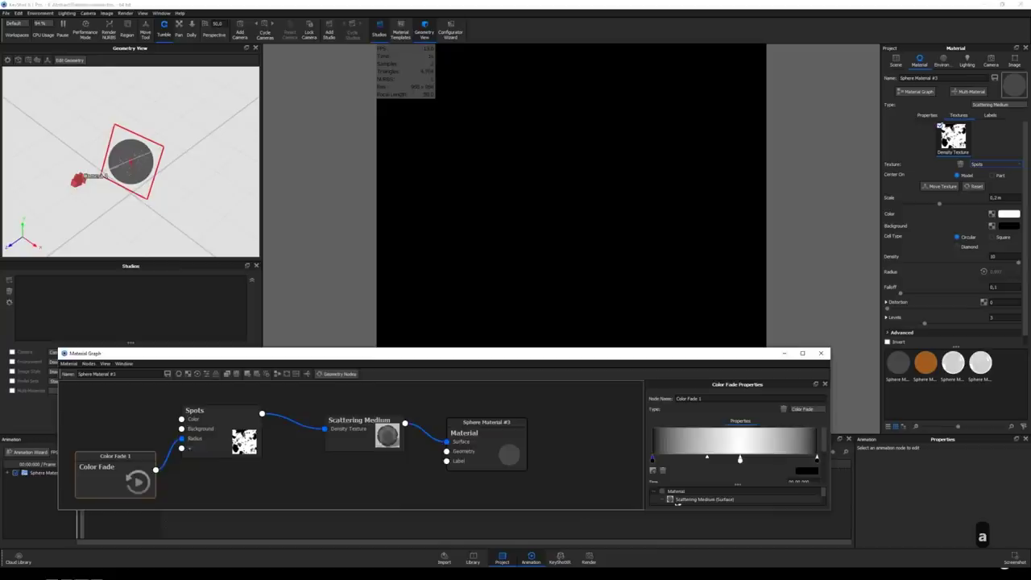
left_click(821, 354)
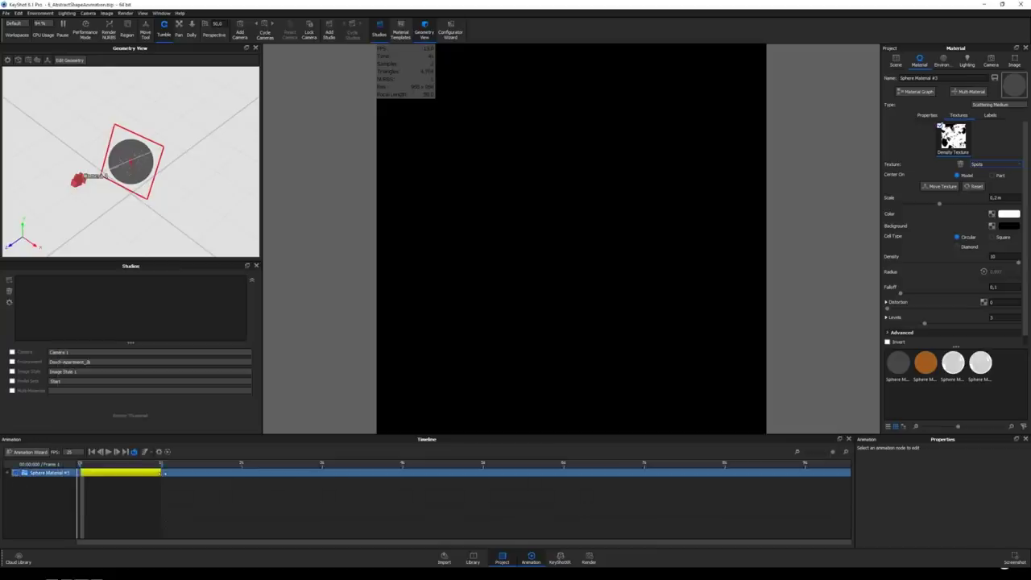
left_click_drag(163, 473, 483, 473)
- Scrub through the timeline to preview how the animated spot radius changes the sphere
left_click_drag(82, 465, 115, 463)
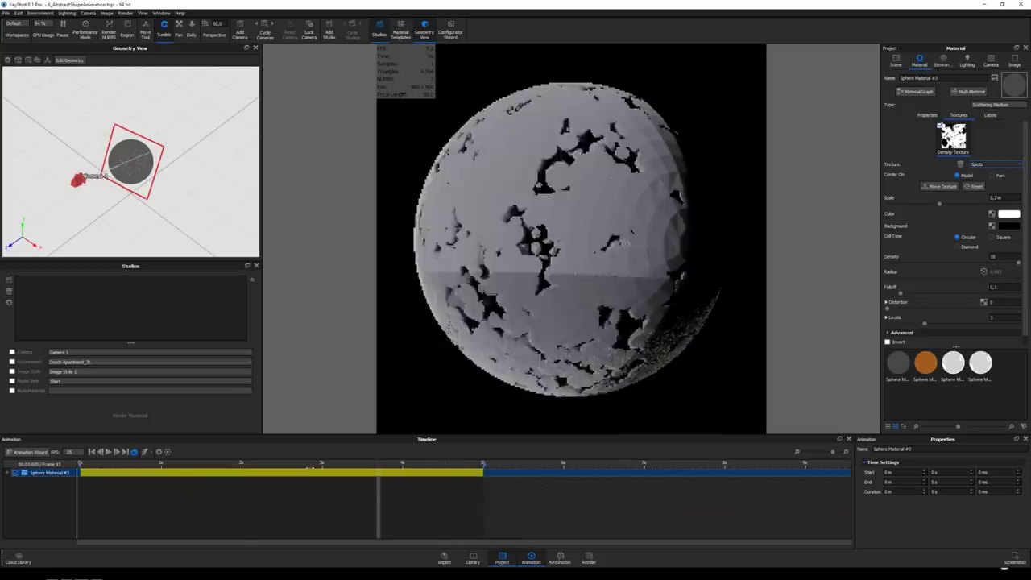
left_click_drag(250, 479, 168, 481)
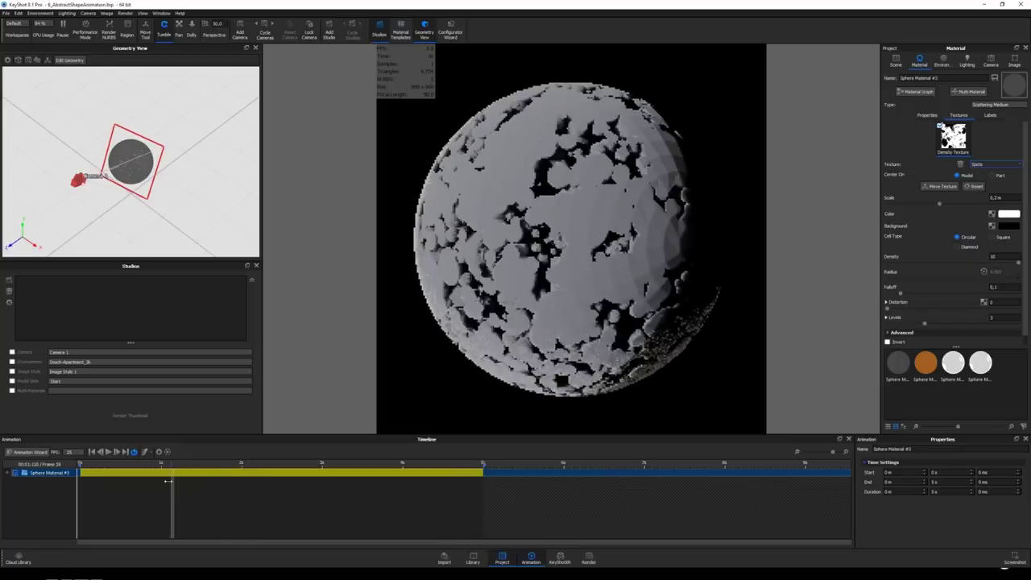
mouse_move(168, 481)
left_mouse_down()
mouse_move(148, 480)
mouse_move(195, 481)
mouse_move(149, 464)
left_mouse_up()
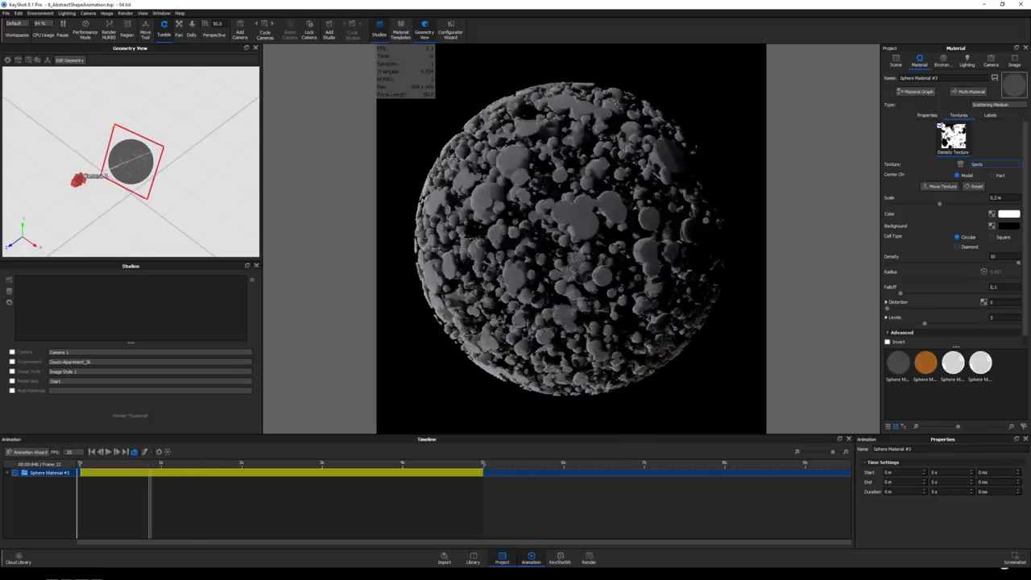
- Add a rotation animation to the Sphere #1 model and stretch it over the timeline from 0 to 5 seconds
left_click(890, 64)
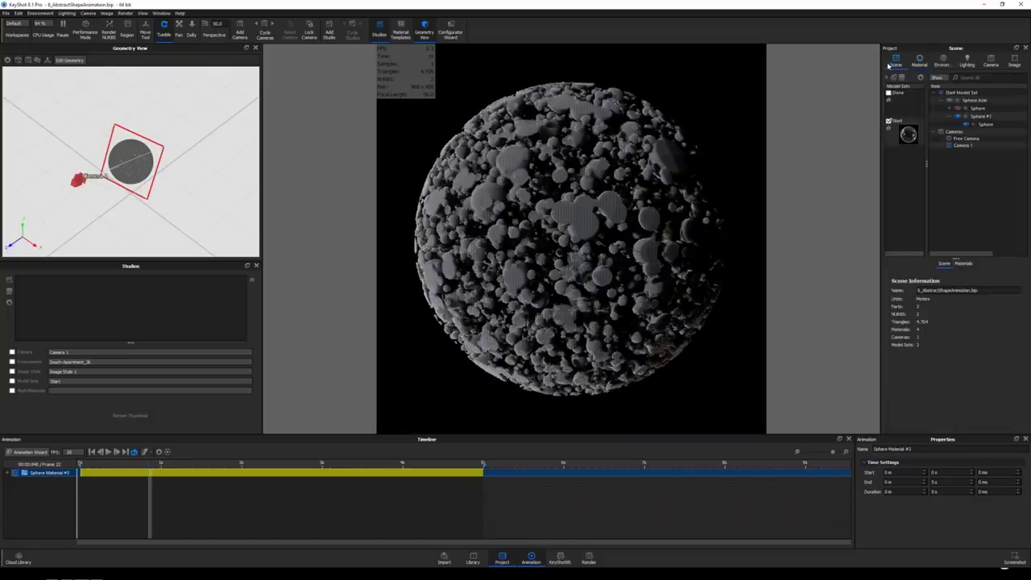
left_click(720, 183)
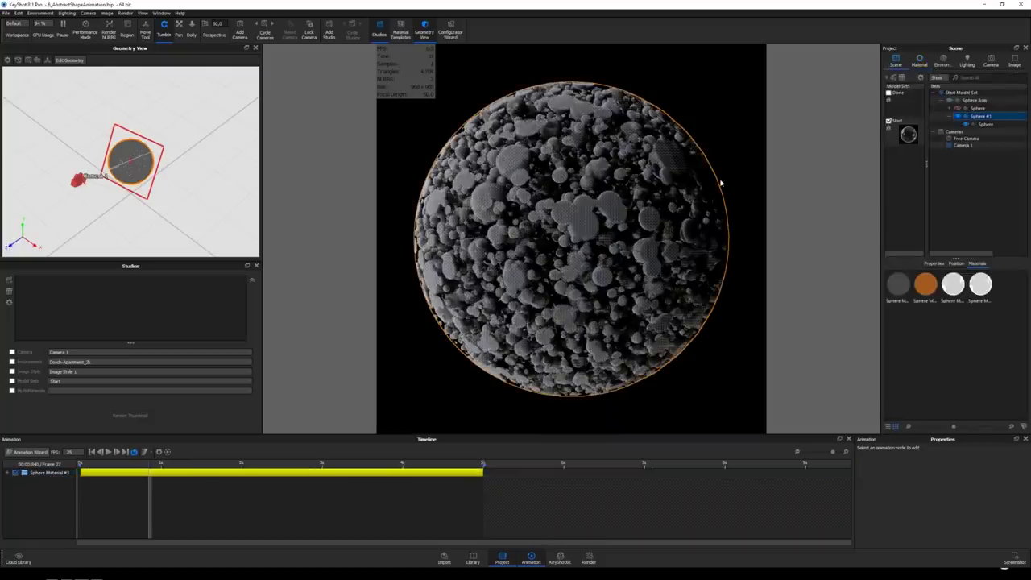
right_click(976, 117)
mouse_move(962, 131)
left_click(869, 141)
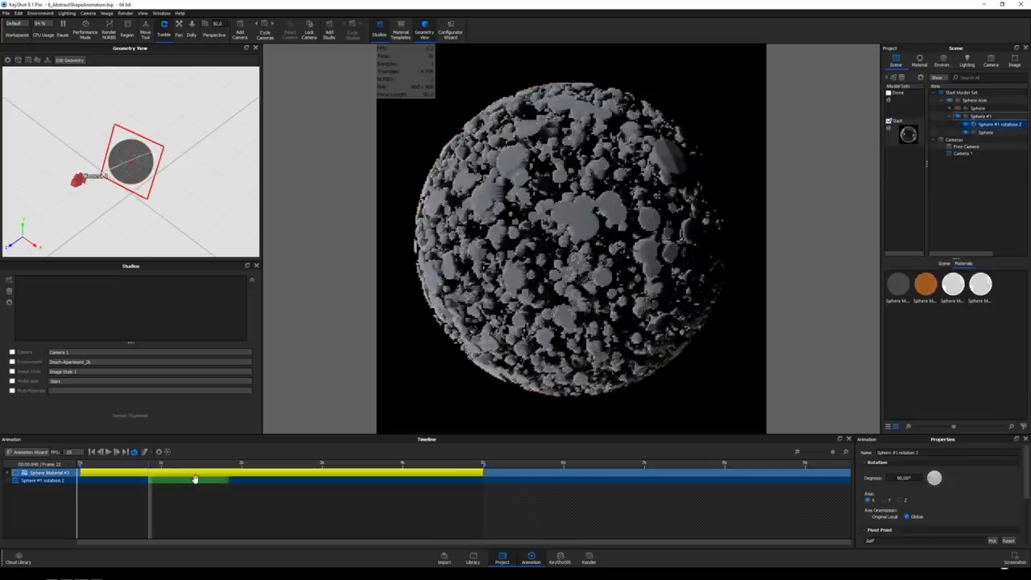
left_click_drag(194, 479, 483, 481)
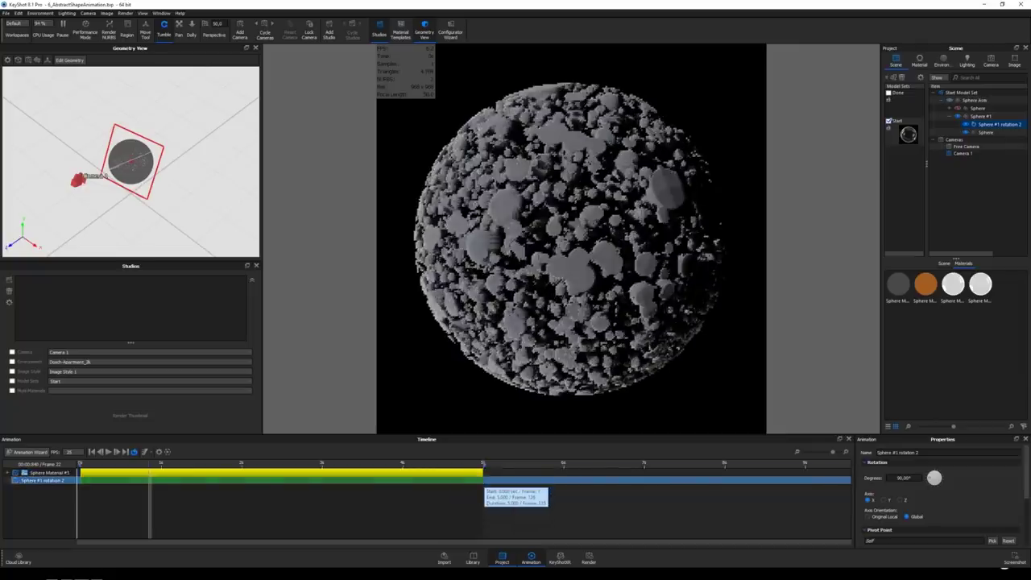
- Play back the combined fade and rotation animation, then stop it
key("shift+space")
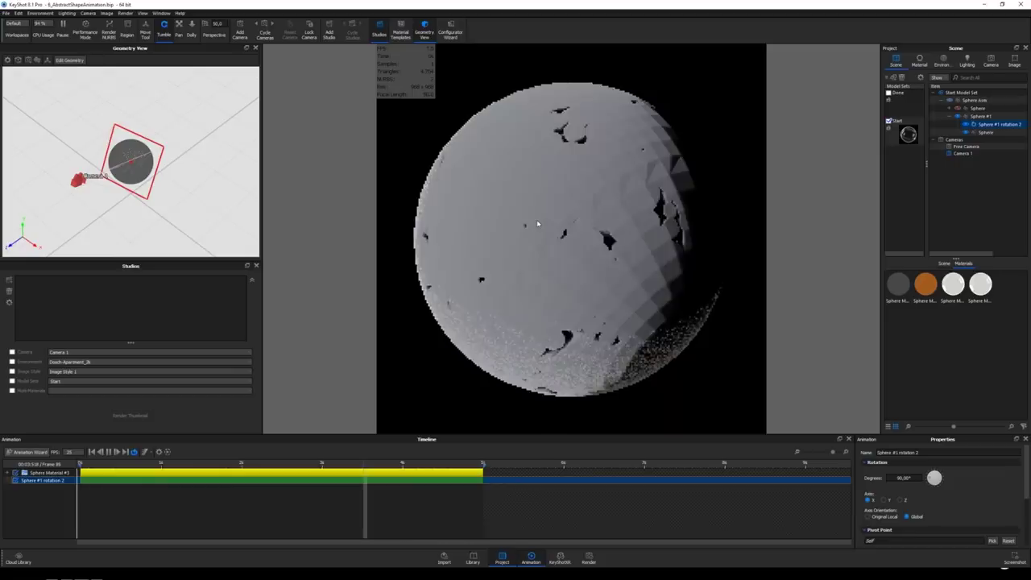
left_click(109, 454)
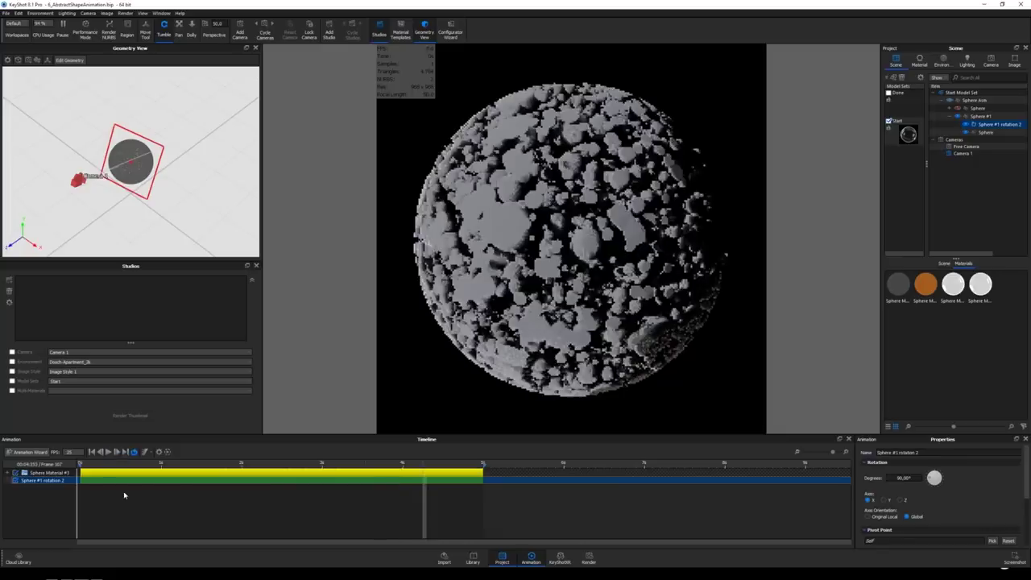
left_click(124, 495)
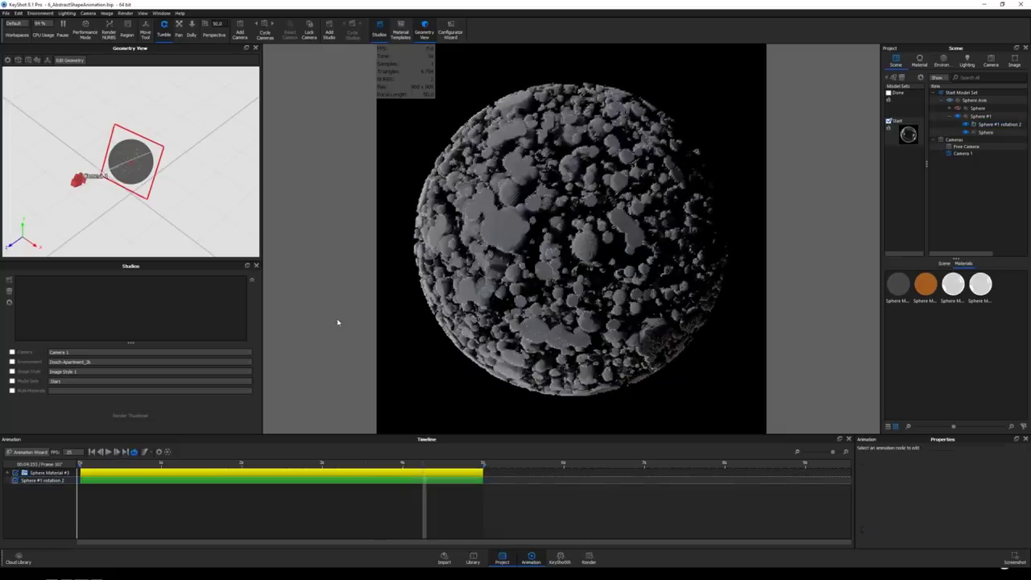
- Pause rendering of the sphere scene, switch to the 5_Star.bip scene and resume its rendering
key("p")
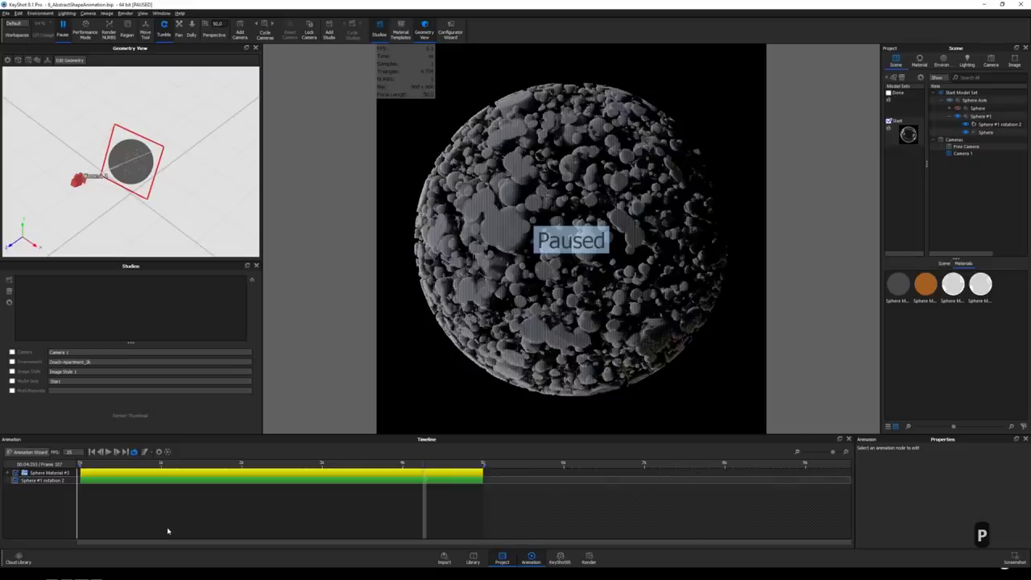
key("alt+Tab")
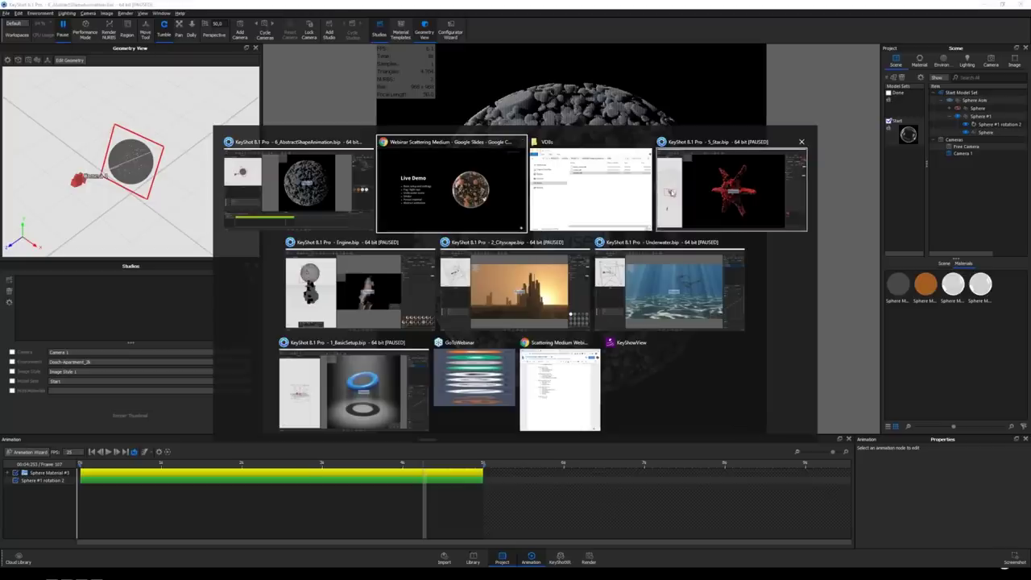
left_click(671, 192)
key("p")
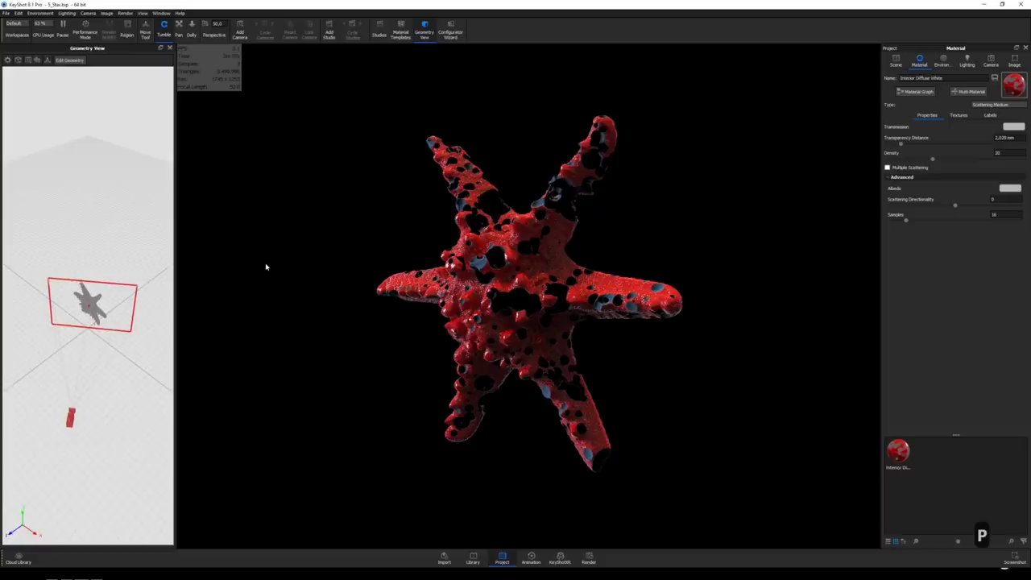
- Show the material library with an enlarged thumbnail area and expand its Scattering Medium category
key("m")
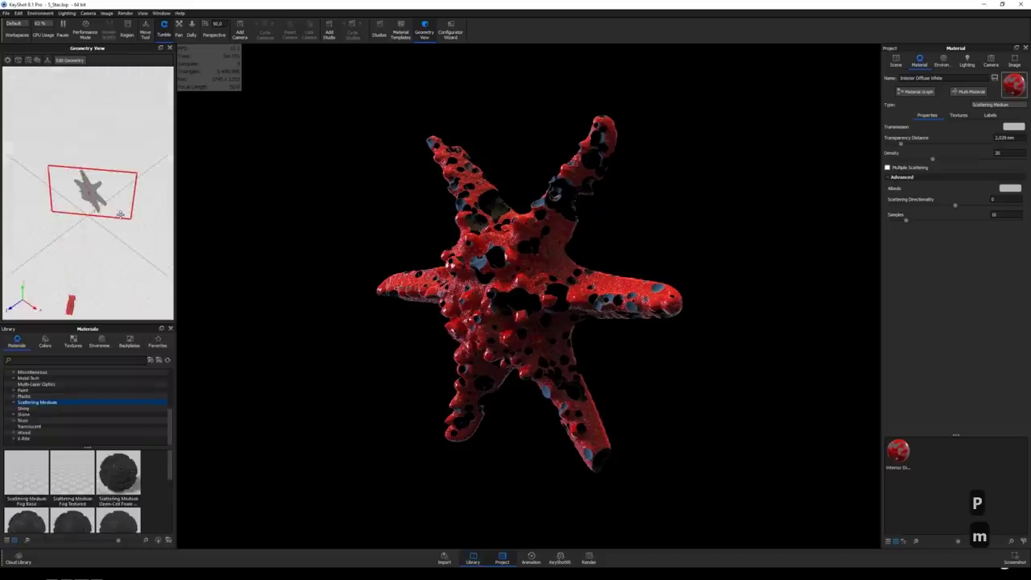
left_click_drag(105, 351, 115, 289)
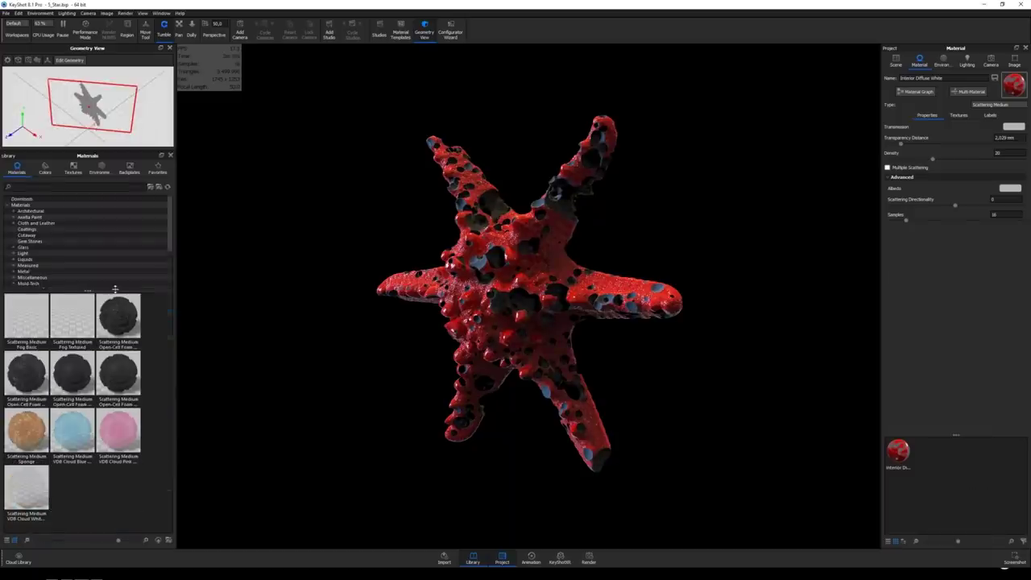
scroll(120, 249, "down", 3)
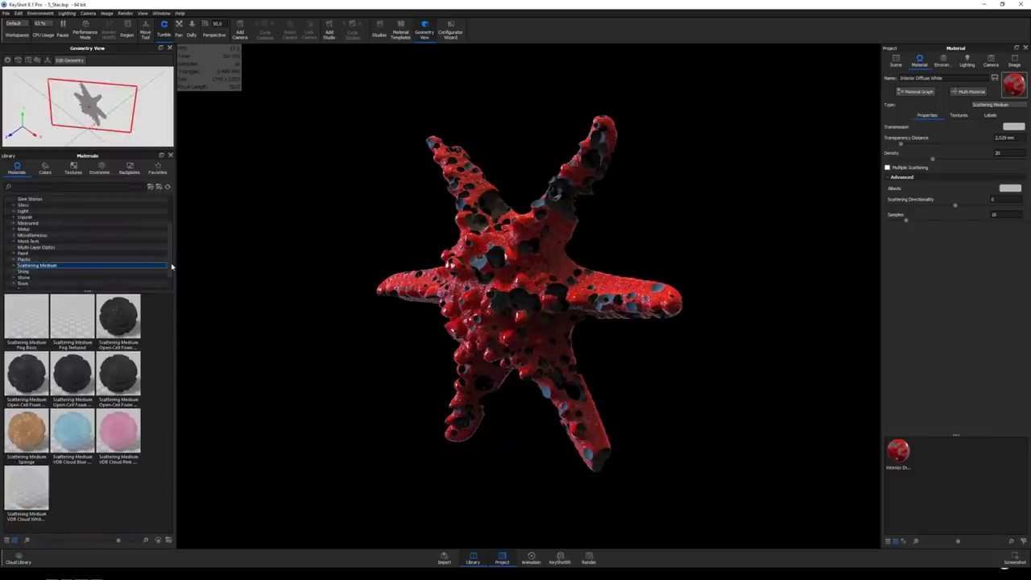
scroll(81, 257, "down", 1)
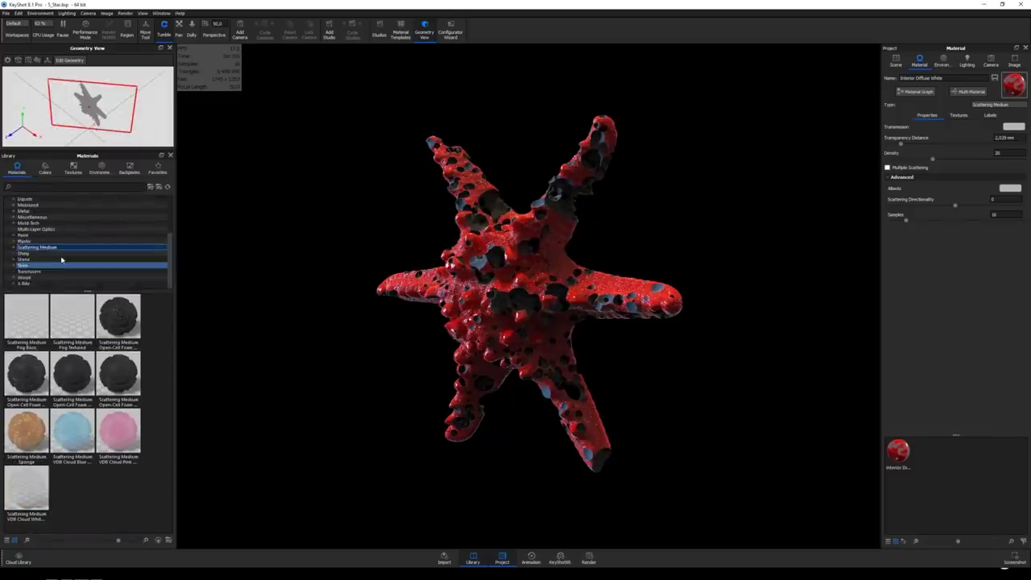
left_click(15, 248)
- Try the Open-Cell Foam Large Thick Grey, Open-Cell Foam Large Thin Grey and Sponge library materials on the starfish
left_click(46, 254)
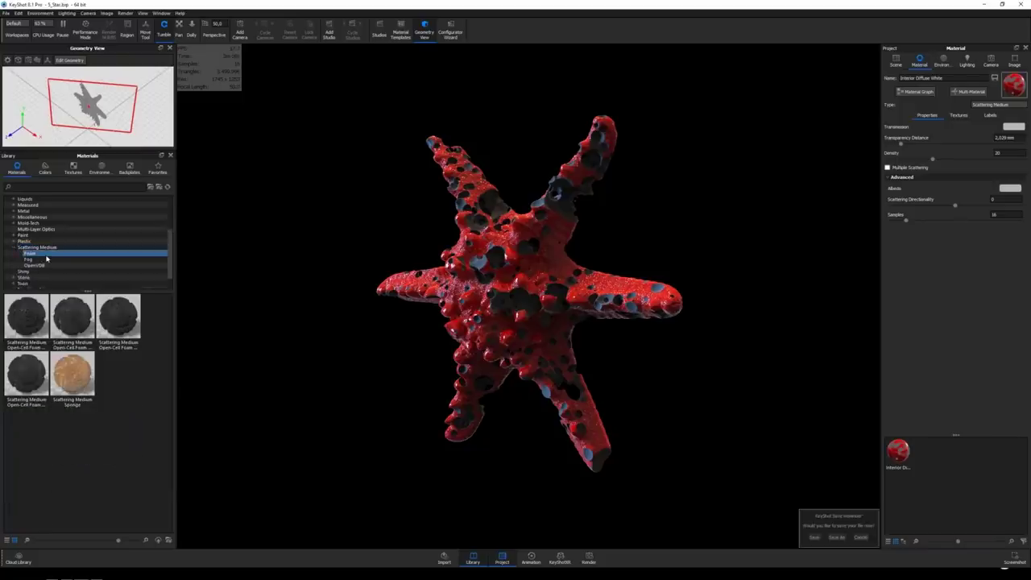
left_click(28, 319)
left_click_drag(27, 318, 457, 309)
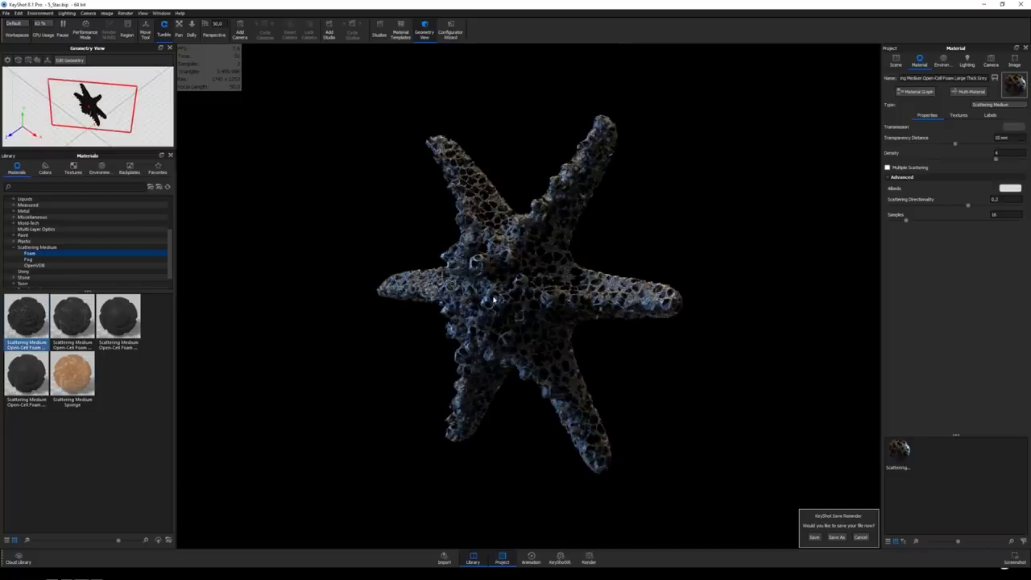
left_click_drag(81, 330, 476, 301)
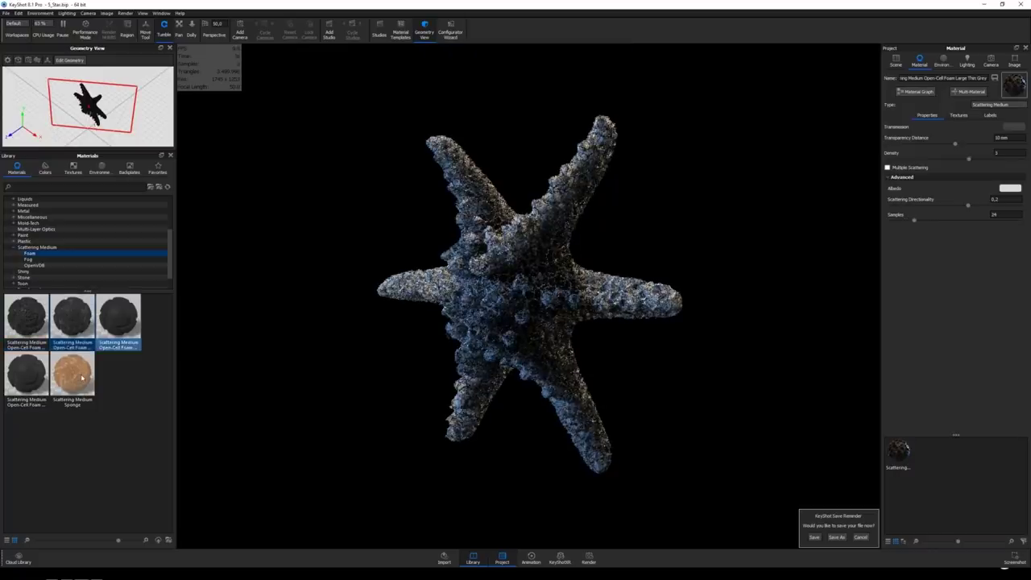
left_click_drag(81, 377, 447, 325)
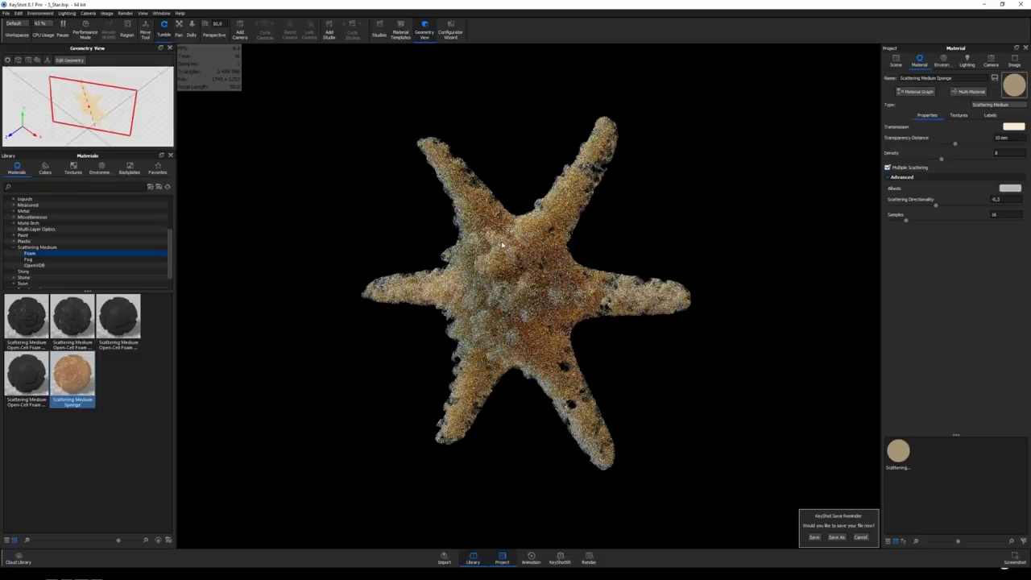
- Apply the Scattering Medium Fog Textured material to the starfish and inspect its density texture nodes in the Material Graph
left_click(28, 259)
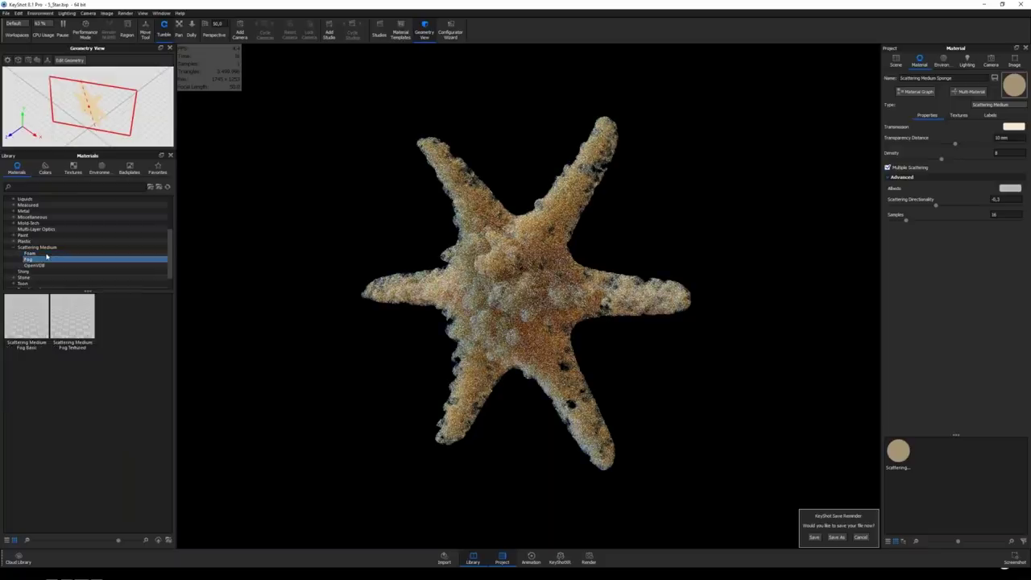
left_click_drag(71, 318, 467, 281)
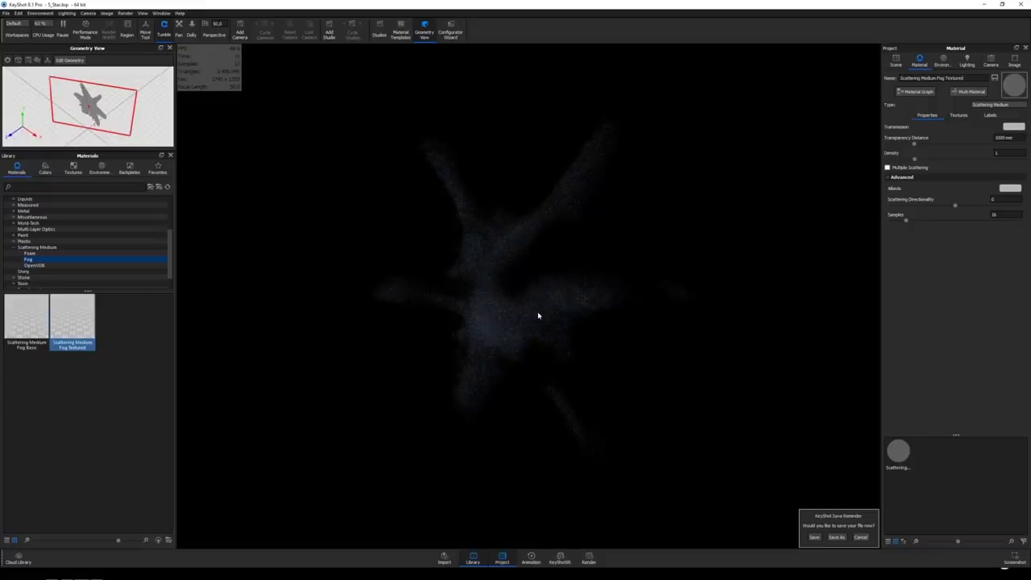
left_click(958, 115)
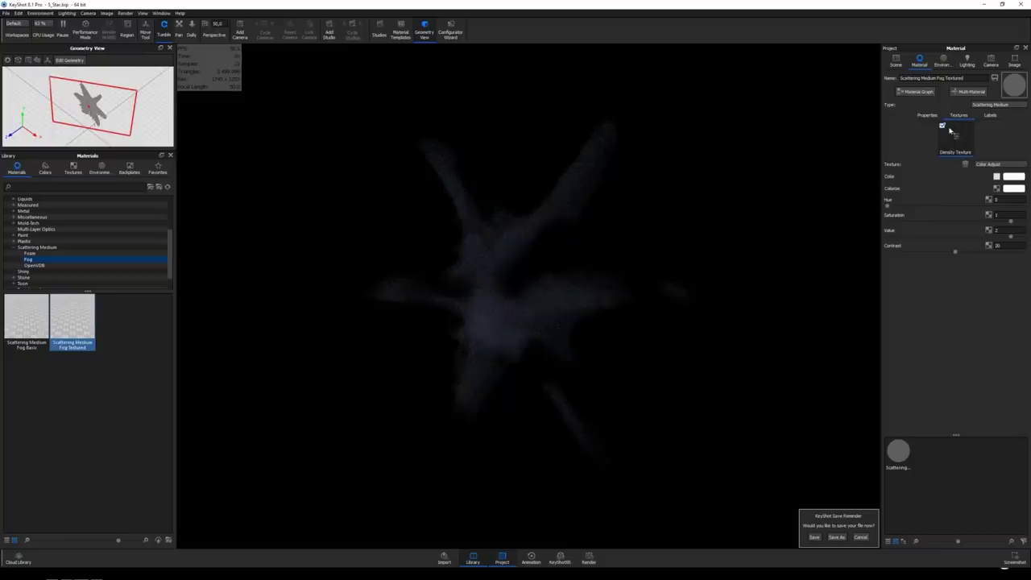
left_click(915, 92)
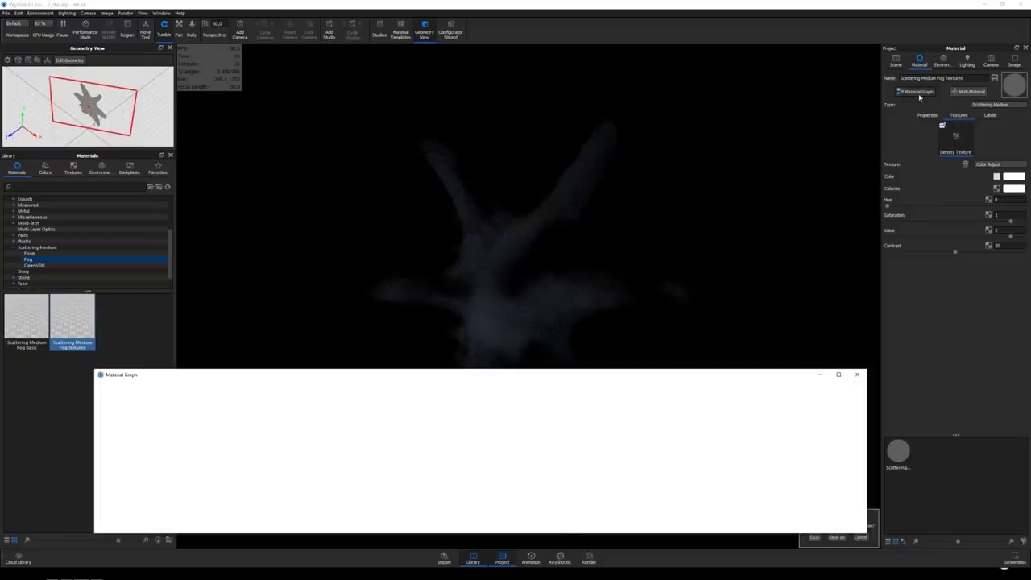
left_click_drag(210, 472, 204, 477)
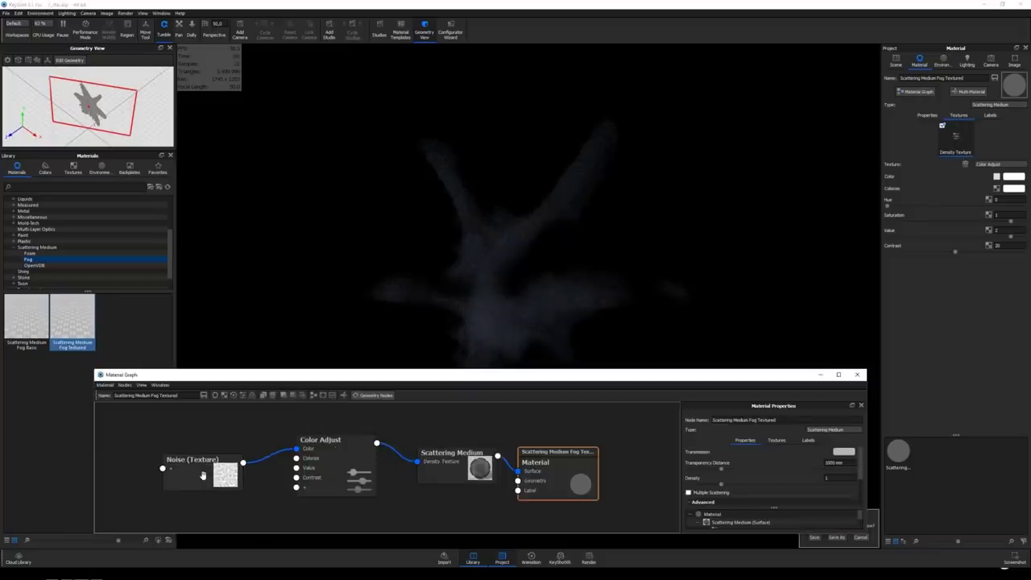
left_click_drag(443, 466, 441, 461)
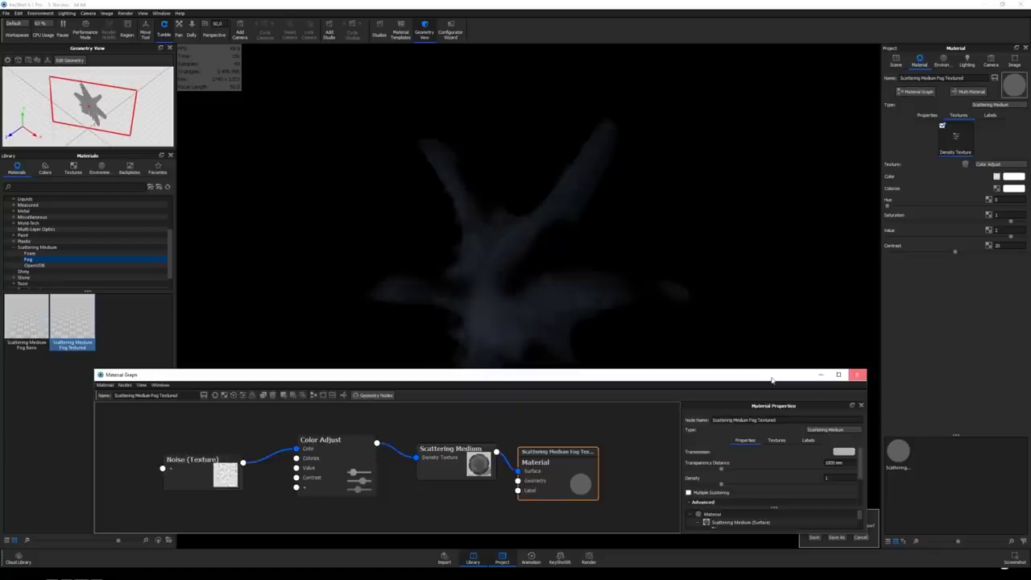
left_click(858, 374)
- Apply the OpenVDB Cloud Blue material to the starfish and fit its density Volume Map to the part
left_click(80, 265)
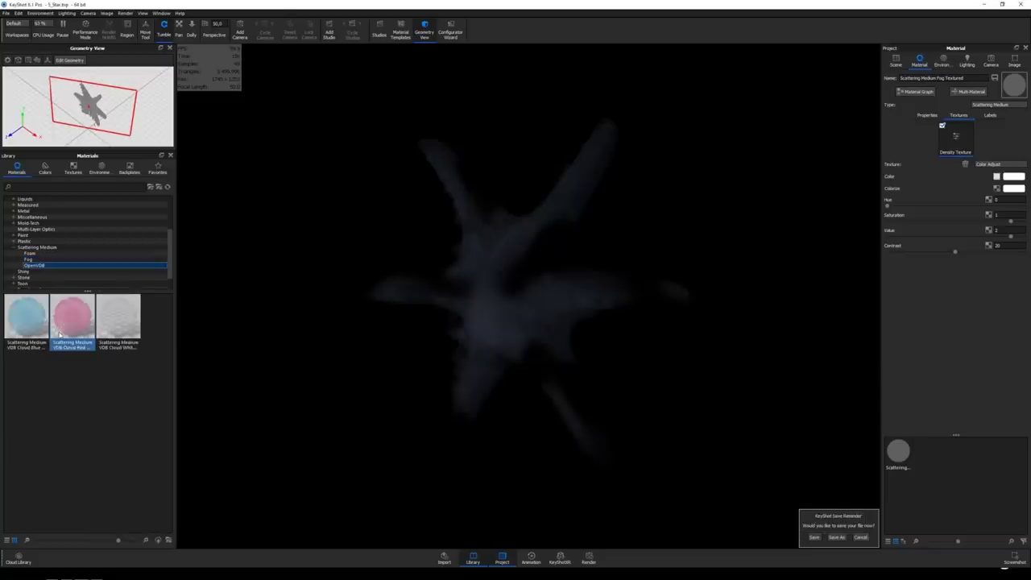
left_click_drag(39, 330, 483, 305)
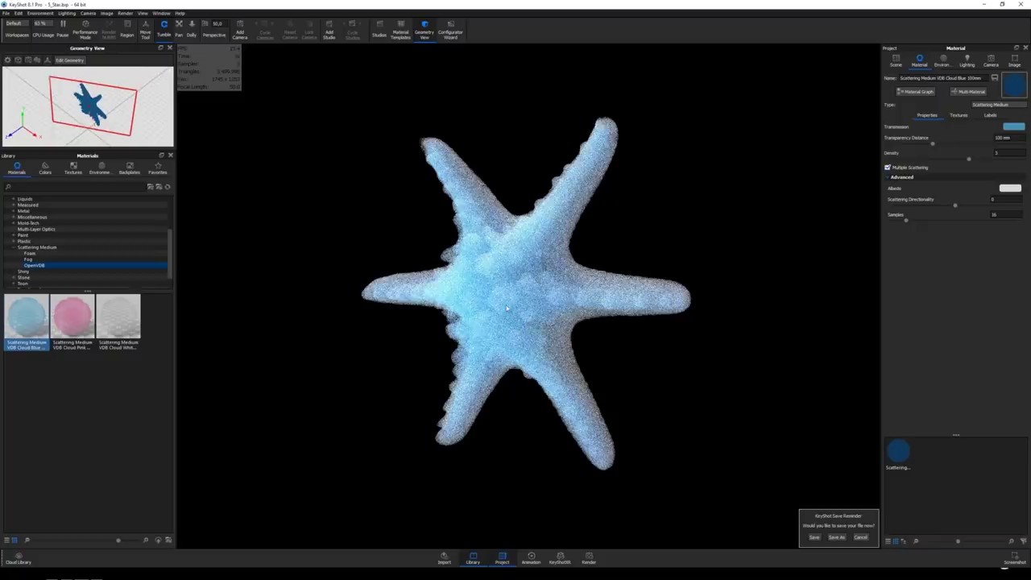
left_click(957, 116)
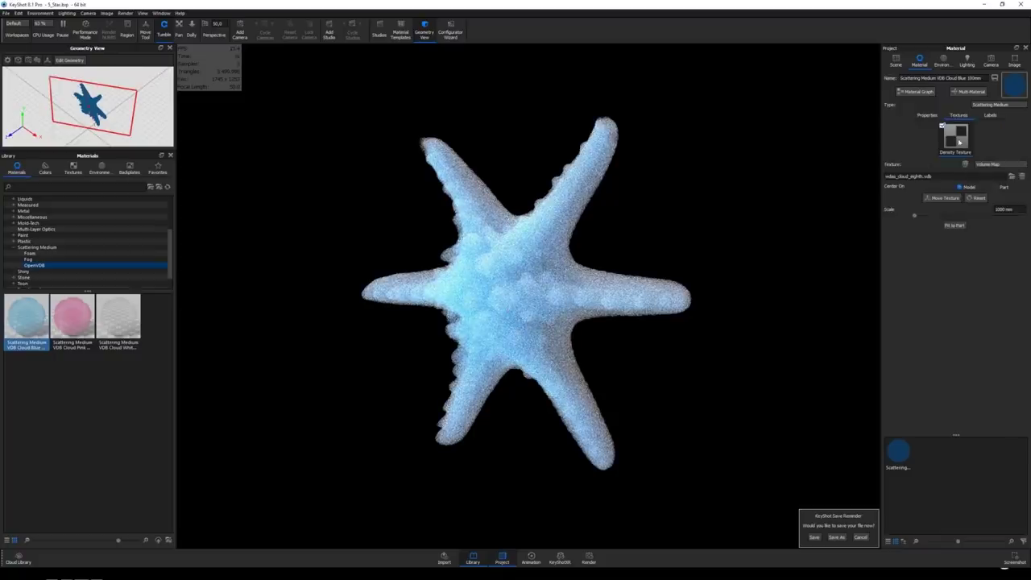
left_click(954, 225)
left_click_drag(505, 354, 634, 311)
scroll(528, 322, "up", 5)
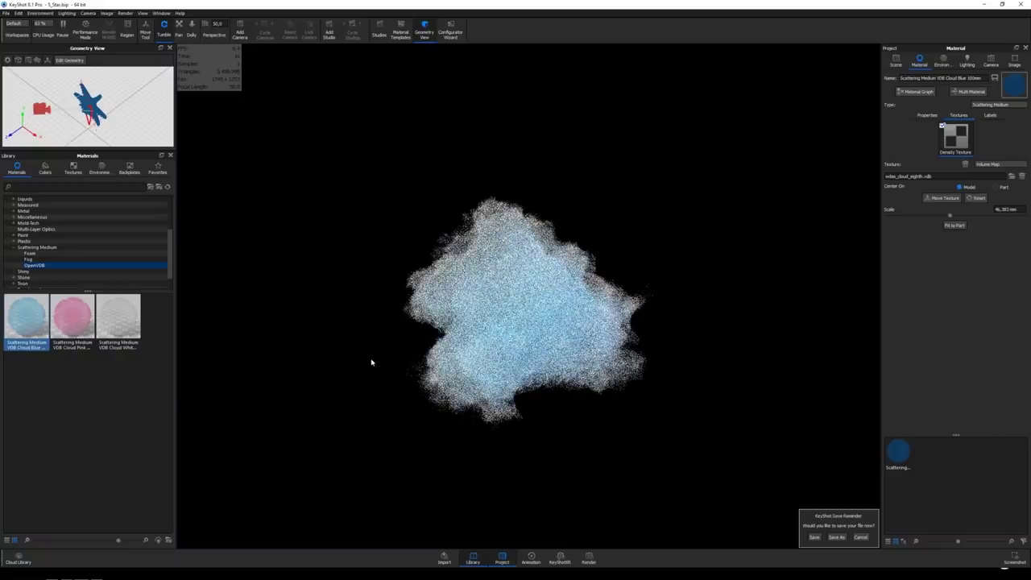
- Pause the starfish rendering, switch to the Google Slides presentation and advance to the Q&A slide
key("p")
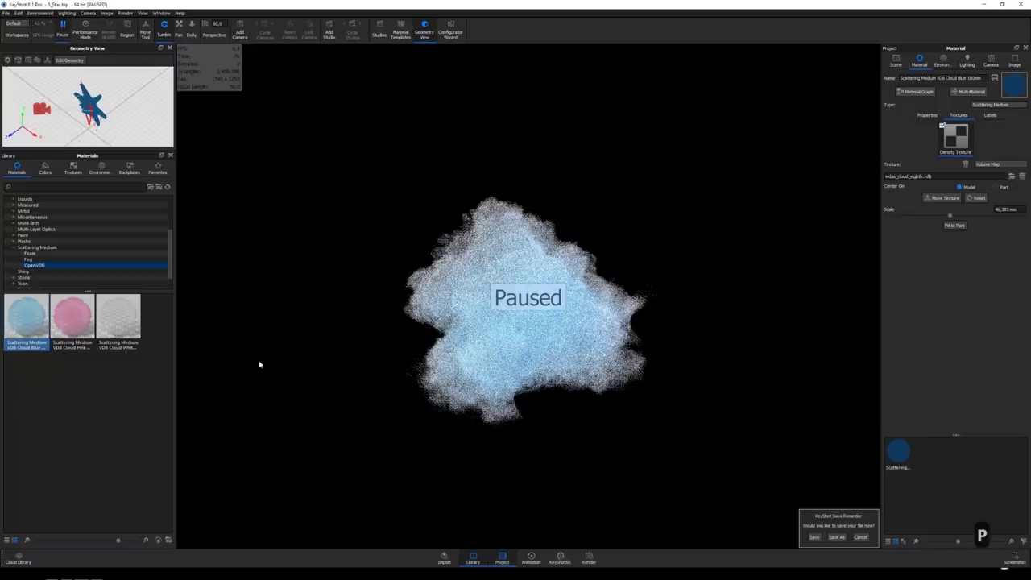
key("alt+Tab")
key("Right")
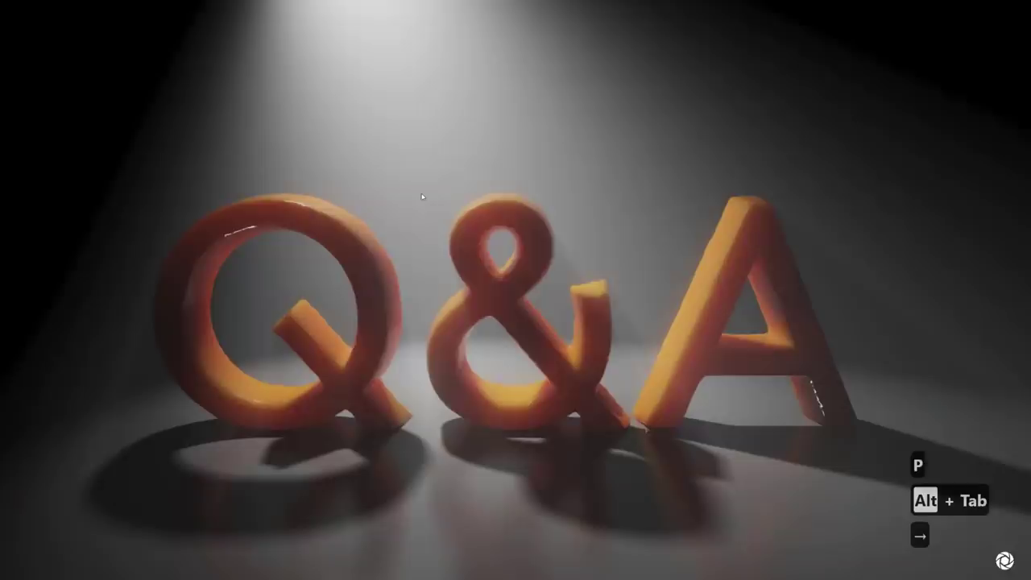
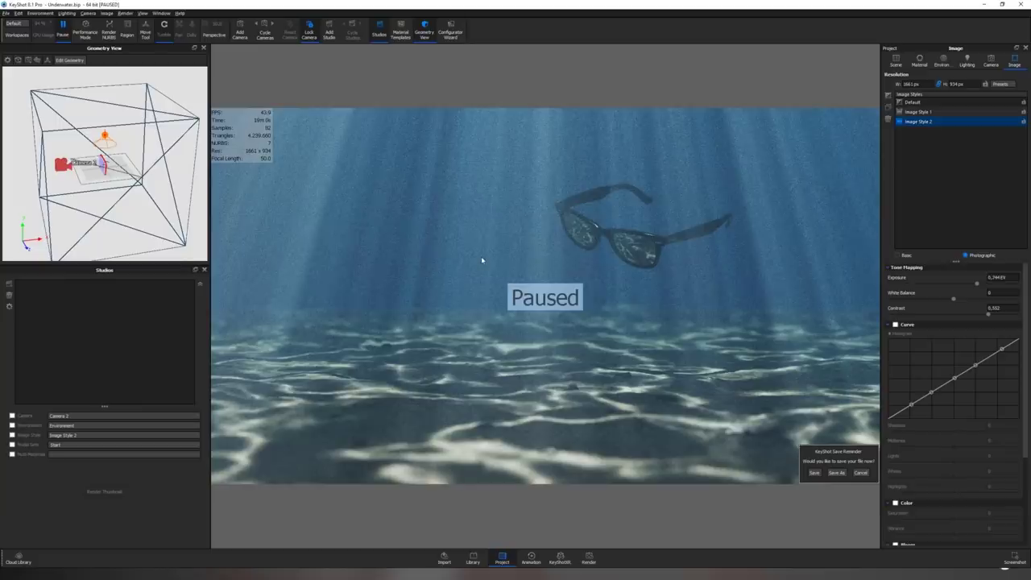
- Switch to the 1_BasicSetup scene window, start a new scene there and add a sphere
key("alt+Tab")
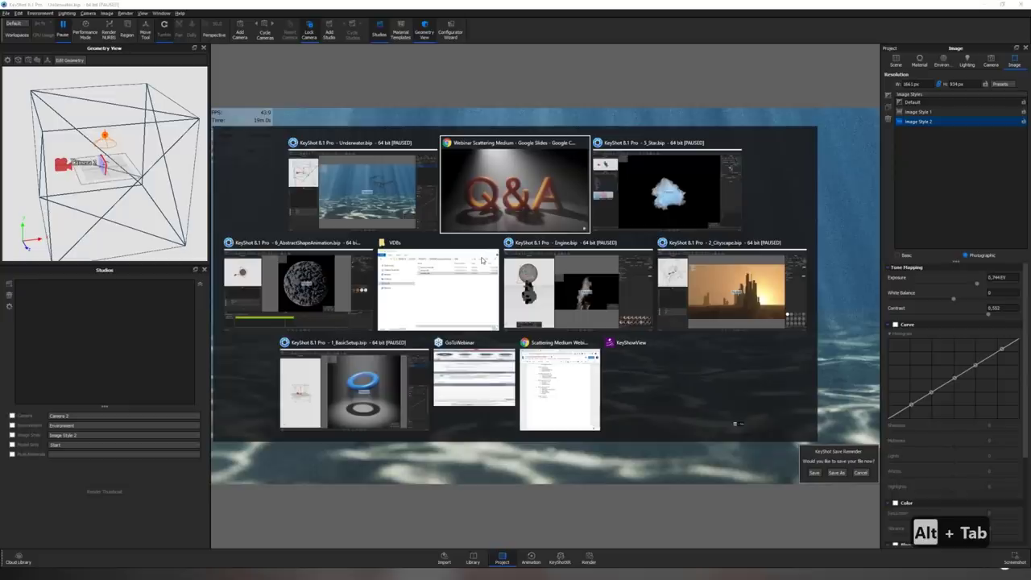
key("Escape")
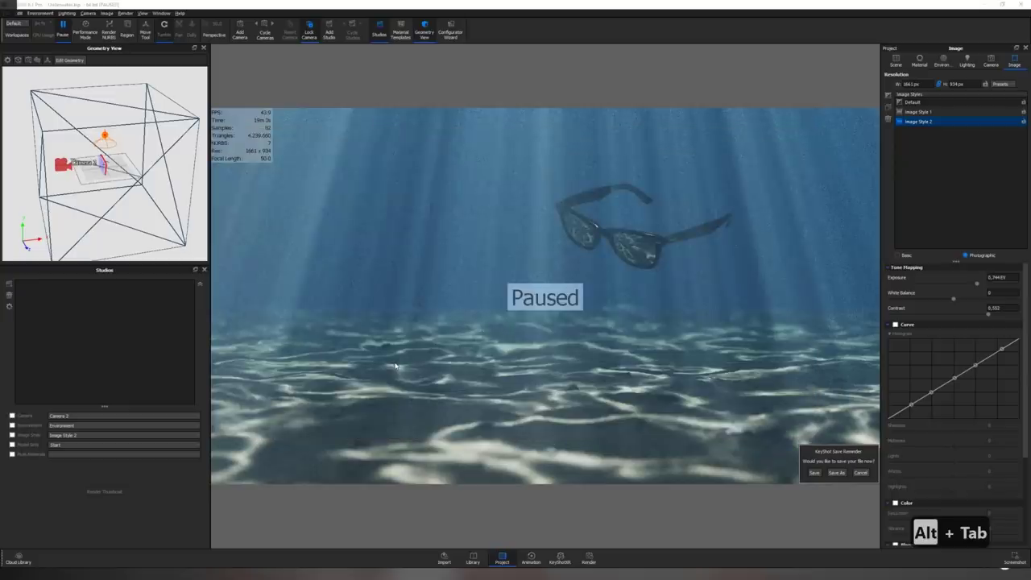
key("p")
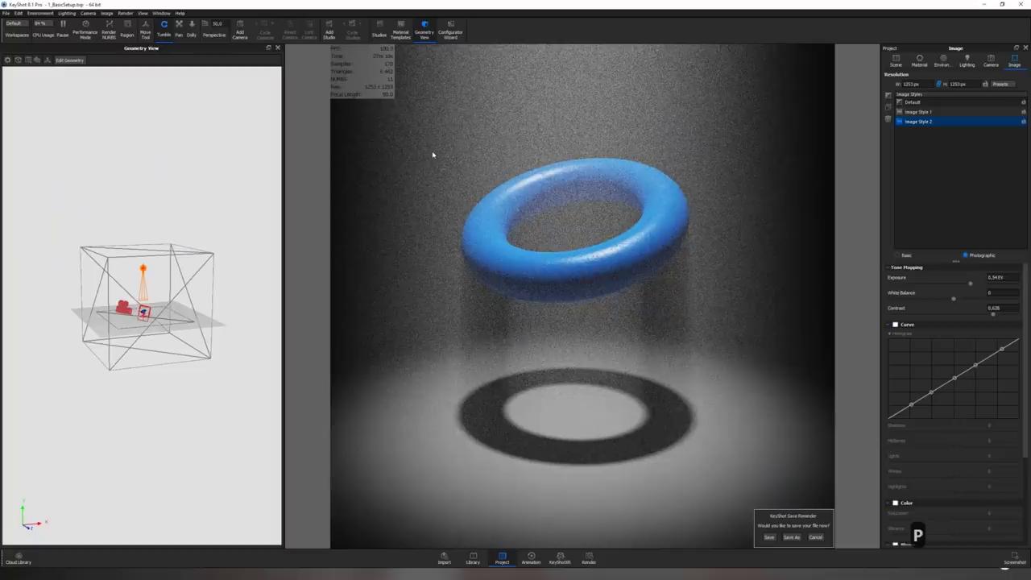
key("ctrl+n")
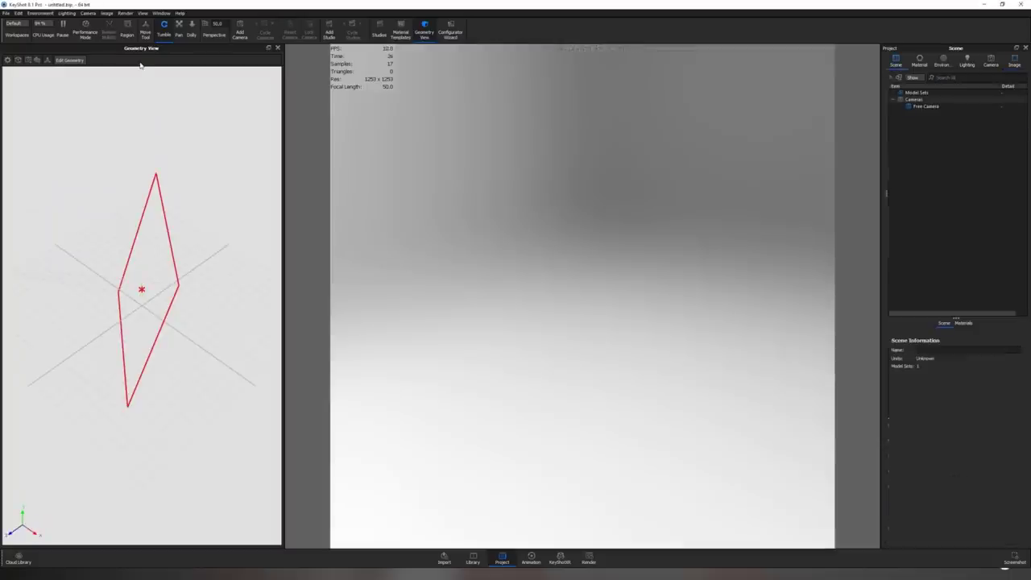
key("ctrl+8")
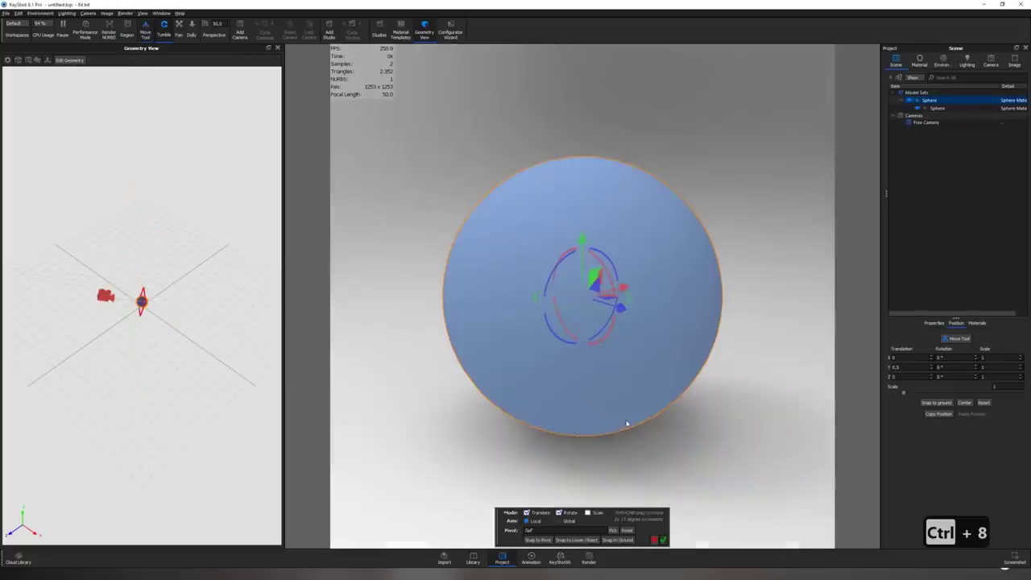
left_click(662, 540)
- Apply the Scattering Medium Fog Basic library material to the sphere and set its density to 10
key("m")
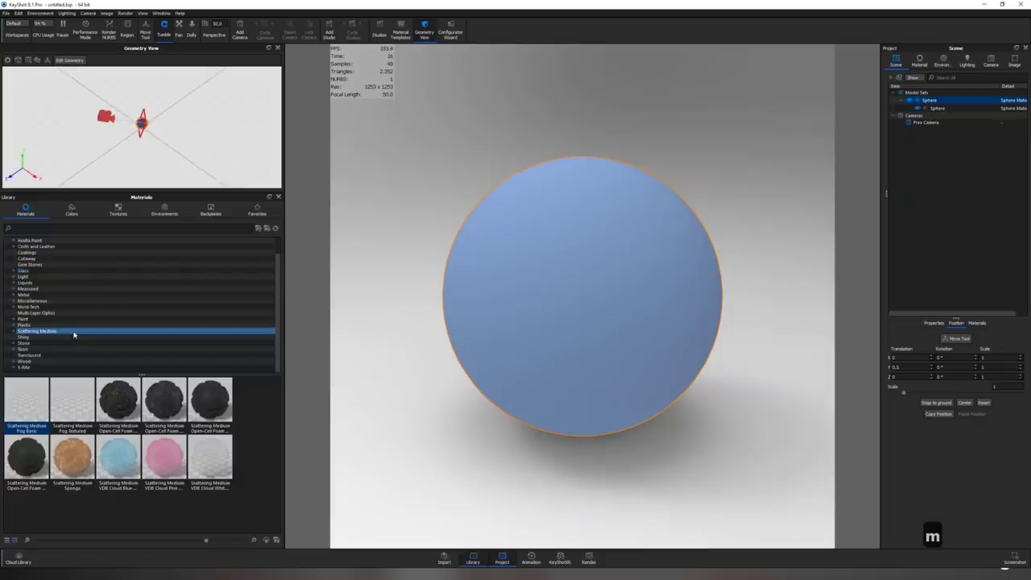
left_click_drag(27, 401, 542, 323)
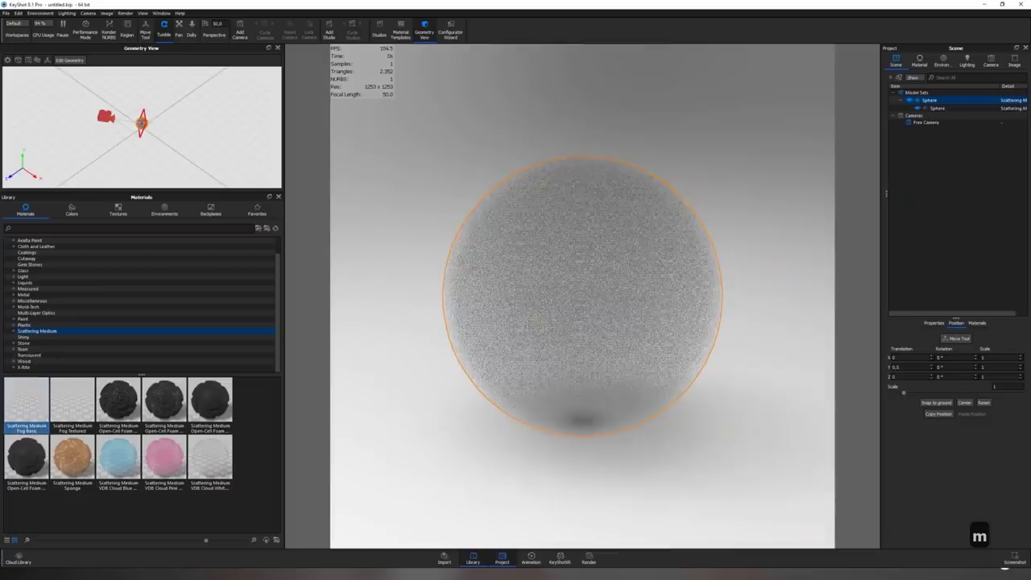
left_click(919, 62)
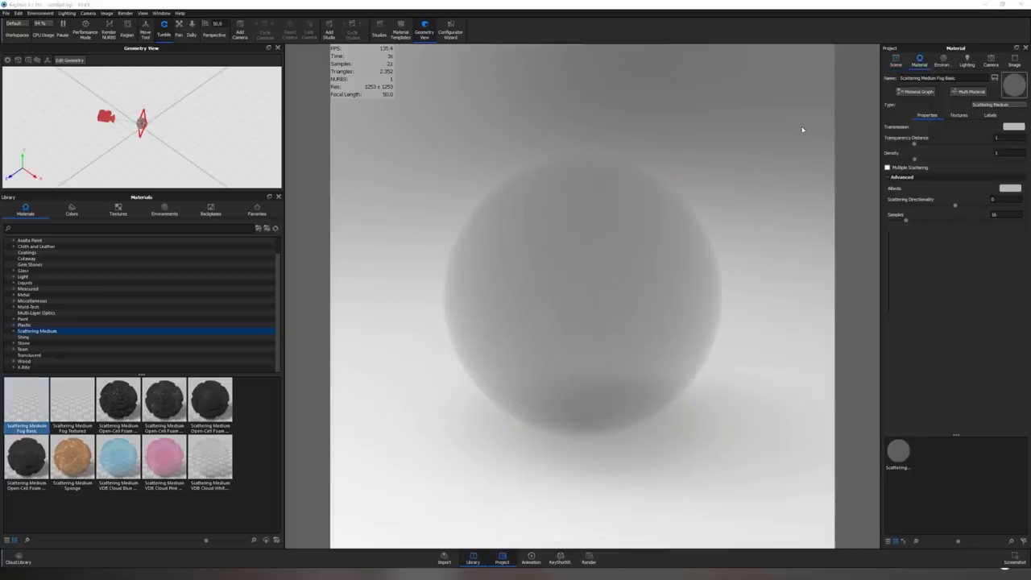
double_click(631, 248)
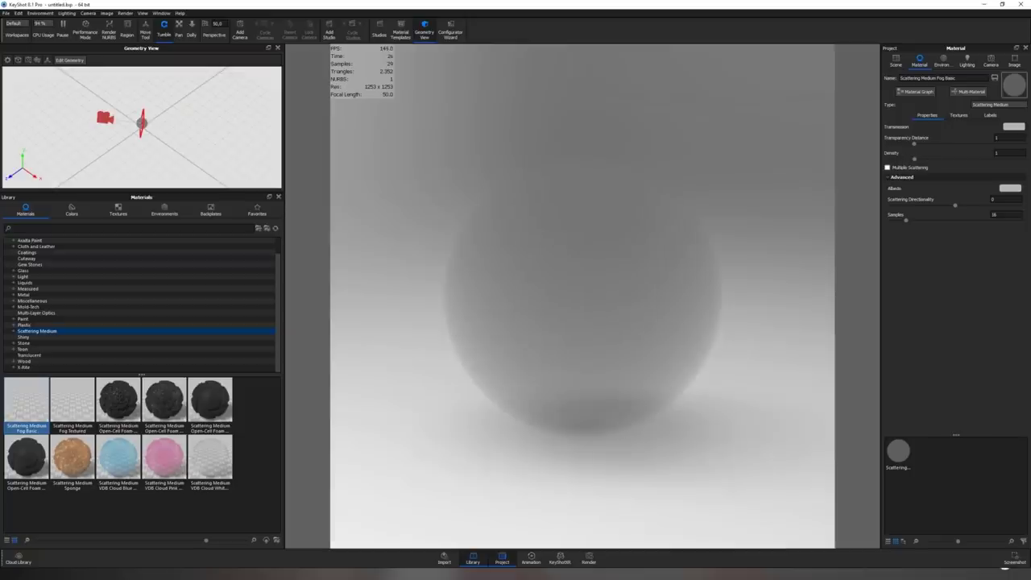
left_click(1008, 153)
type("0")
key("Return")
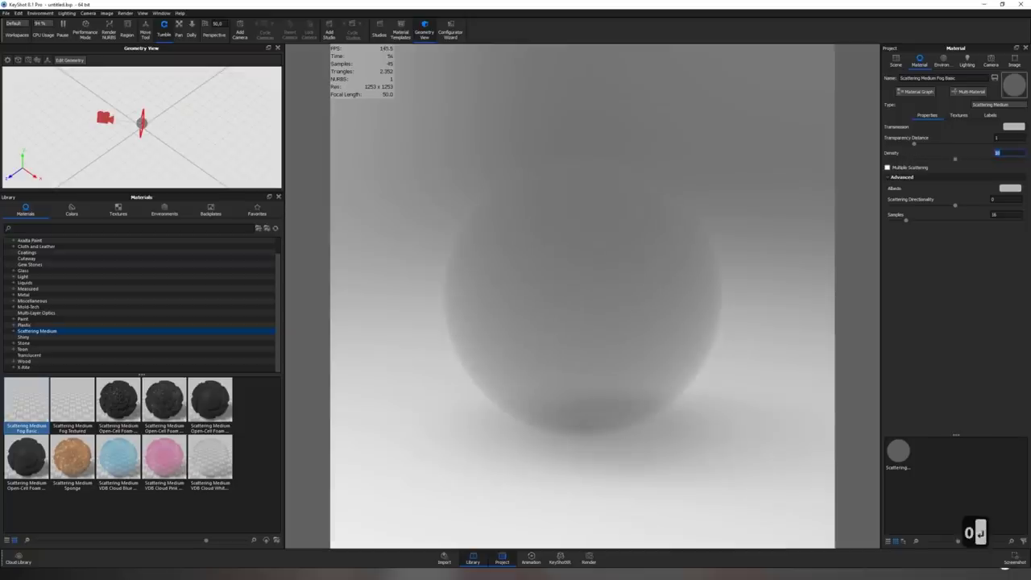
- Load bunny_cloud.vdb as the sphere's density texture and view the volume from several angles
left_click(958, 116)
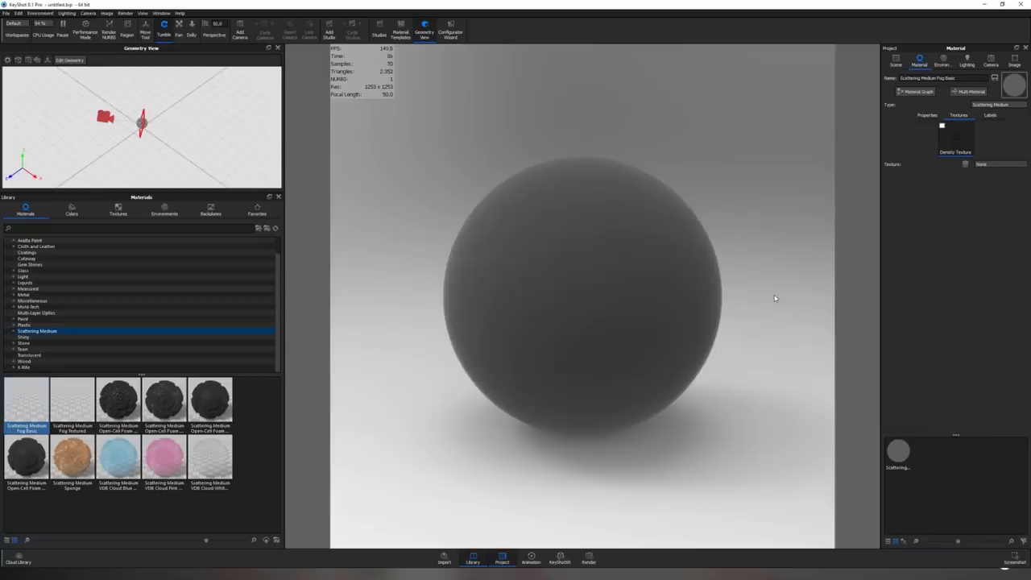
left_click(987, 165)
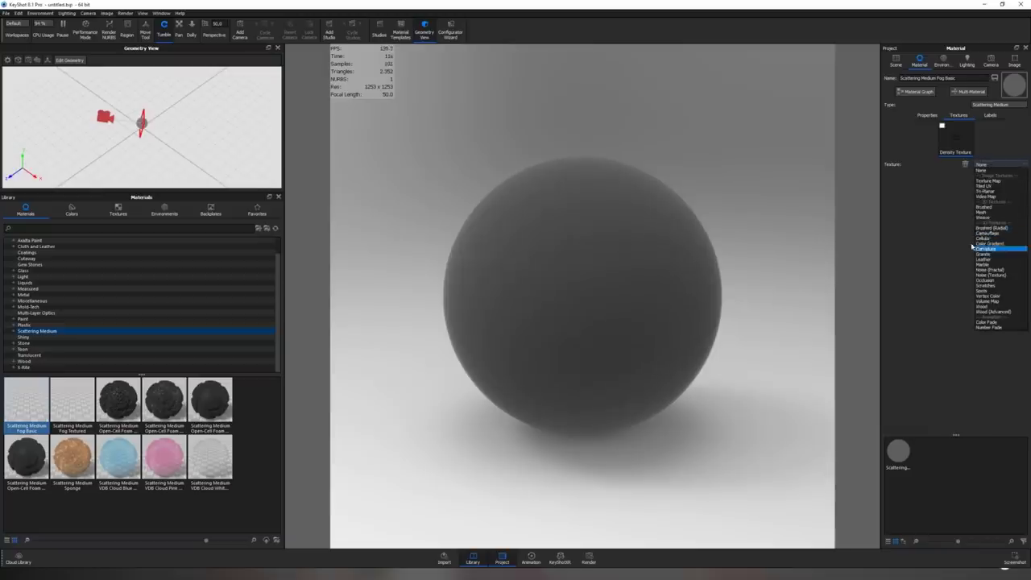
left_click(884, 248)
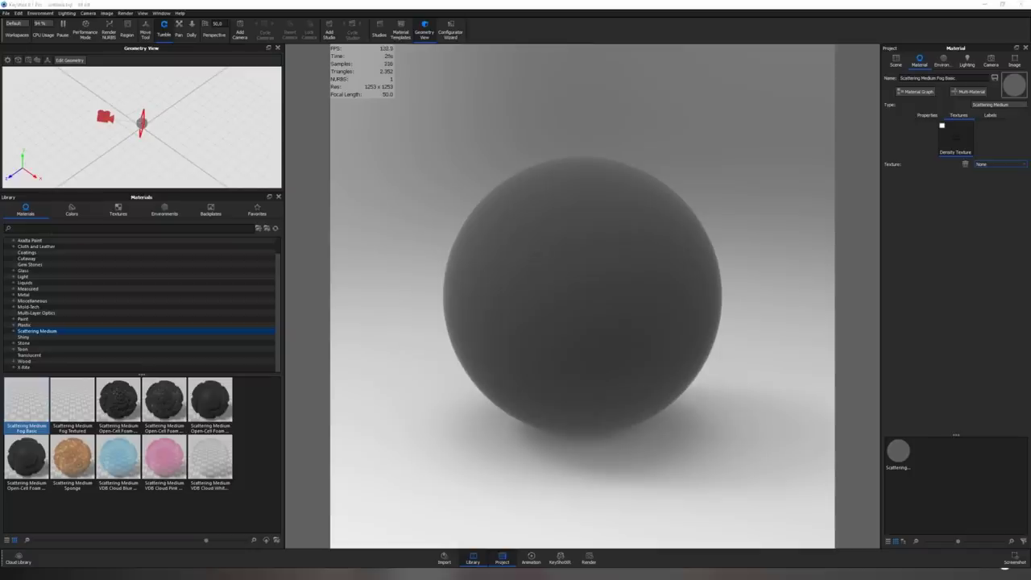
left_click_drag(71, 215, 958, 143)
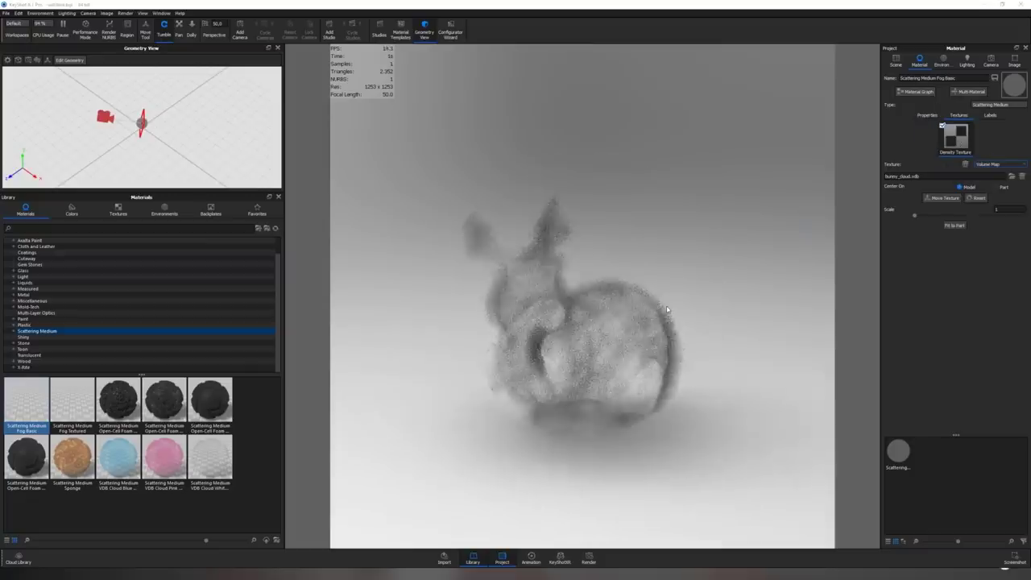
left_click_drag(566, 356, 660, 352)
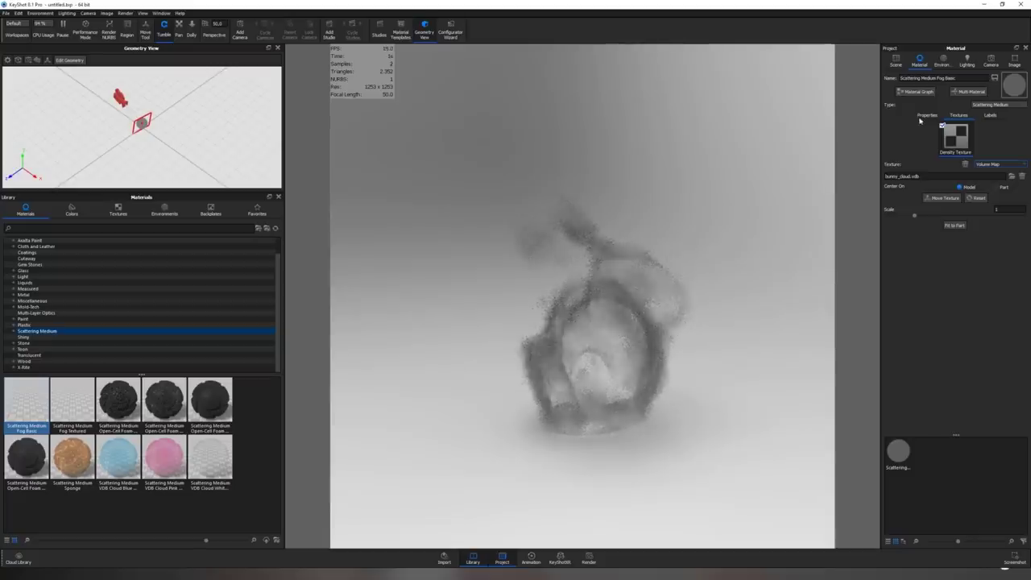
left_click(924, 117)
left_click(959, 117)
left_click_drag(735, 321, 546, 334)
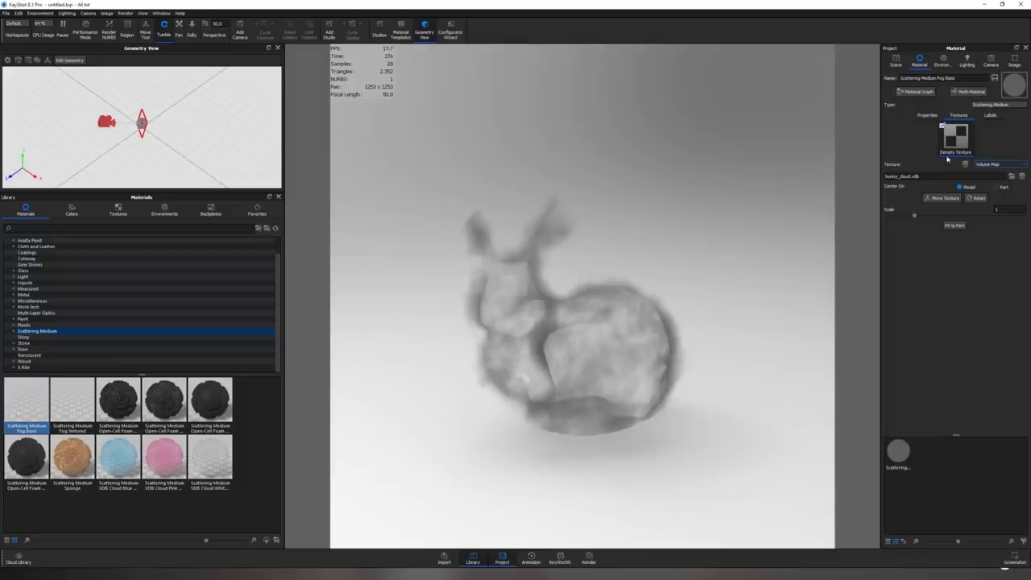
- Change the sphere's density texture to Spots and set its scale to 1
left_click(978, 163)
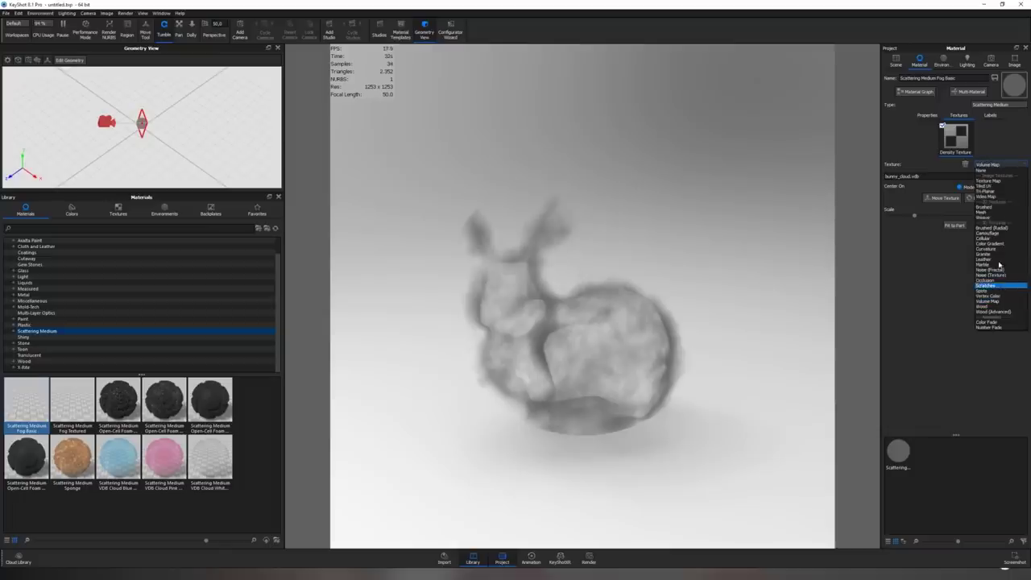
left_click(996, 291)
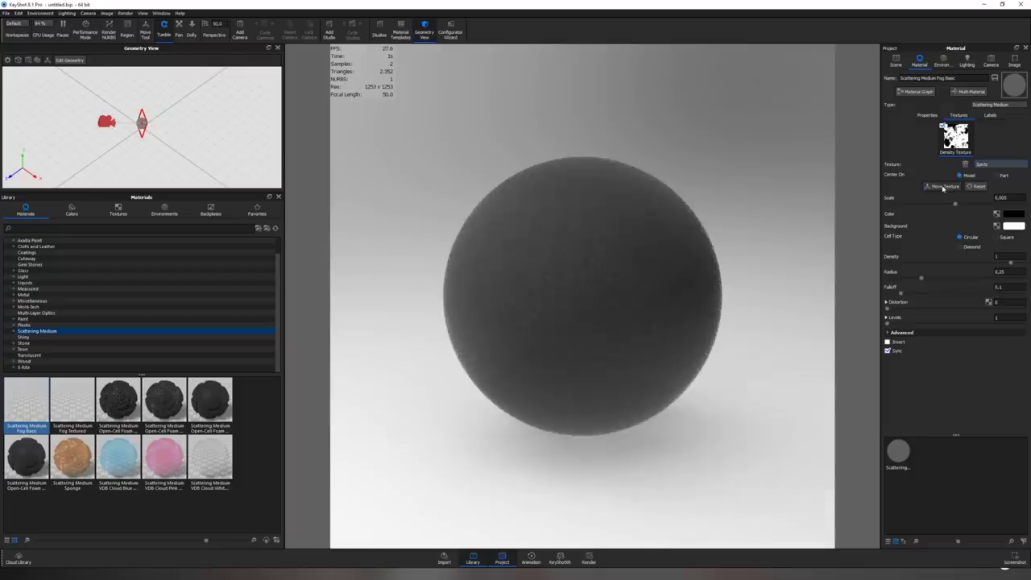
double_click(1000, 198)
type("1")
key("Return")
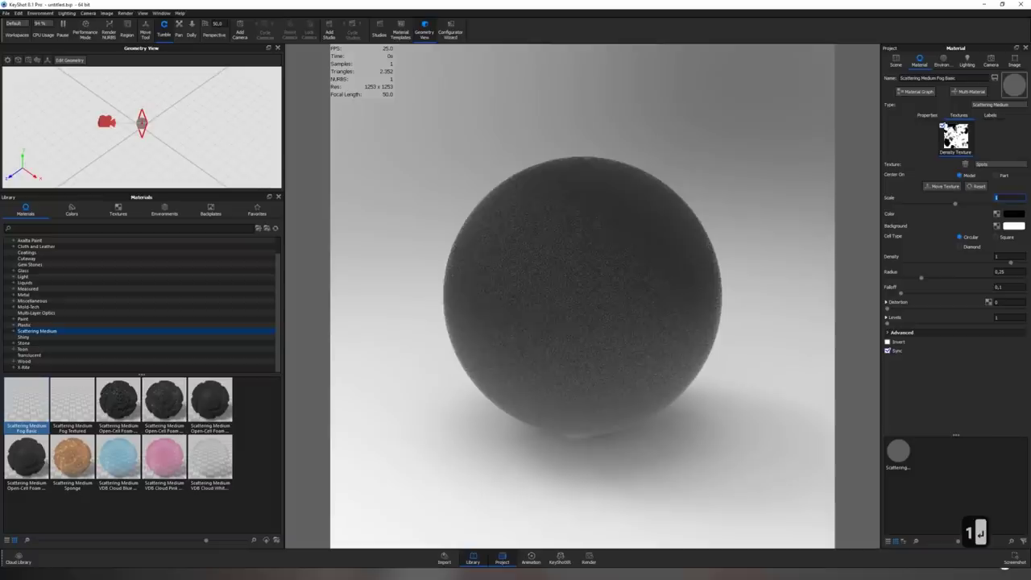
- Preview the Spots node's color in the Material Graph and set its scale to 0.365 and radius to 0.522
left_click(916, 91)
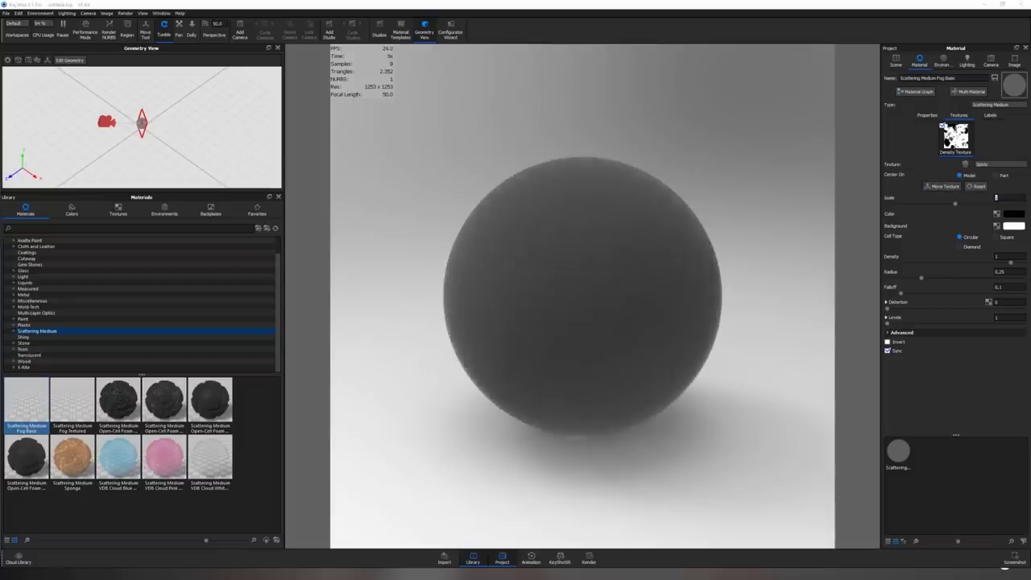
left_click_drag(430, 492, 199, 476)
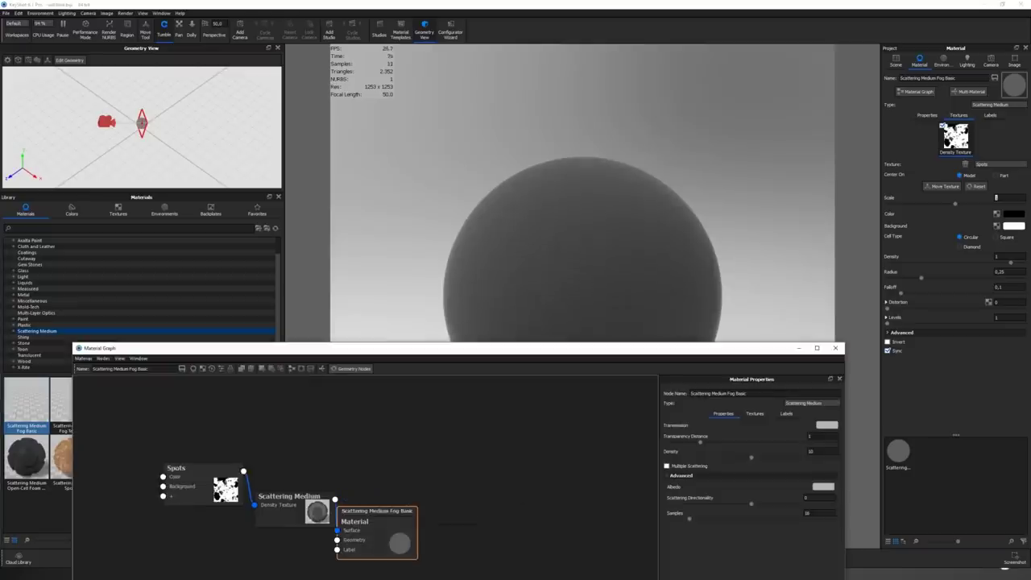
double_click(199, 476)
key("c")
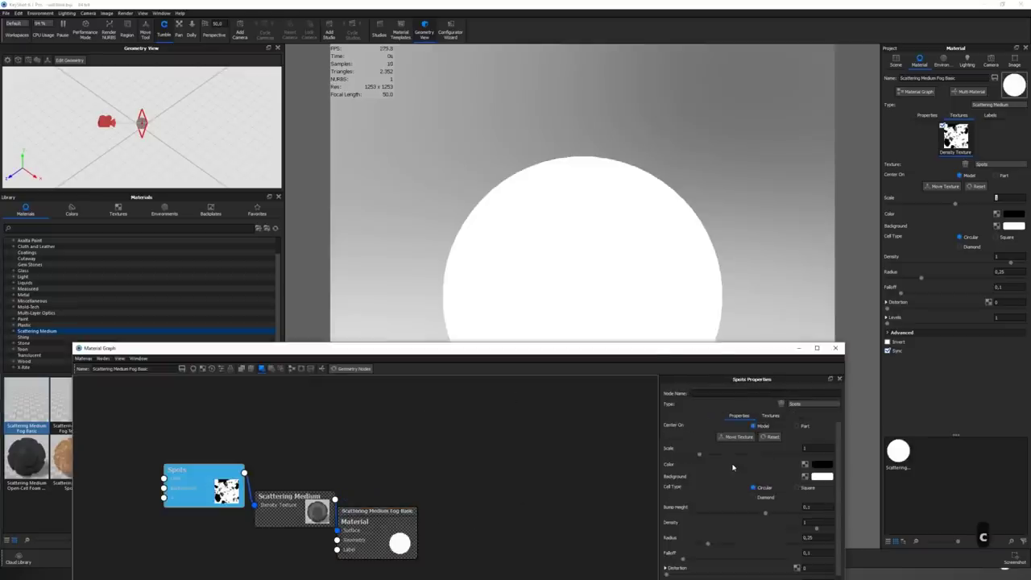
left_click_drag(699, 455, 677, 455)
left_click_drag(707, 544, 742, 547)
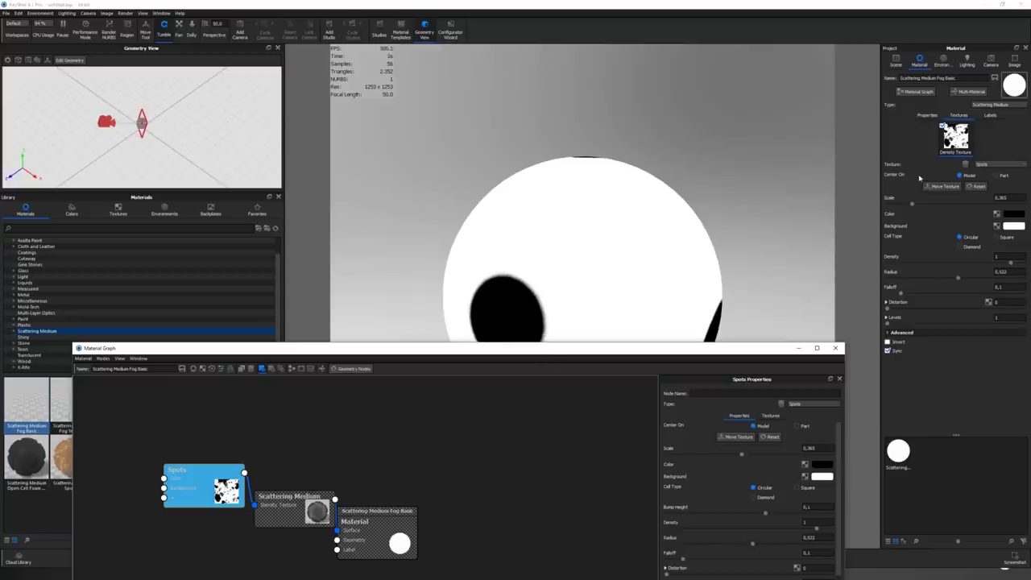
- Turn off the Spots color preview, view the sphere's spots from another angle and close the Material Graph
left_click(934, 115)
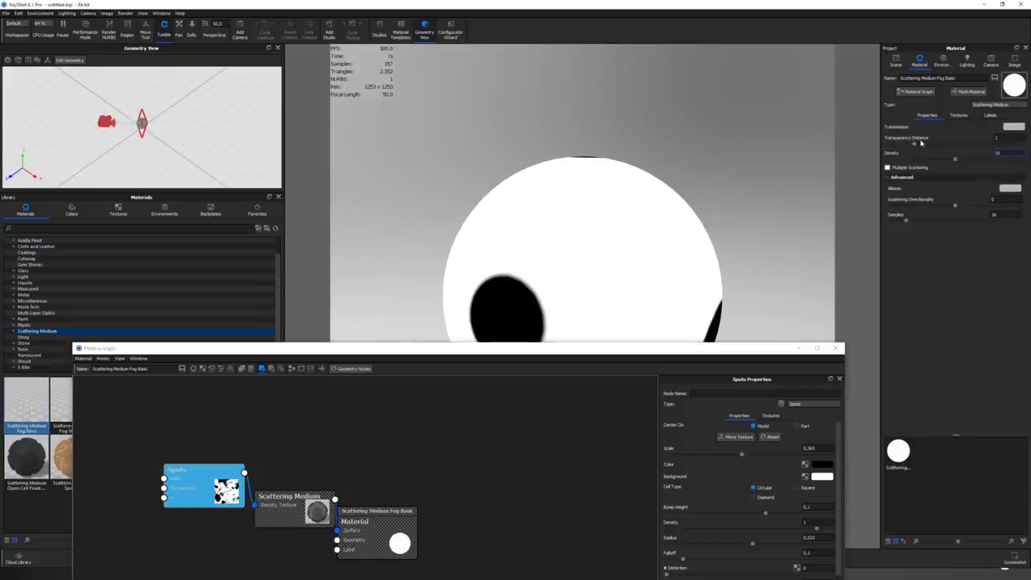
left_click(958, 115)
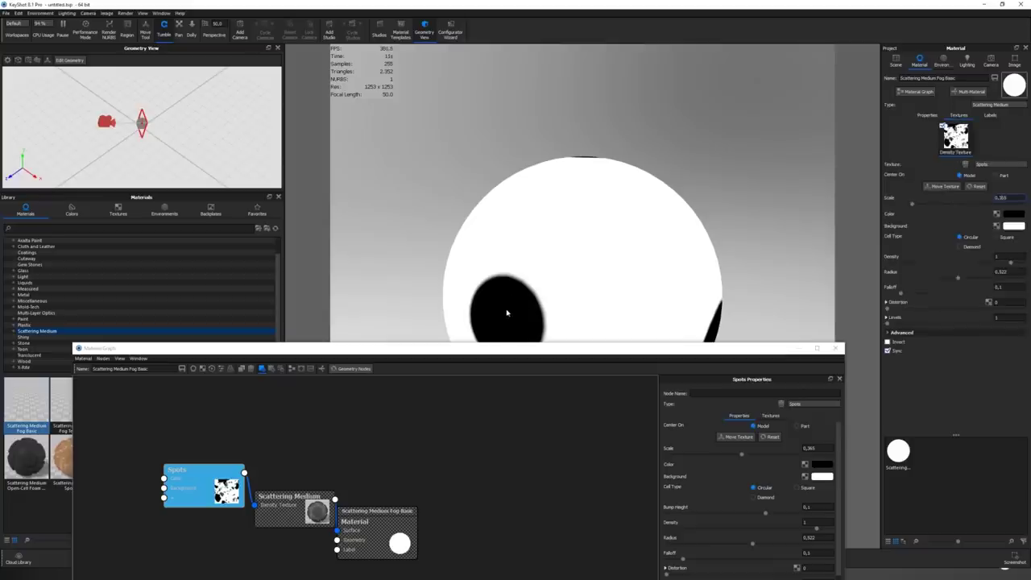
left_click(226, 474)
key("c")
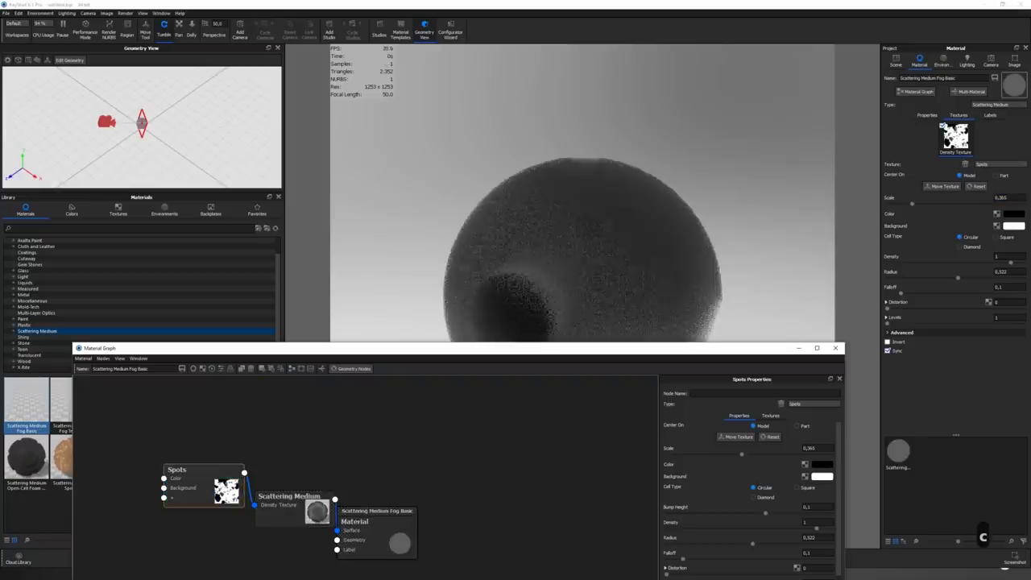
left_click_drag(516, 348, 521, 471)
left_click_drag(521, 352, 461, 277)
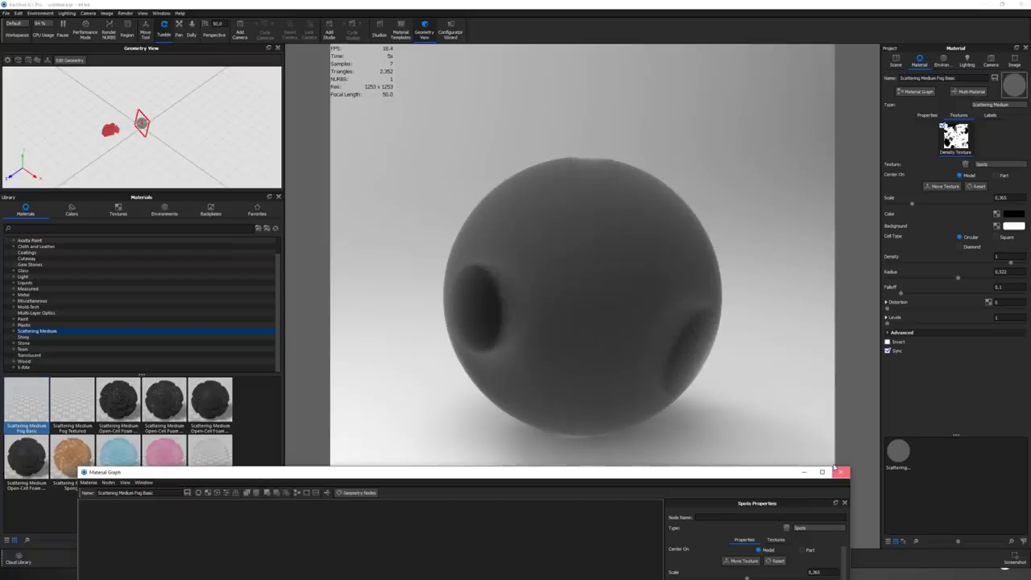
left_click(840, 471)
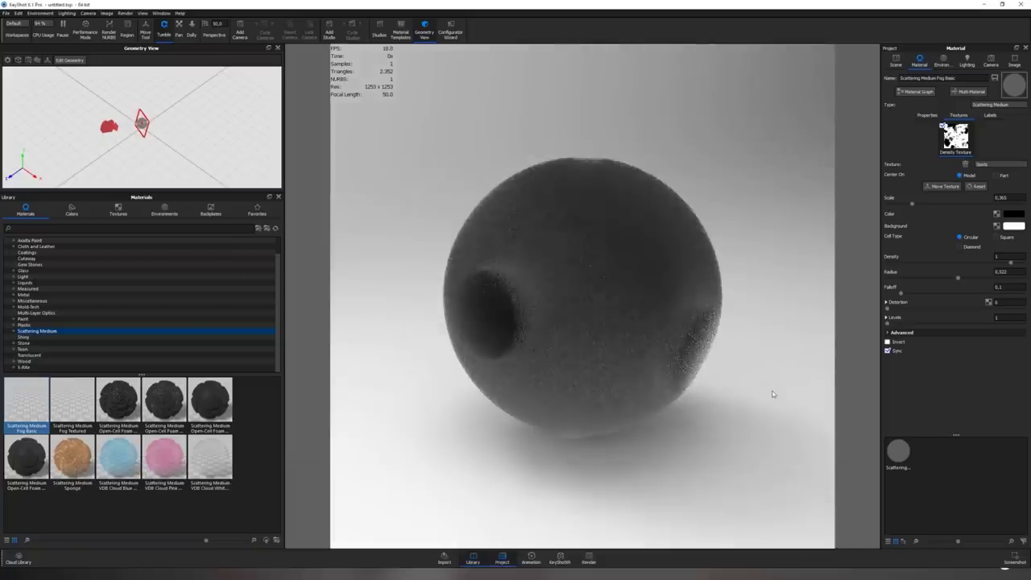
- Lower the CPU usage limit for real-time rendering and pause the sphere scene
left_click(44, 23)
left_click(48, 74)
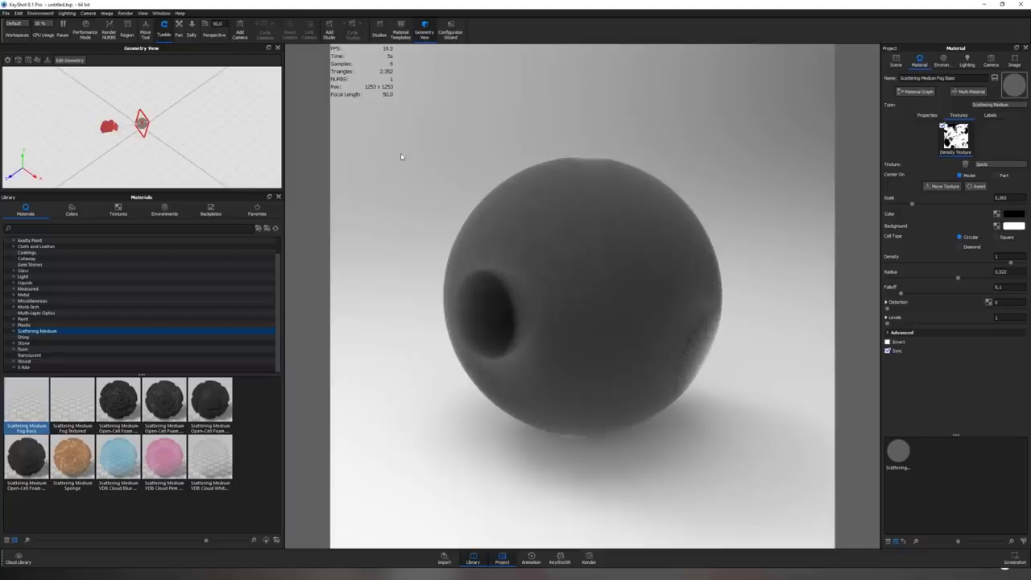
key("p")
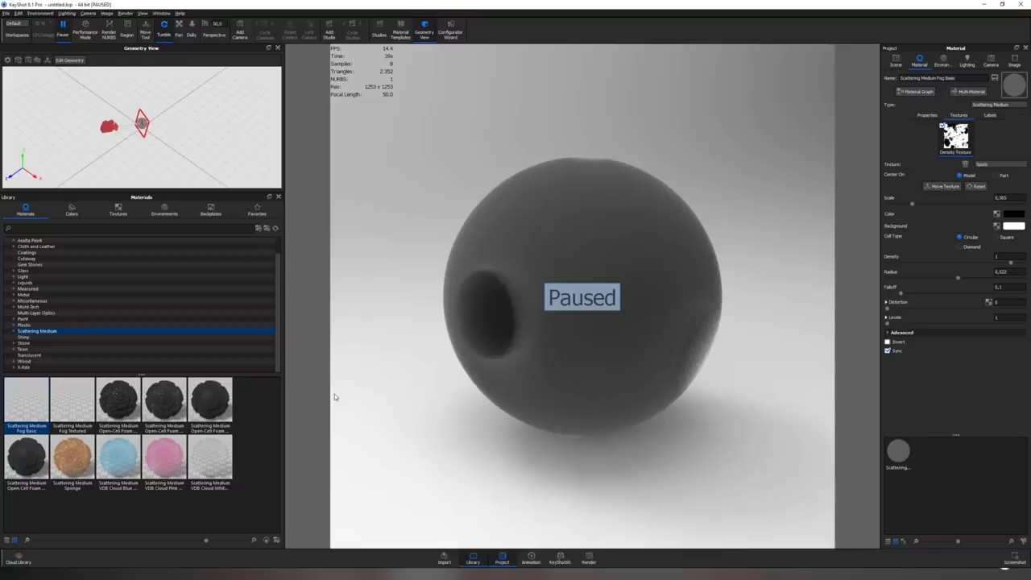
- Switch to the 2_Cityscape scene, resume its rendering and show the black-and-white block pattern image over it
key("alt+Tab")
key("alt+Tab")
key("alt+Tab")
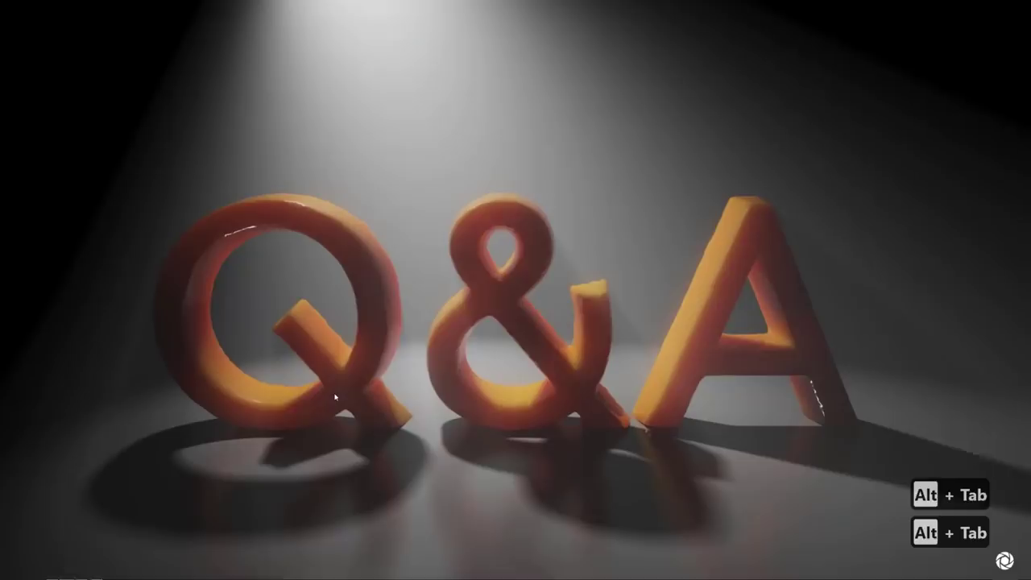
key("alt+Tab")
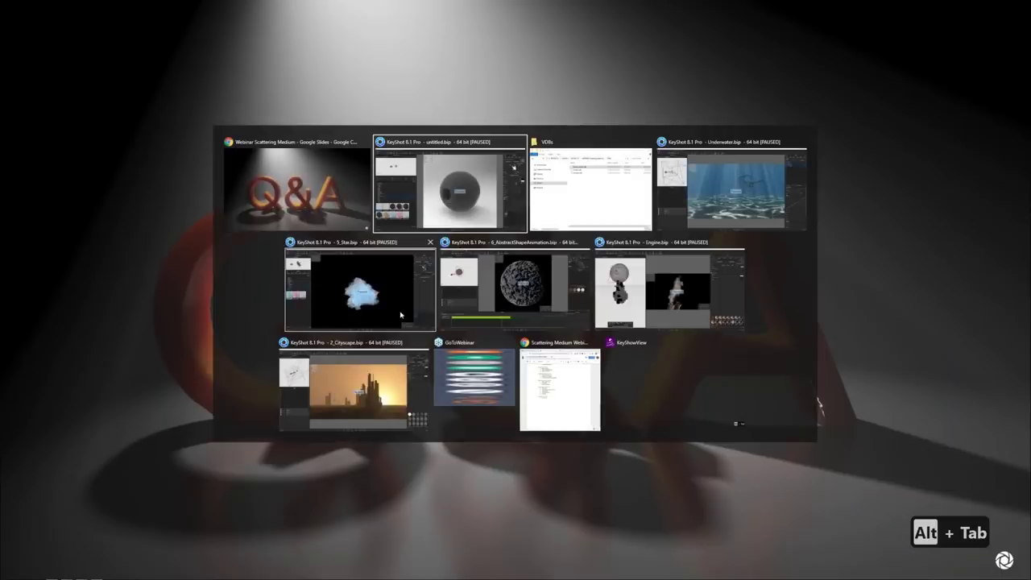
left_click(383, 387)
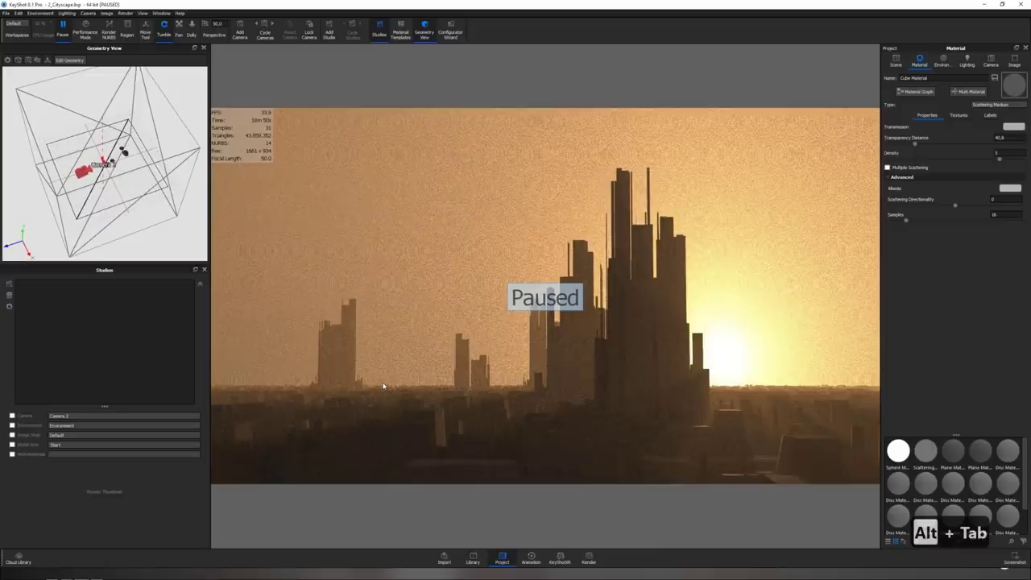
key("p")
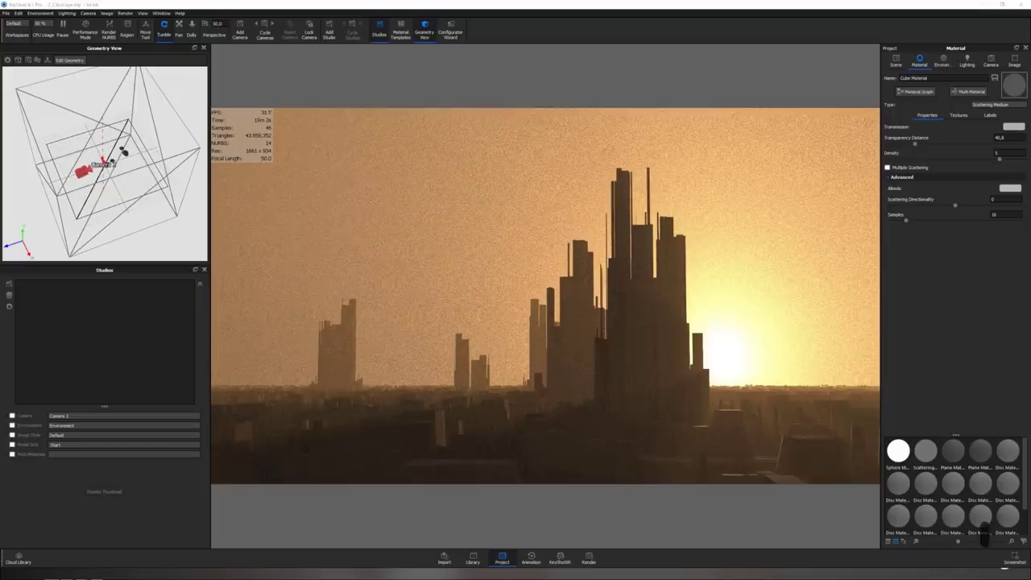
left_click_drag(1030, 163, 681, 128)
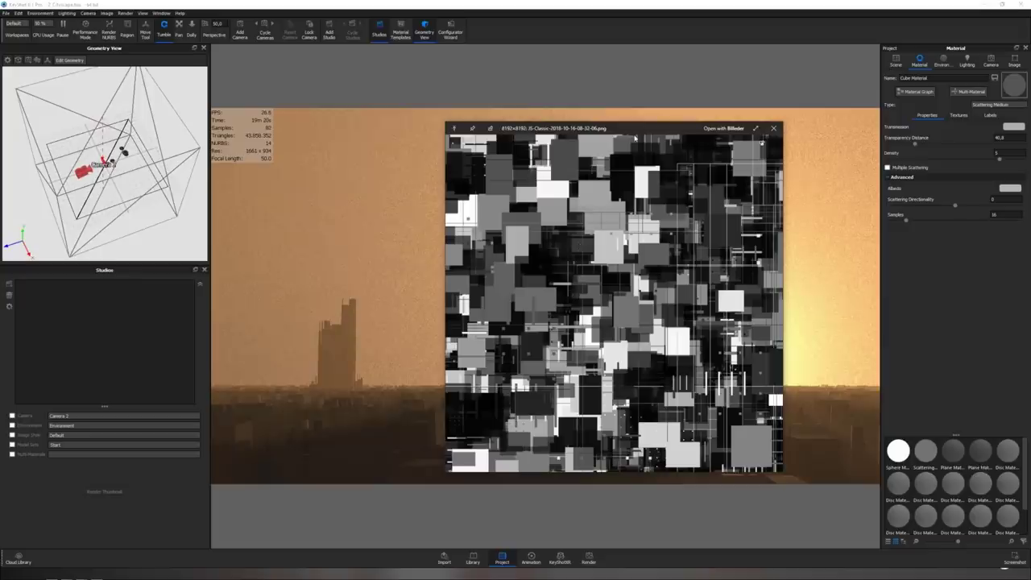
- Move the block pattern image away from the skyscrapers and close it
left_click_drag(635, 138, 553, 456)
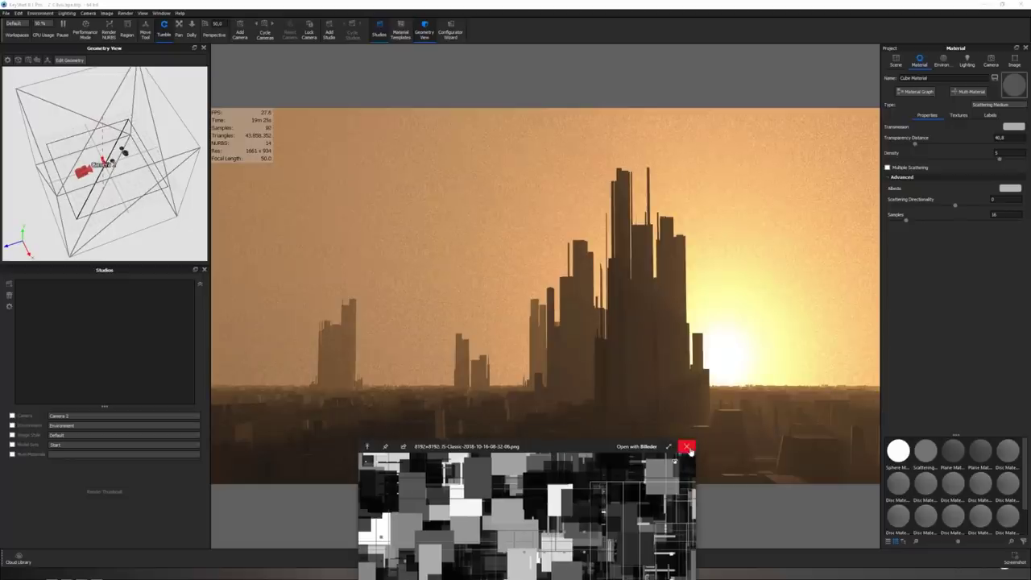
left_click_drag(585, 449, 579, 440)
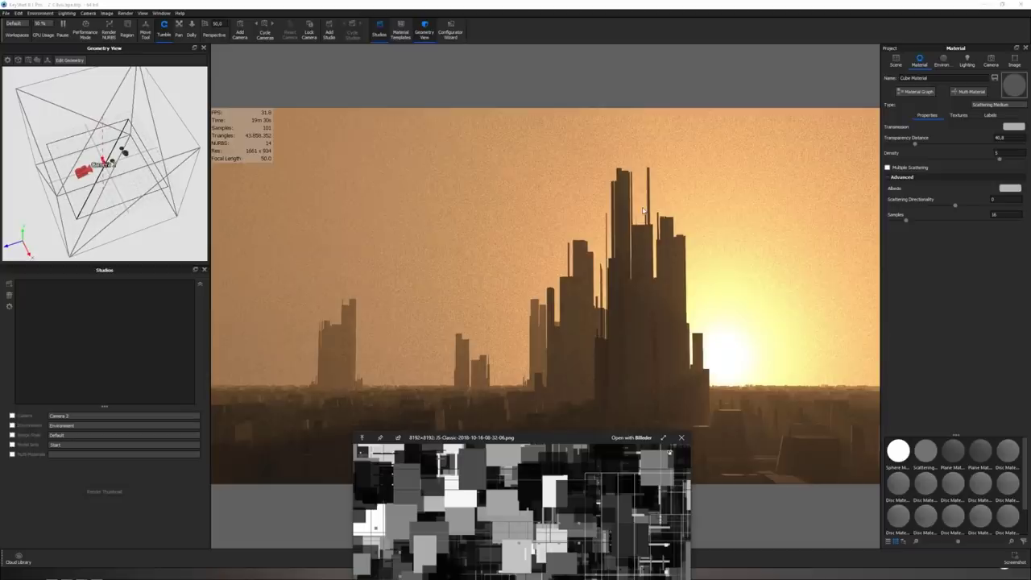
left_click(682, 437)
- Hide the Cube that holds the scattering medium and open the Material Graph of Disc Material #7
left_click(947, 160)
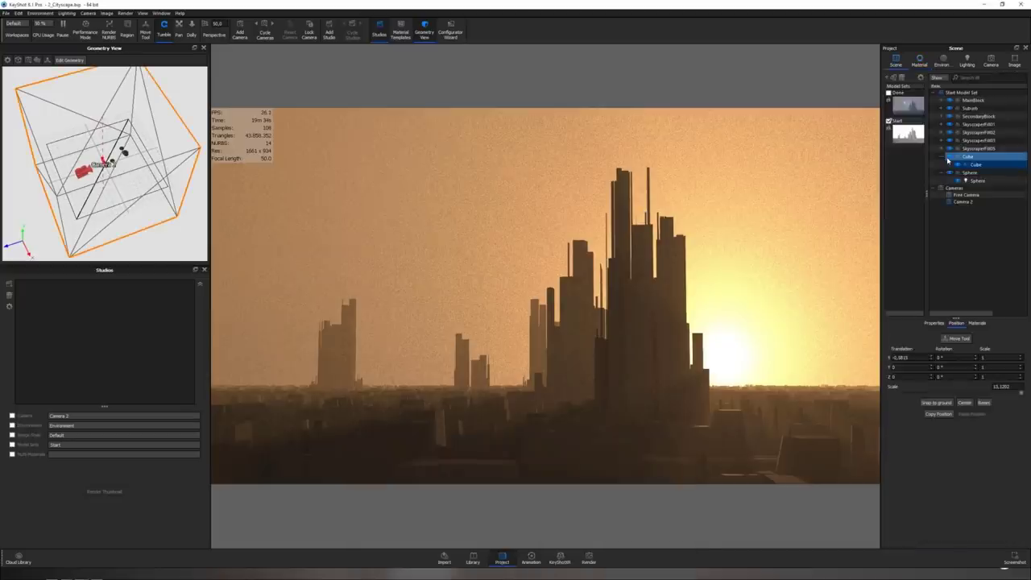
left_click(949, 157)
left_click(919, 62)
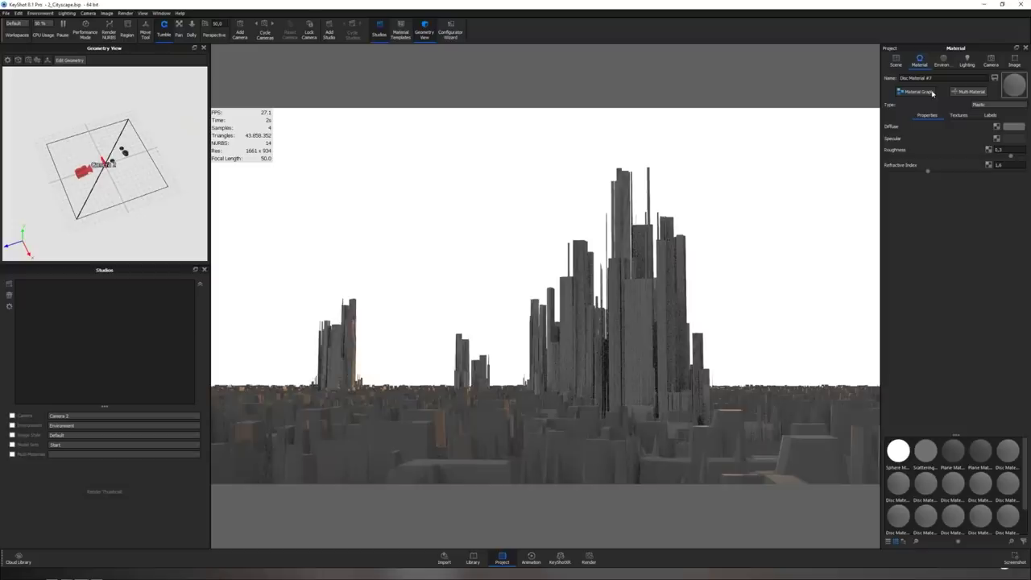
left_click(916, 92)
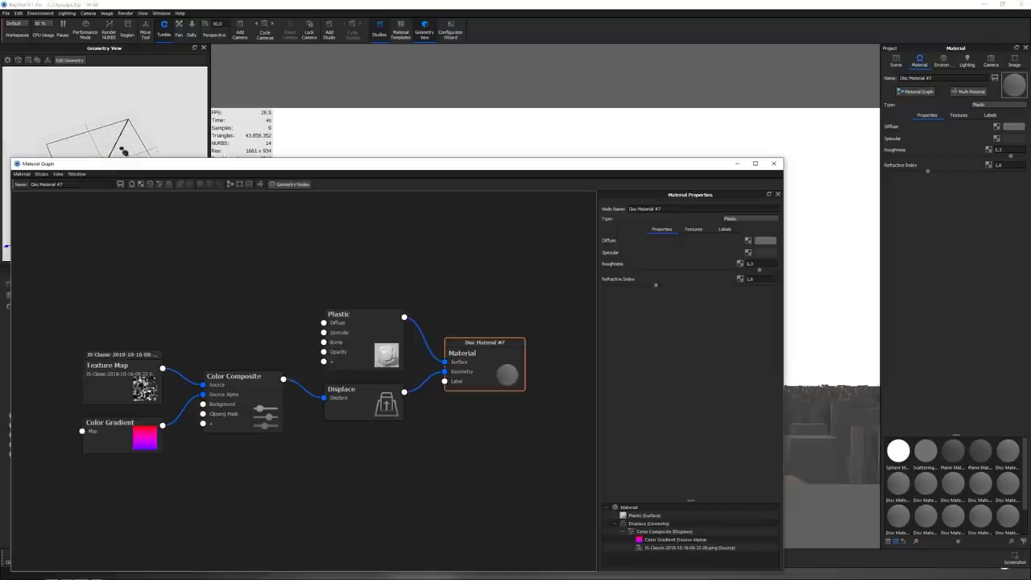
- Preview the Color Gradient node's color on the city blocks and view the main skyscrapers from above
left_click_drag(389, 224, 383, 380)
left_click_drag(401, 385, 424, 364)
left_click_drag(138, 468, 126, 445)
middle_click_drag(158, 522, 155, 517)
left_click_drag(155, 517, 155, 506)
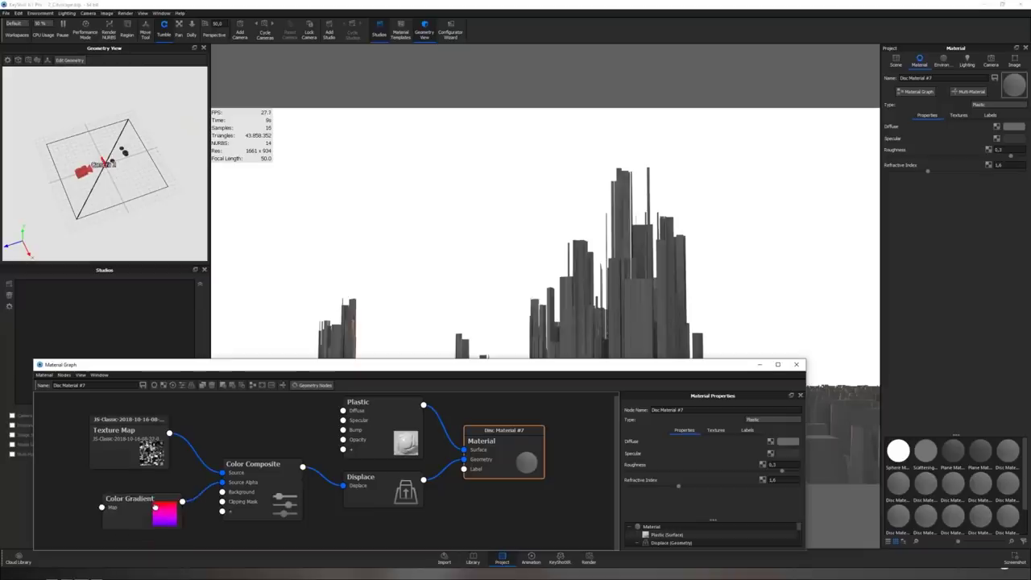
left_click(156, 506)
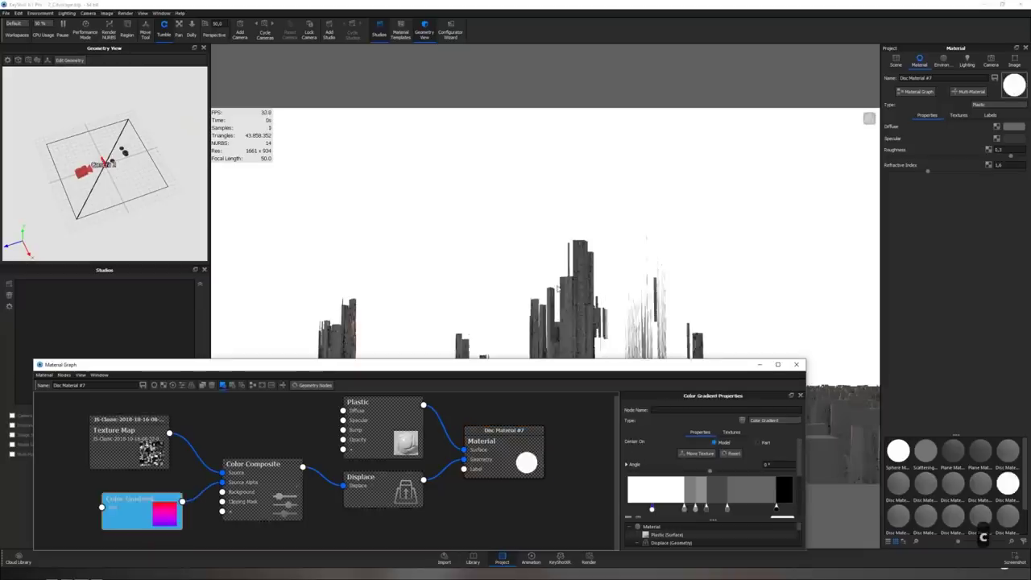
mouse_move(564, 342)
left_mouse_down()
mouse_move(566, 357)
mouse_move(571, 202)
mouse_move(587, 260)
left_mouse_up()
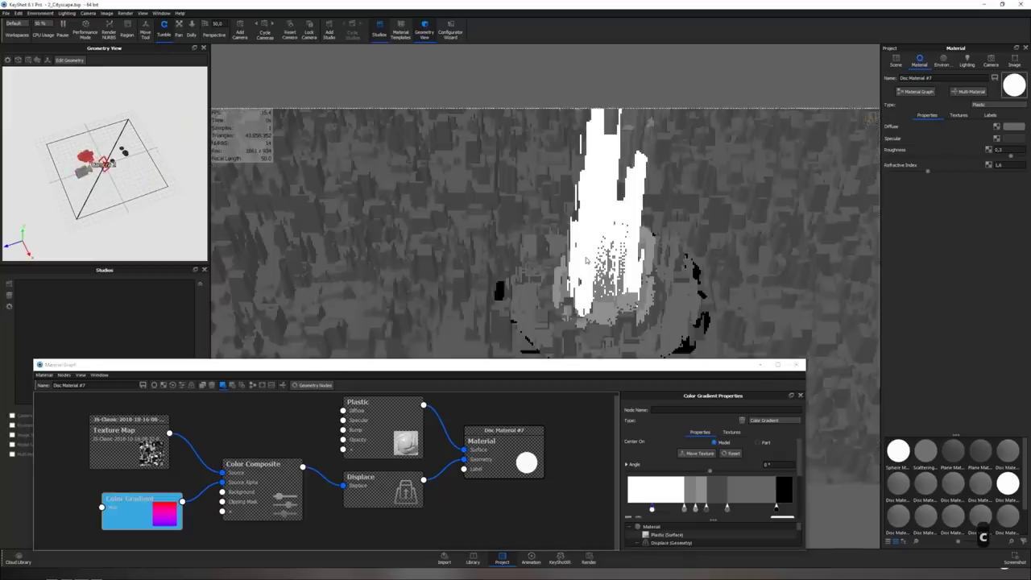
left_click_drag(586, 260, 683, 194)
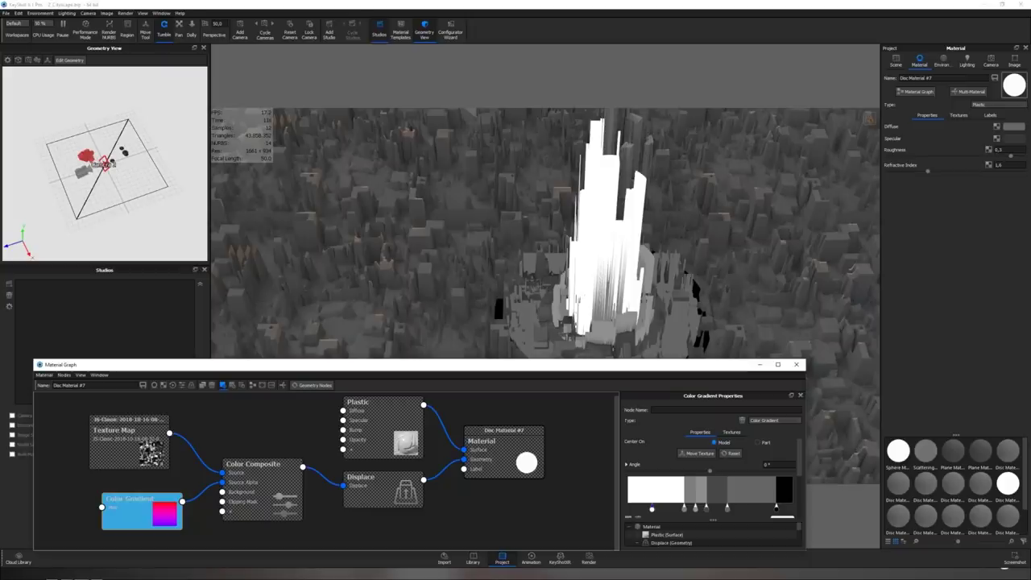
- Turn off the Color Gradient preview and examine the whole displaced city plane from several angles
key("c")
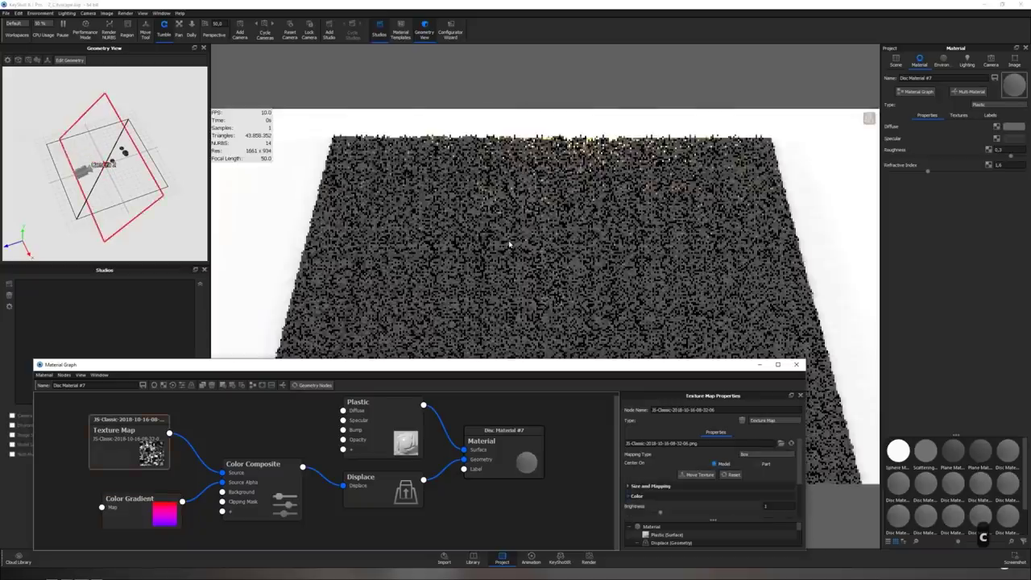
left_click_drag(509, 243, 579, 267)
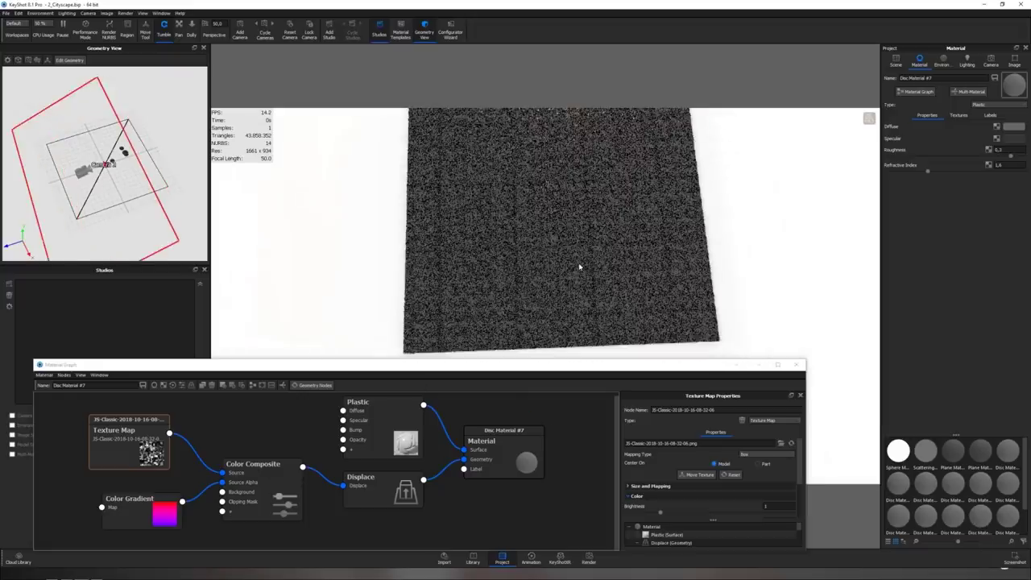
left_click_drag(579, 267, 652, 256)
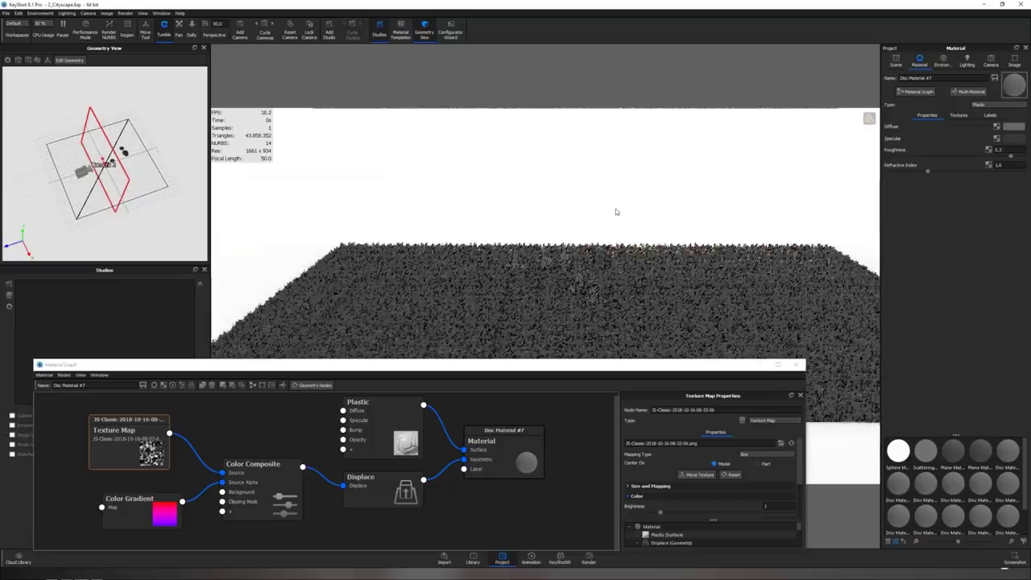
- Pause the cityscape rendering and switch to the Q&A slide
left_click(447, 248)
key("p")
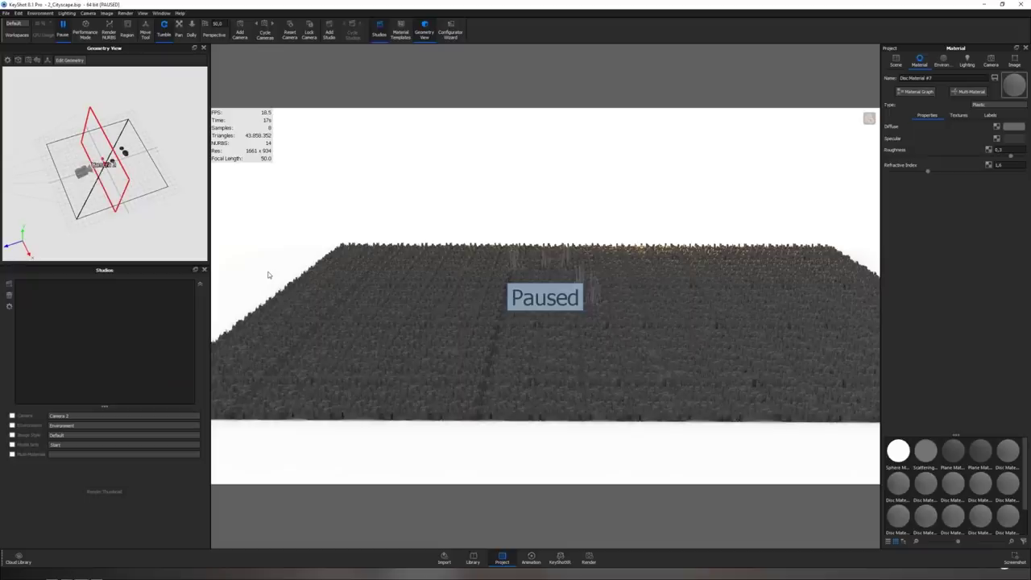
key("alt+Tab")
key("alt+Tab")
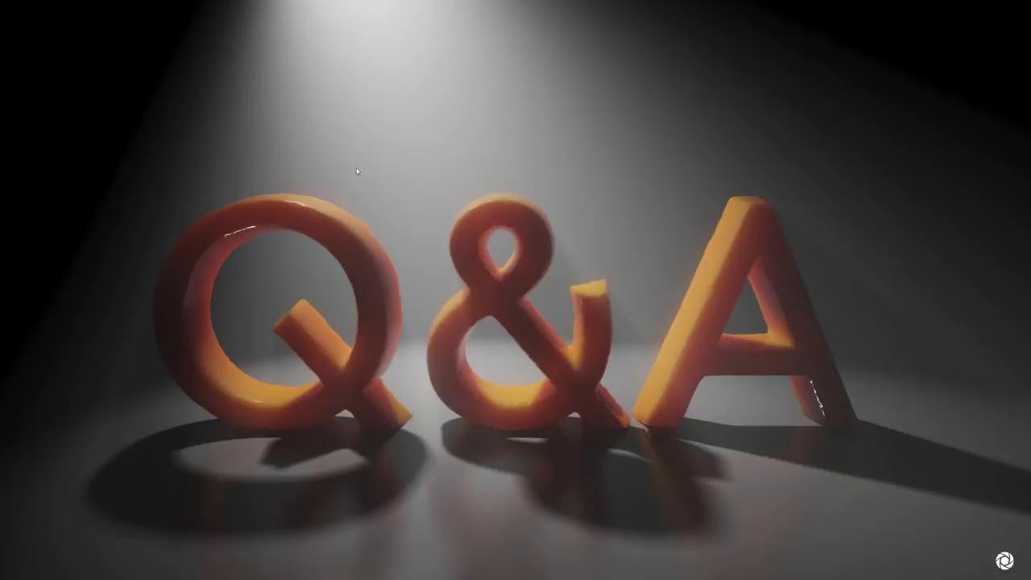
- Return to the 2_Cityscape scene, resume its rendering and activate Camera 2
key("alt+Tab")
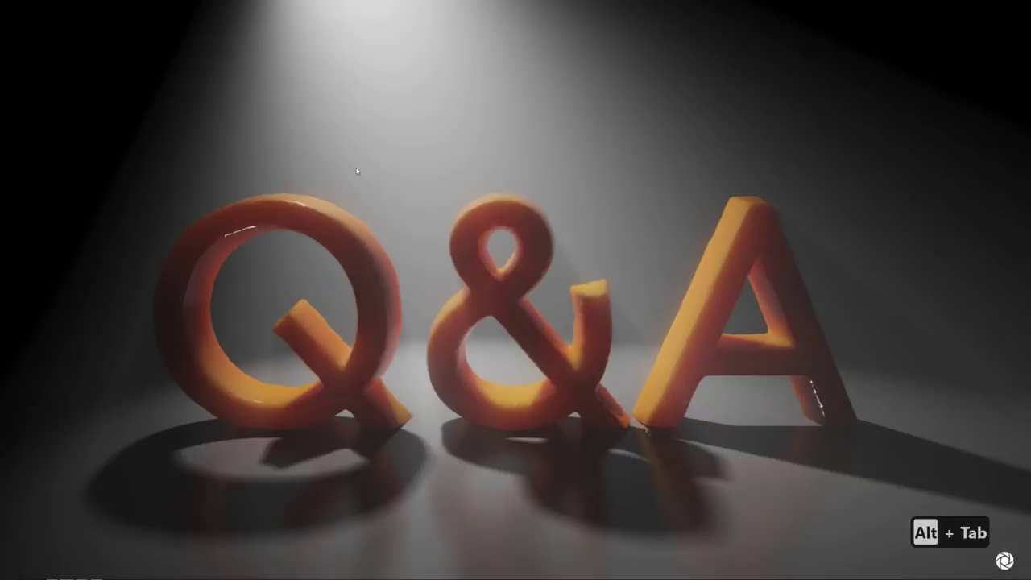
key("alt+Tab")
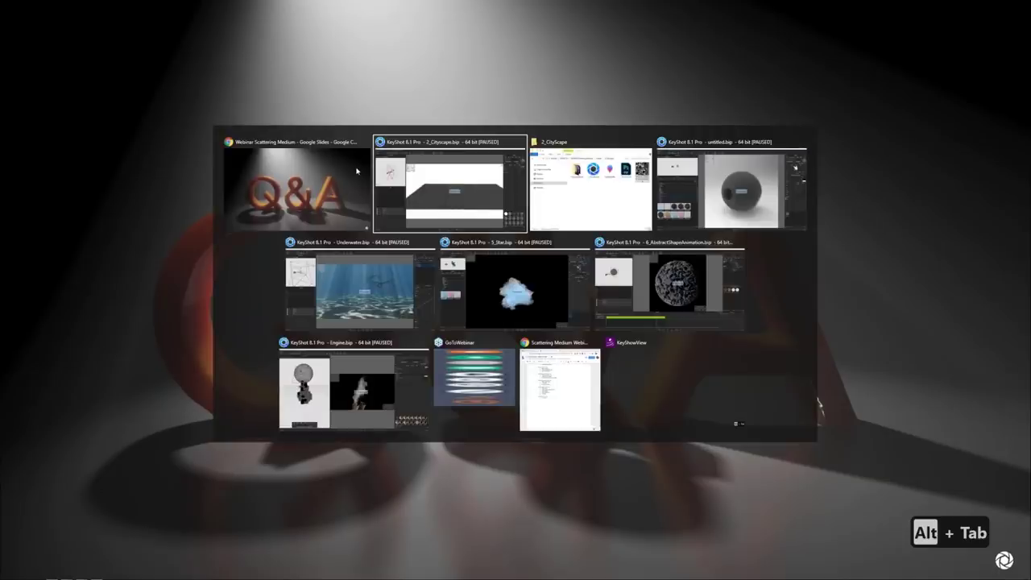
key("p")
left_click(895, 61)
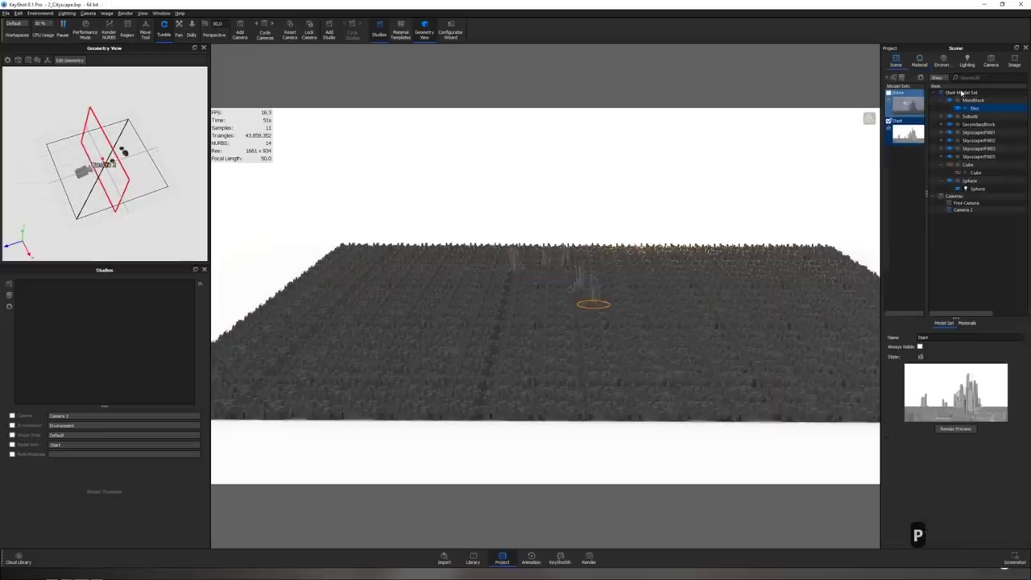
left_click(991, 61)
left_click(957, 75)
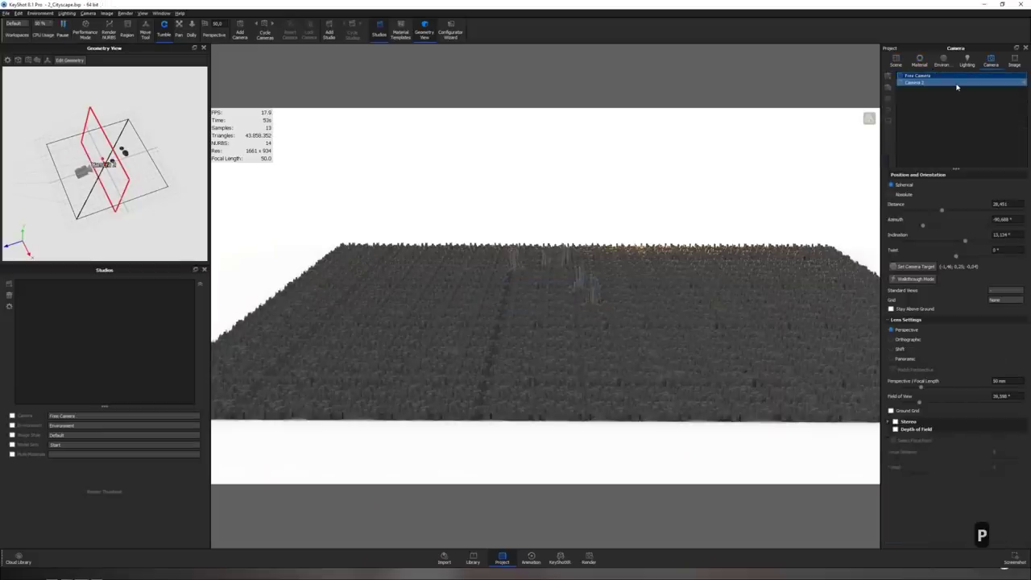
left_click(956, 83)
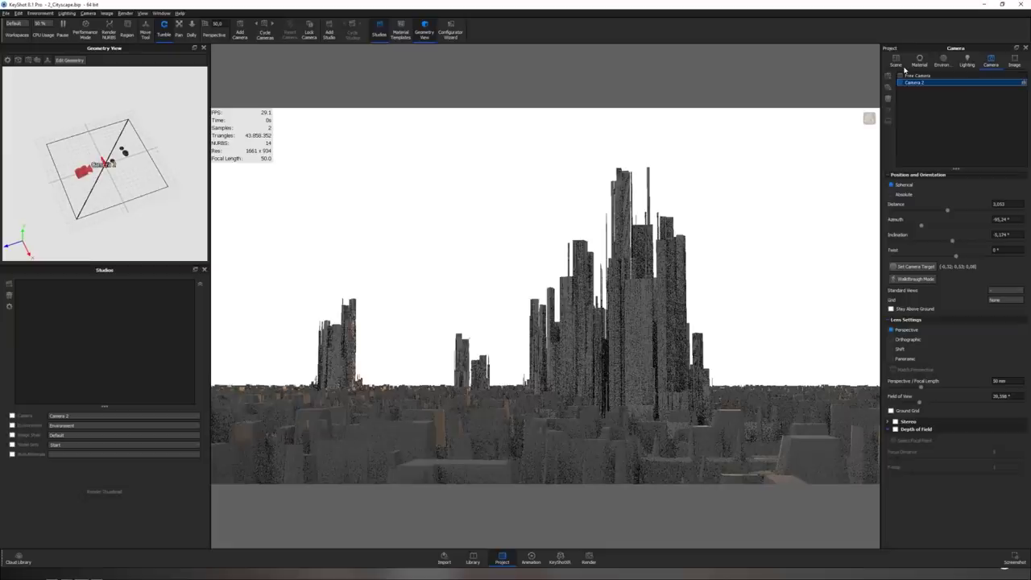
- Show the Cube again and set its Scattering Medium material's transparency distance to 100
left_click(895, 61)
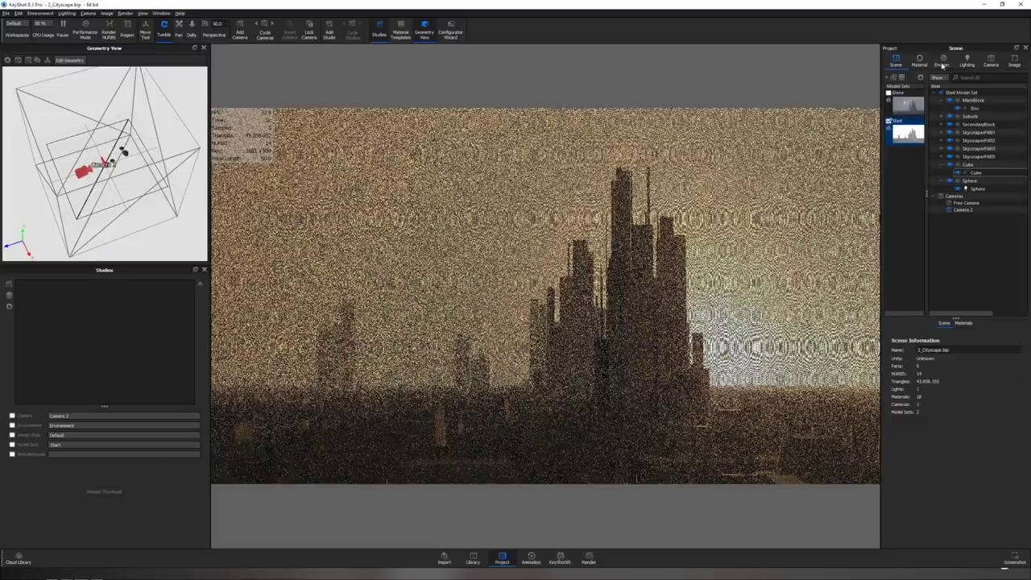
left_click(918, 62)
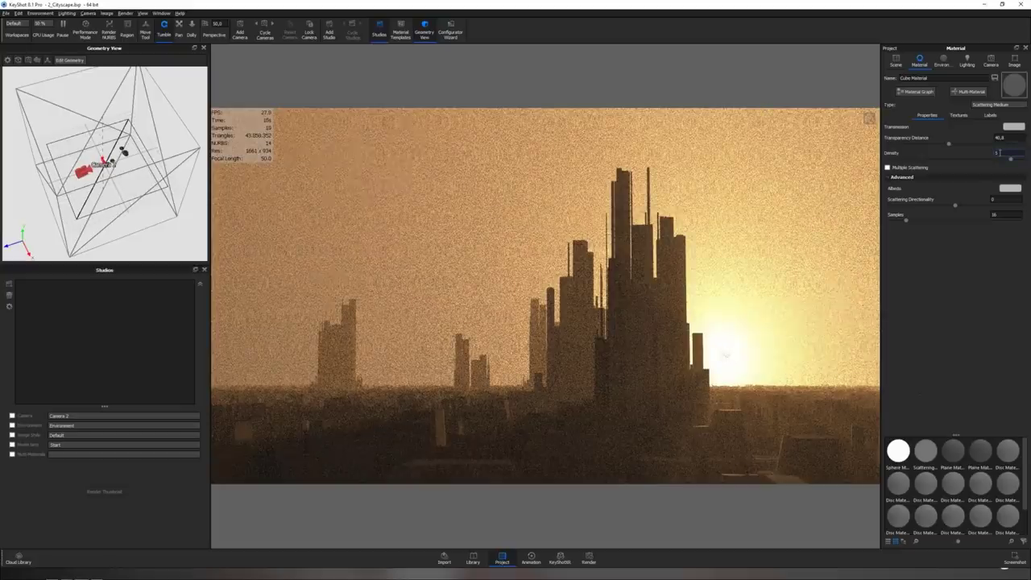
left_click_drag(1000, 153, 990, 158)
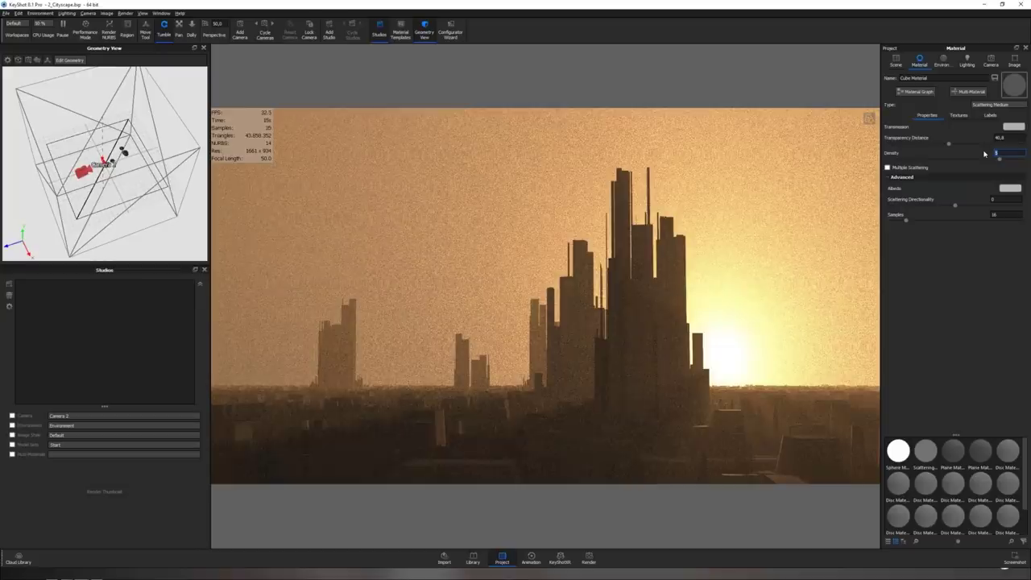
left_click_drag(1005, 138, 981, 139)
type("100")
key("Return")
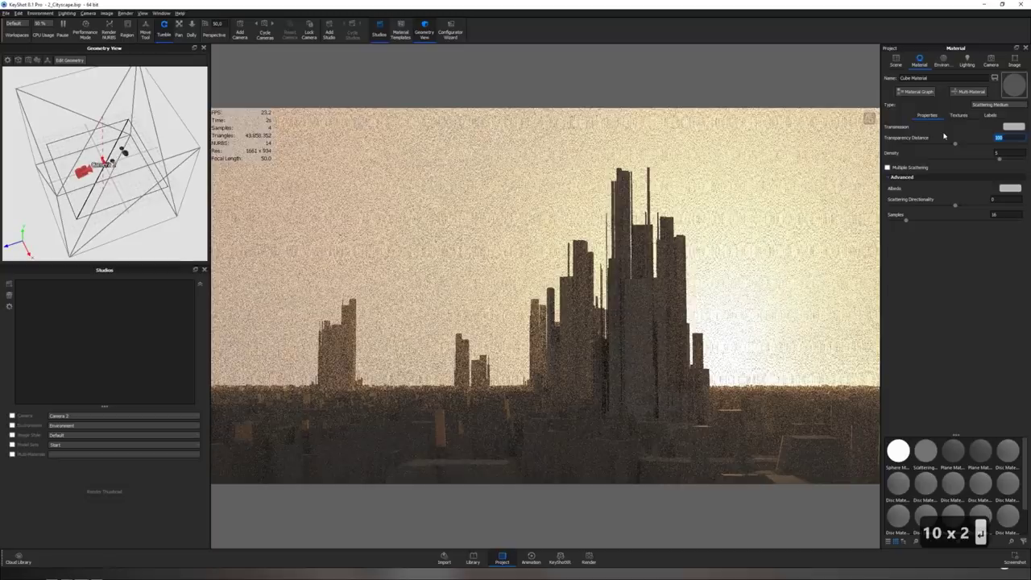
- Try a transparency distance of 20 on the Cube Material, set it to 30 and lower the density to 2
type("20")
key("Return")
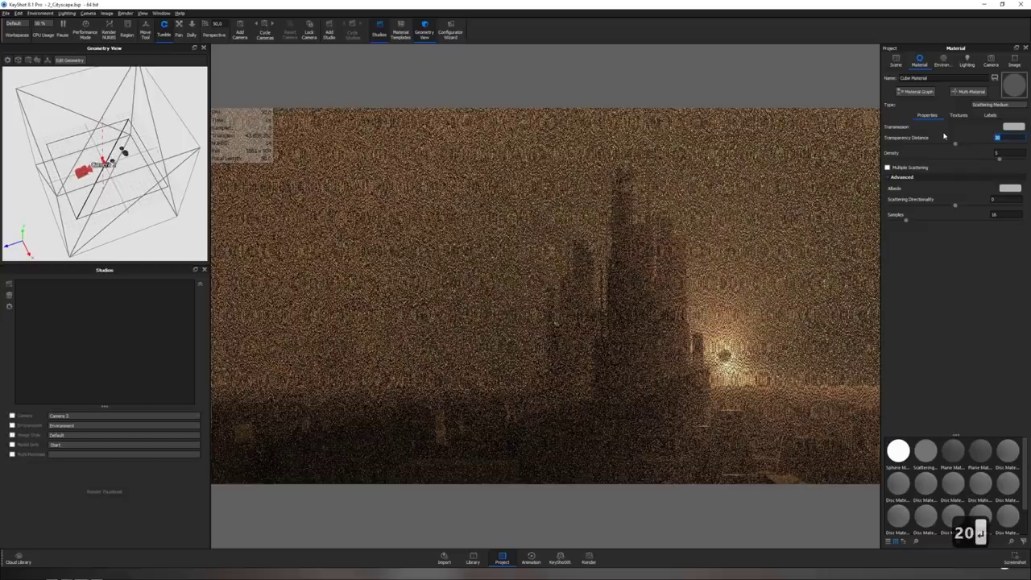
type("2")
key("BackSpace")
type("30")
key("Return")
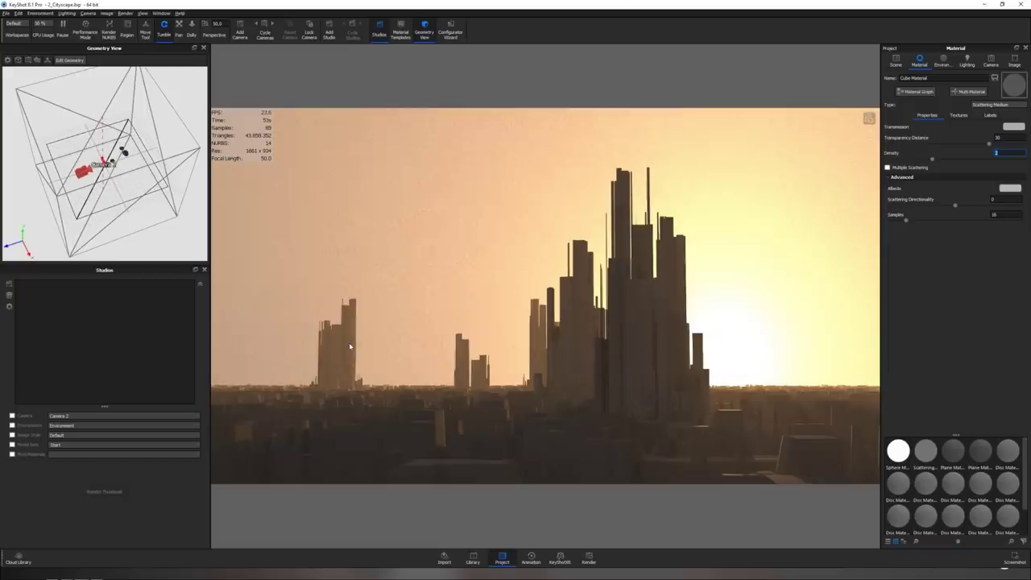
- Let the hazy cityscape refine a little further and pause its real-time rendering
key("p")
left_click(348, 344)
key("shift+p")
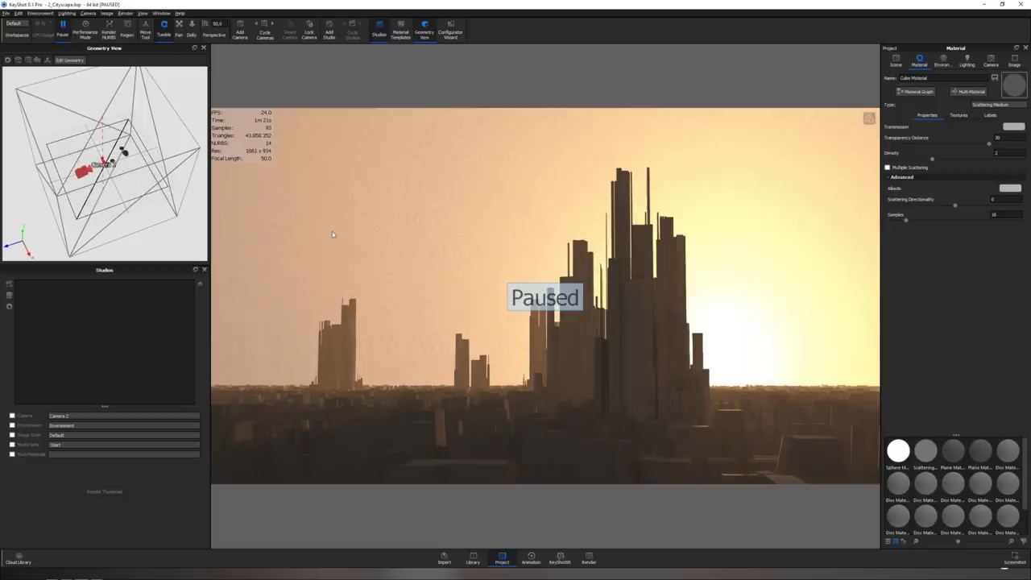
key("p")
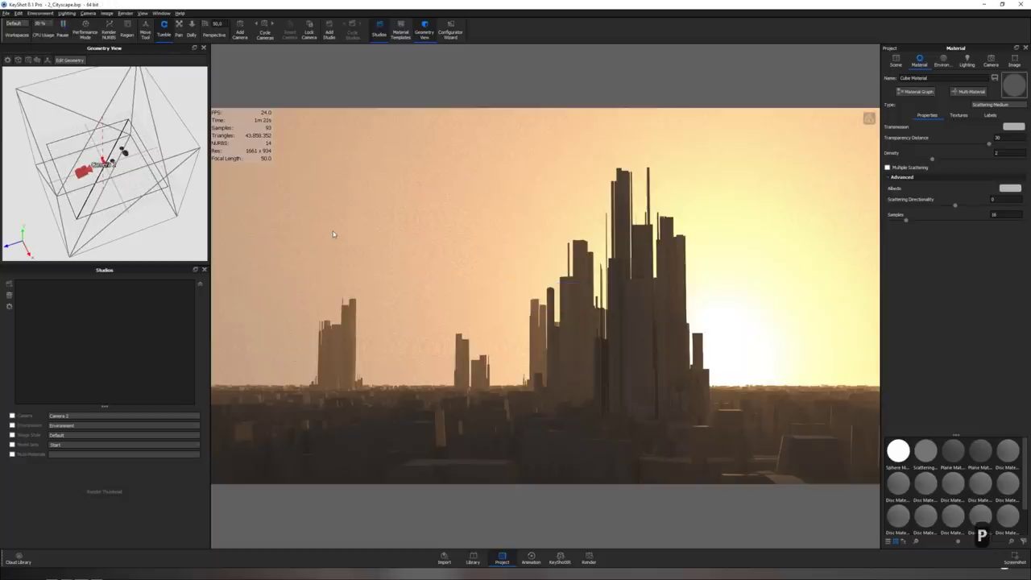
left_click(5, 13)
left_click(531, 251)
key("p")
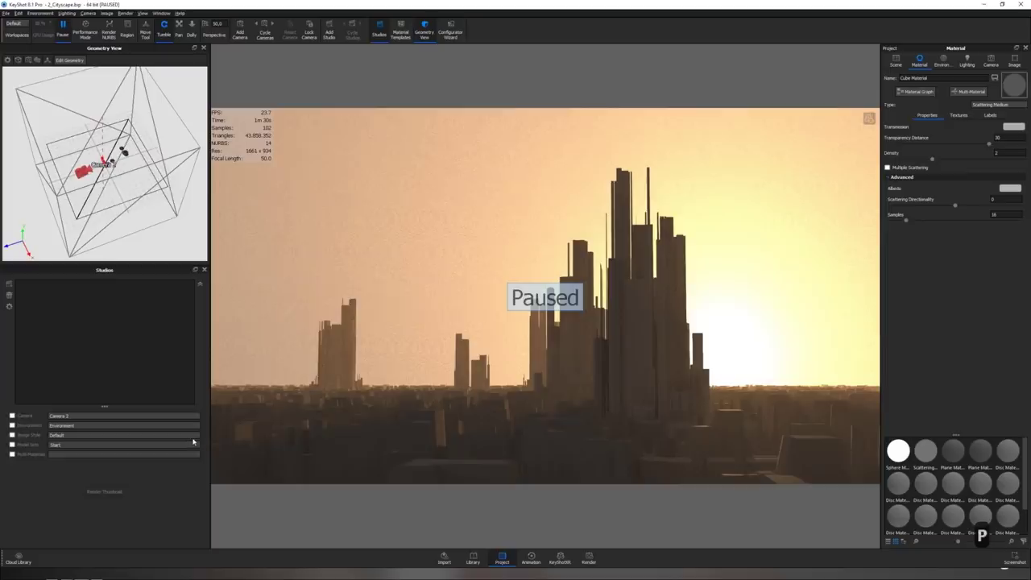
- Switch to the 5_Star scene, resume its rendering and remove the density texture from the starfish material
key("alt+Tab")
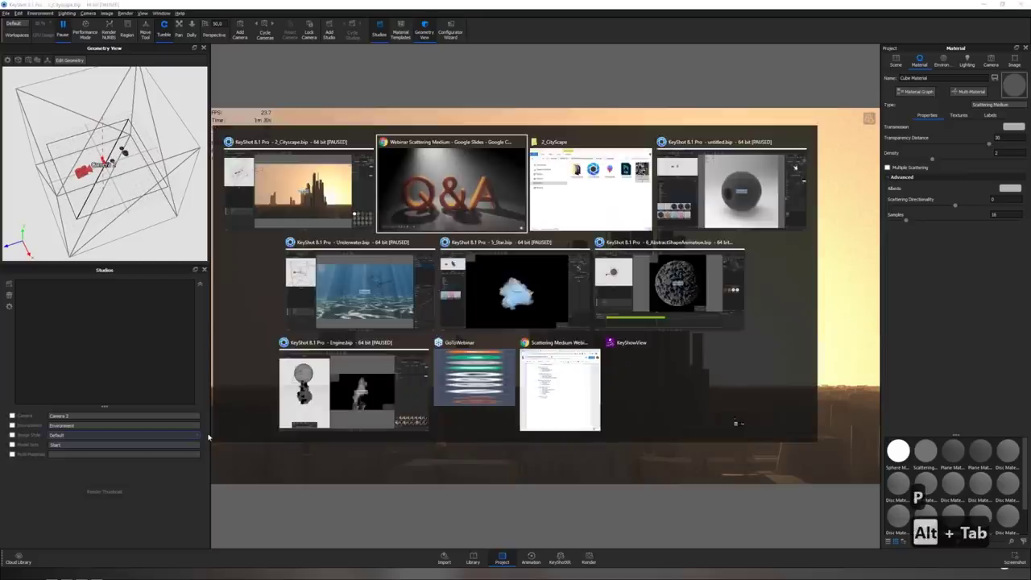
left_click(454, 278)
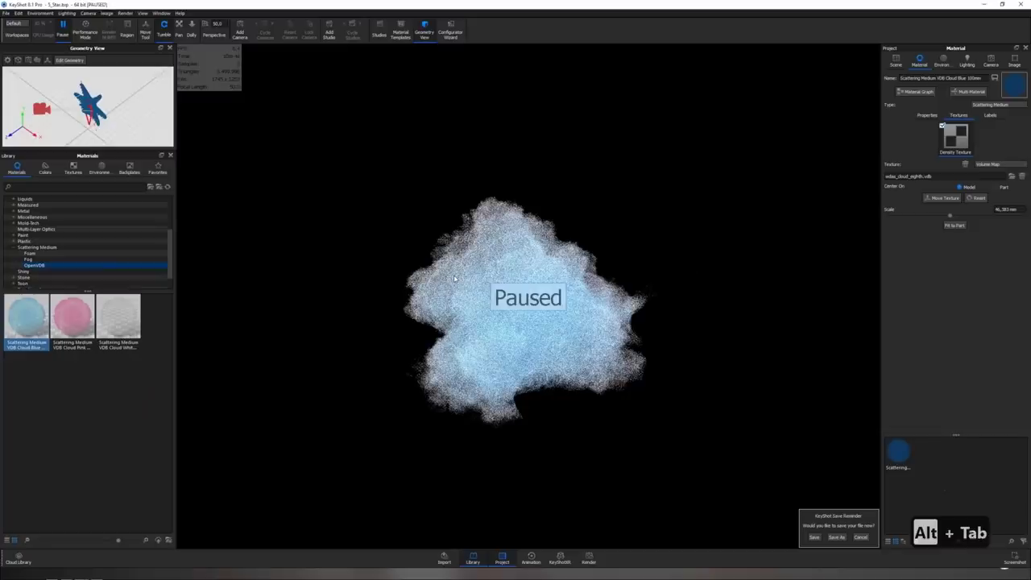
key("p")
left_click(965, 164)
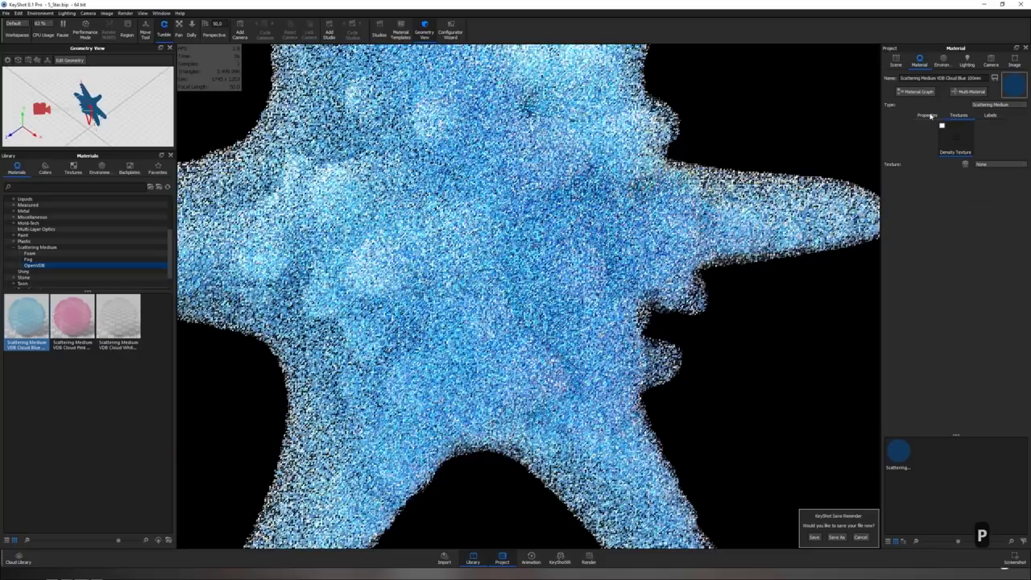
- Change the starfish material's transmission color to a light grey and set the transparency distance to 11.41 mm
left_click(928, 115)
left_click(1006, 130)
left_click(732, 313)
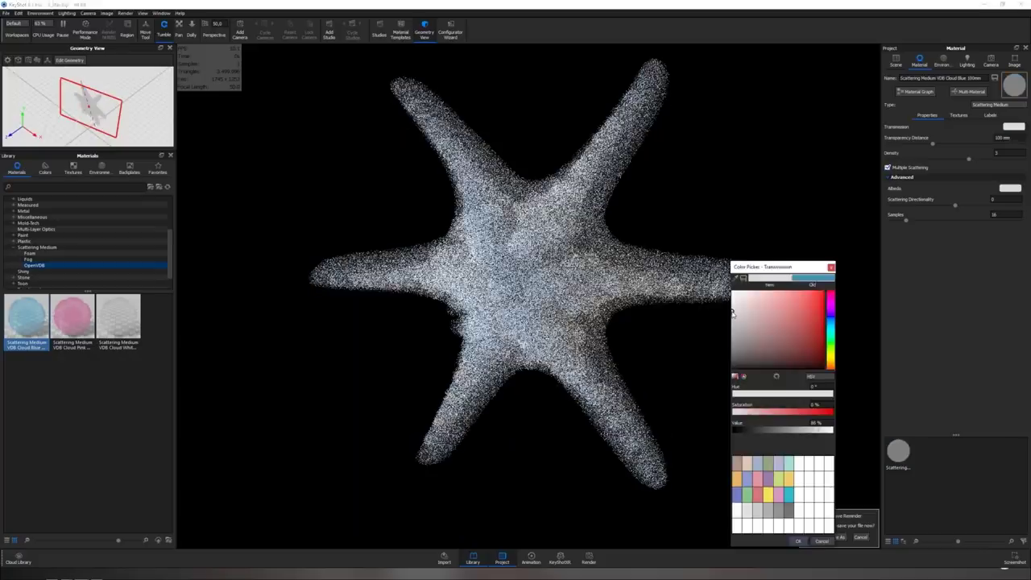
left_click(798, 542)
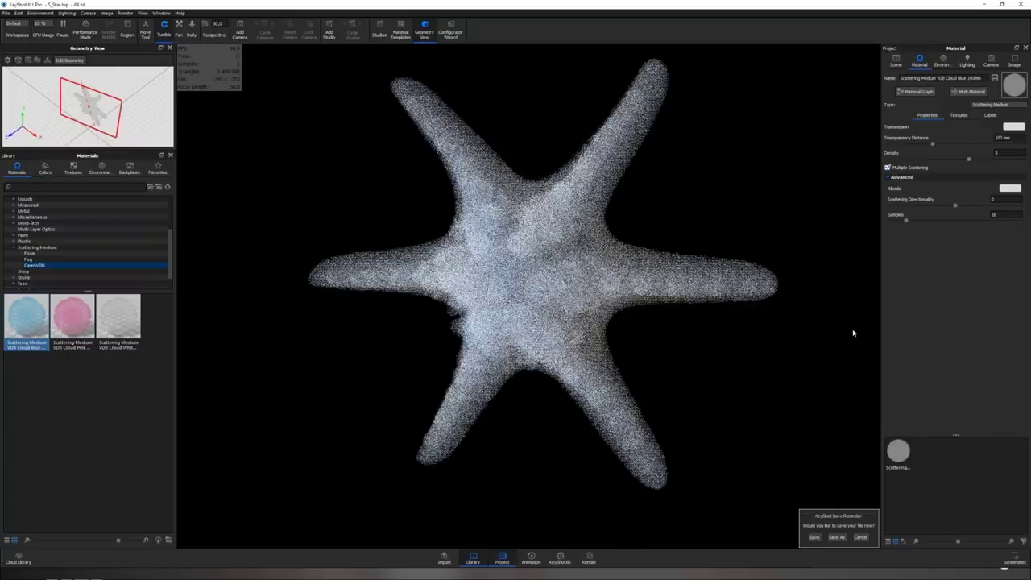
mouse_move(931, 143)
left_mouse_down()
mouse_move(890, 145)
mouse_move(938, 143)
left_mouse_up()
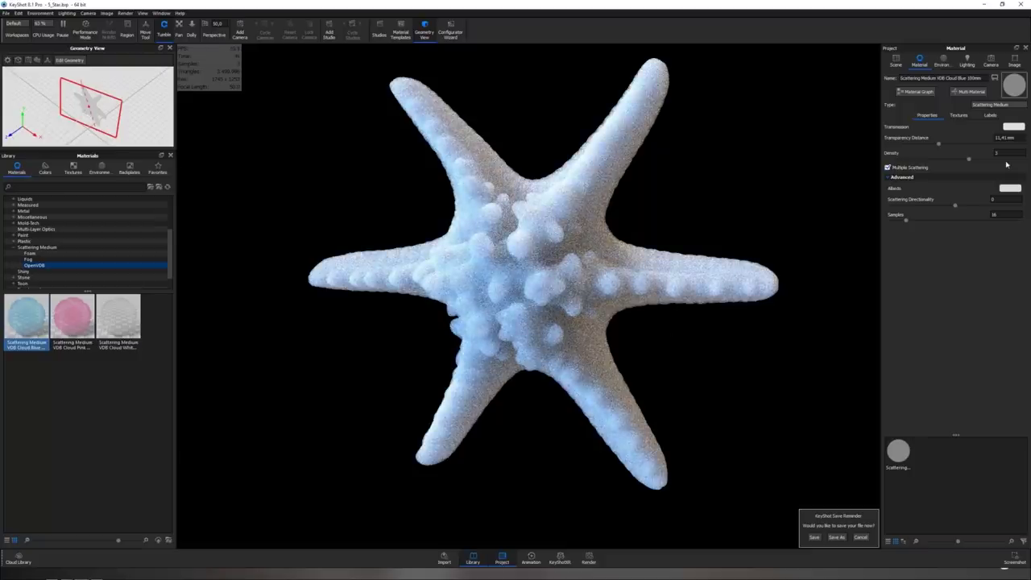
- Assign a Spots density texture to the starfish's scattering medium and space out its nodes in the material graph
left_click(958, 116)
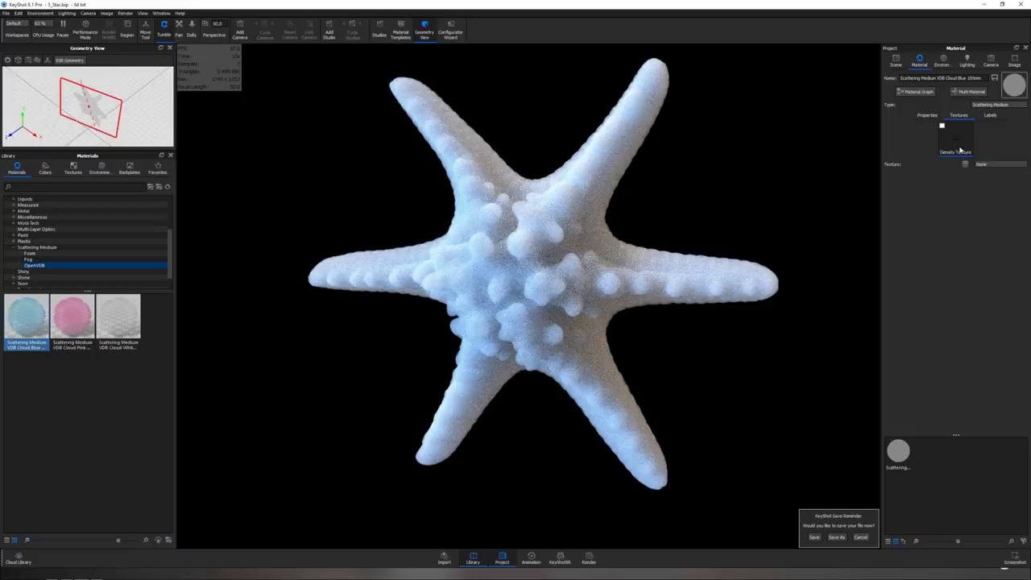
left_click(986, 165)
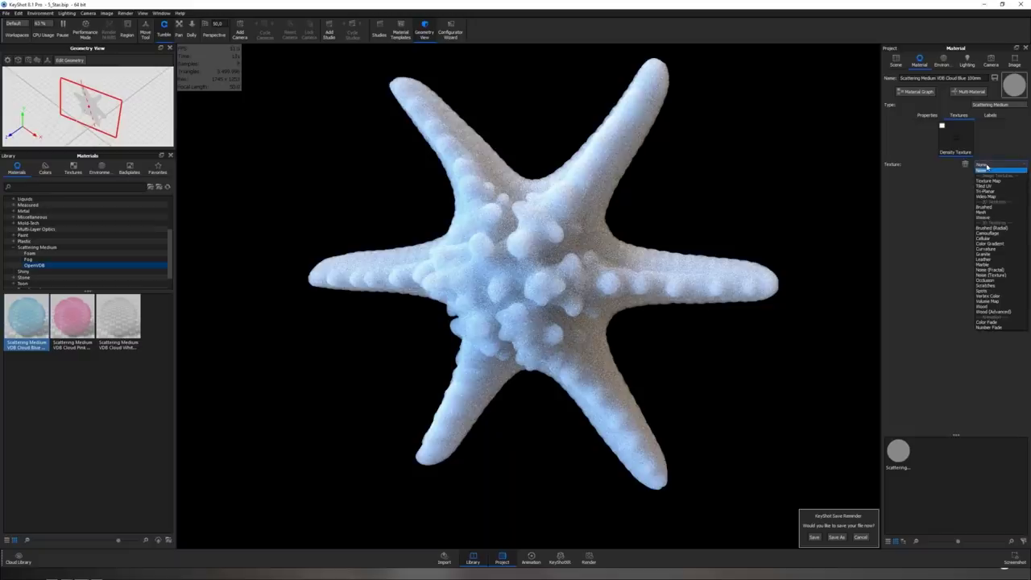
left_click(999, 292)
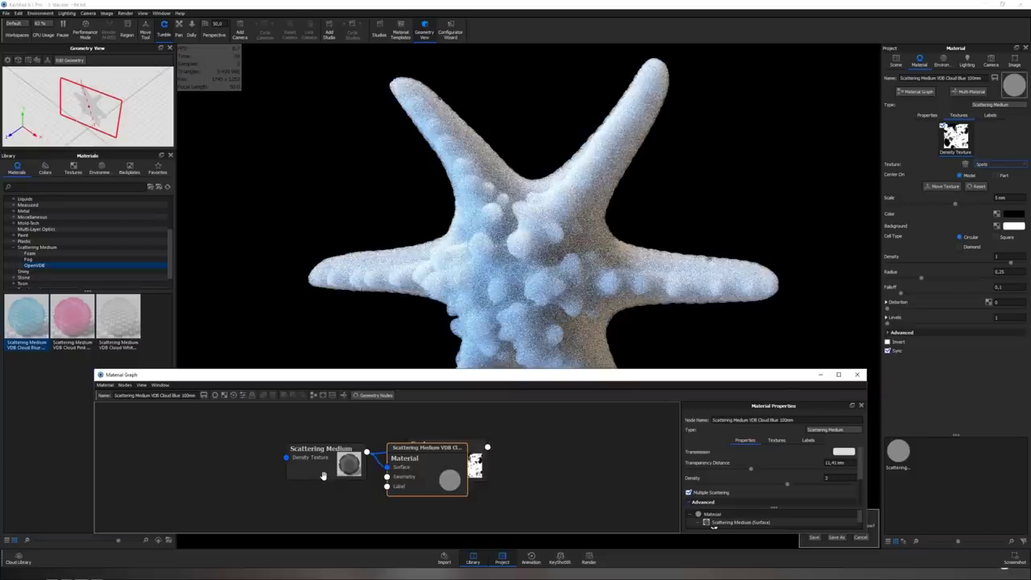
left_click_drag(186, 451, 163, 452)
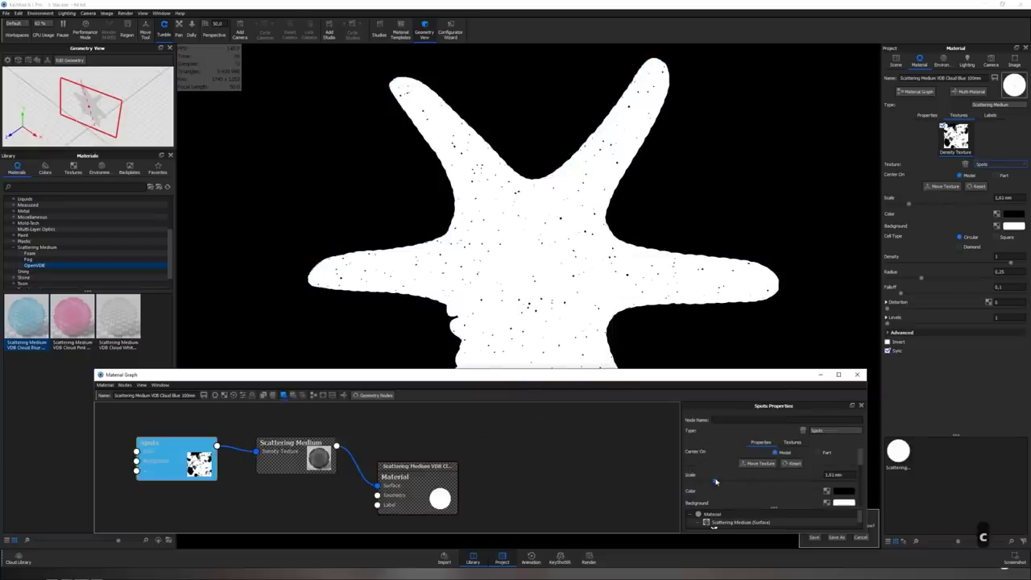
- Adjust the previewed Spots texture to a scale of 1.8 mm, a radius of 0.437 and 3 levels
left_click_drag(715, 481, 719, 481)
scroll(747, 482, "down", 3)
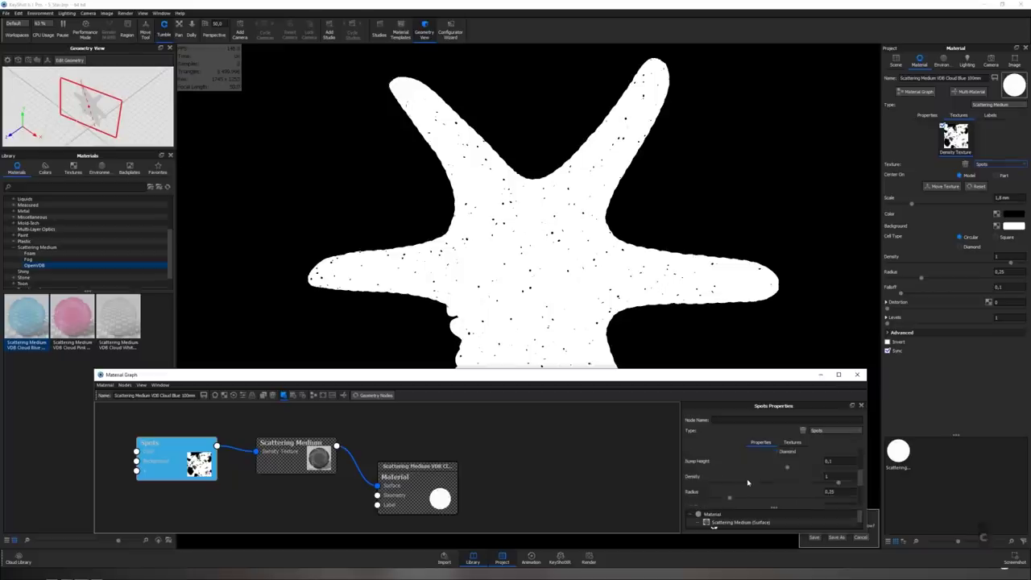
scroll(747, 482, "down", 2)
left_click(750, 475)
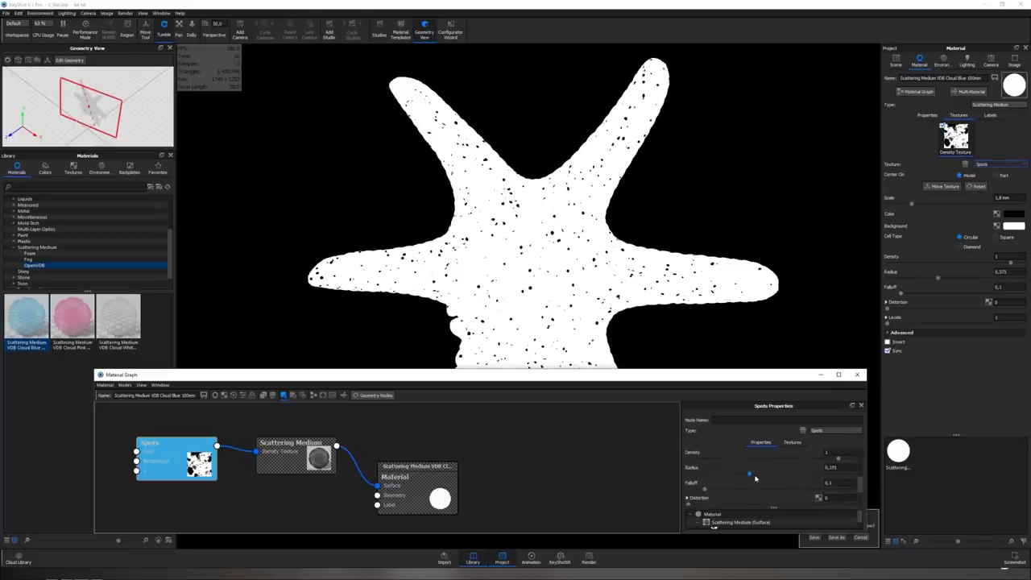
left_click_drag(755, 478, 760, 477)
scroll(708, 475, "down", 2)
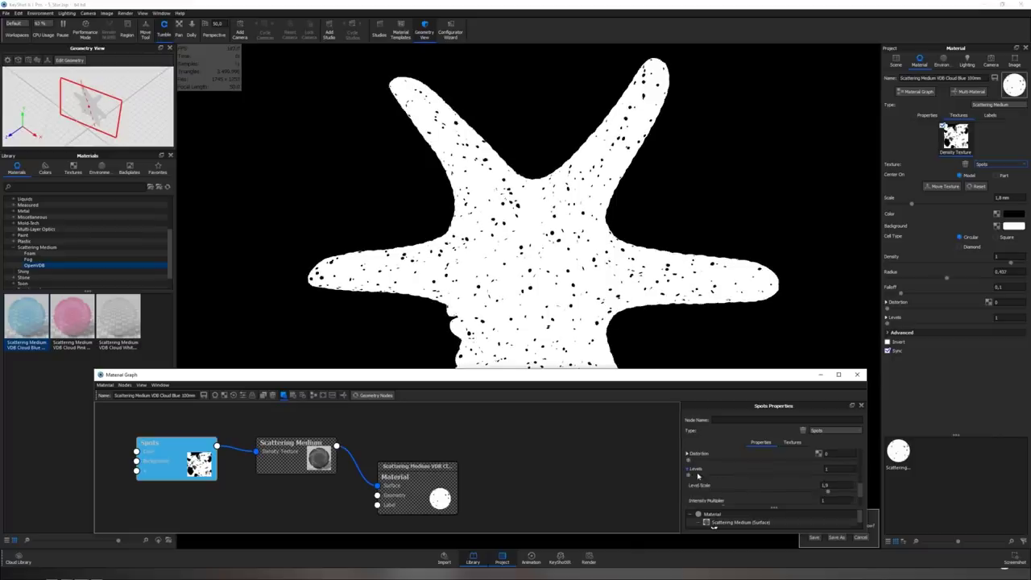
left_click_drag(687, 474, 734, 475)
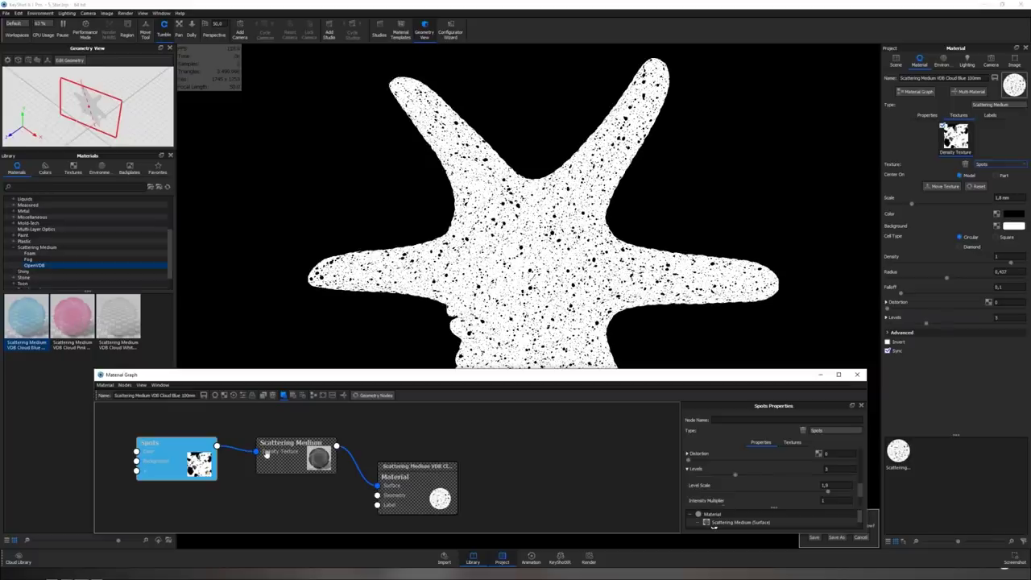
- Leave the texture preview and material graph, let the starfish render refine and pause the real-time rendering
left_click(413, 435)
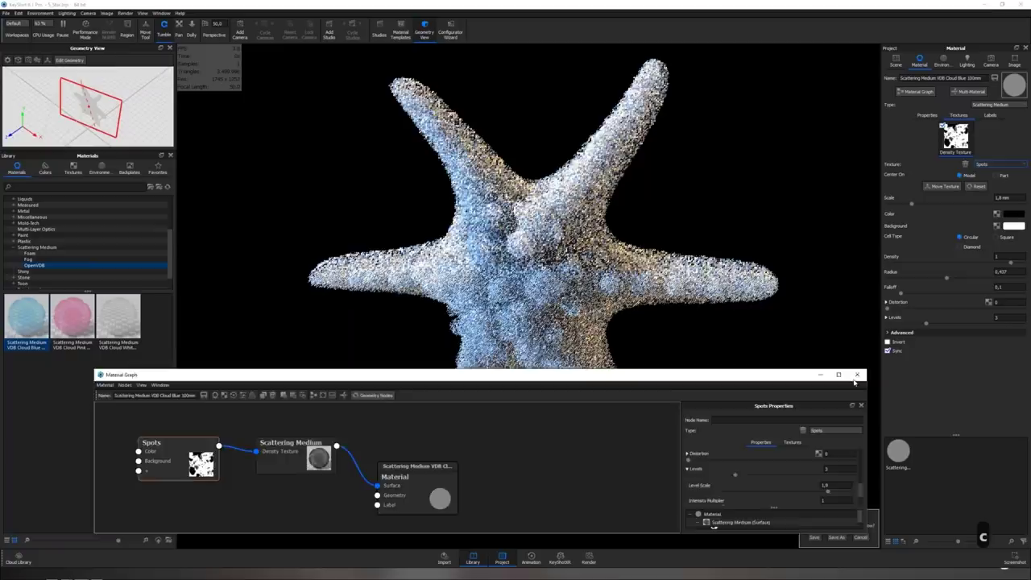
left_click(857, 374)
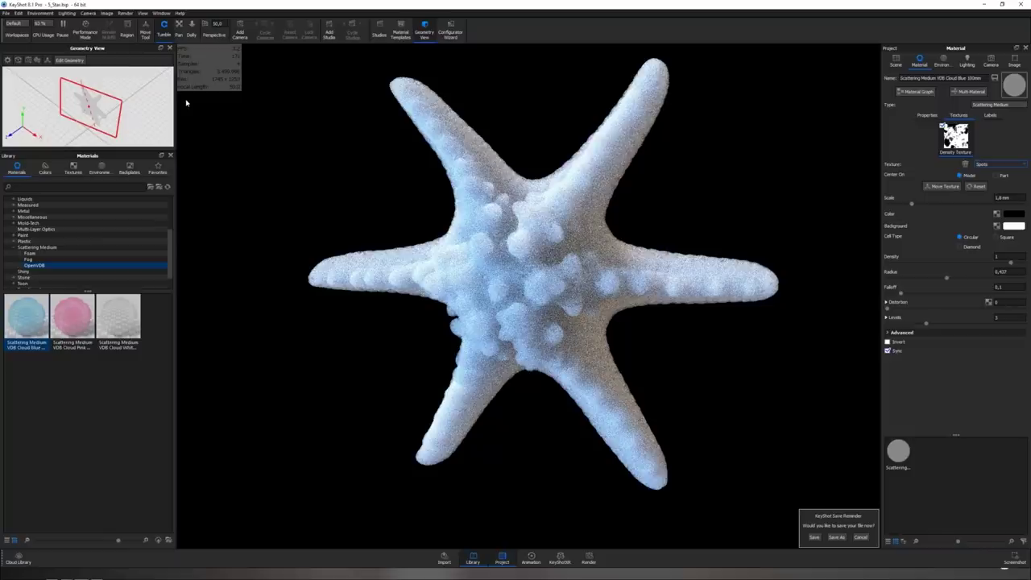
left_click(66, 29)
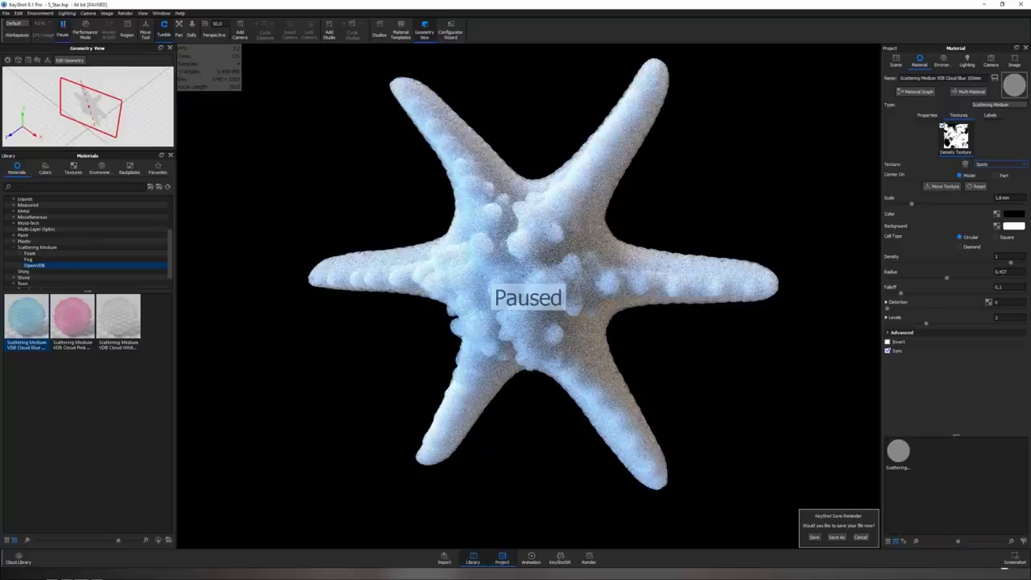